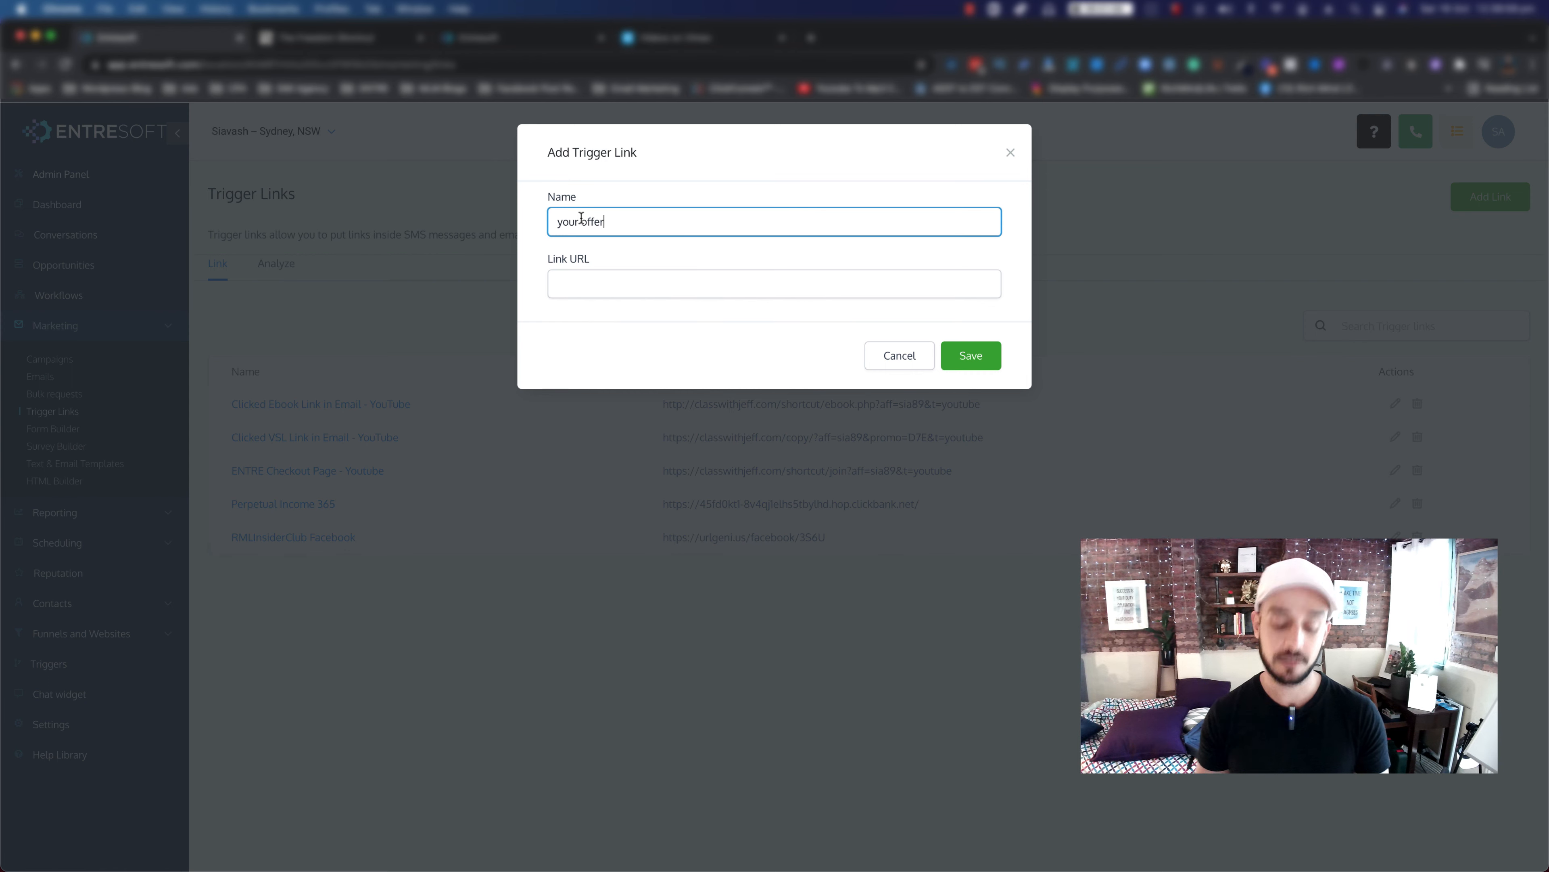
Step: Save a trigger link named 'your high ticket offer' pointing to the saved ClickBank hop URL
type("high ticket")
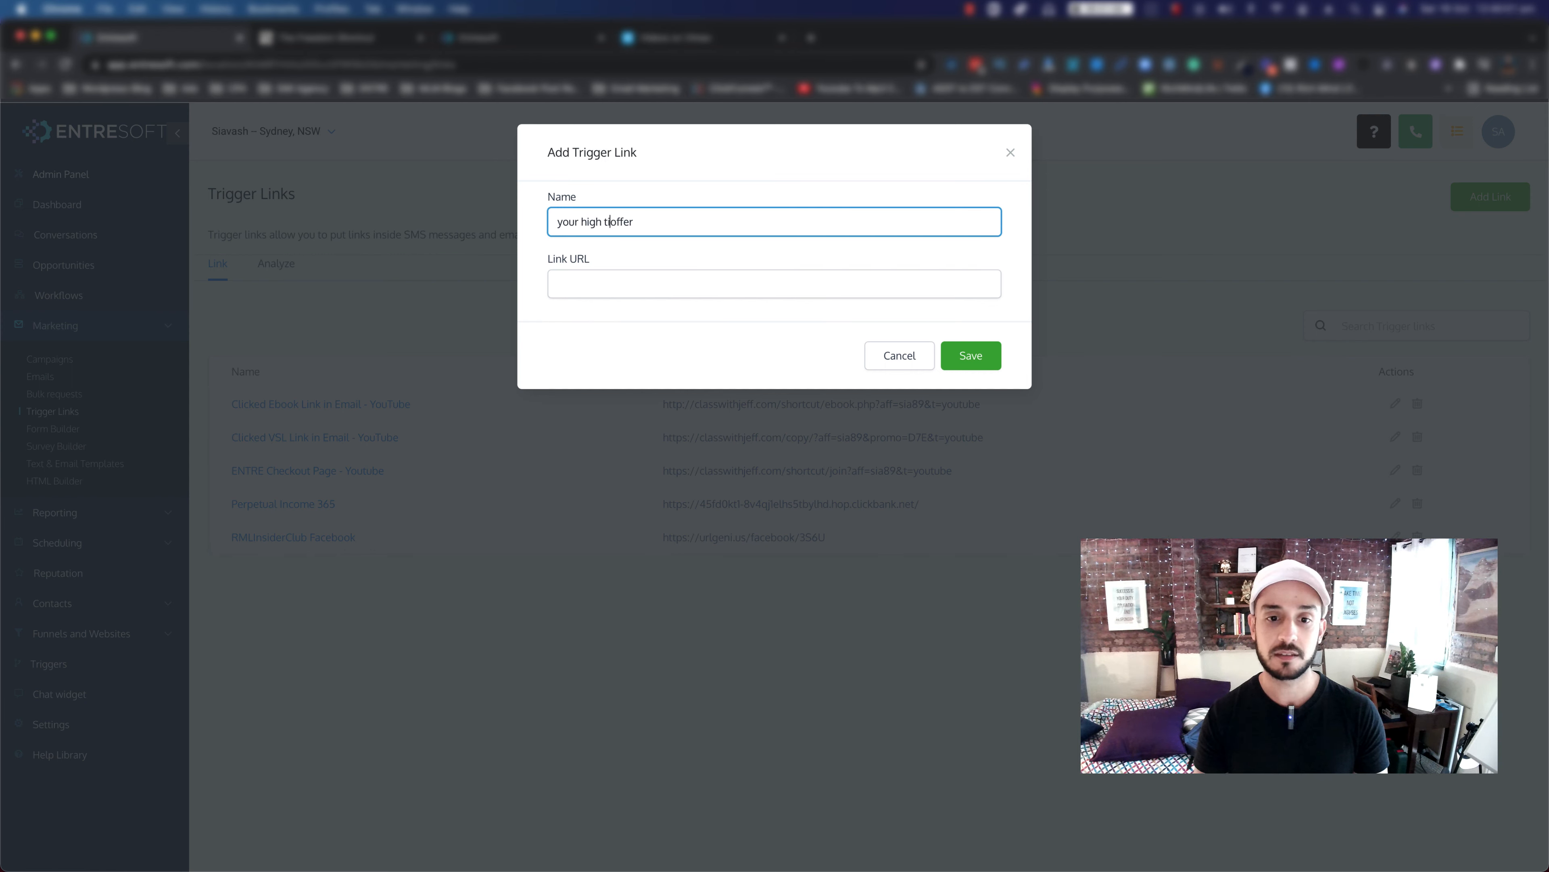
left_click(571, 282)
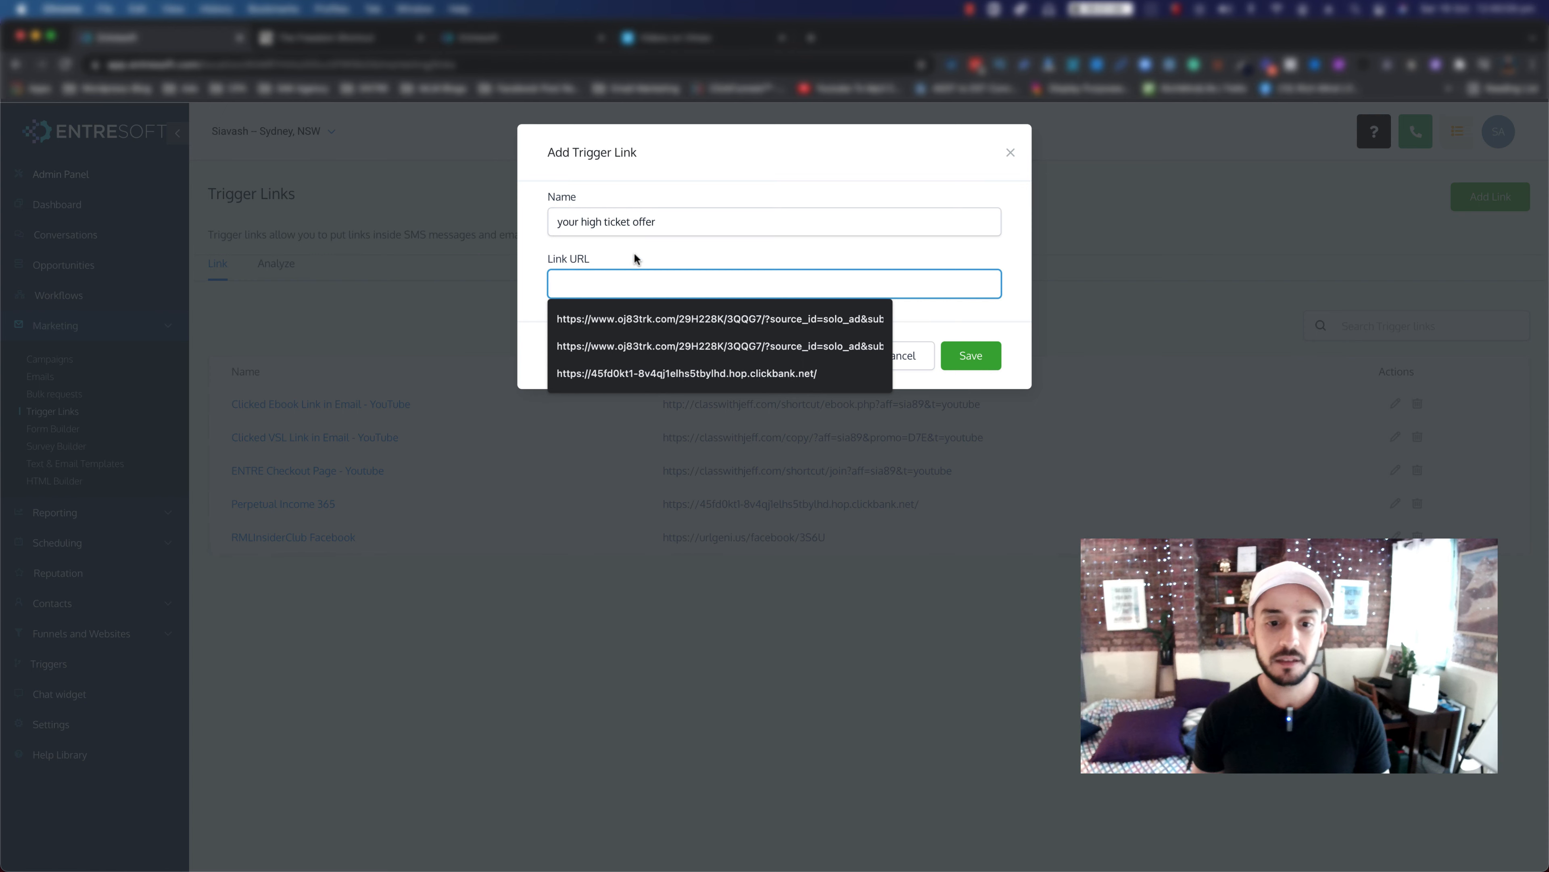
left_click(606, 370)
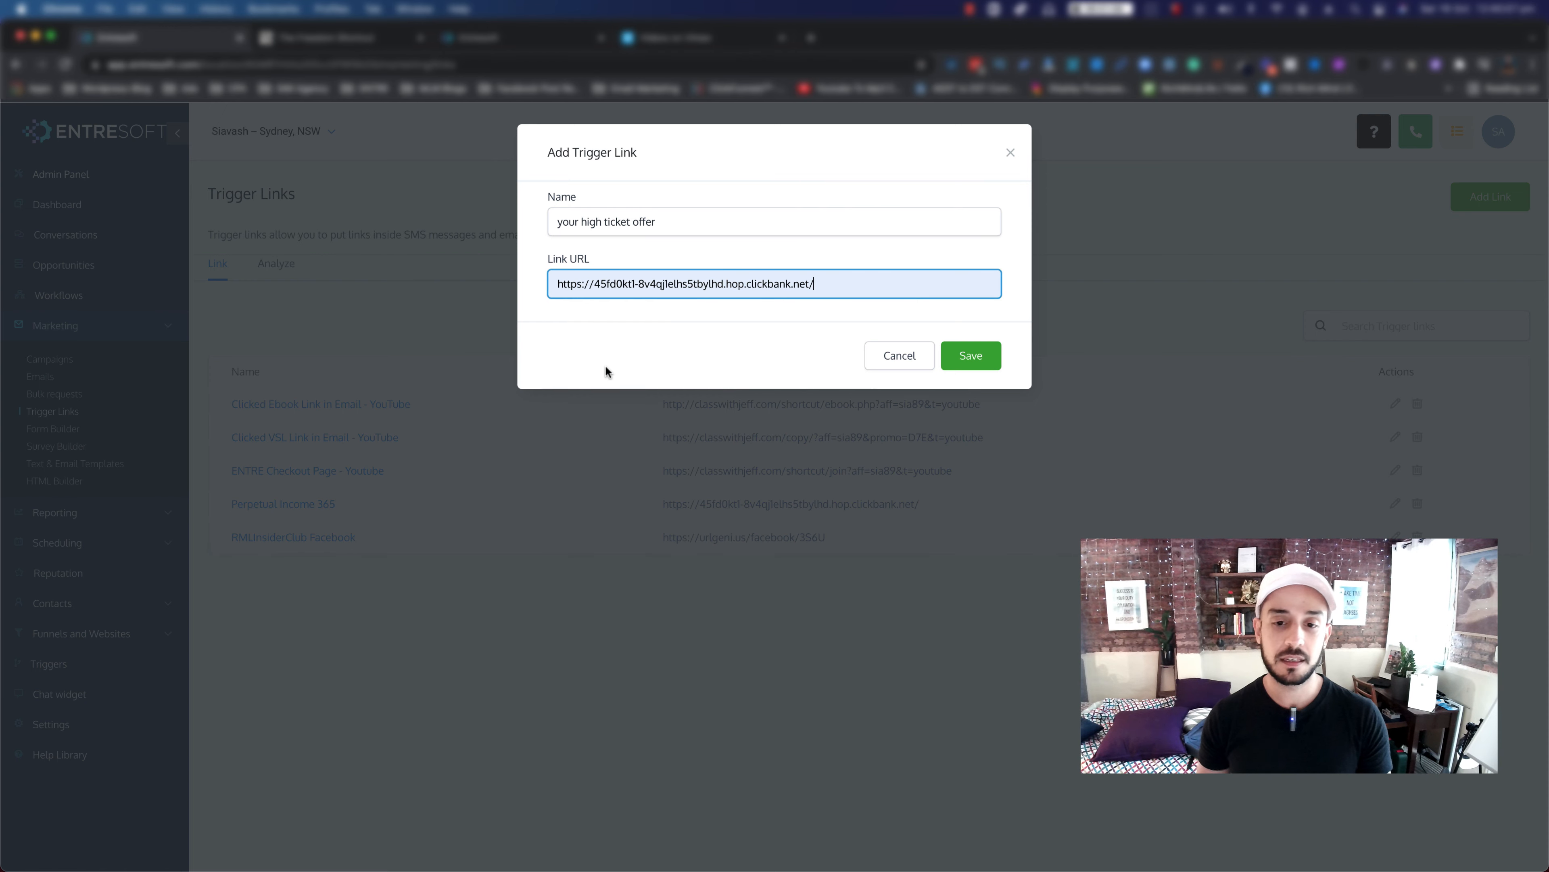
left_click(972, 366)
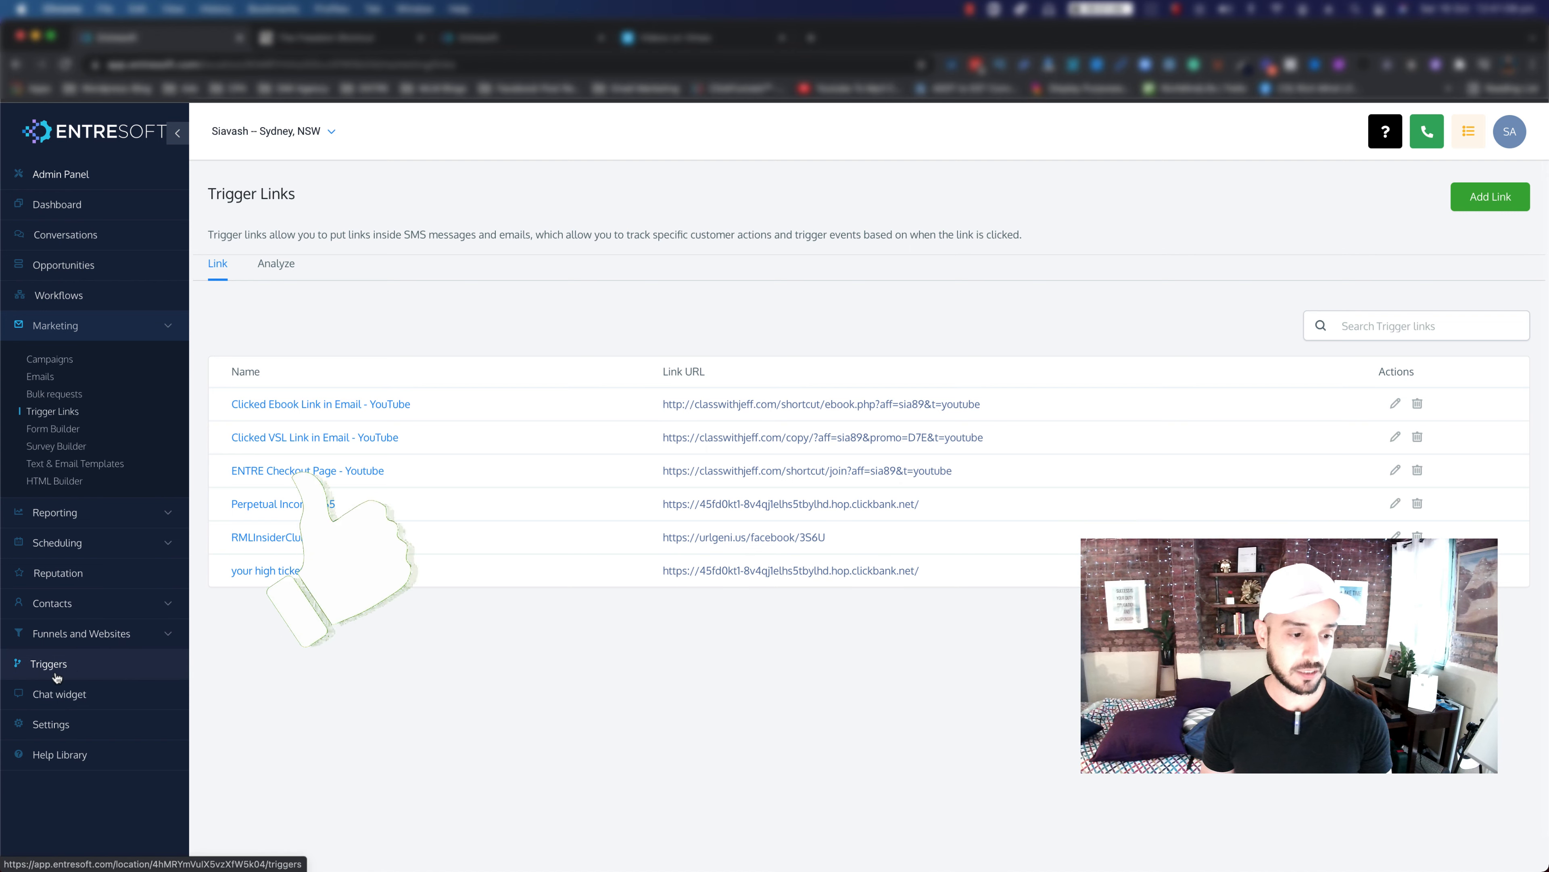
Step: On the Triggers page, create a new folder named 'Awesome Triggers'
left_click(37, 665)
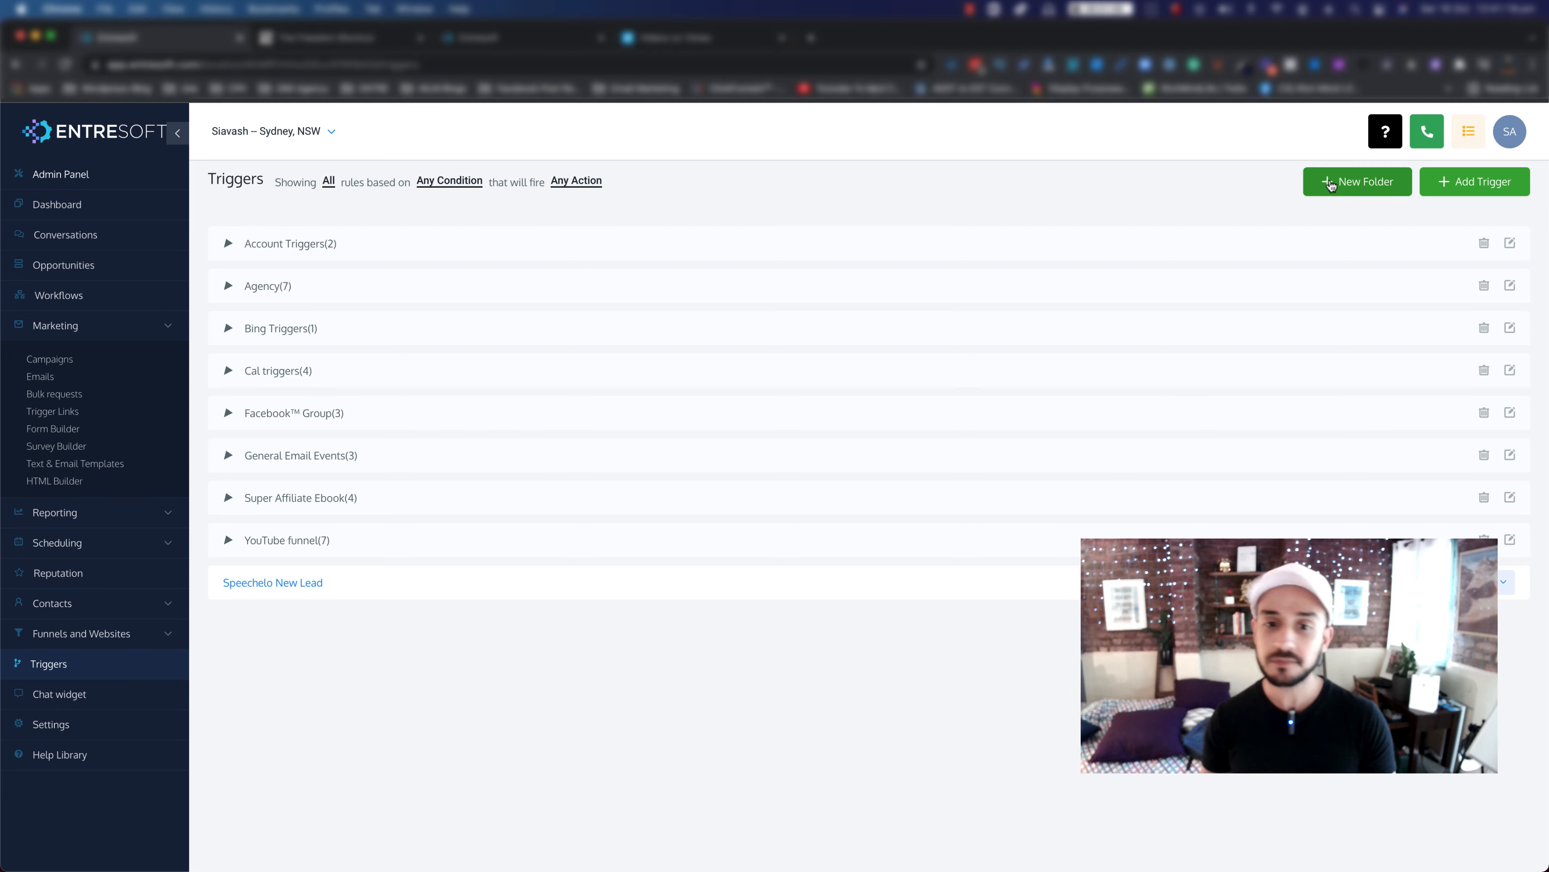
left_click(1333, 184)
left_click(760, 223)
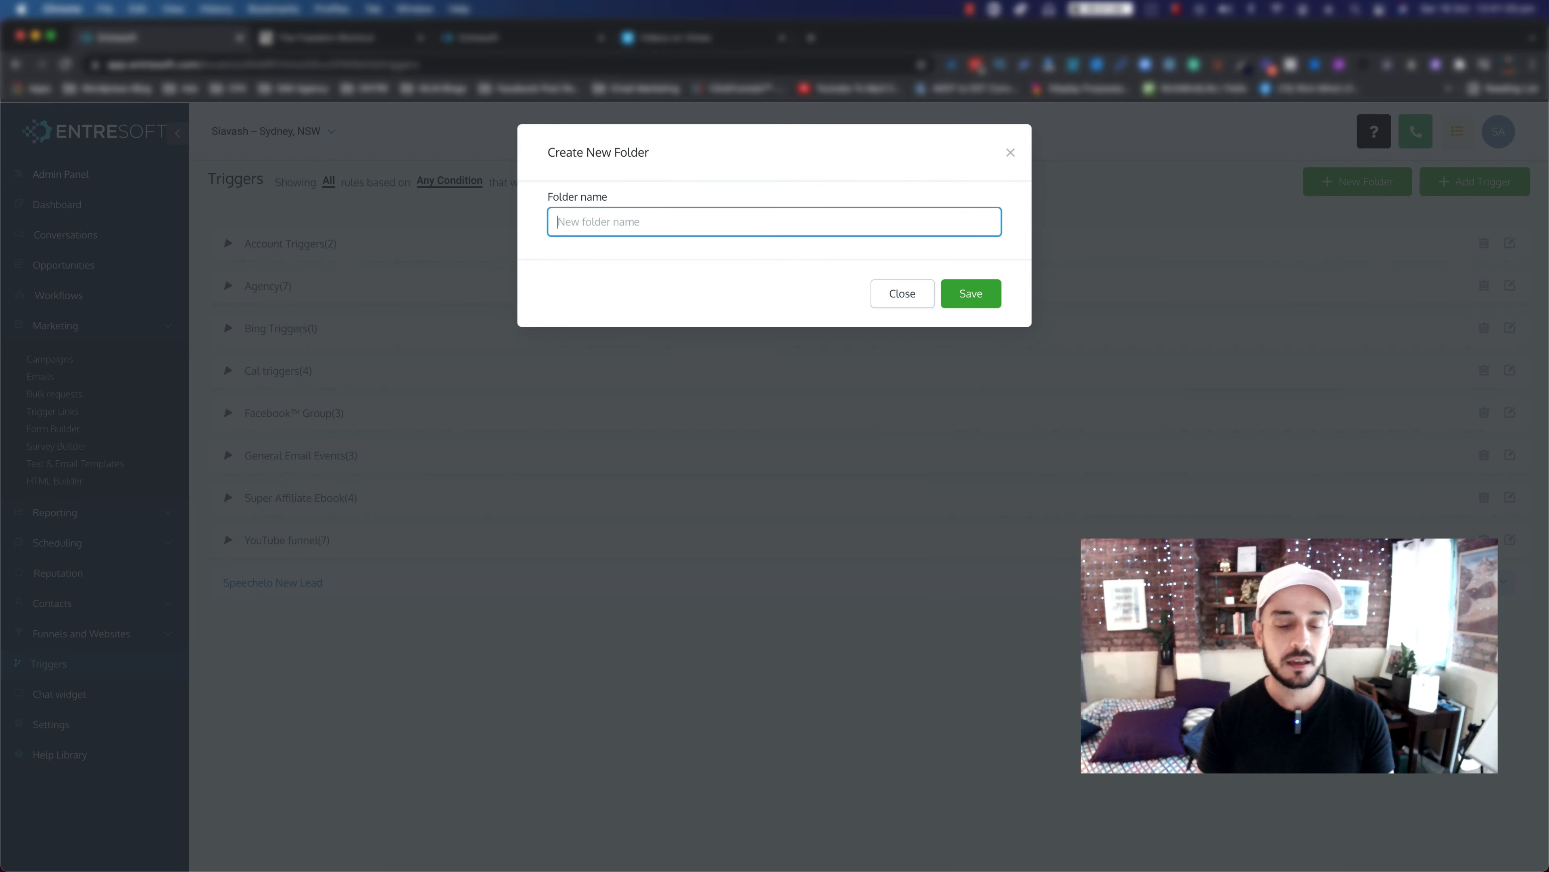
type("Awesome Triggers")
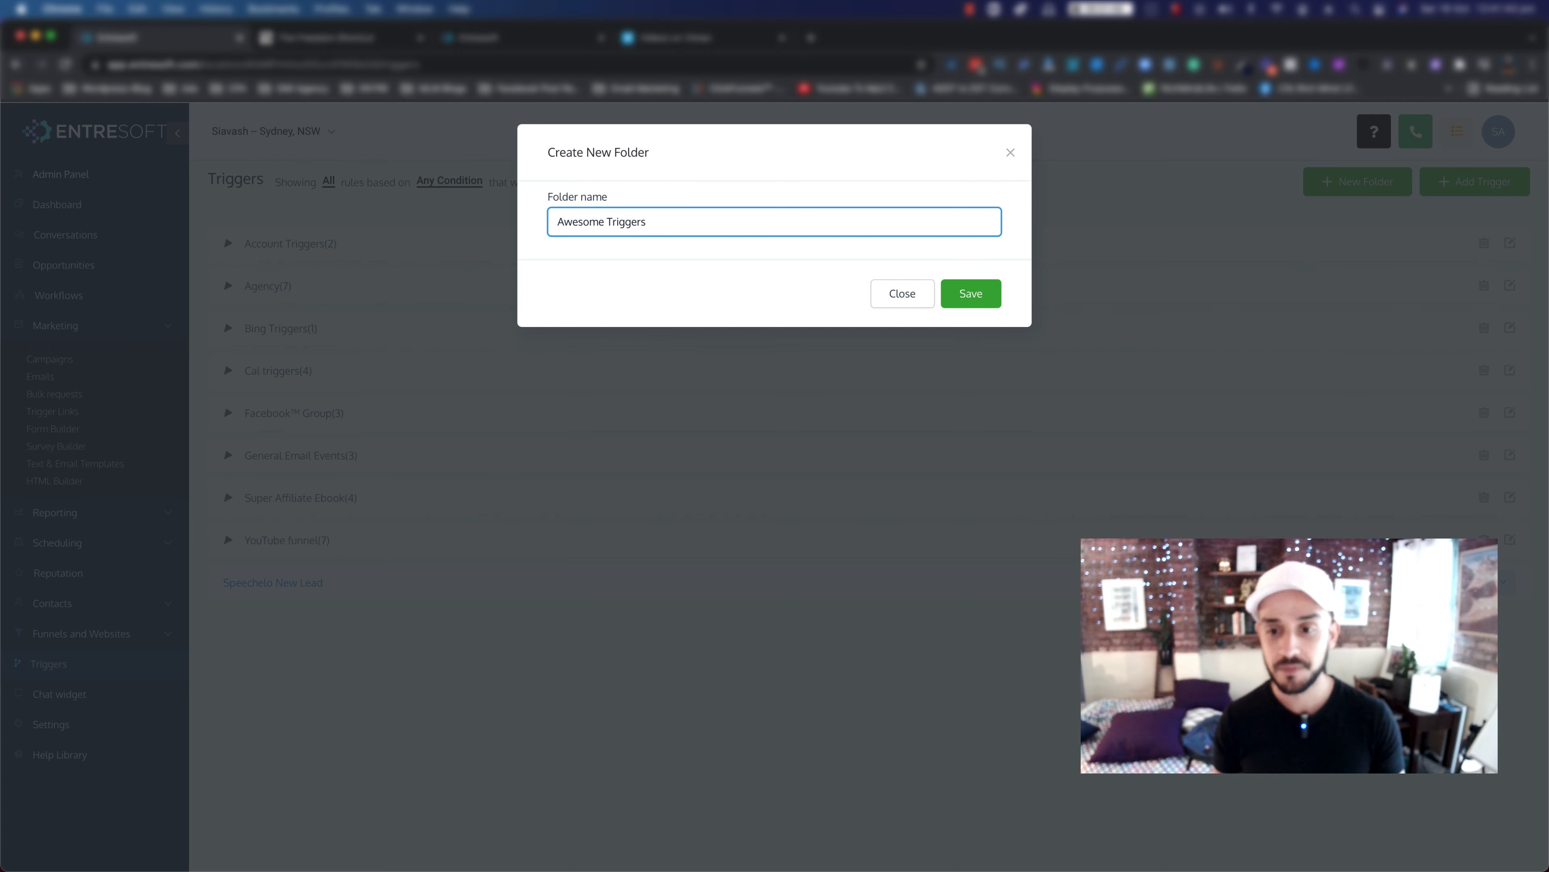
left_click(957, 296)
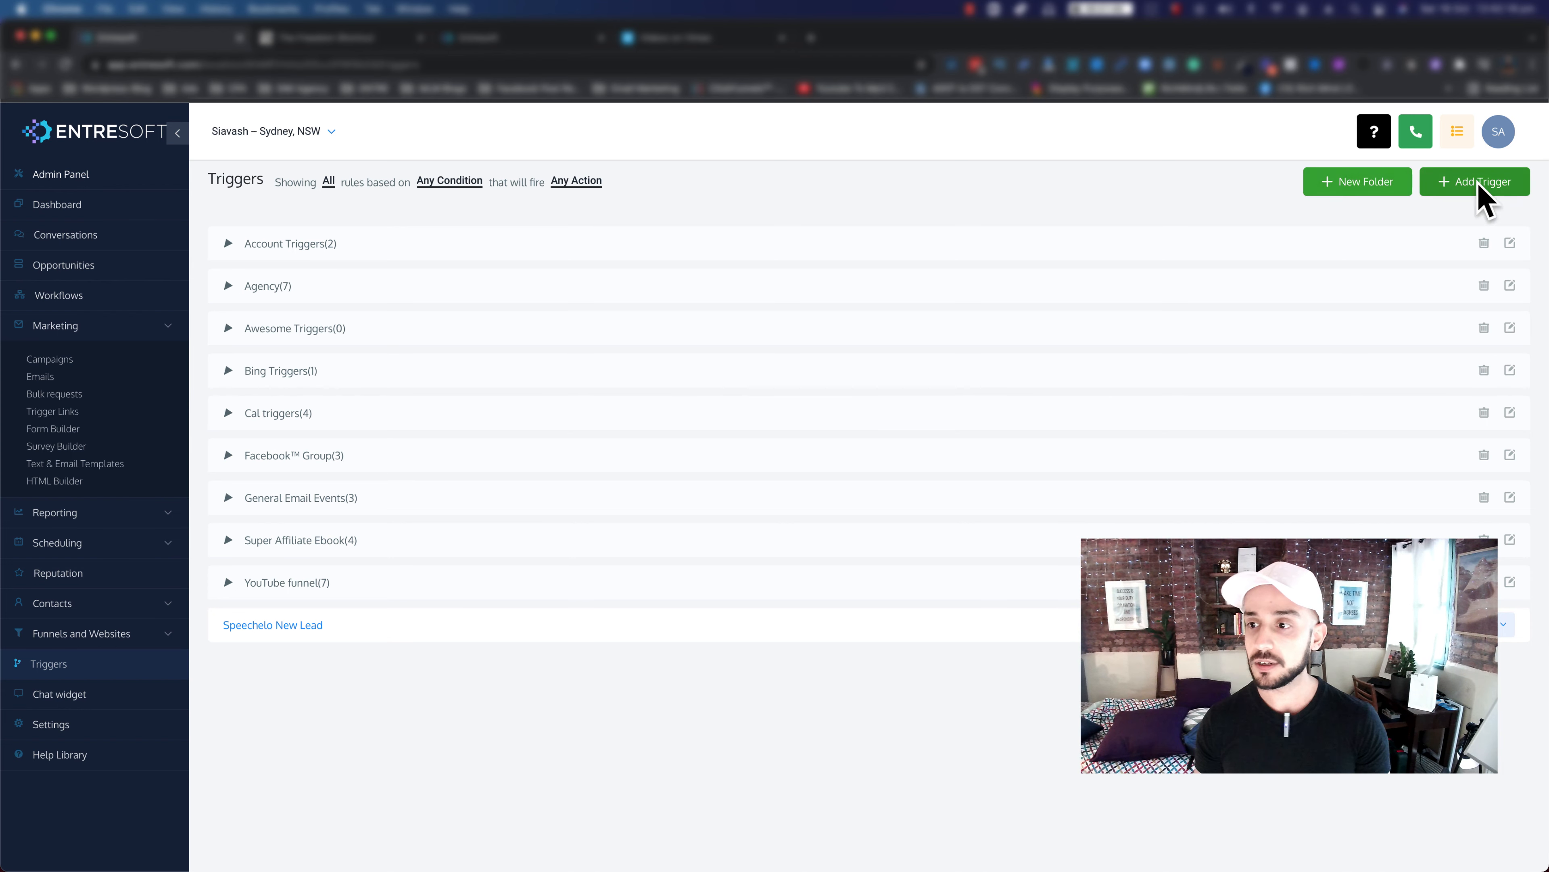
Step: Create a trigger rule named 'Add Tag' filed under the Awesome Triggers folder
left_click(1489, 187)
left_click(585, 229)
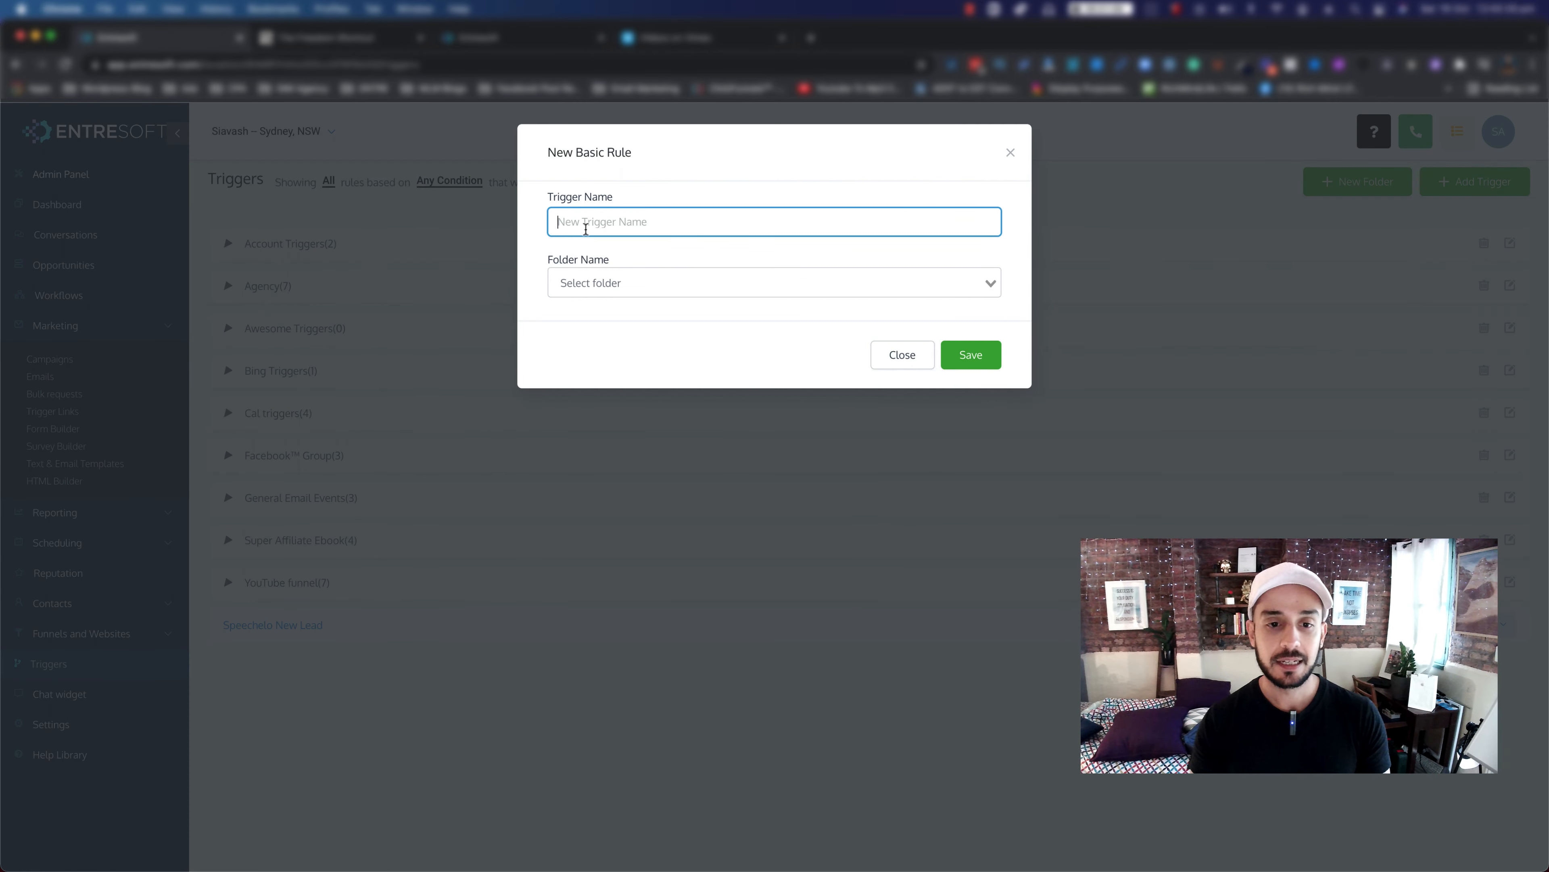
type("Tag a")
key("BackSpace")
key("BackSpace")
key("BackSpace")
key("BackSpace")
key("BackSpace")
type("A")
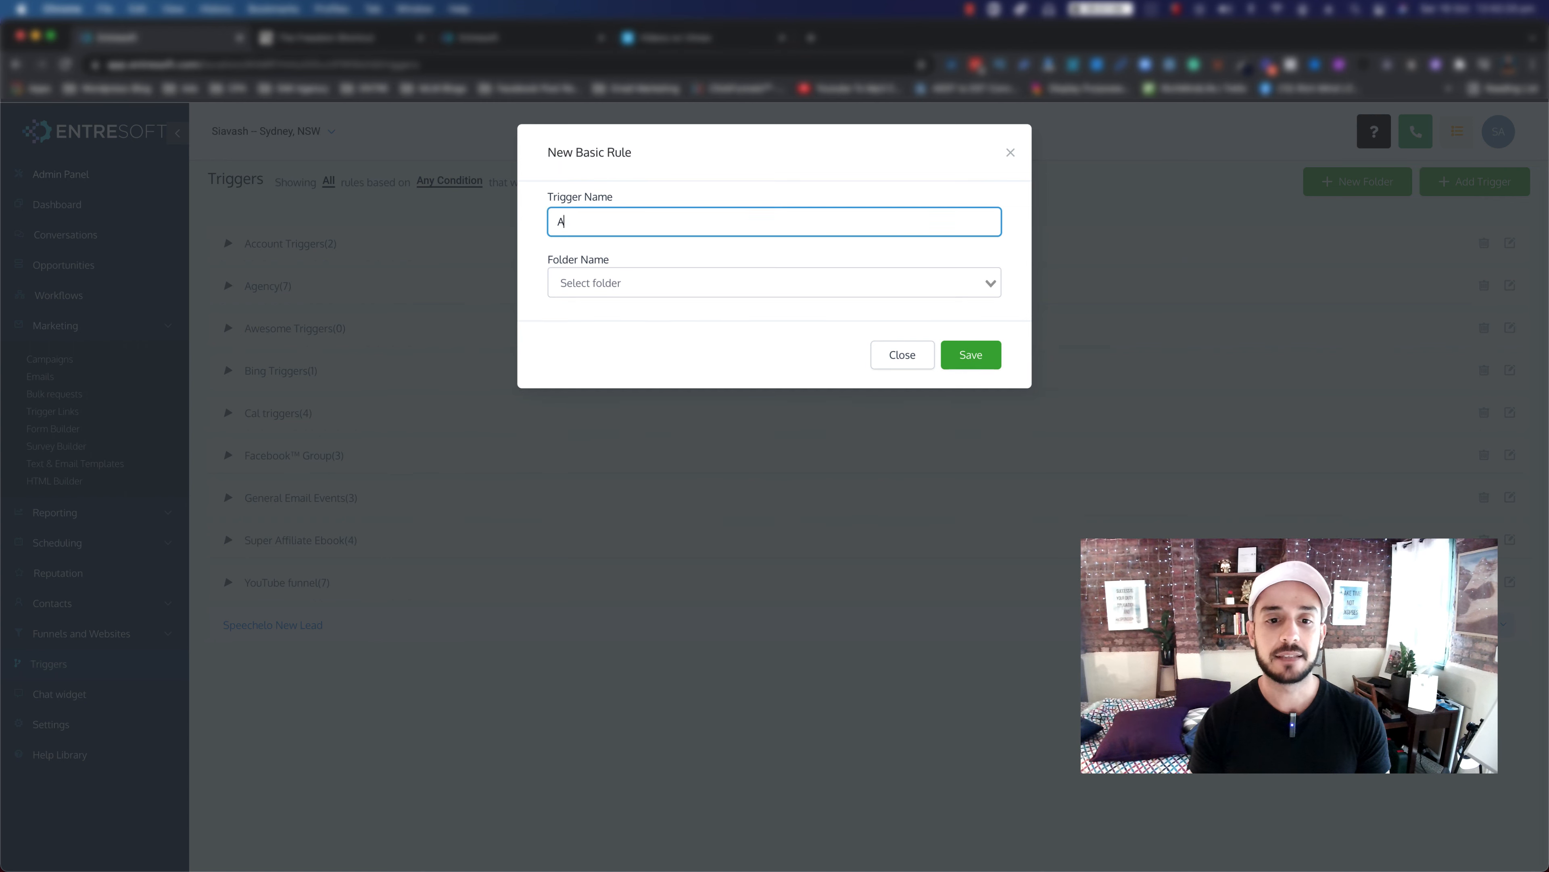
type("dd Tag")
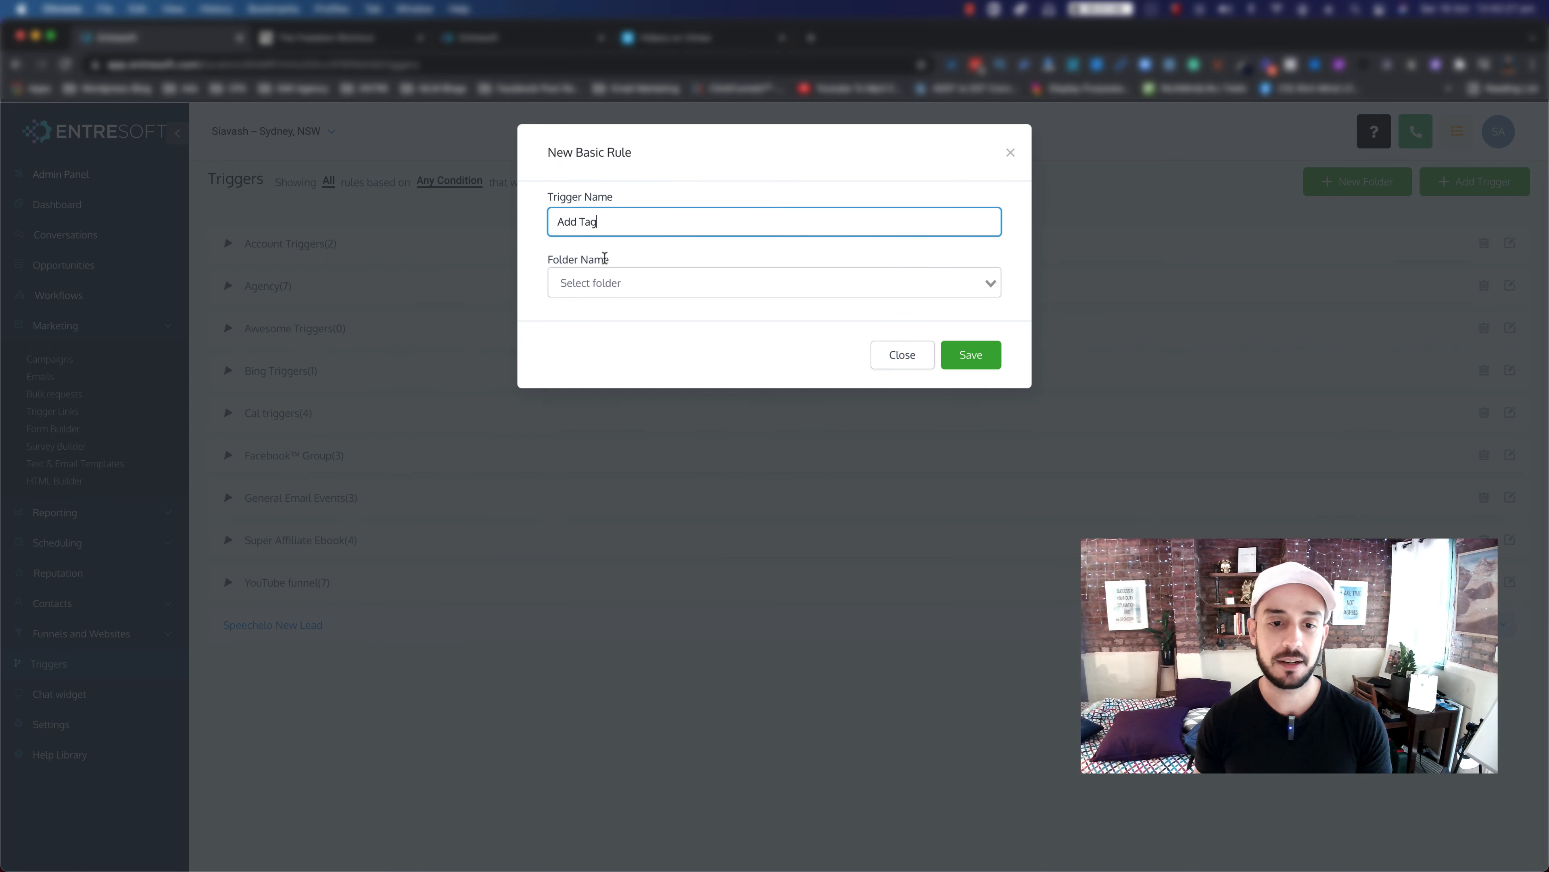
left_click(589, 281)
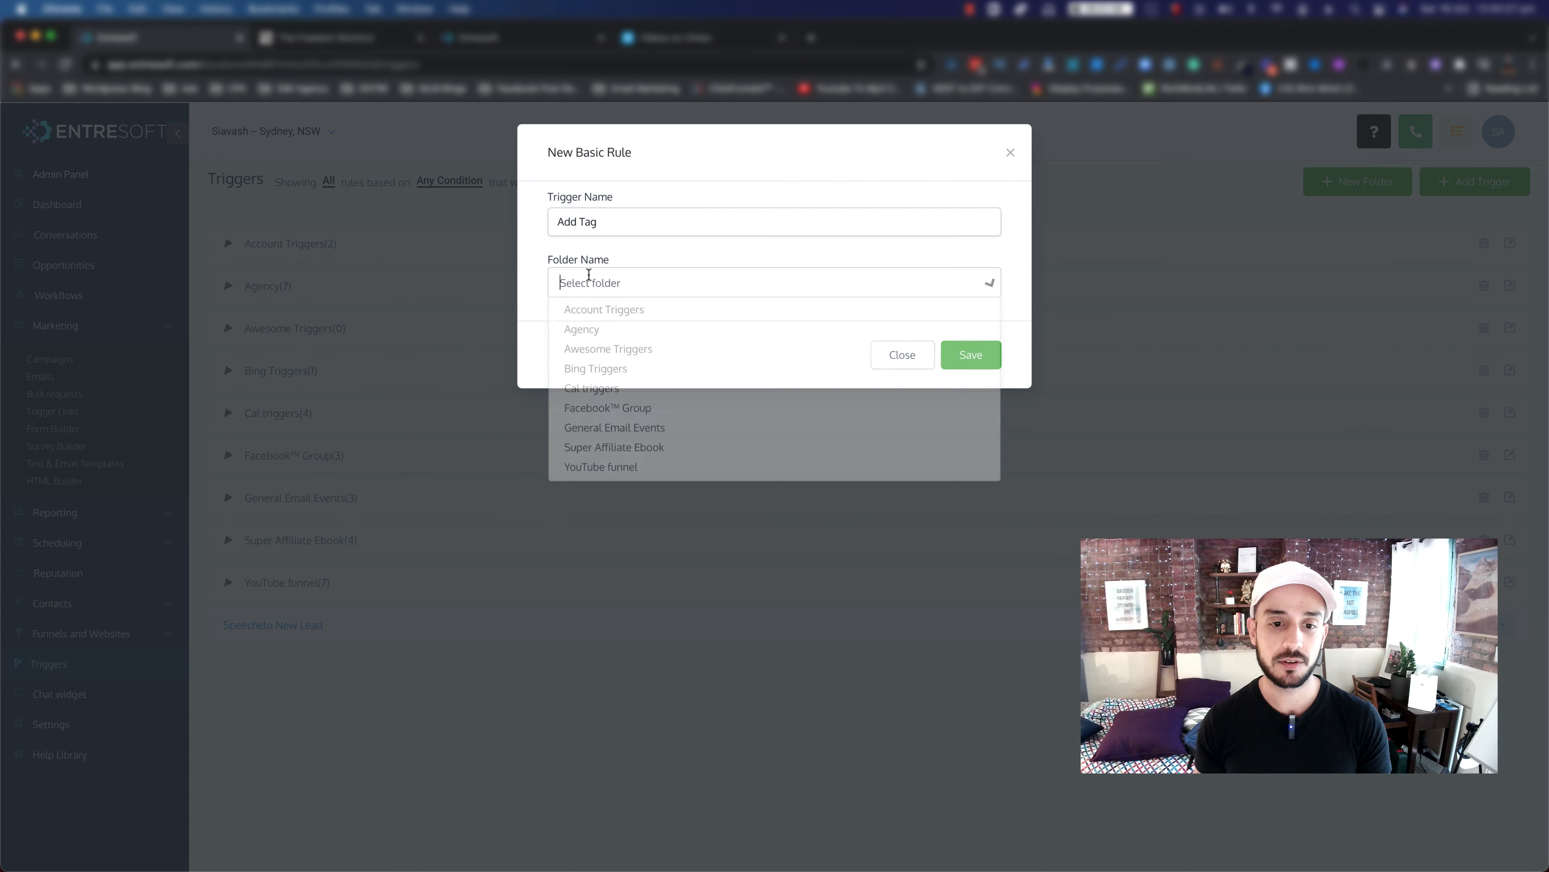
left_click(591, 349)
left_click(970, 355)
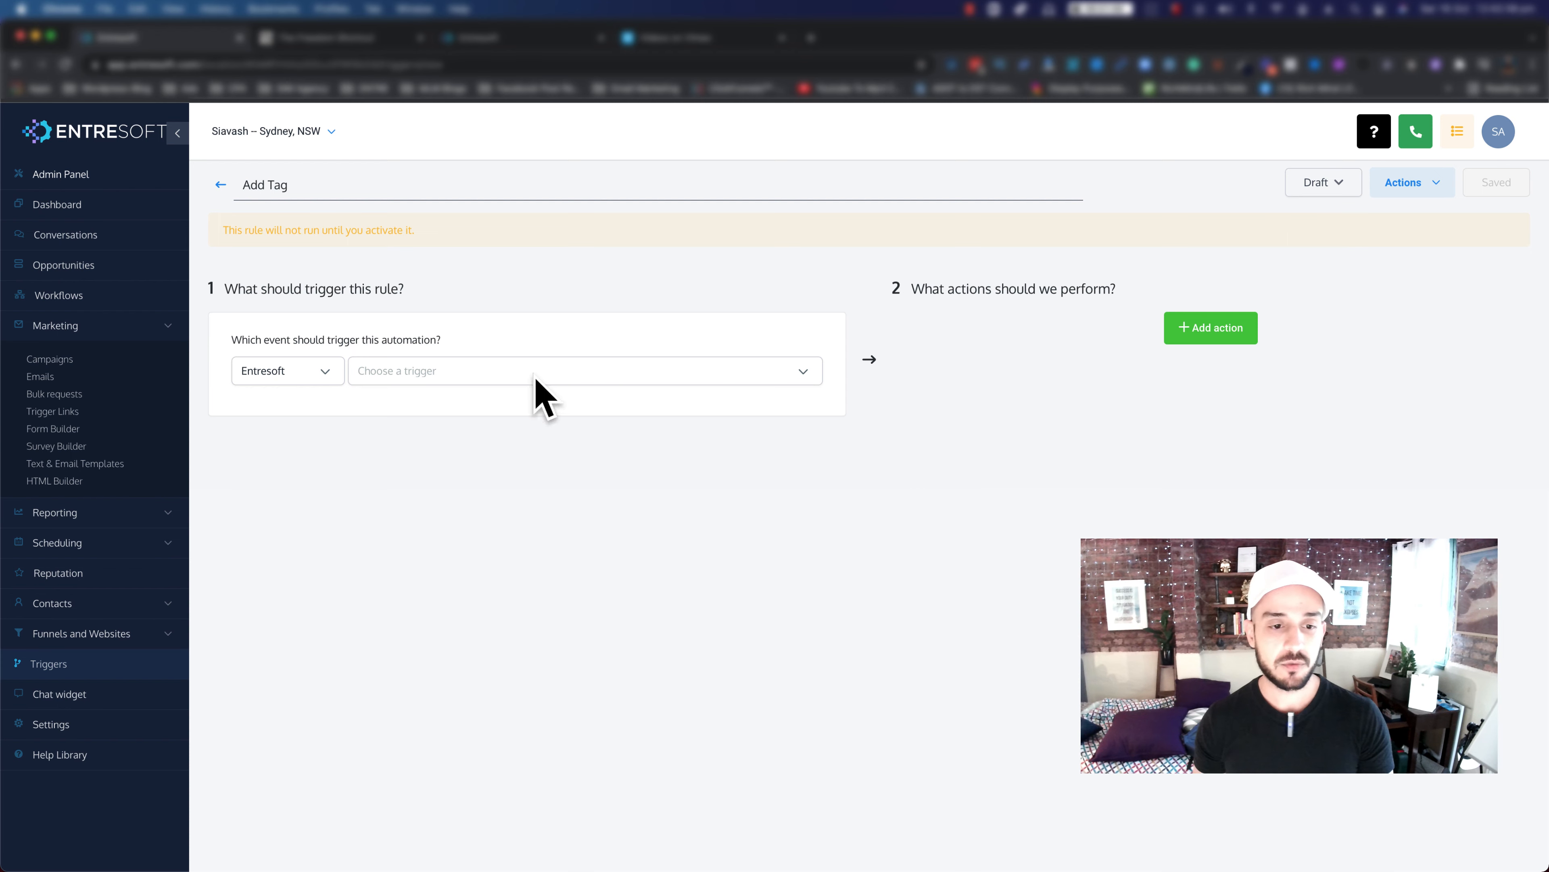
Step: Set the Add Tag rule's trigger event to Form Submitted
left_click(581, 376)
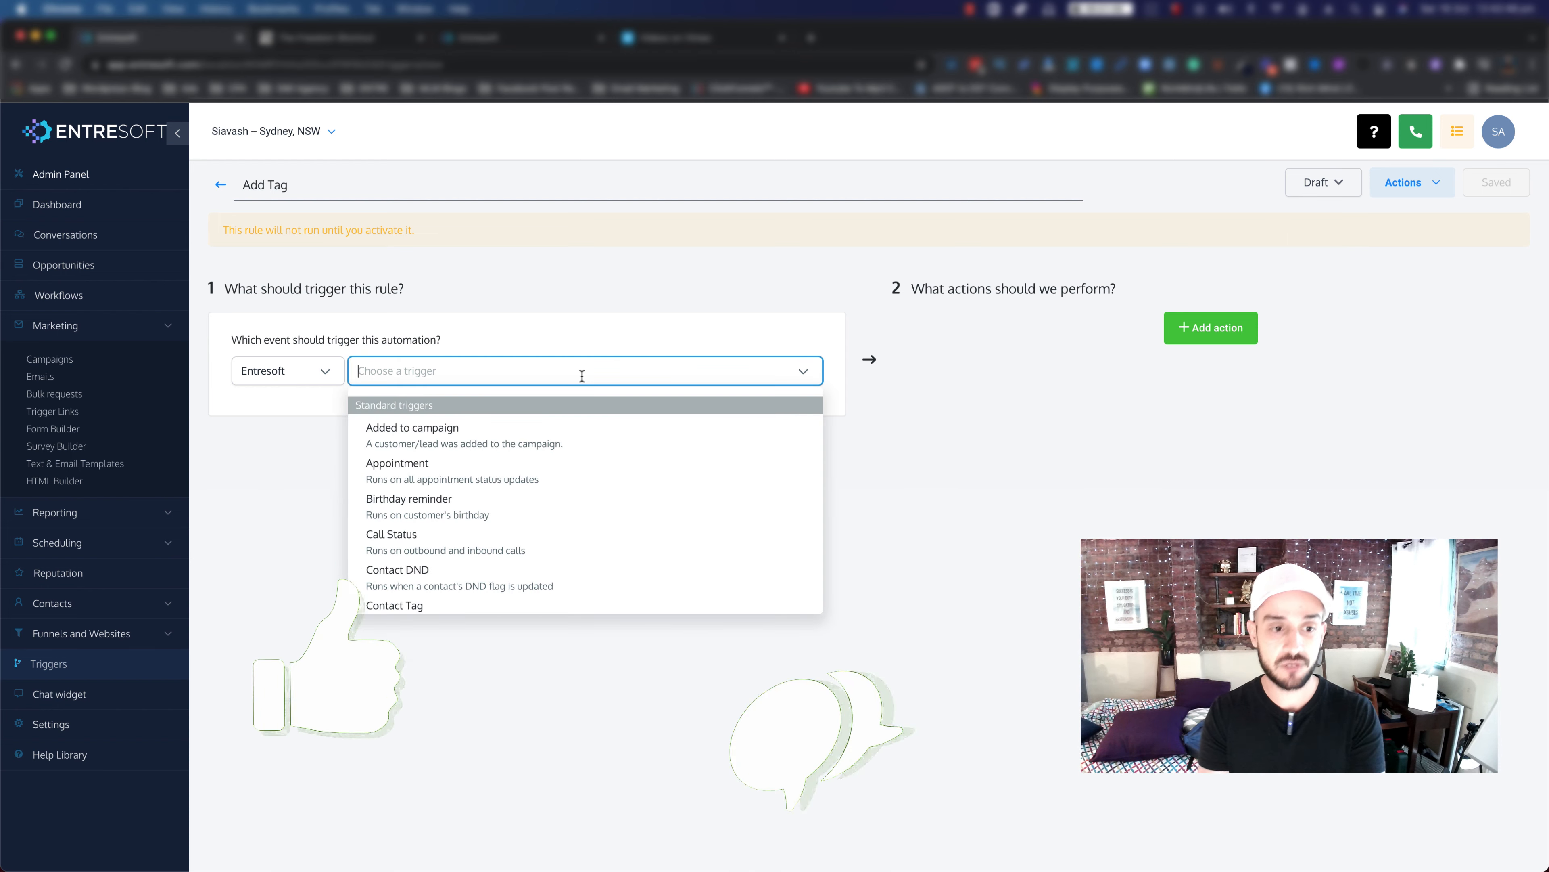
scroll(560, 479, "down", 3)
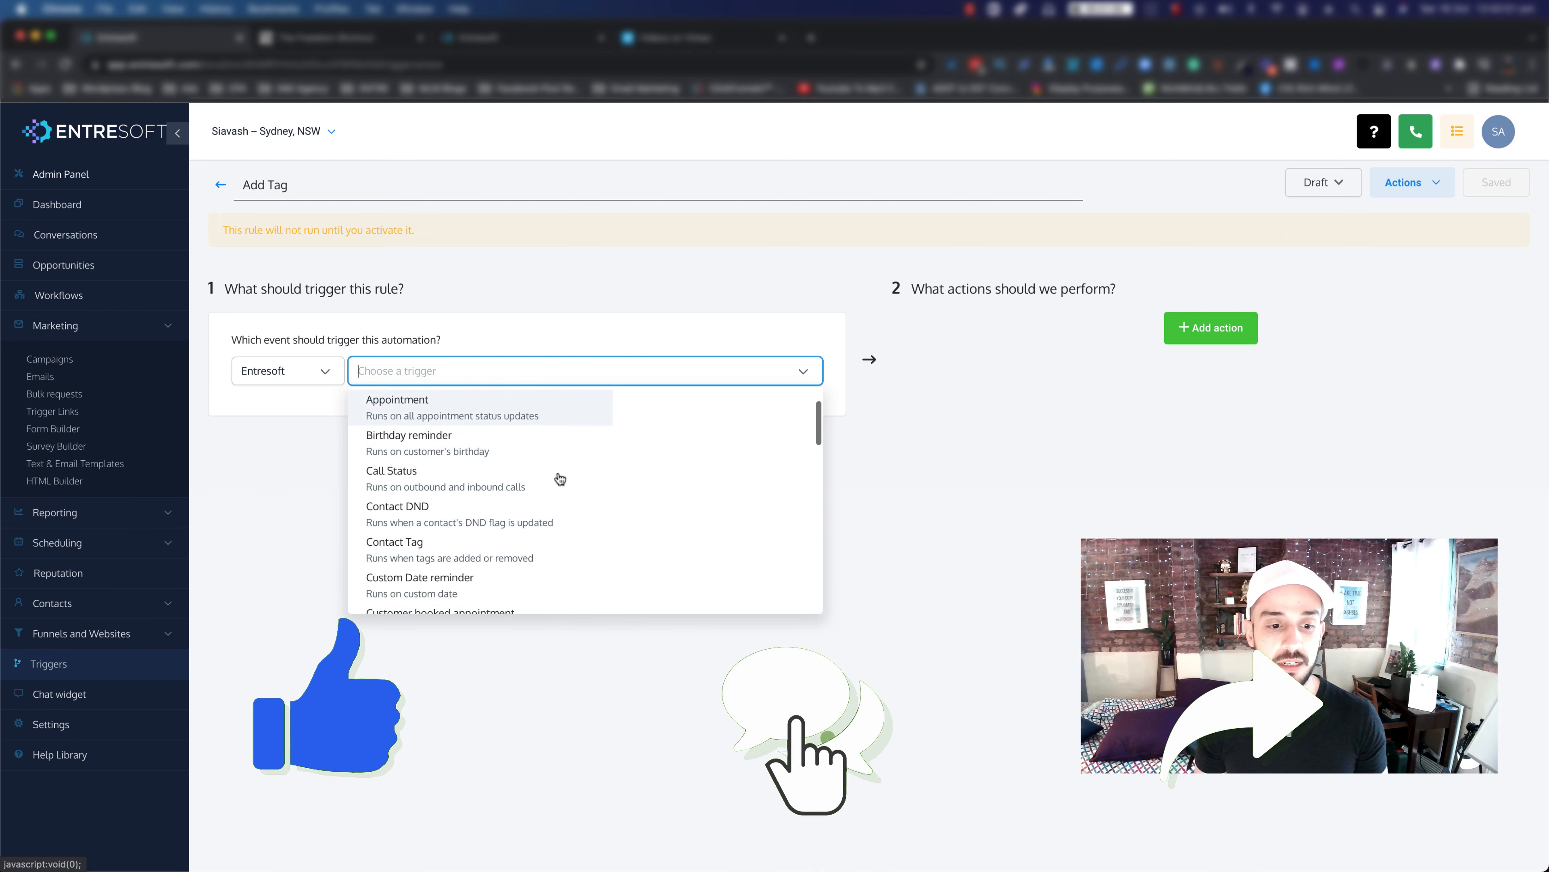
scroll(560, 479, "down", 2)
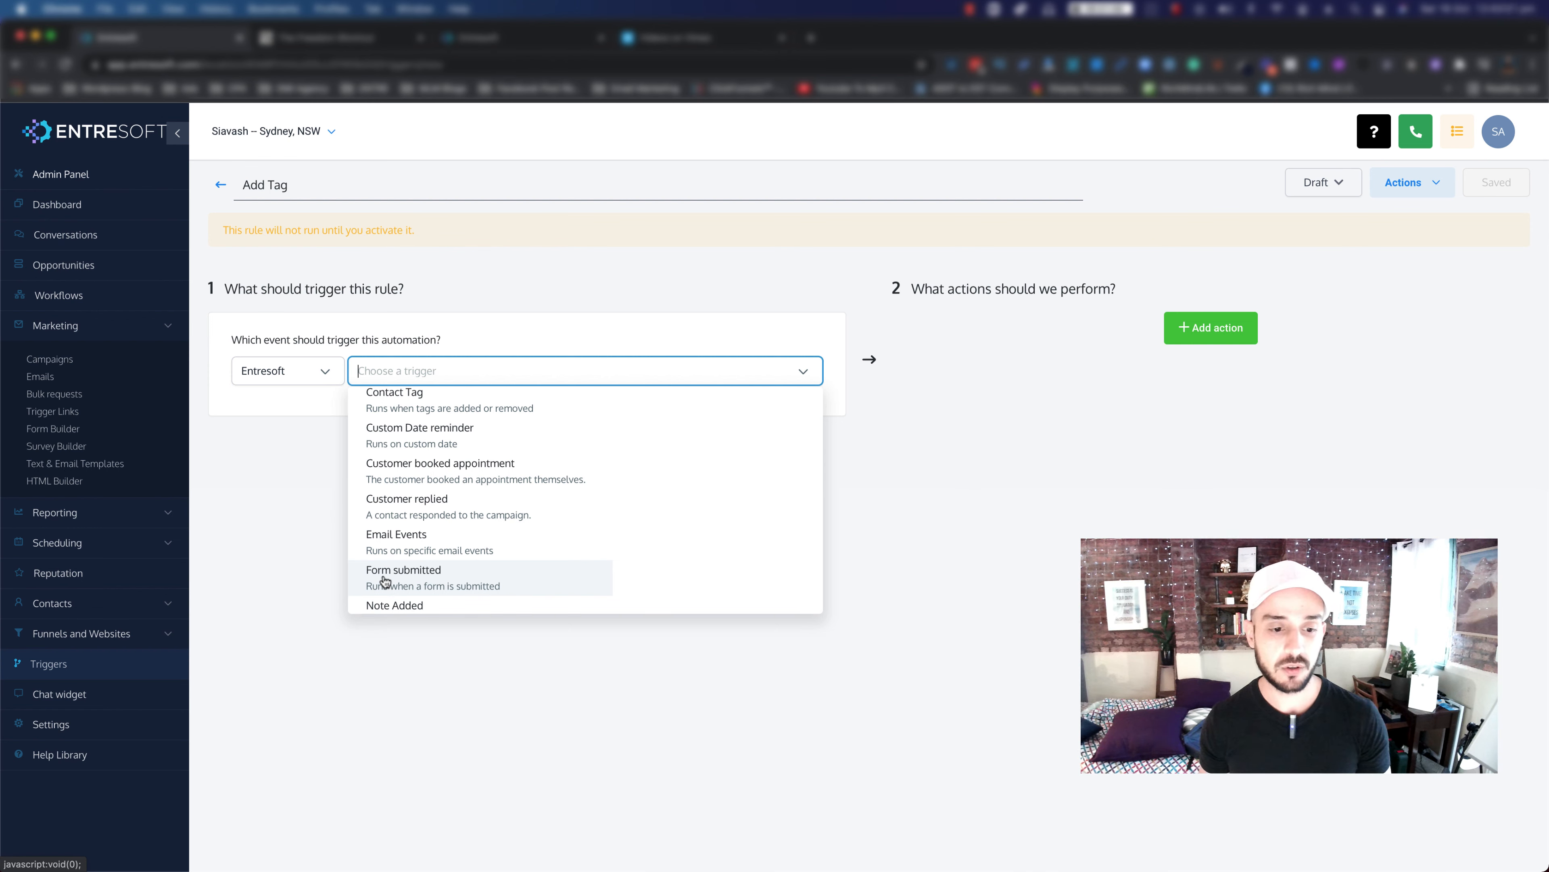
left_click(417, 579)
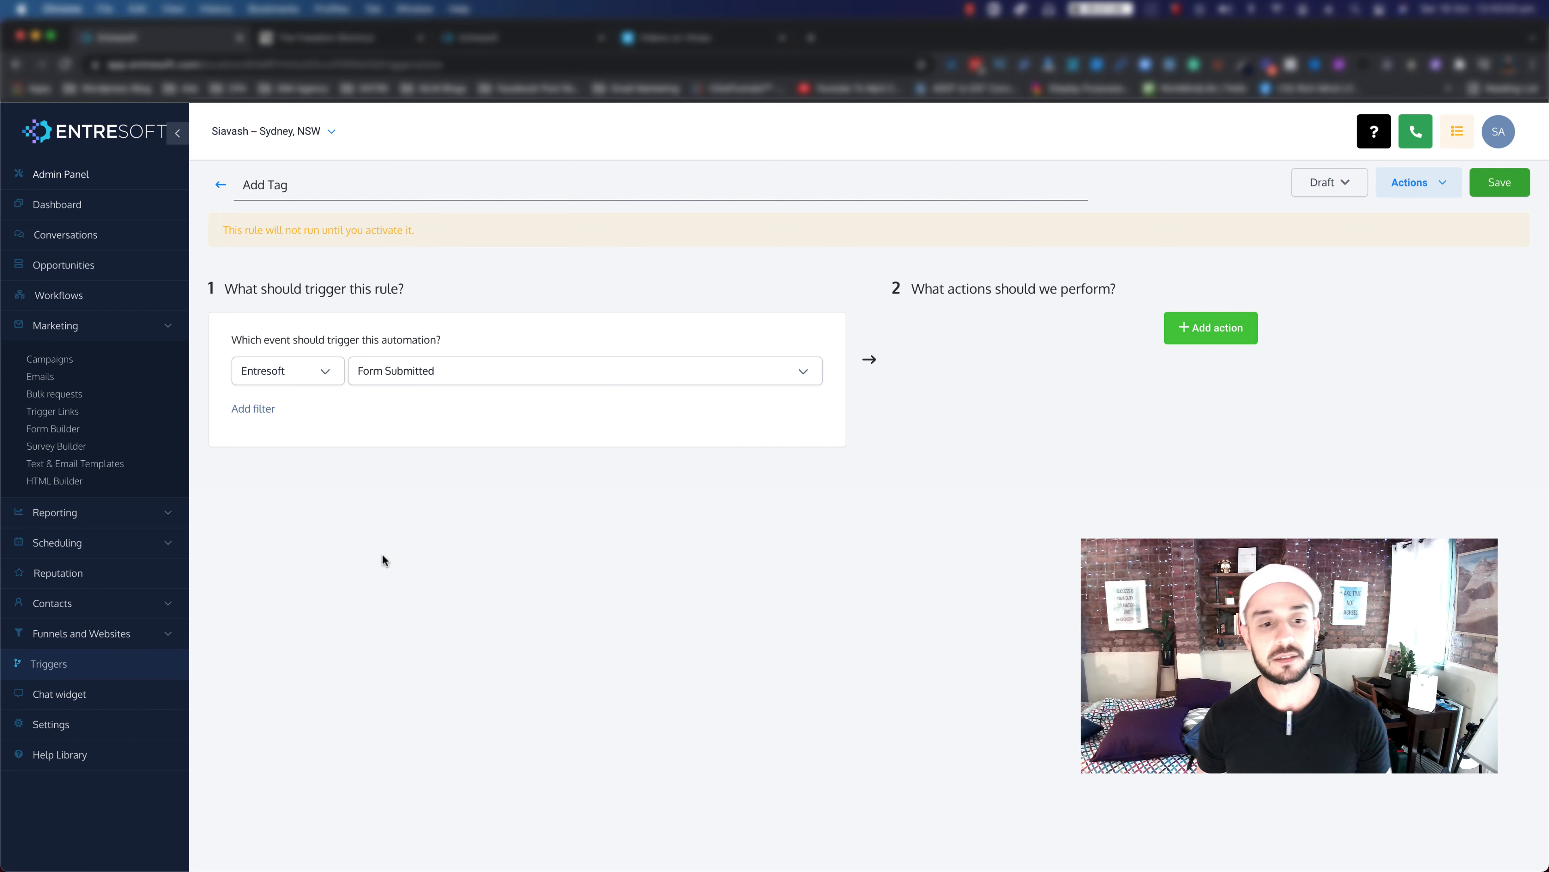
Step: Add a 'Form is' filter limiting the trigger to Awesome Form
left_click(260, 410)
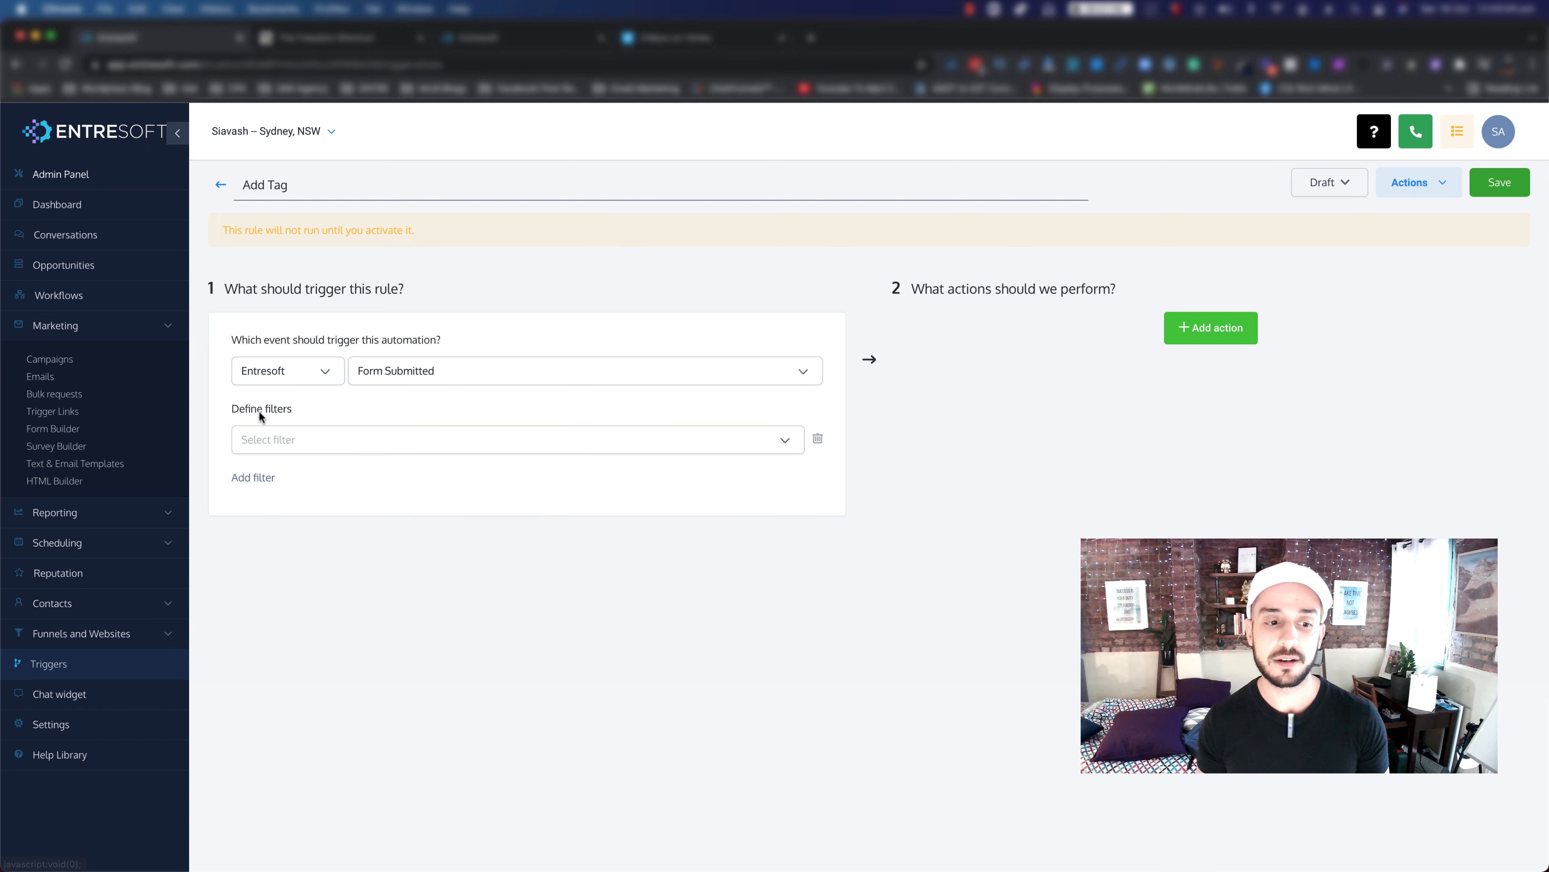
left_click(464, 444)
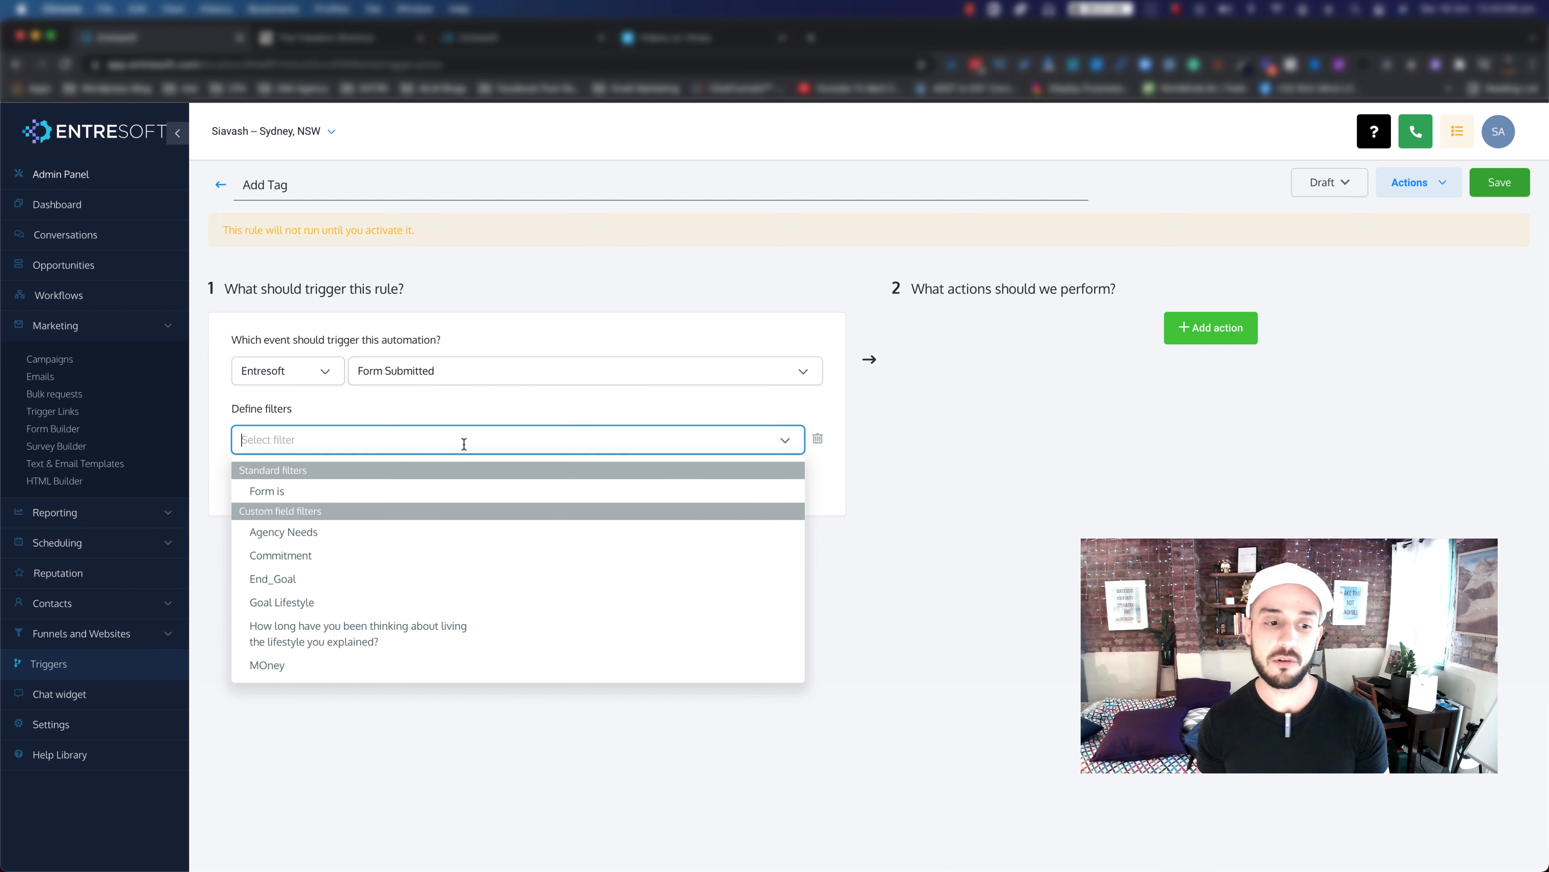
left_click(287, 492)
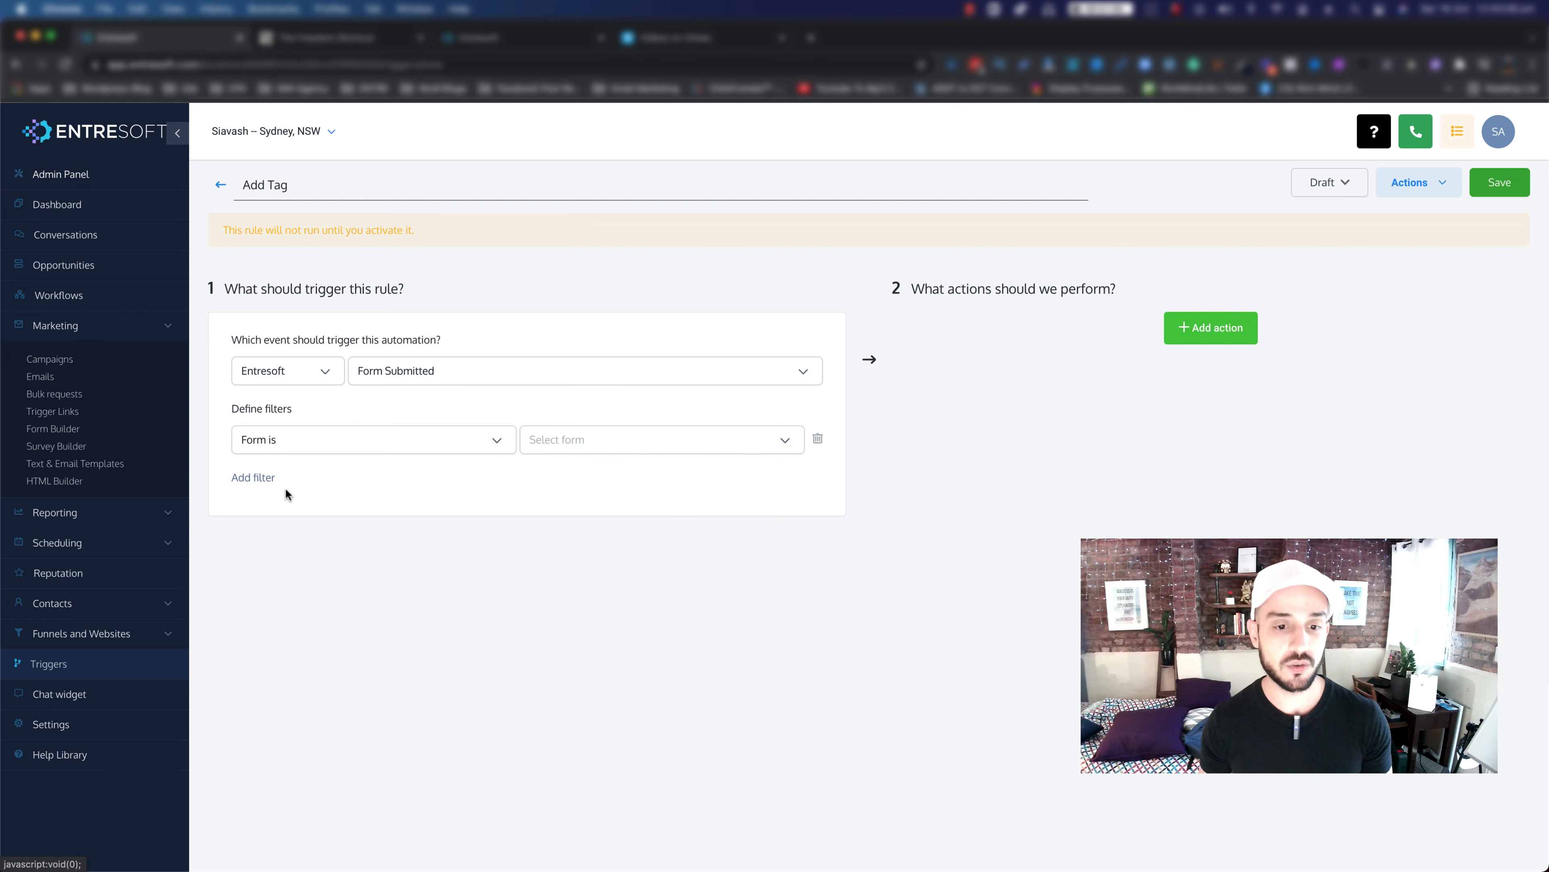
left_click(657, 444)
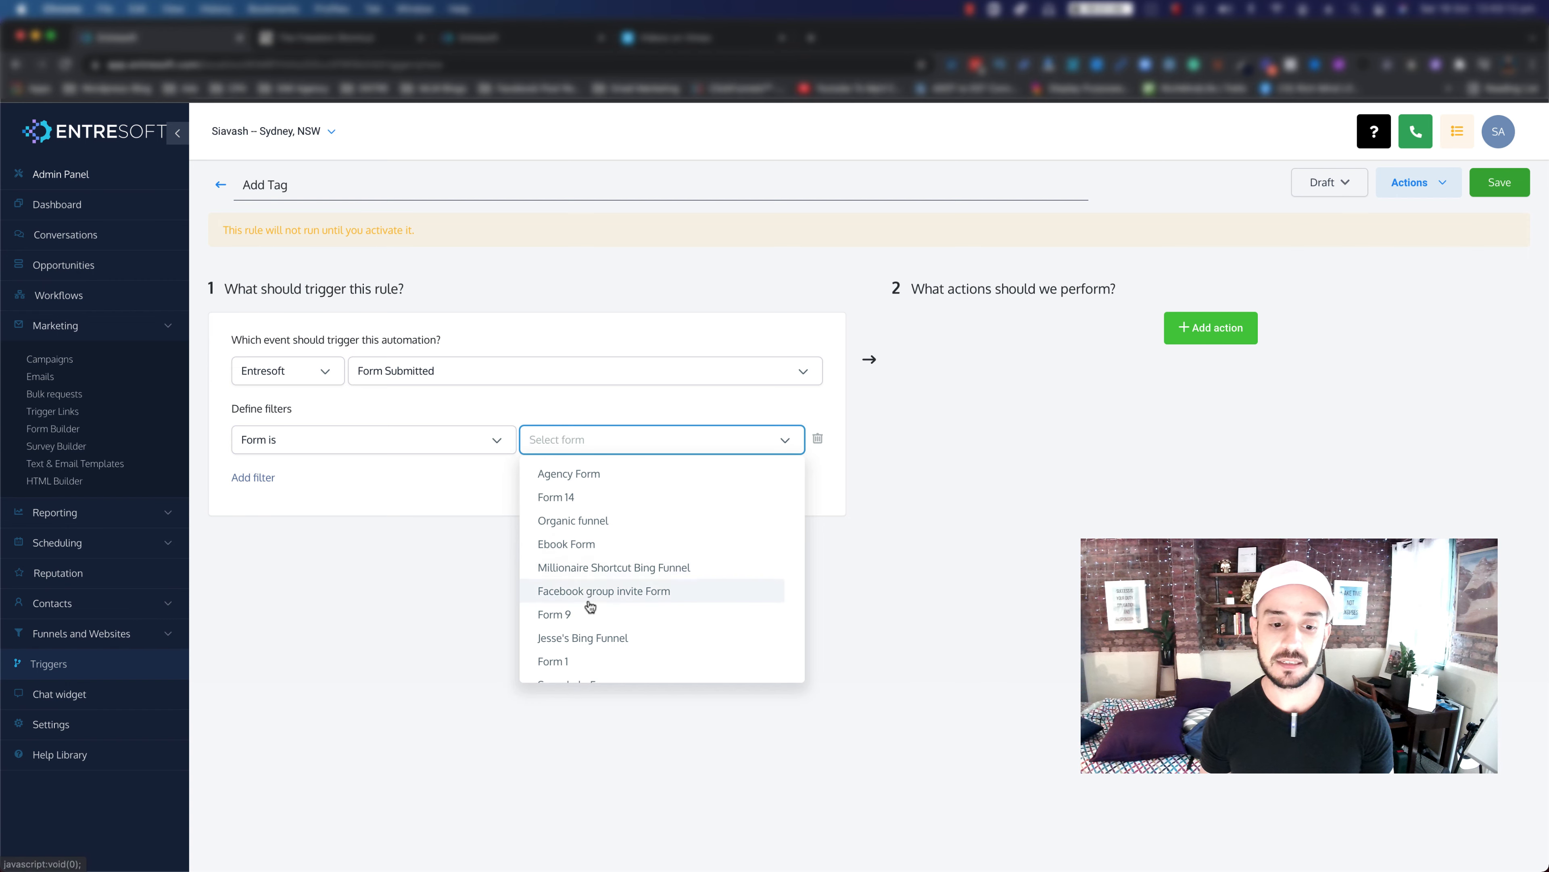
scroll(589, 602, "down", 3)
left_click(568, 669)
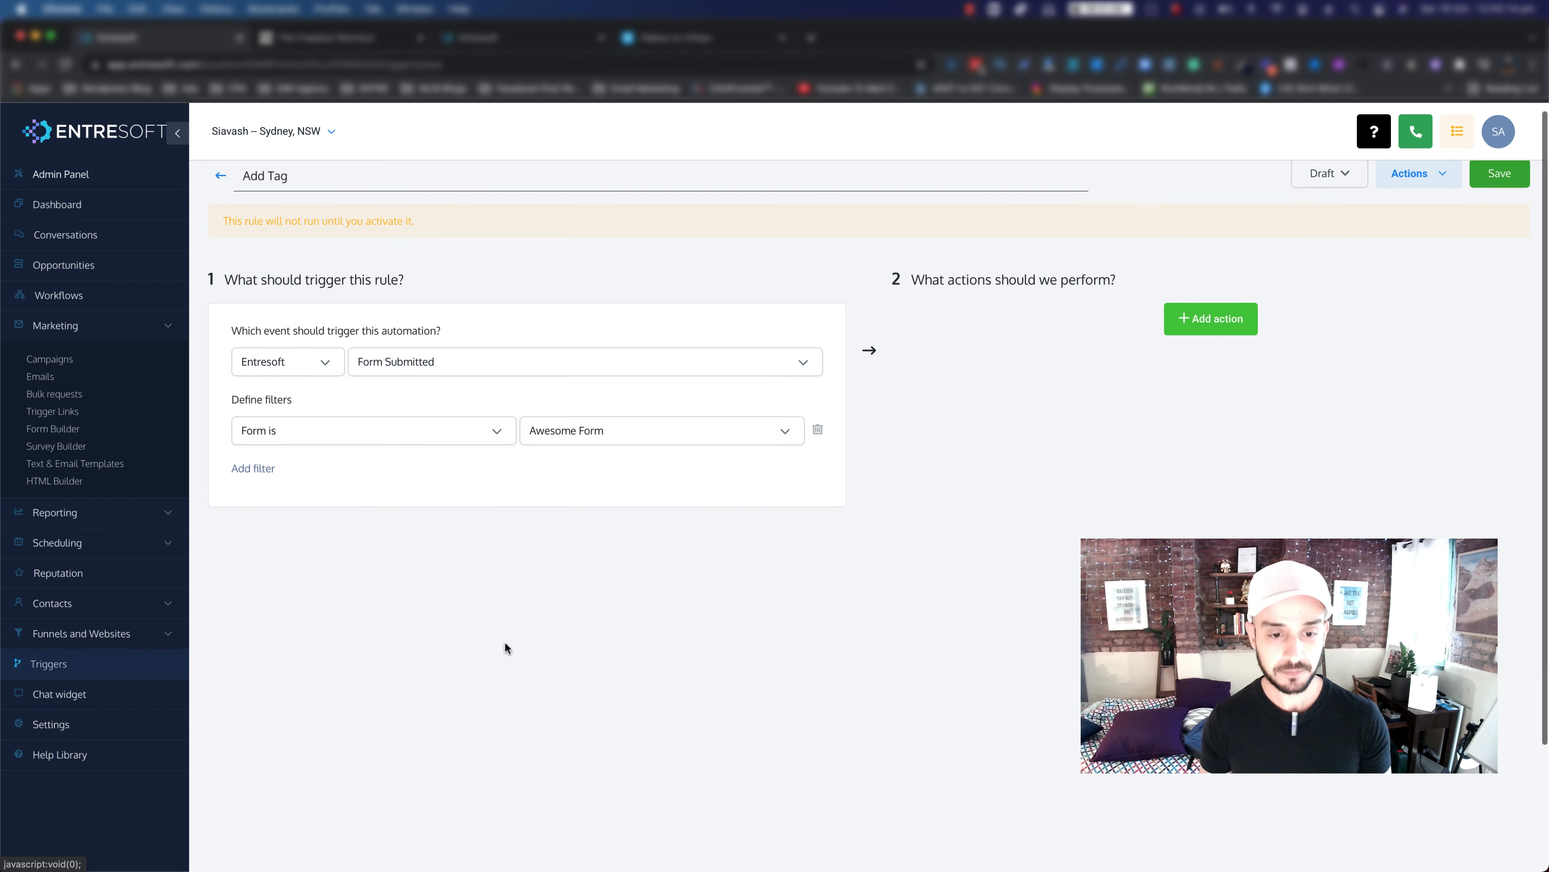
scroll(378, 428, "down", 1)
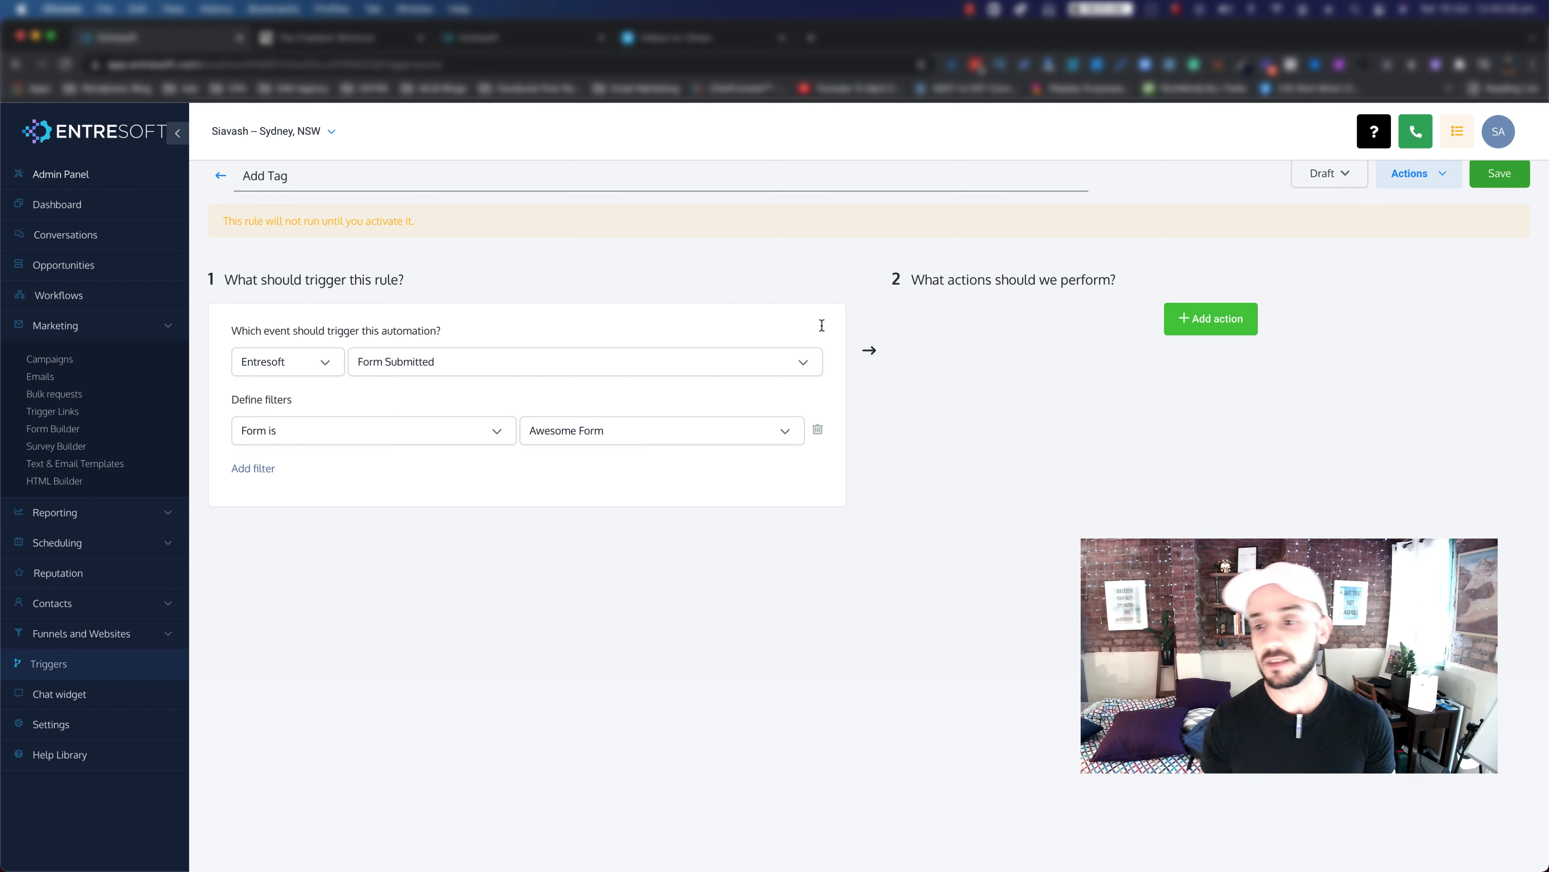
Step: Add an Add Contact Tag action applying the tag 'interested in joining entre'
left_click(1209, 330)
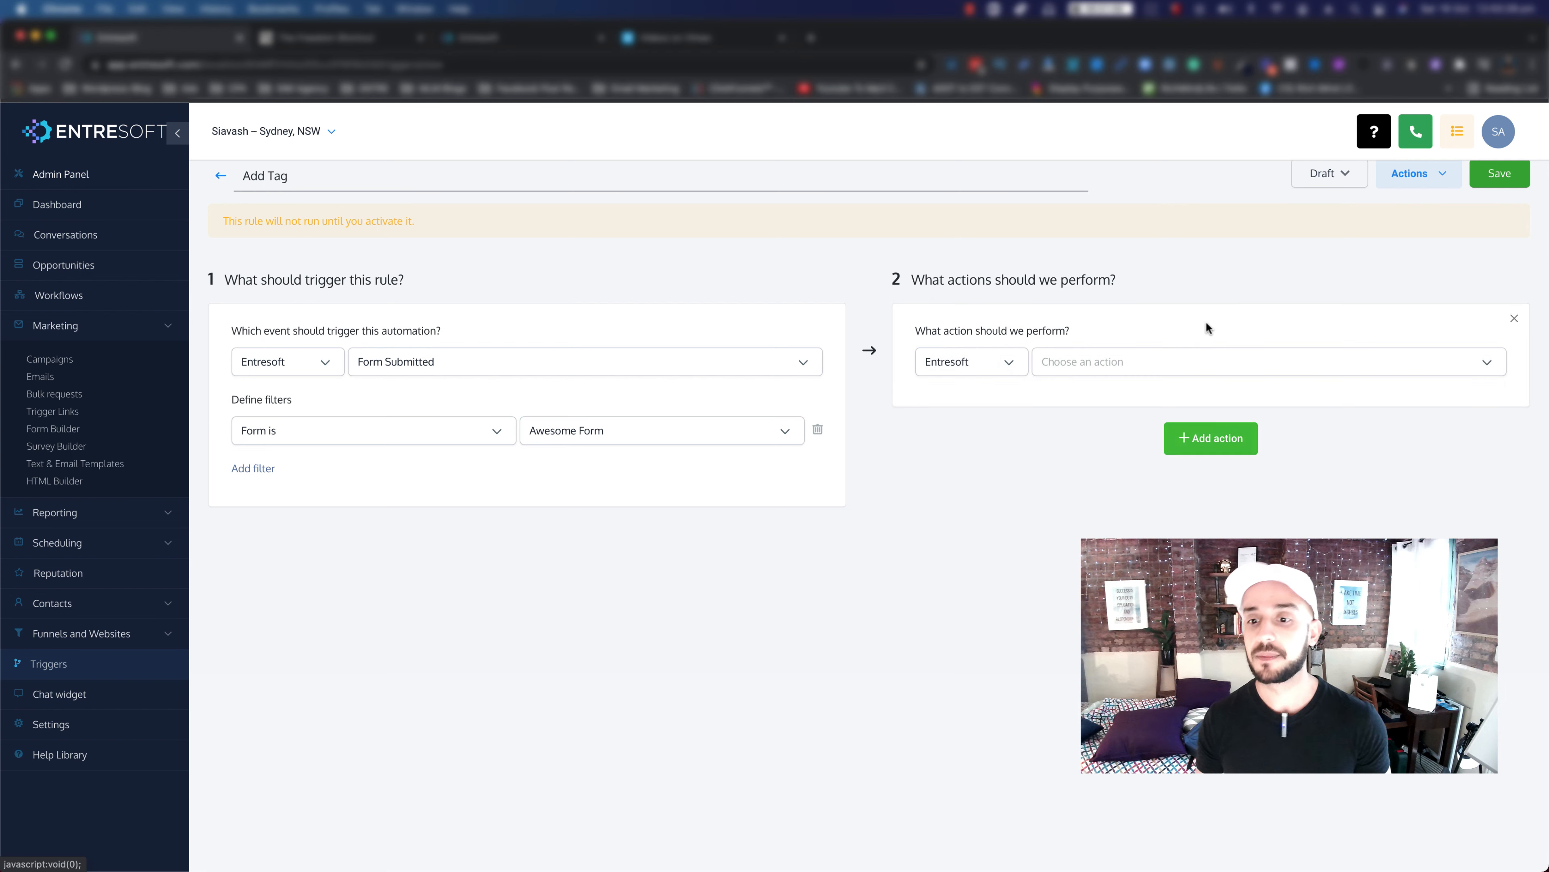
left_click(1118, 360)
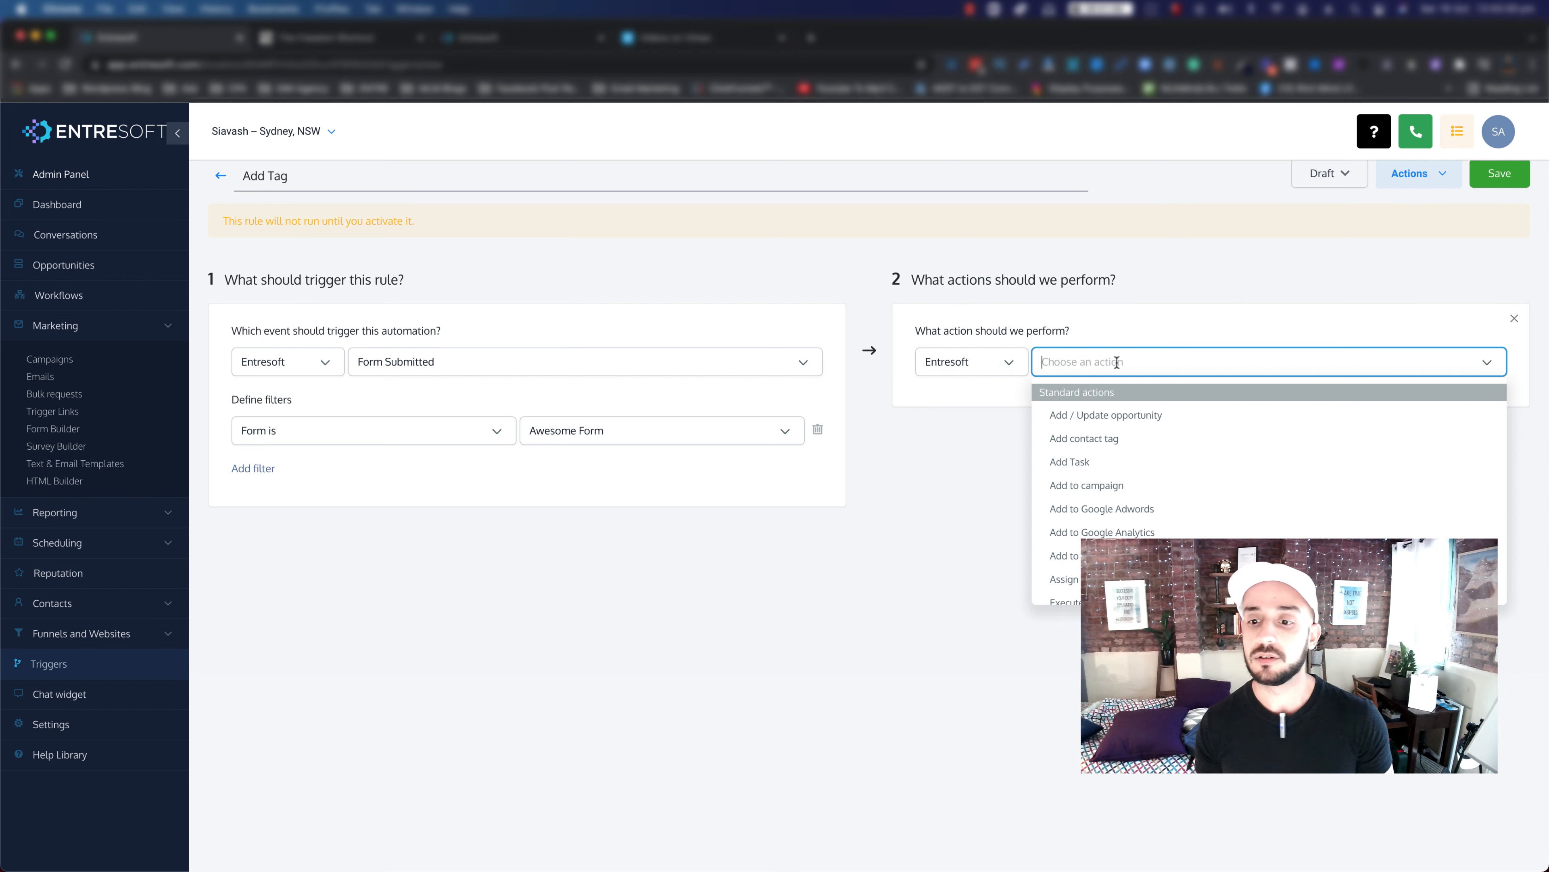
left_click(1062, 443)
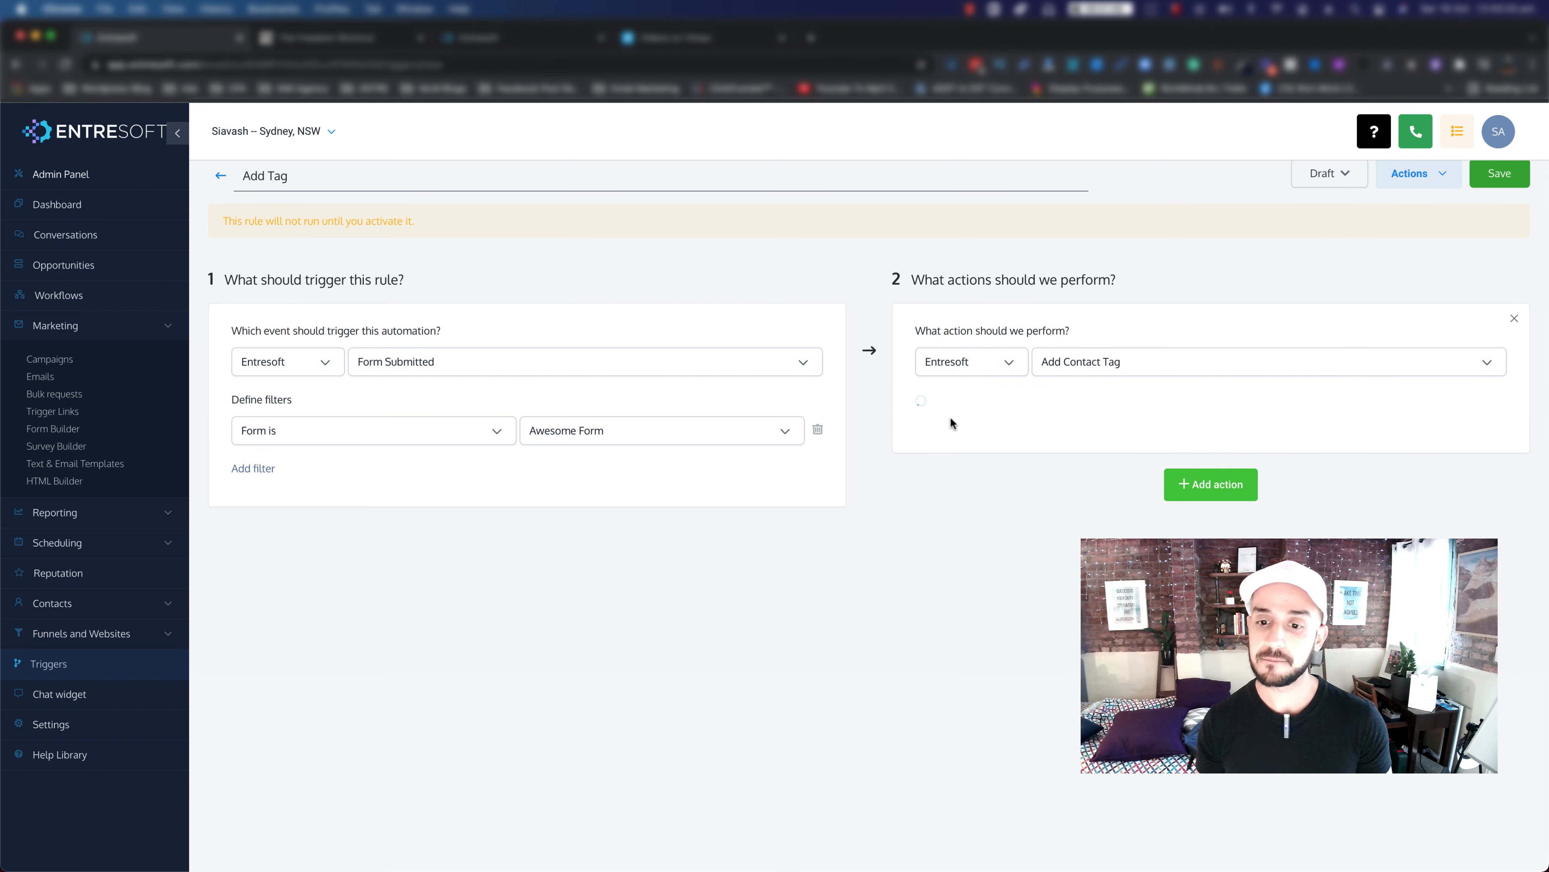
left_click(991, 421)
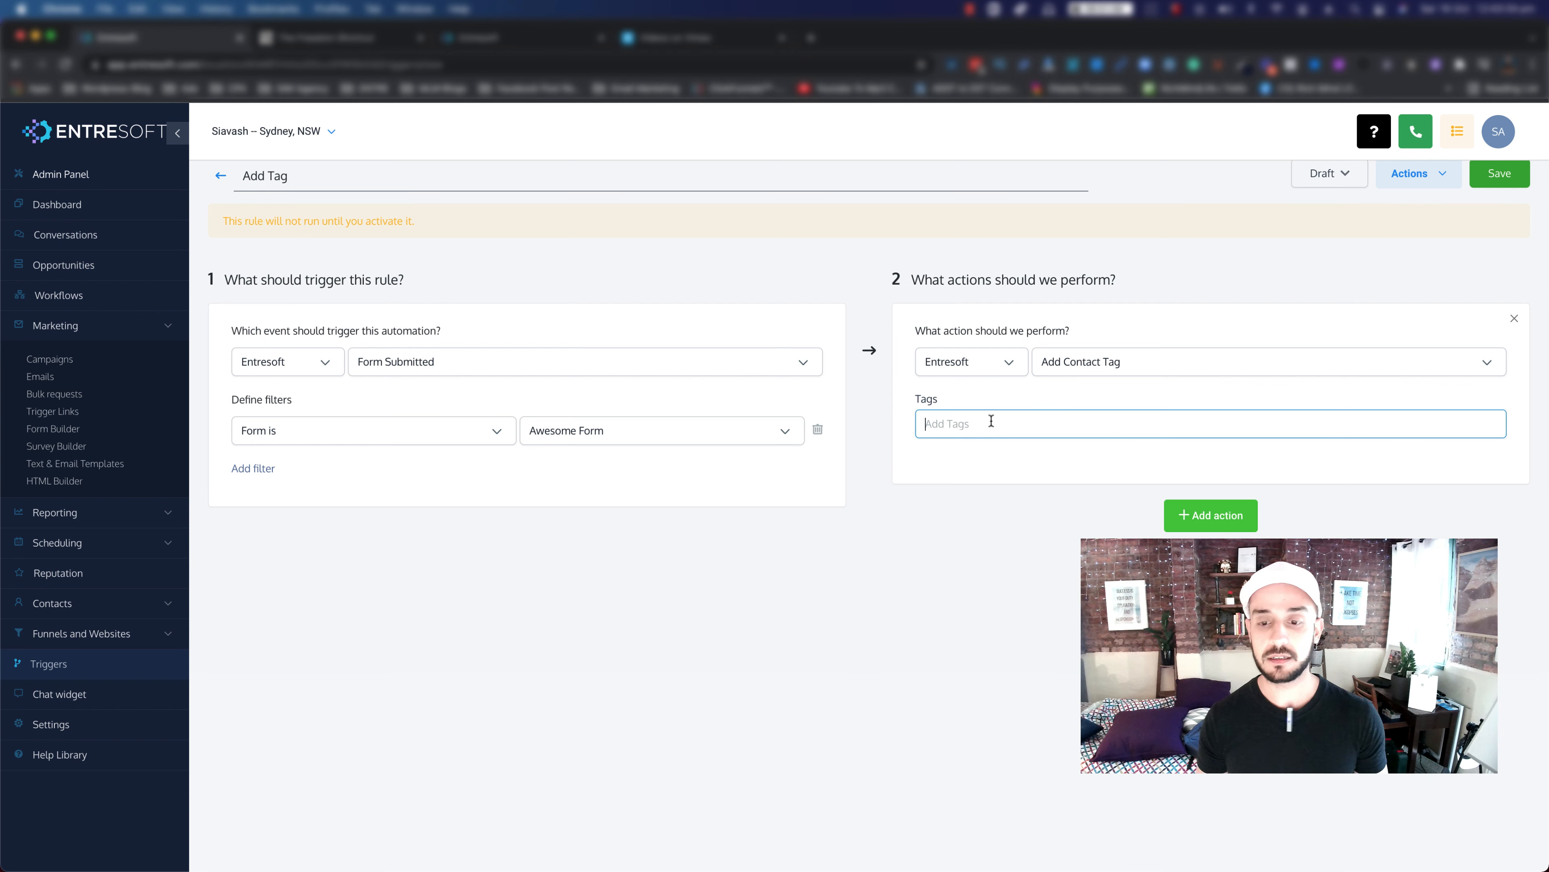
type("erested In ")
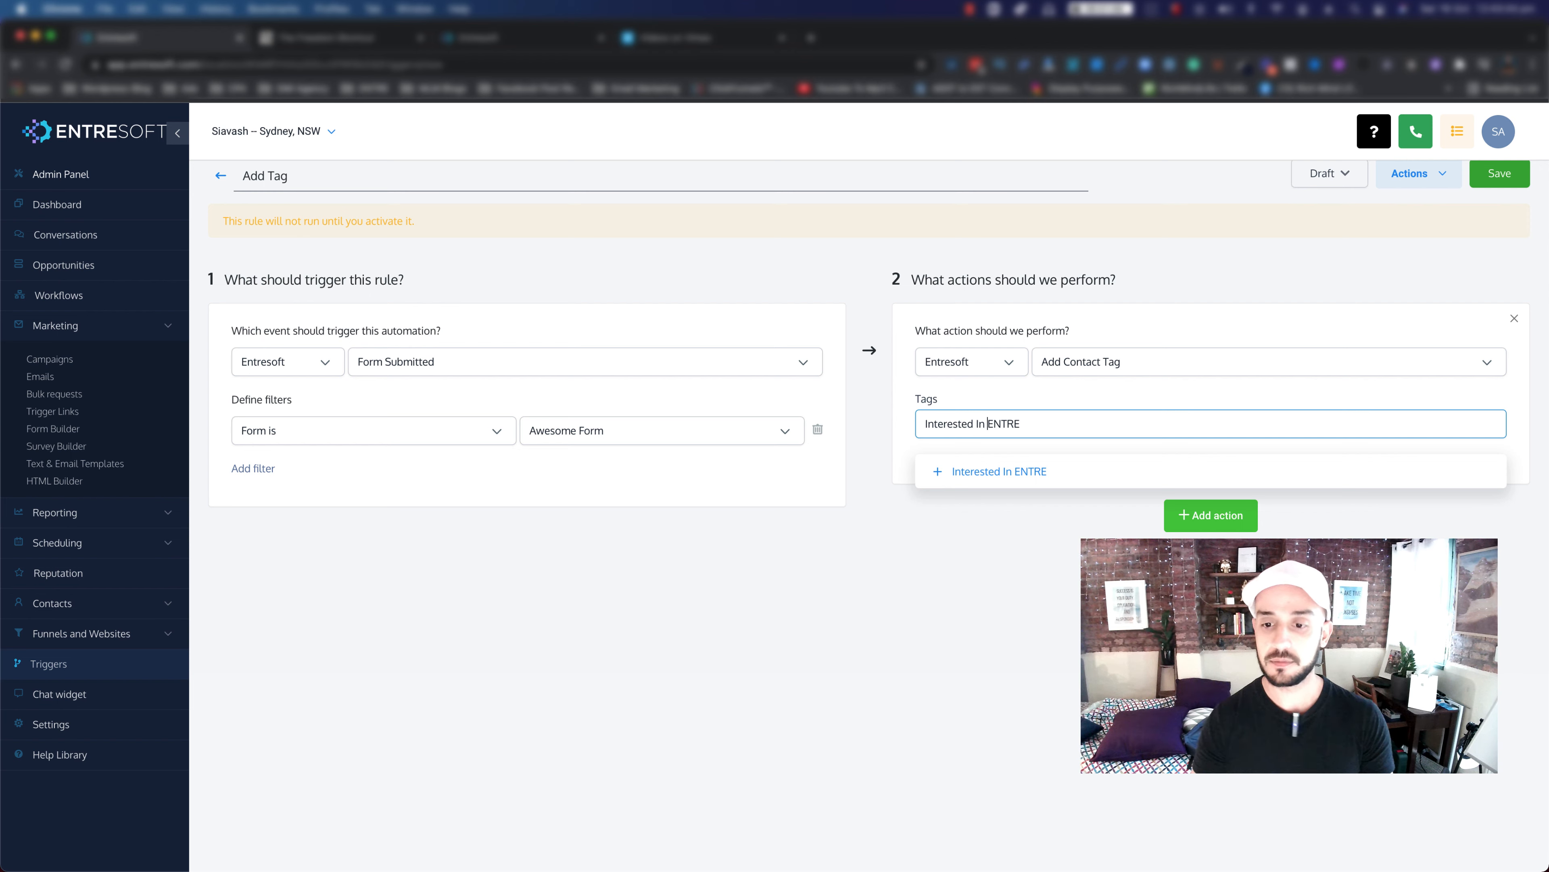
type("Joining")
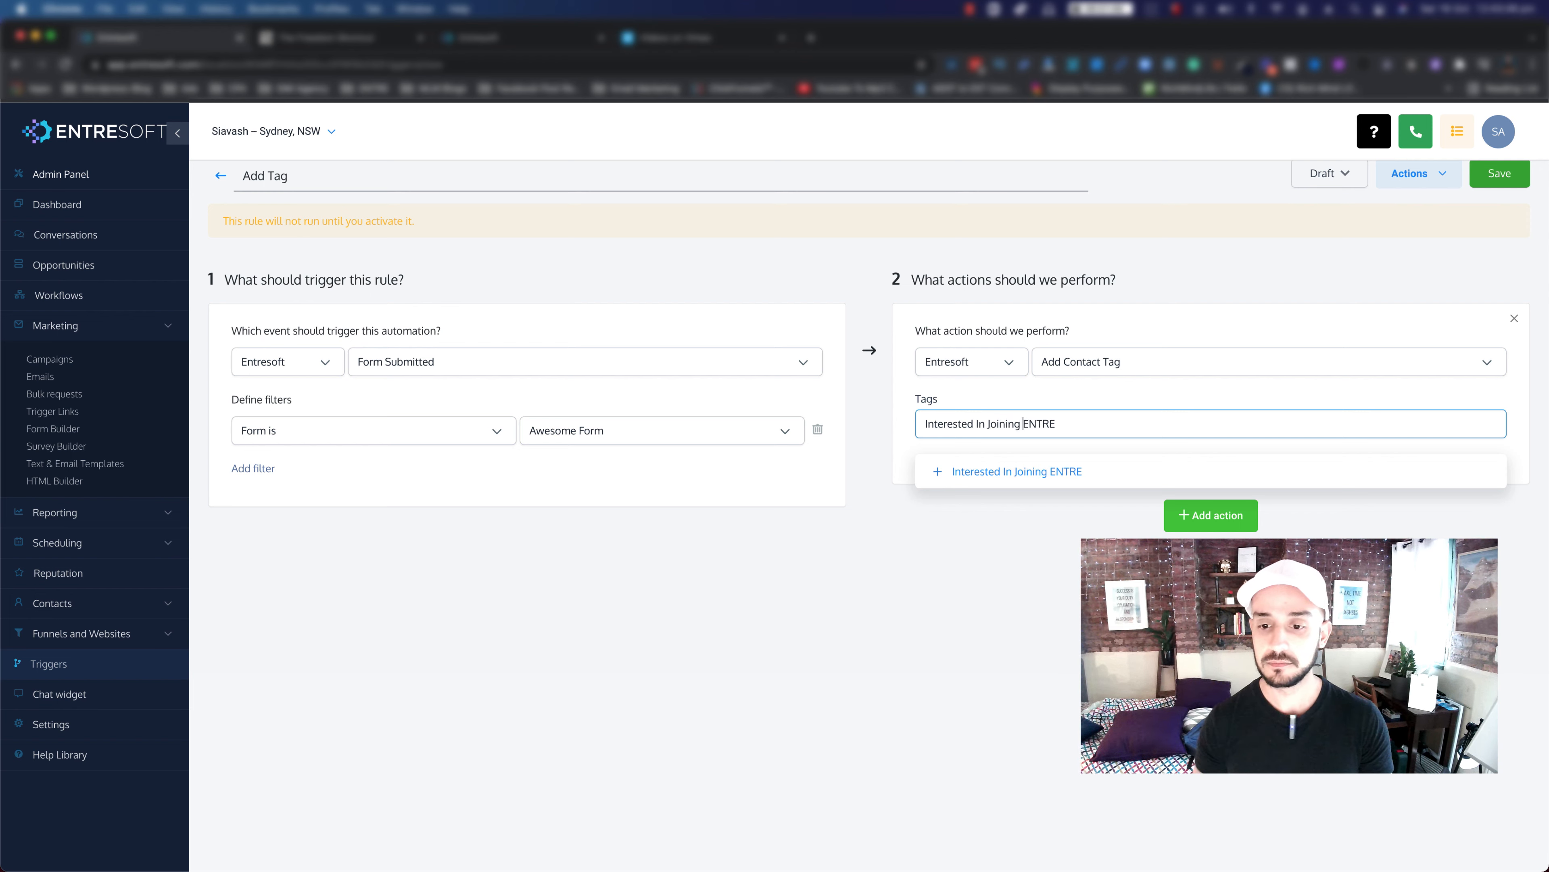
left_click(943, 472)
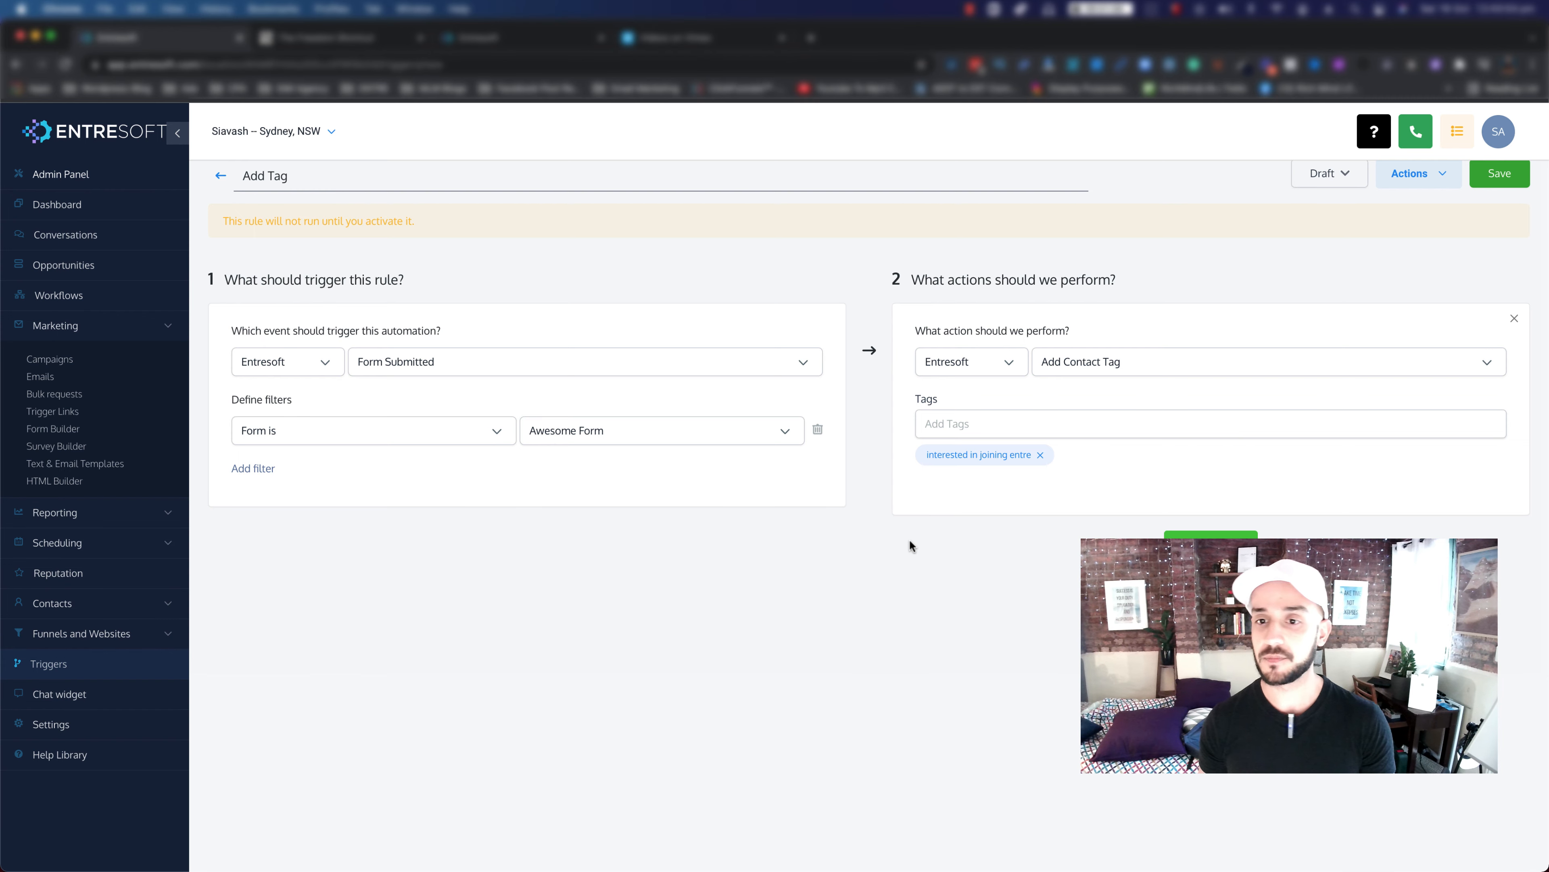
Step: Save the Add Tag rule and switch its status from Draft to Active
scroll(1373, 274, "up", 1)
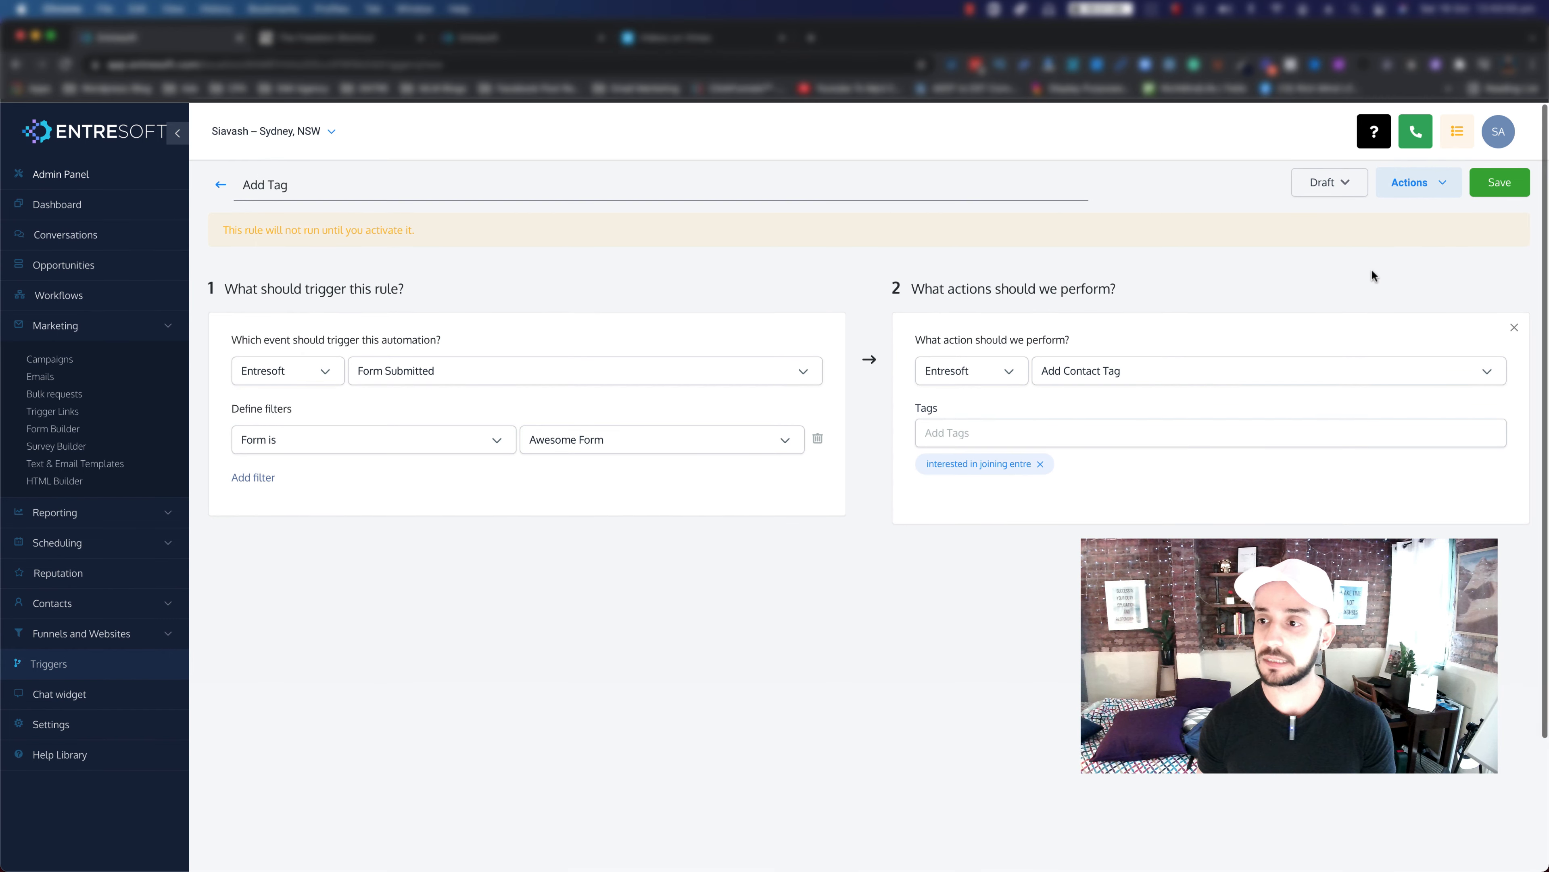
left_click(1506, 190)
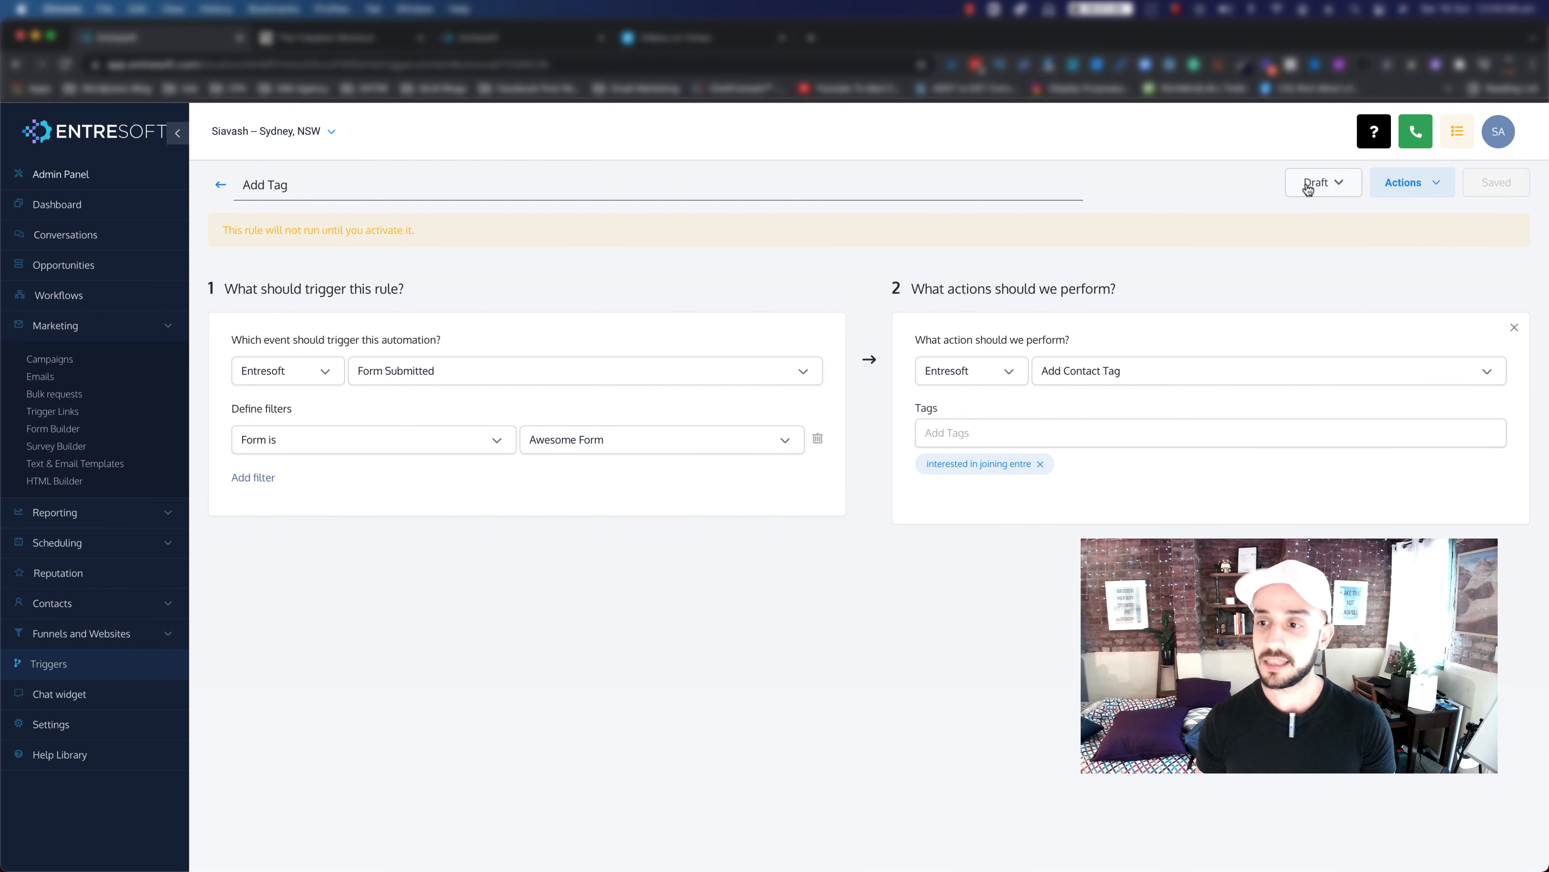
left_click(1330, 186)
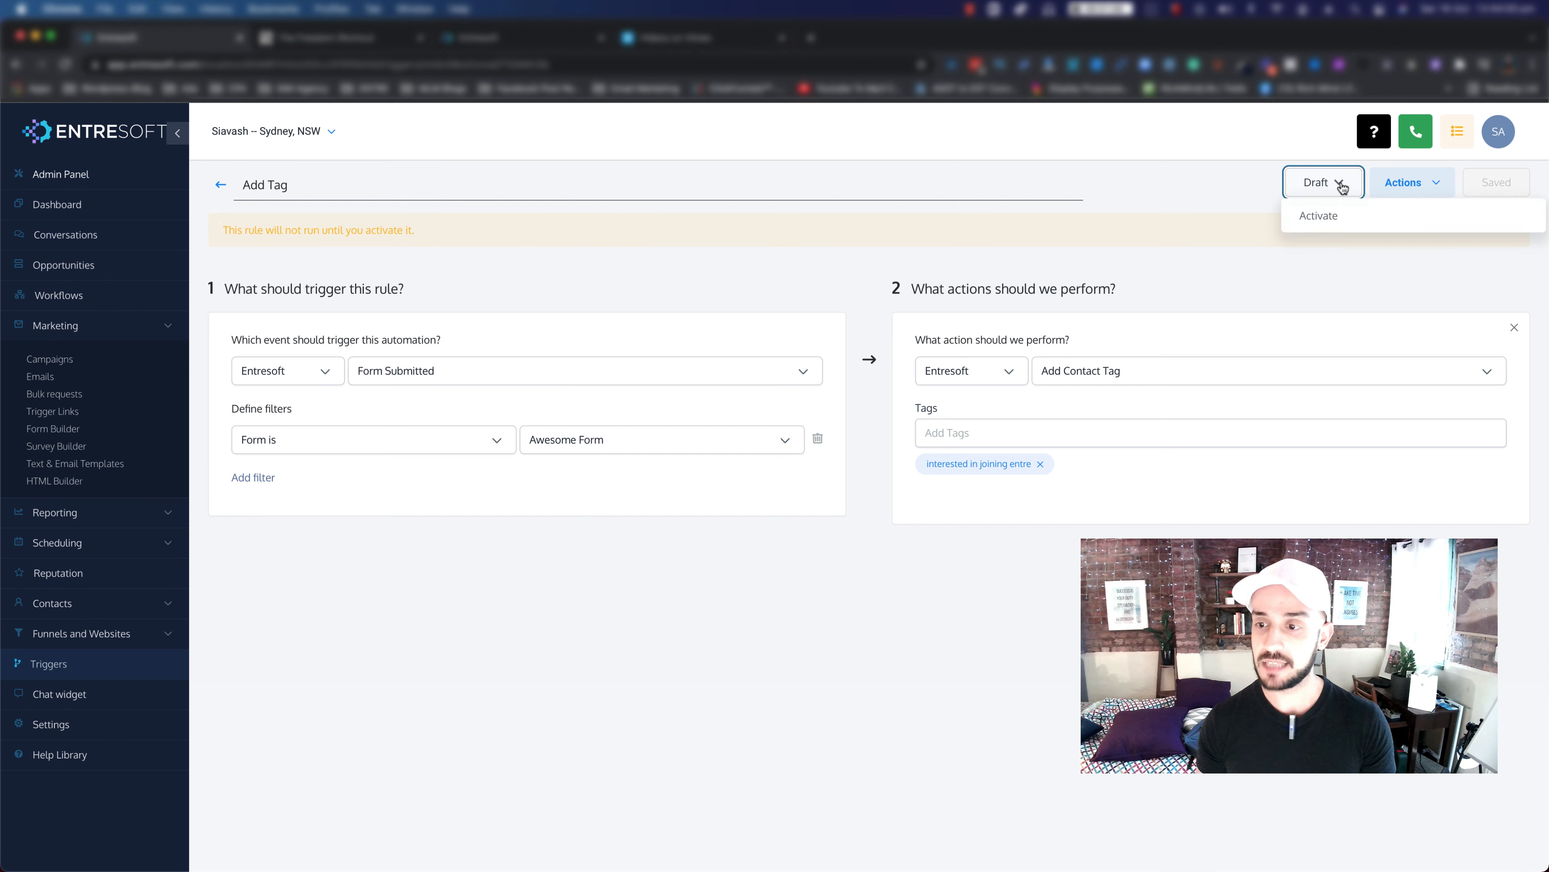
left_click(1321, 217)
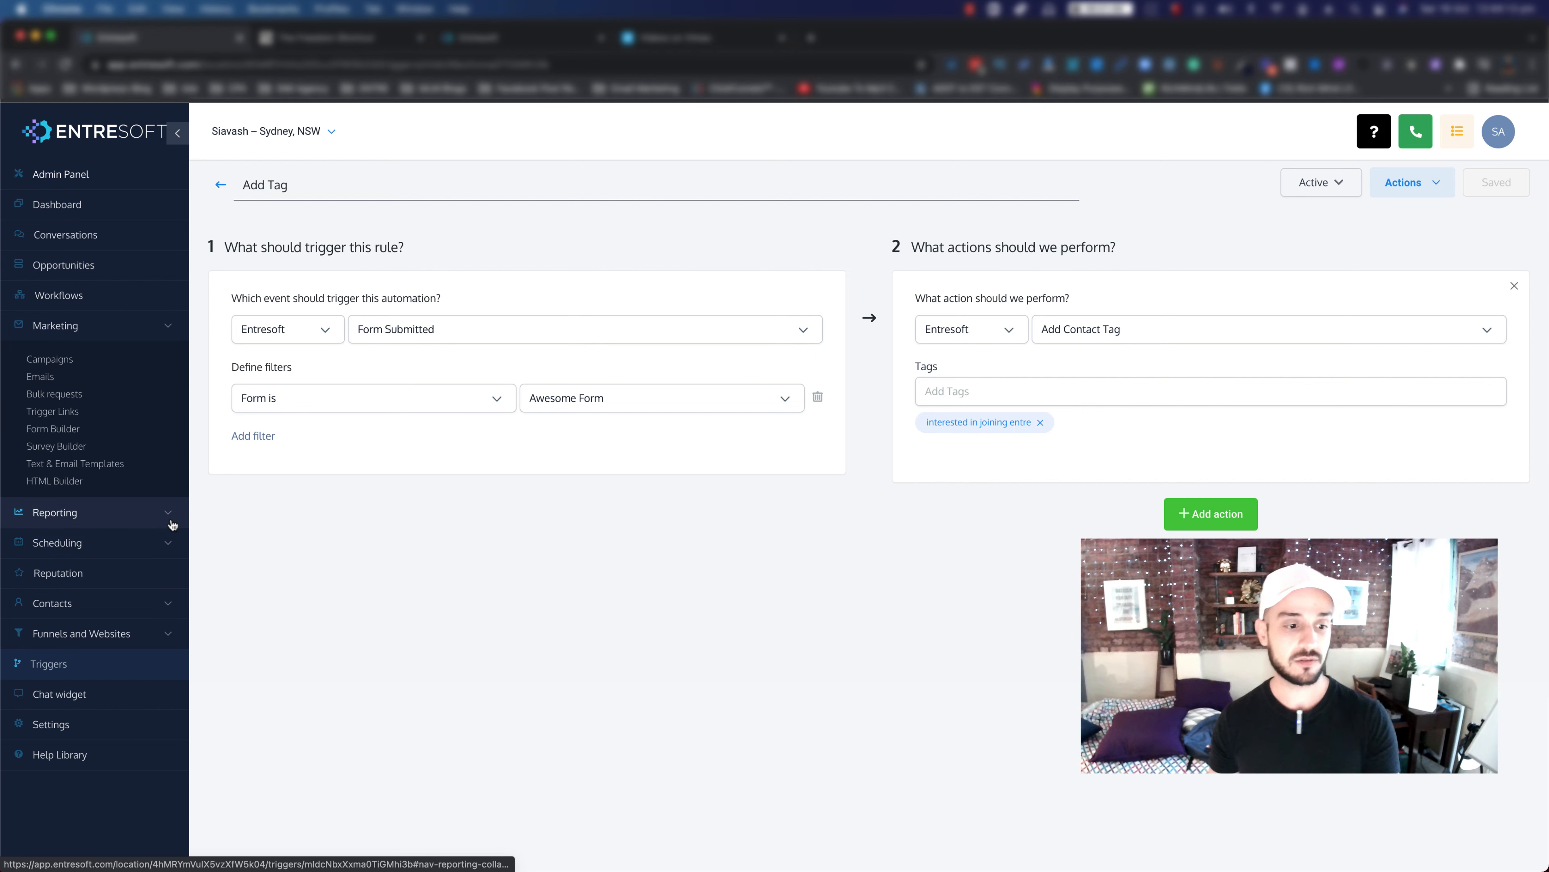
Step: Open Awesome Funnel from Funnels and preview its landing page in a new tab
left_click(103, 636)
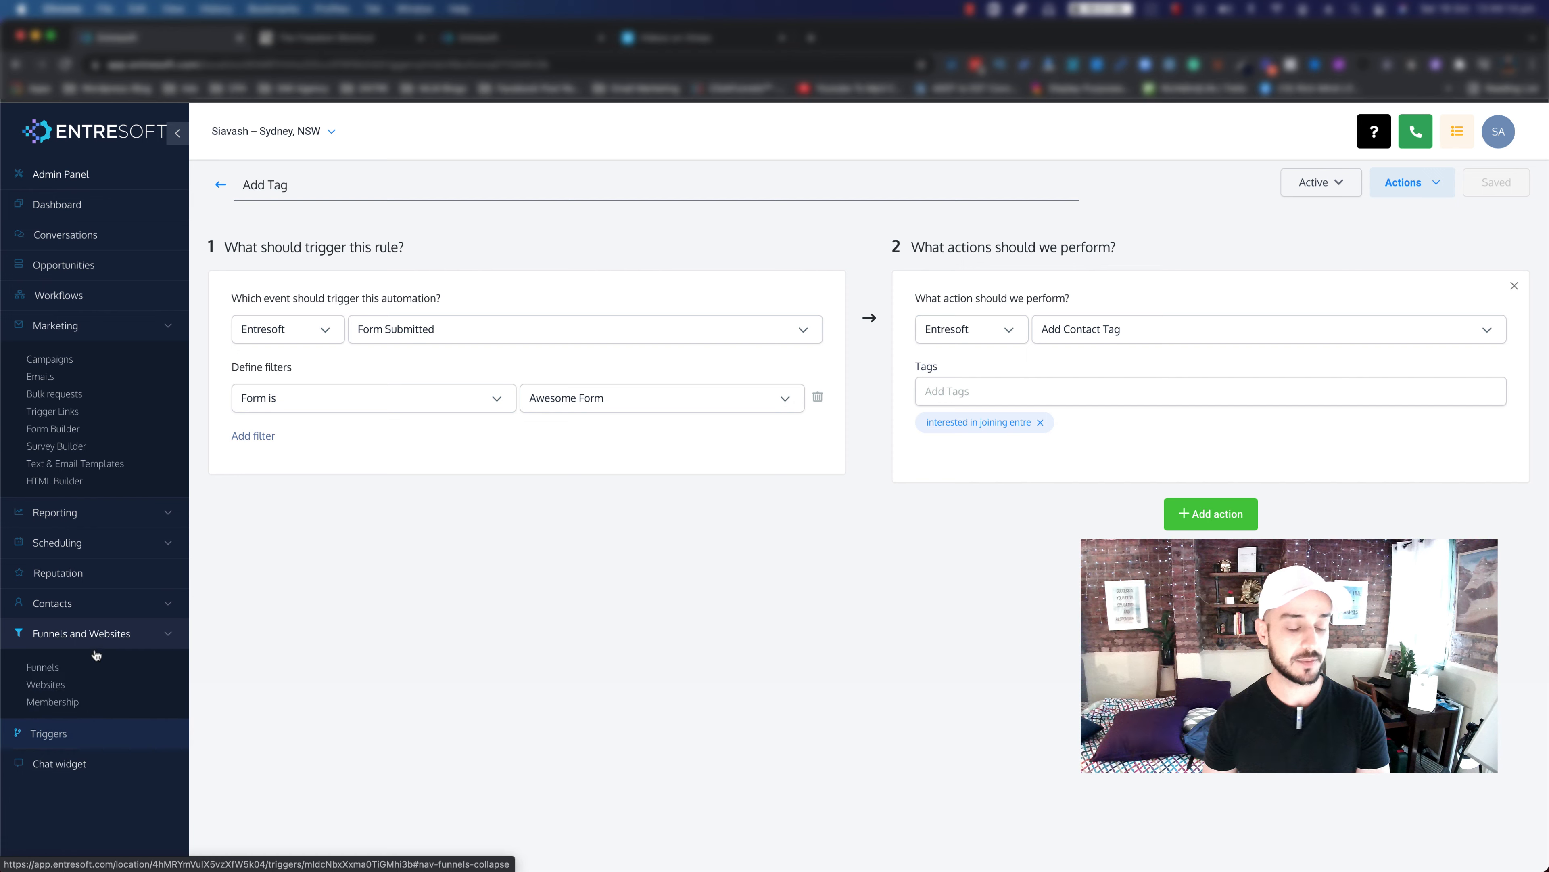
left_click(43, 670)
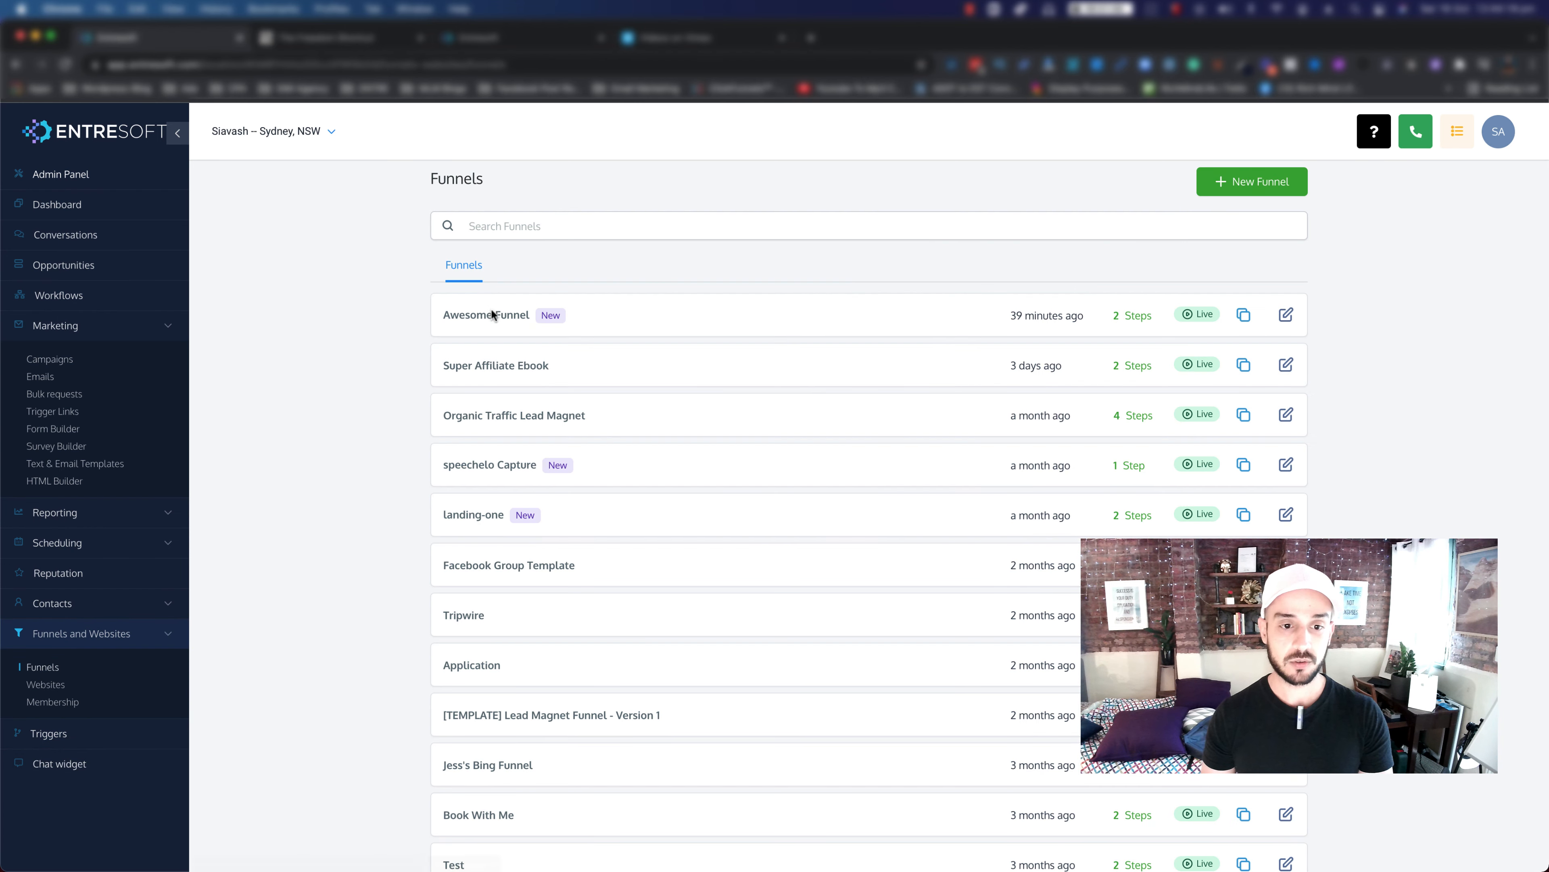
left_click(492, 316)
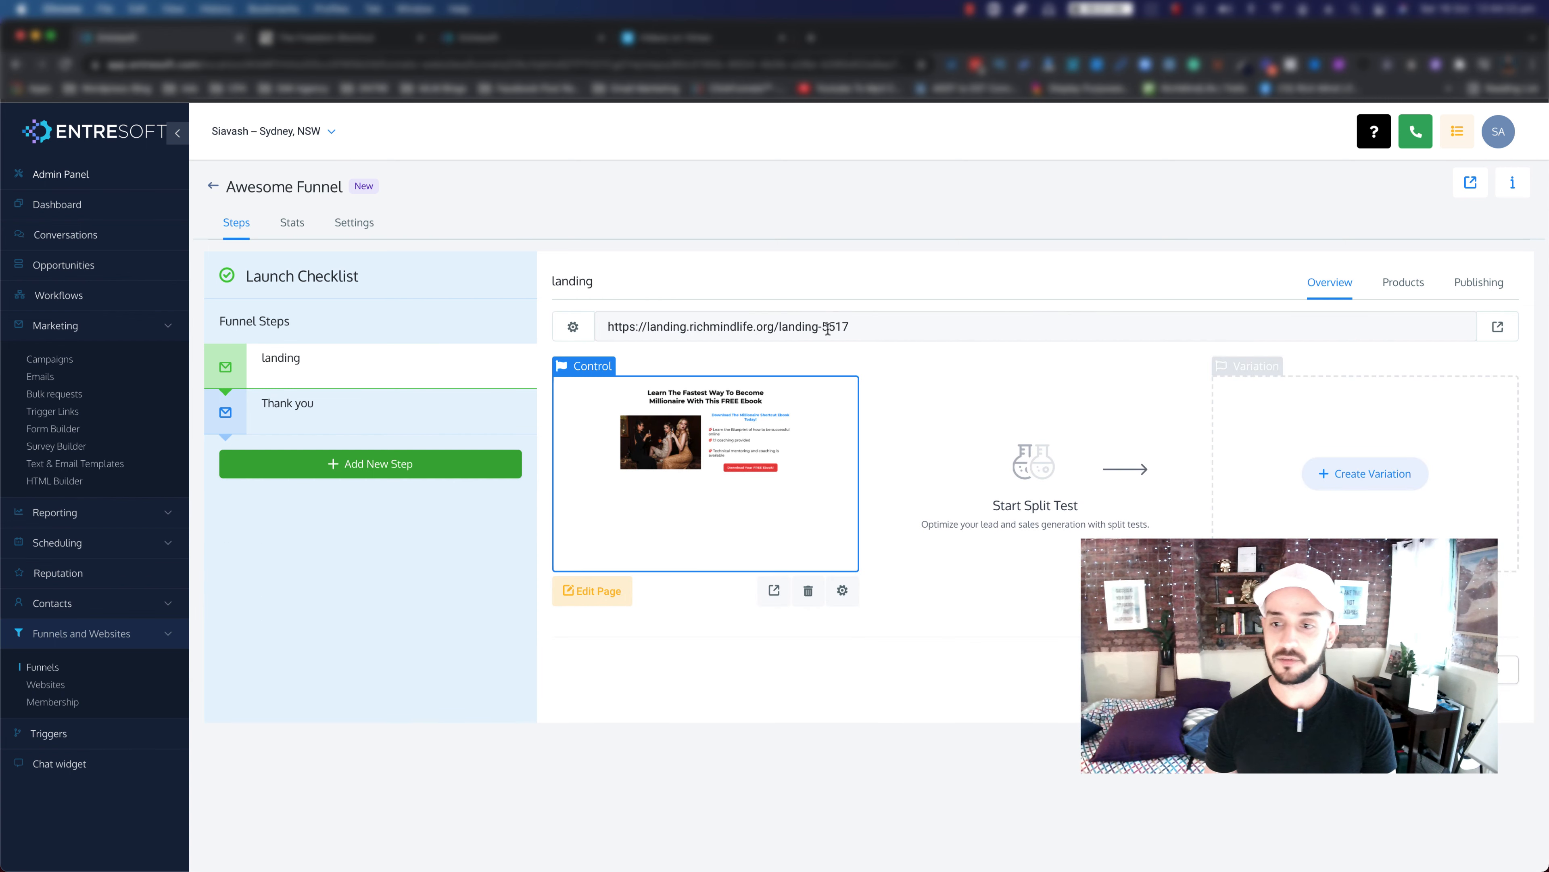
left_click(1471, 185)
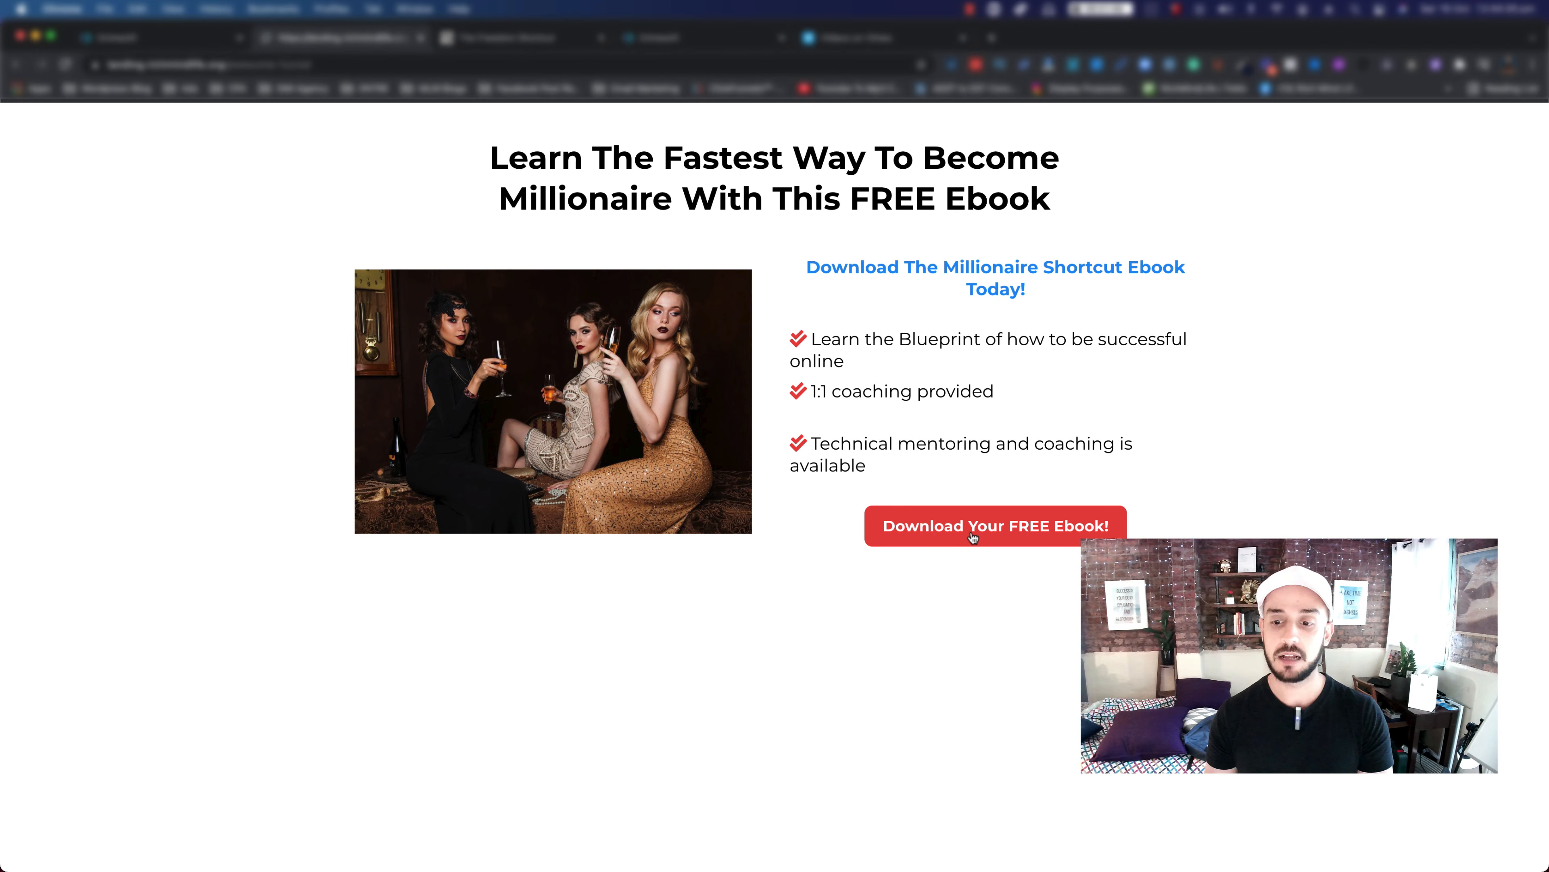
Step: Submit the ebook opt-in form with a test first name and e-mail address
left_click(972, 537)
left_click(640, 294)
type("fwaef")
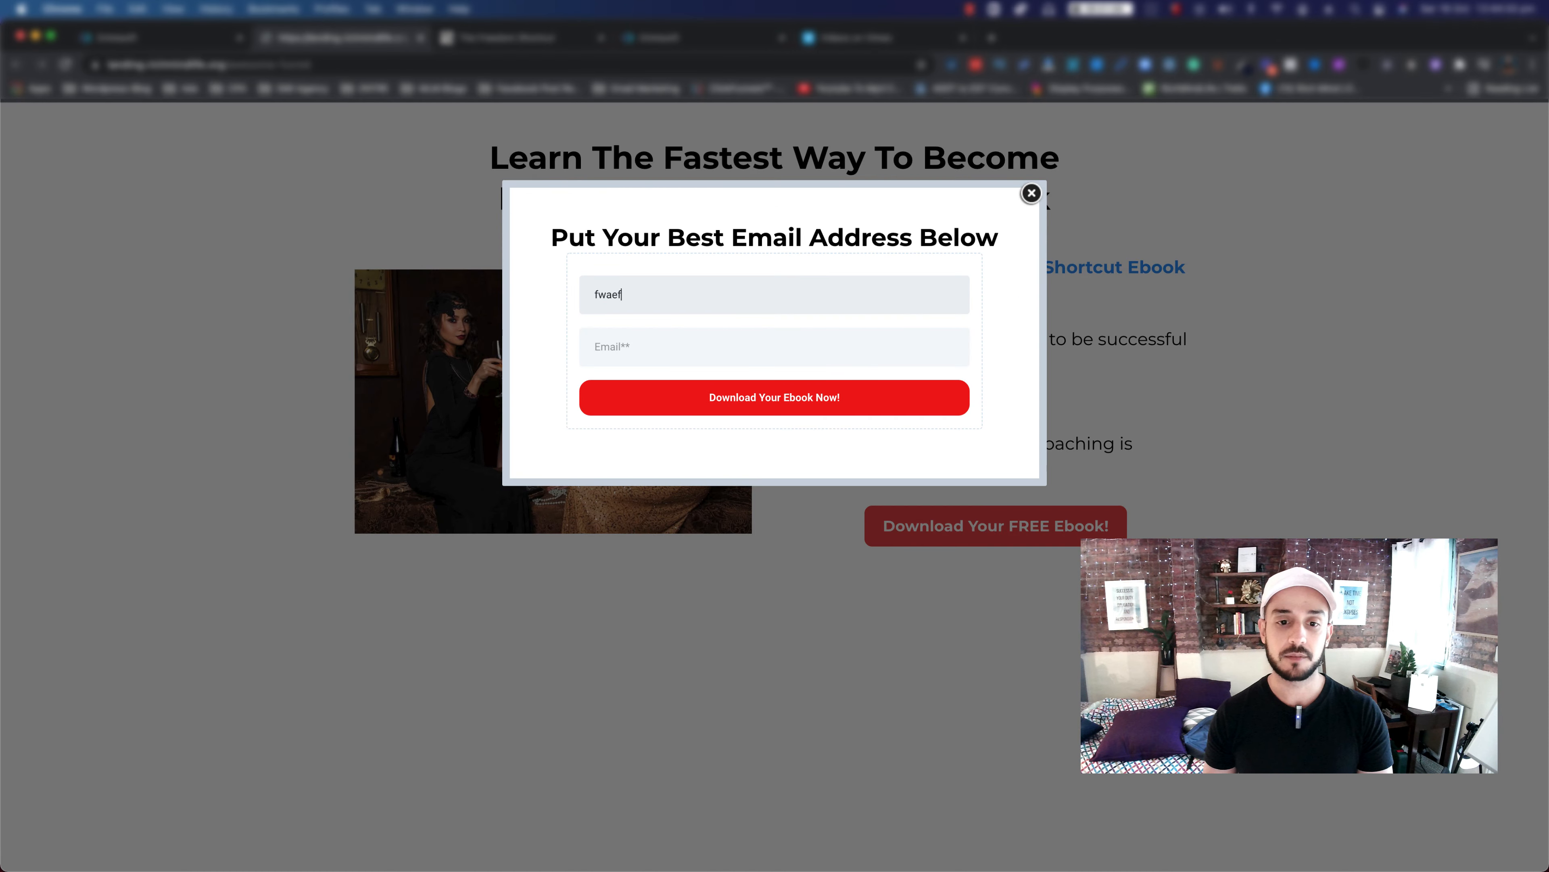
left_click(616, 352)
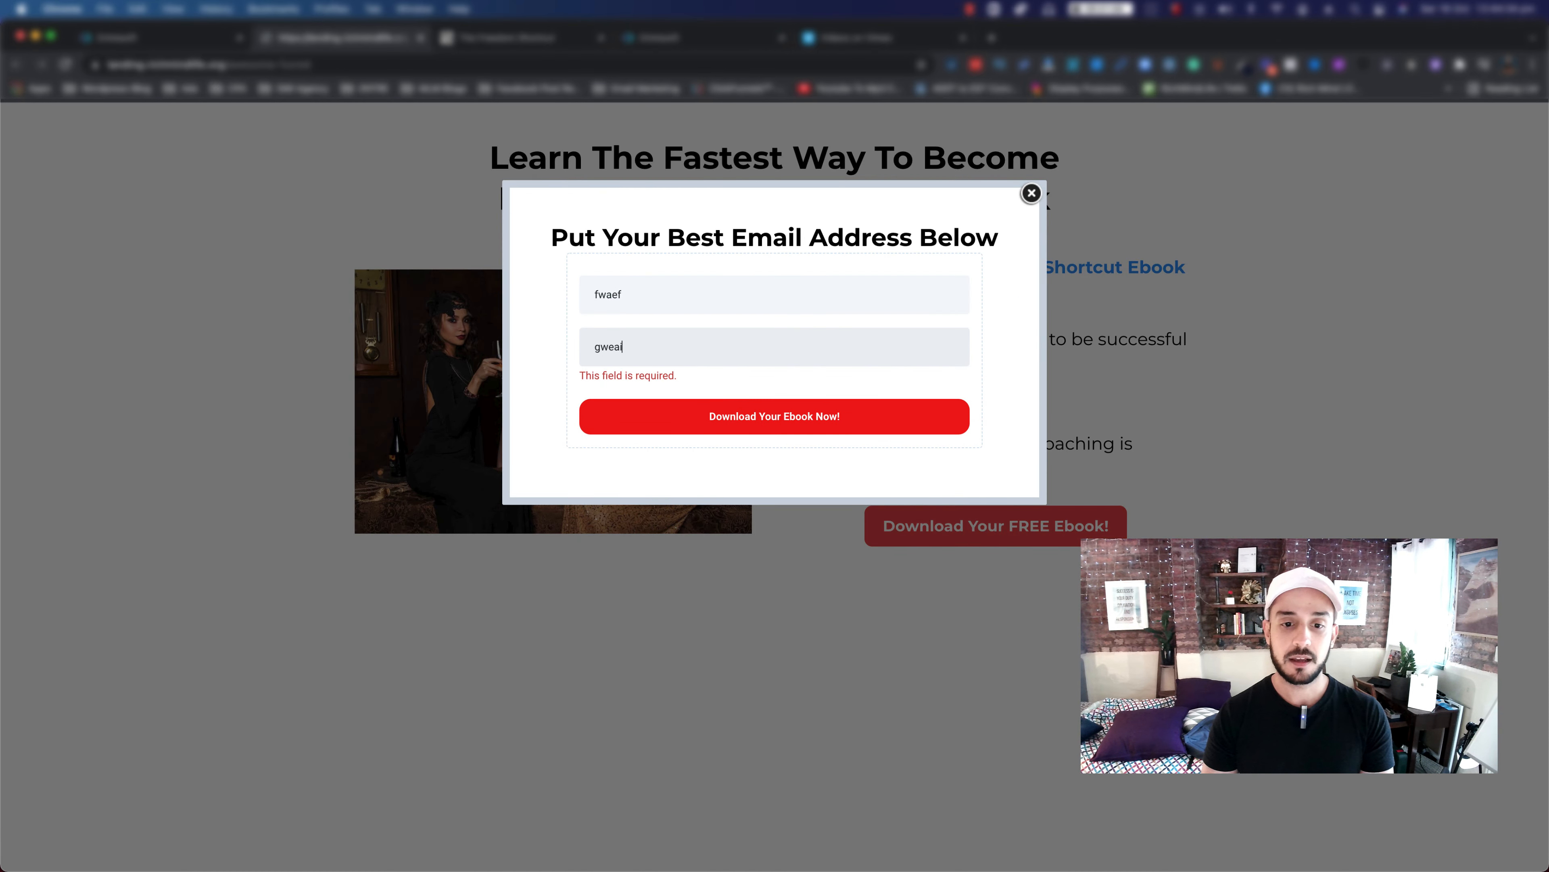
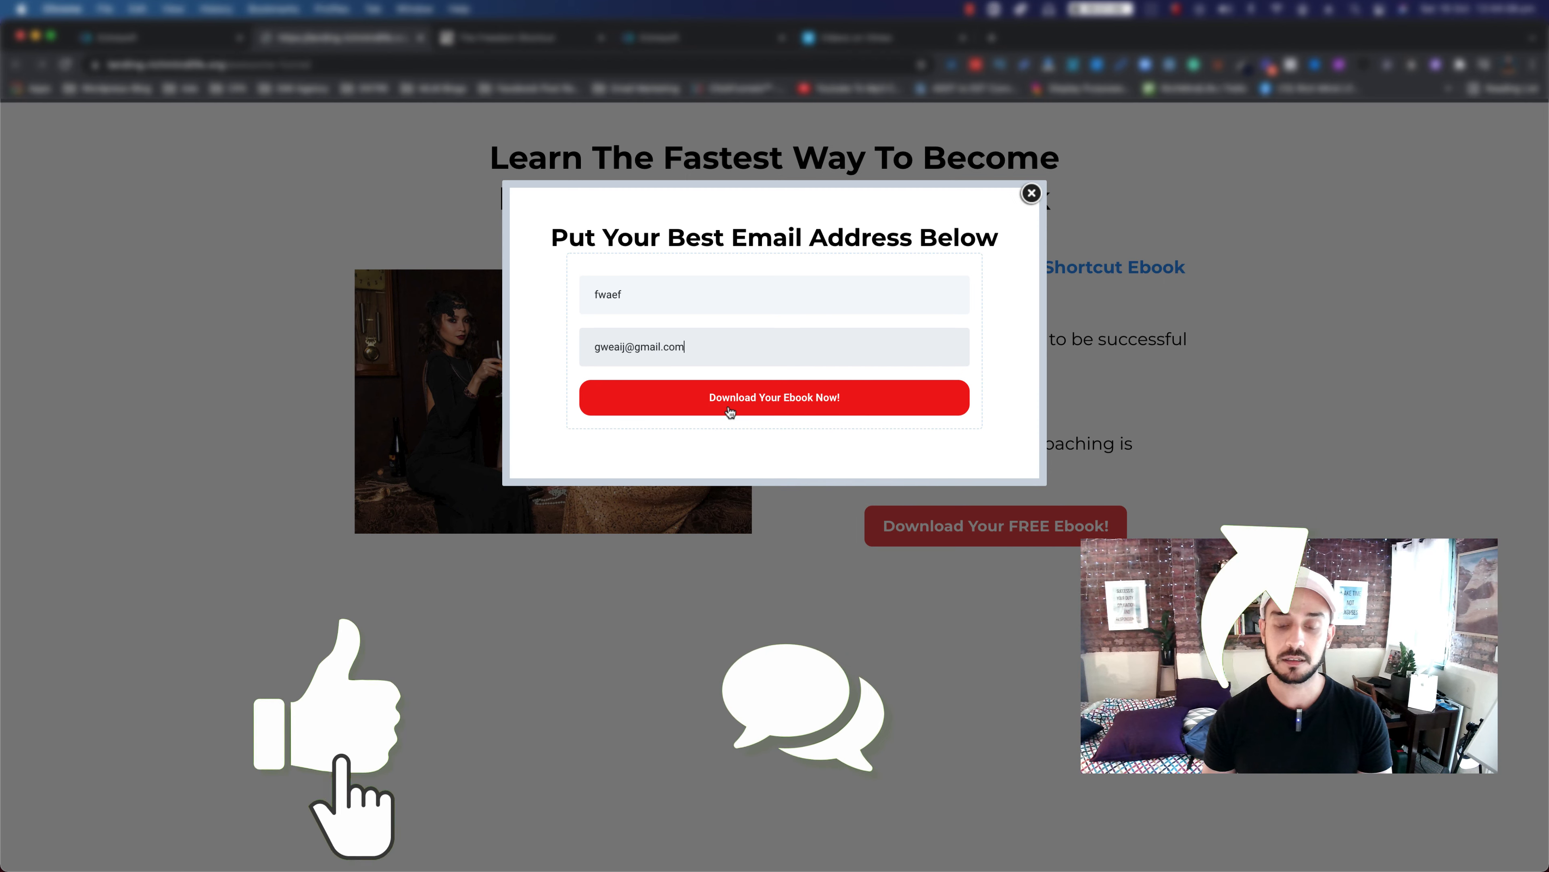
left_click(730, 412)
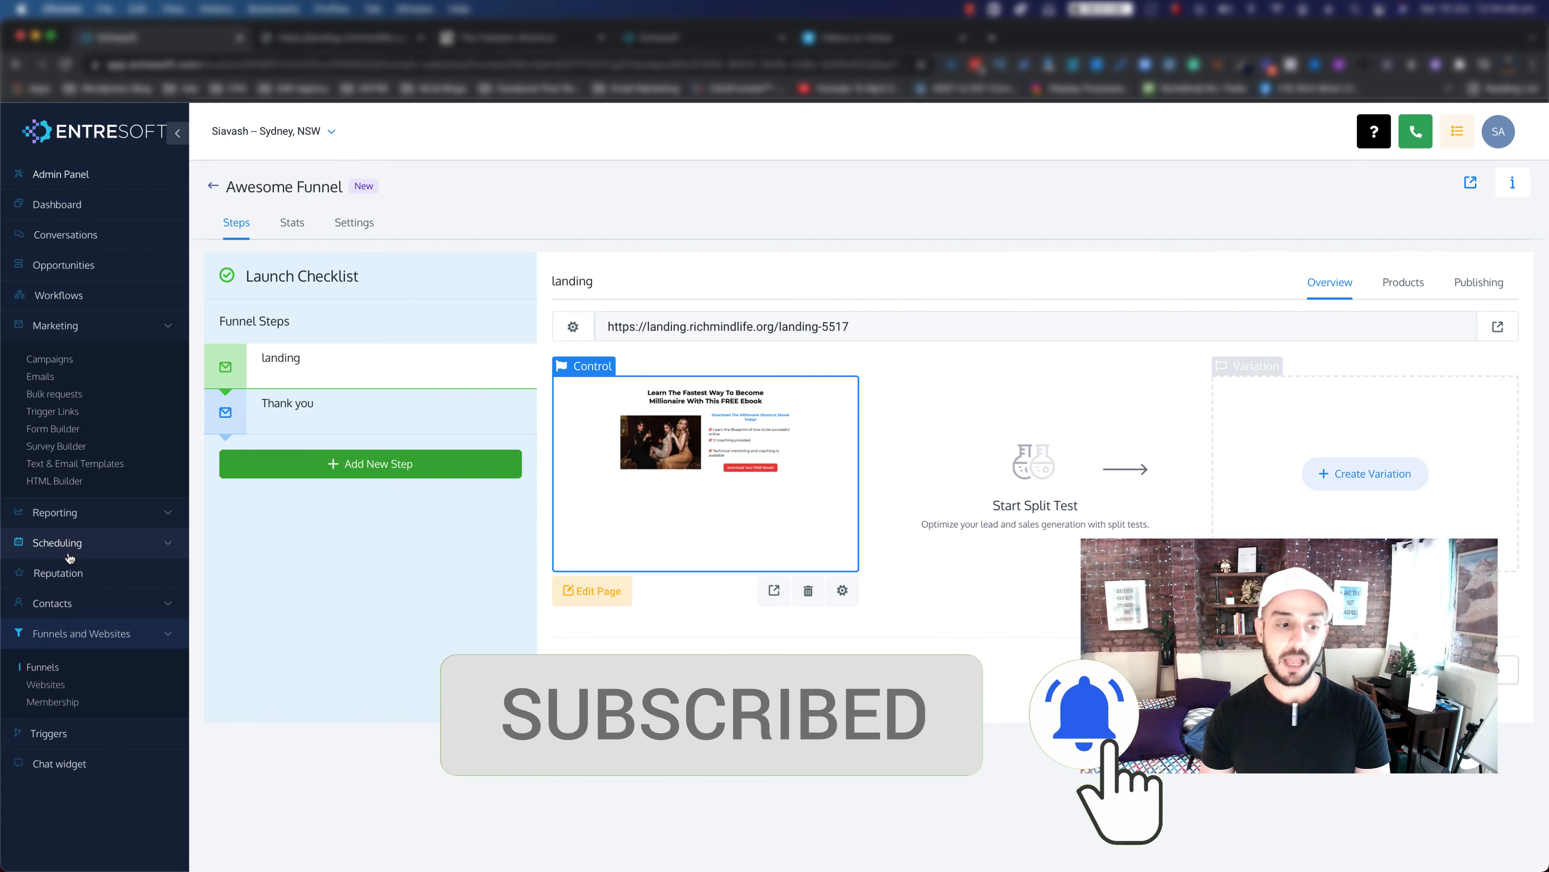
Step: Check the contacts list for the newest test contact tagged 'interested in joining entre'
left_click(60, 607)
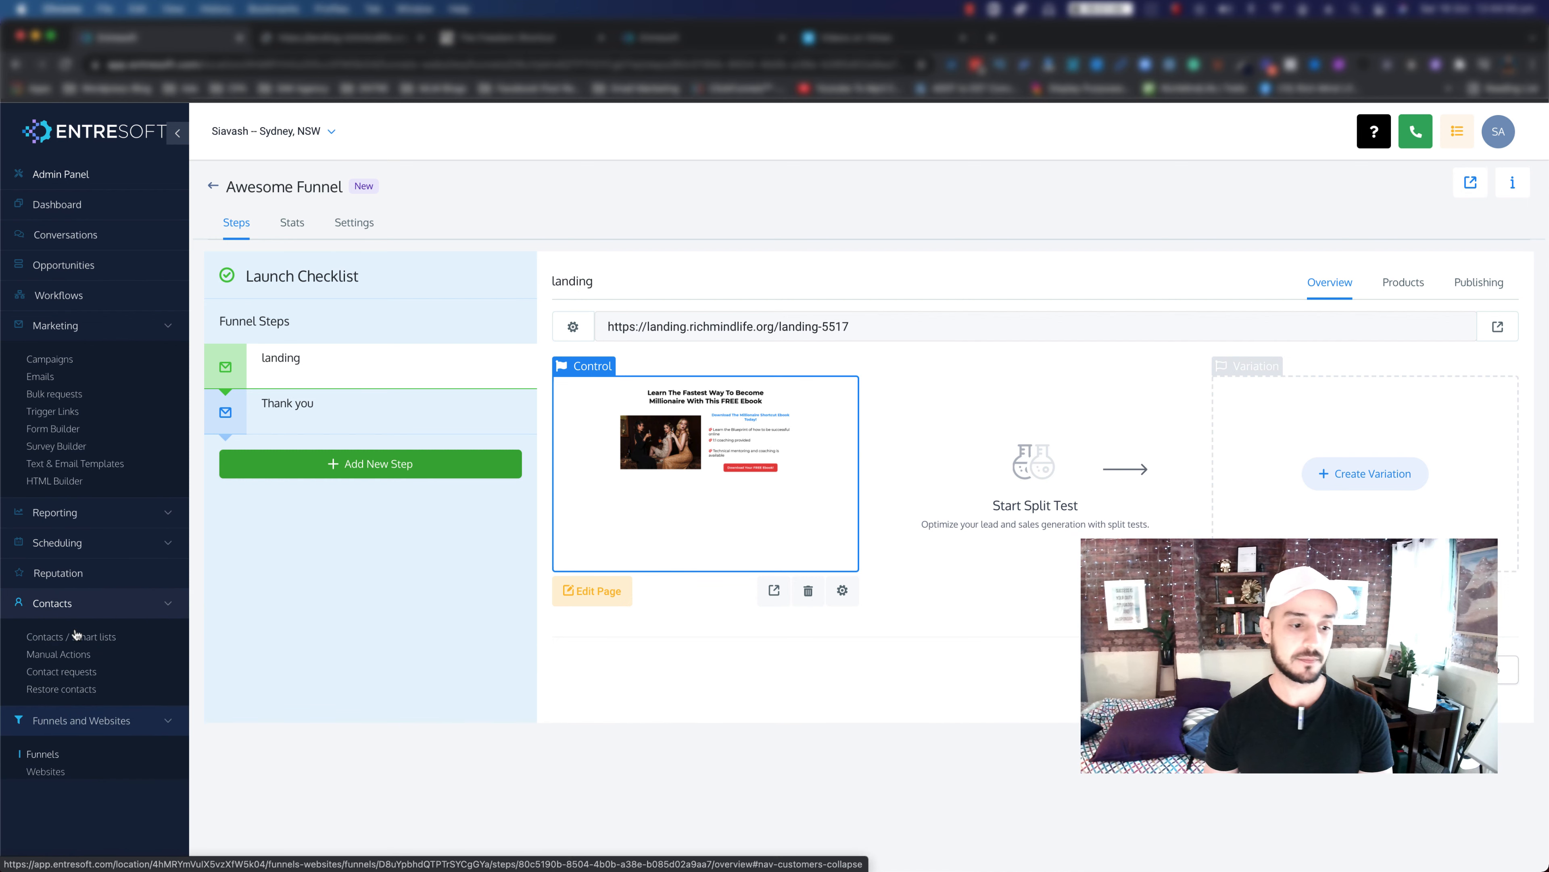
left_click(54, 638)
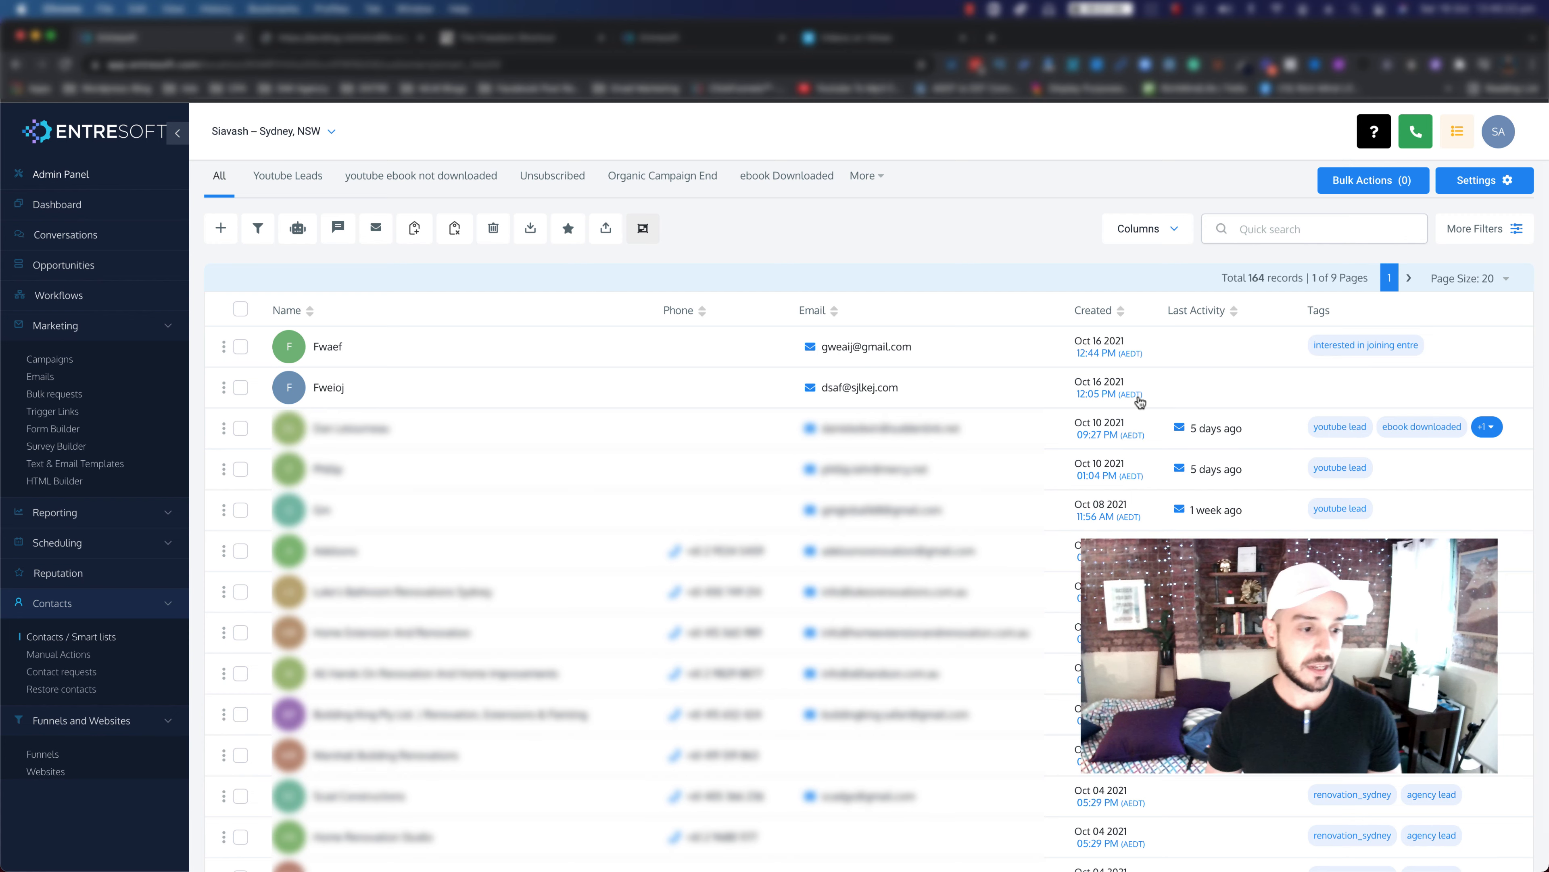
scroll(98, 496, "down", 3)
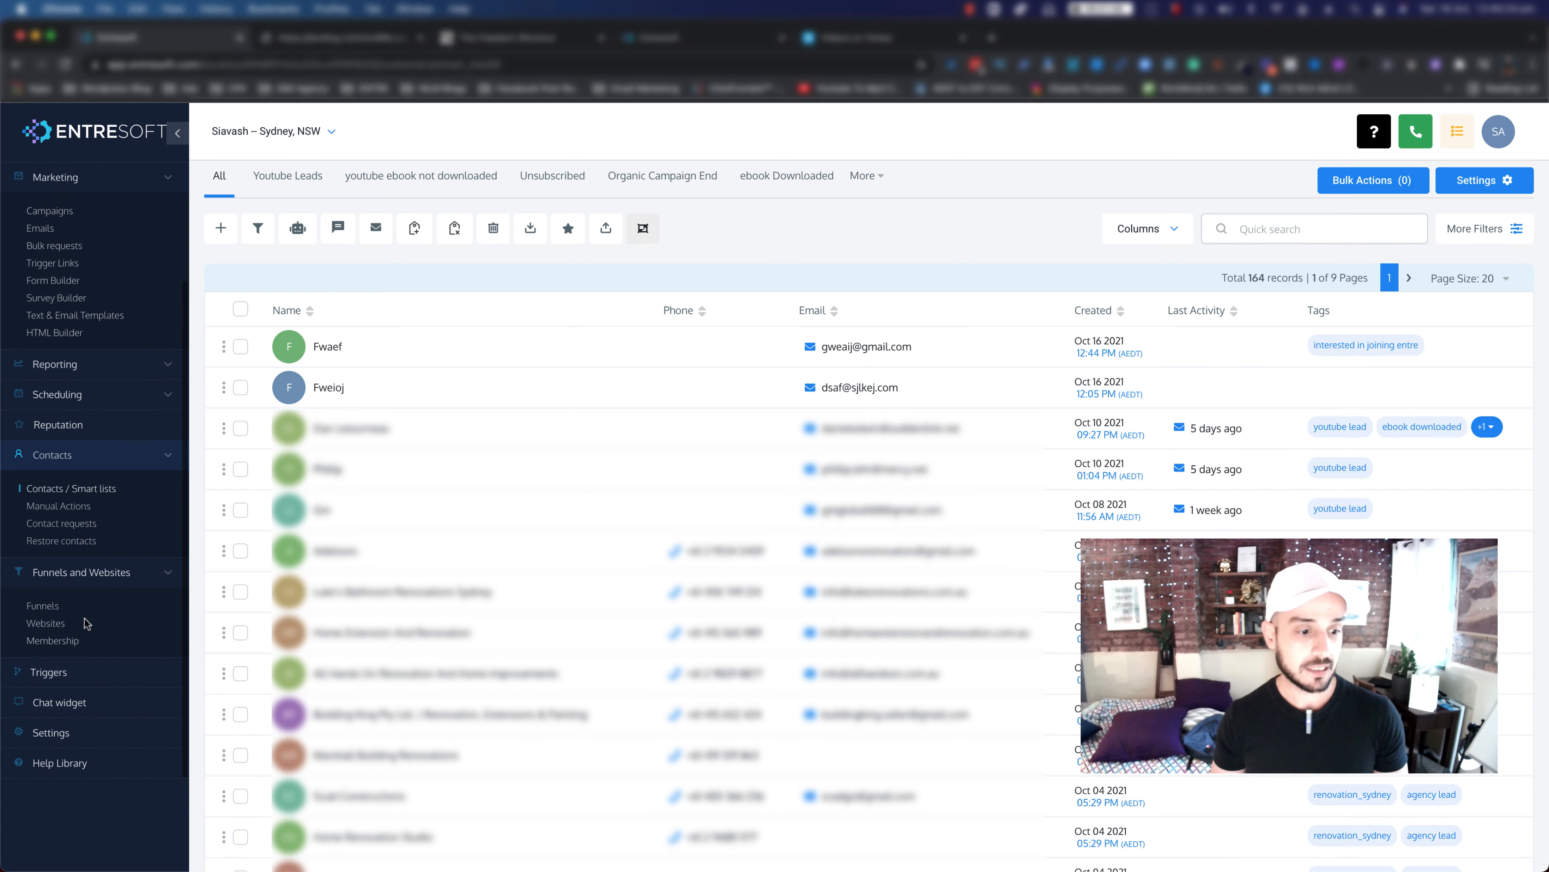
Step: Create an 'Add to pipeline' rule in Awesome Triggers, triggered by the Contact Tag event
left_click(54, 672)
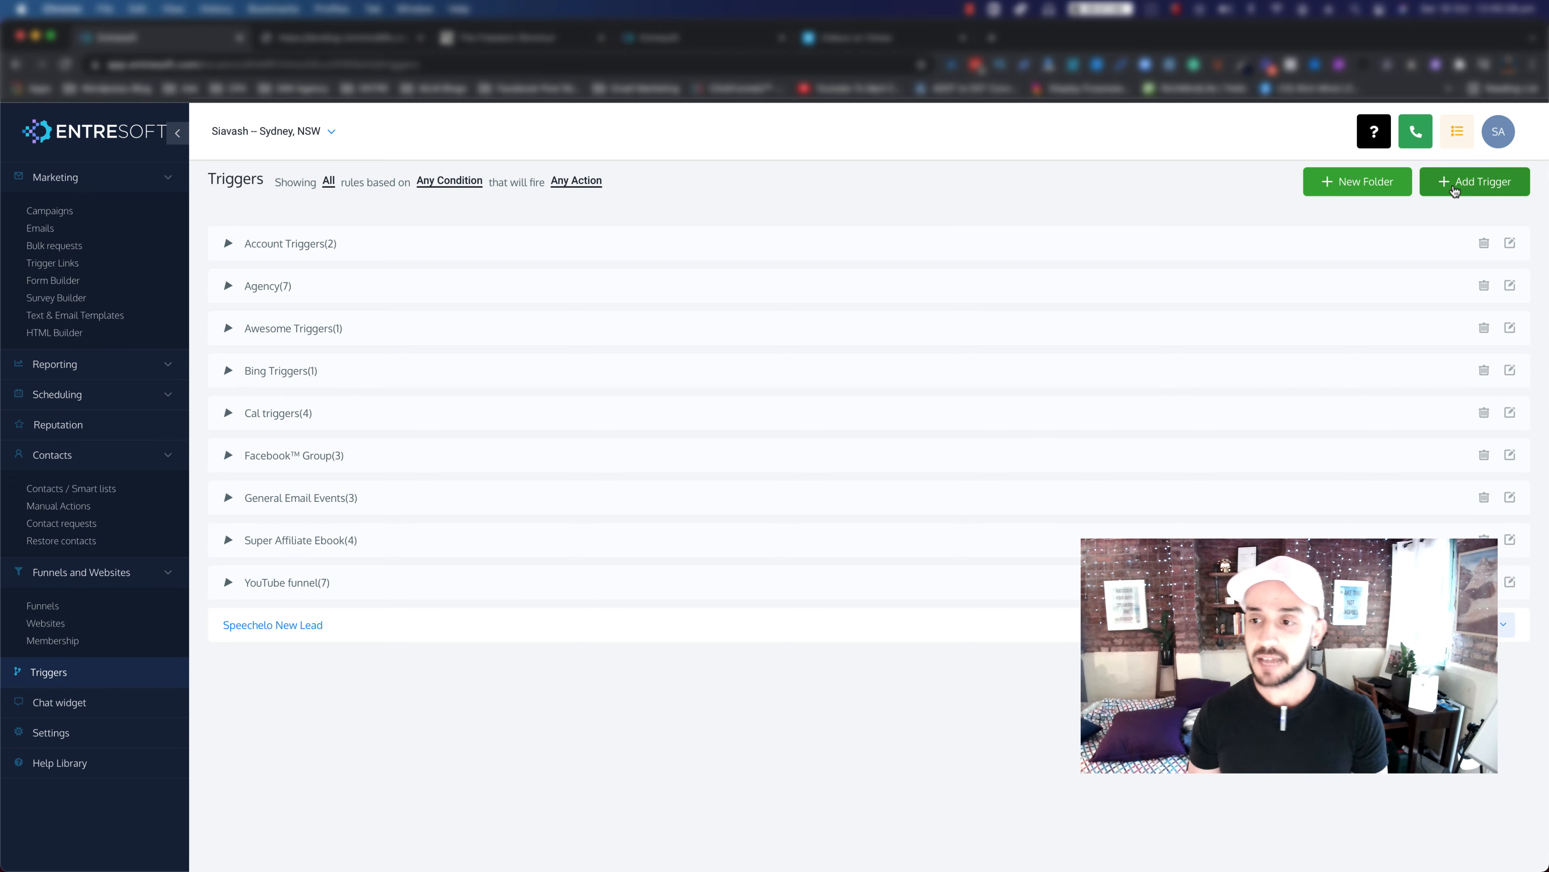
left_click(1475, 181)
left_click(641, 228)
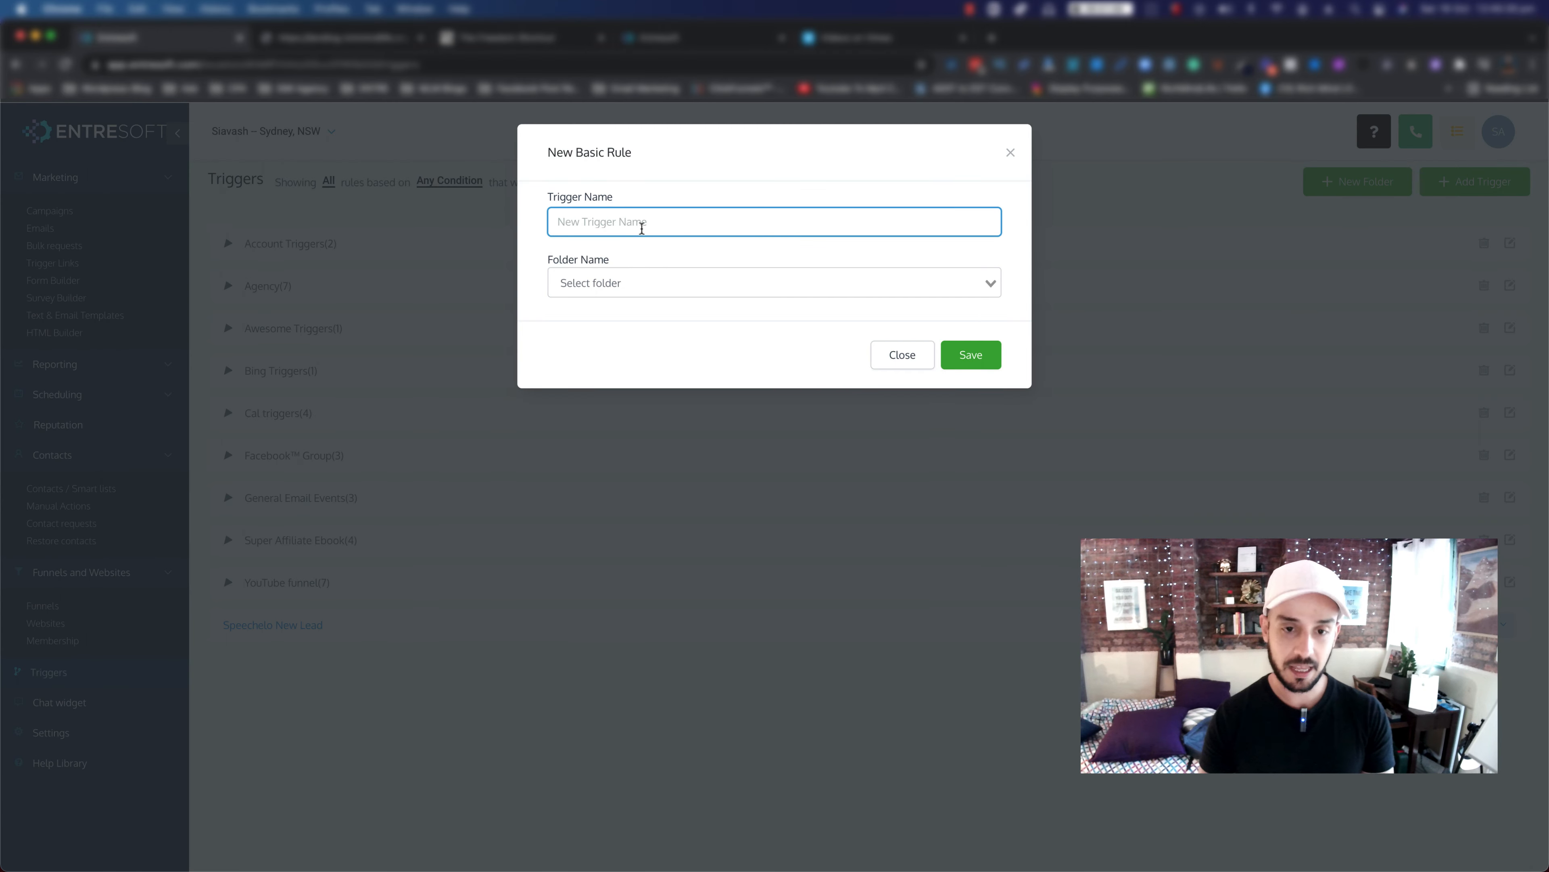
type("Add t")
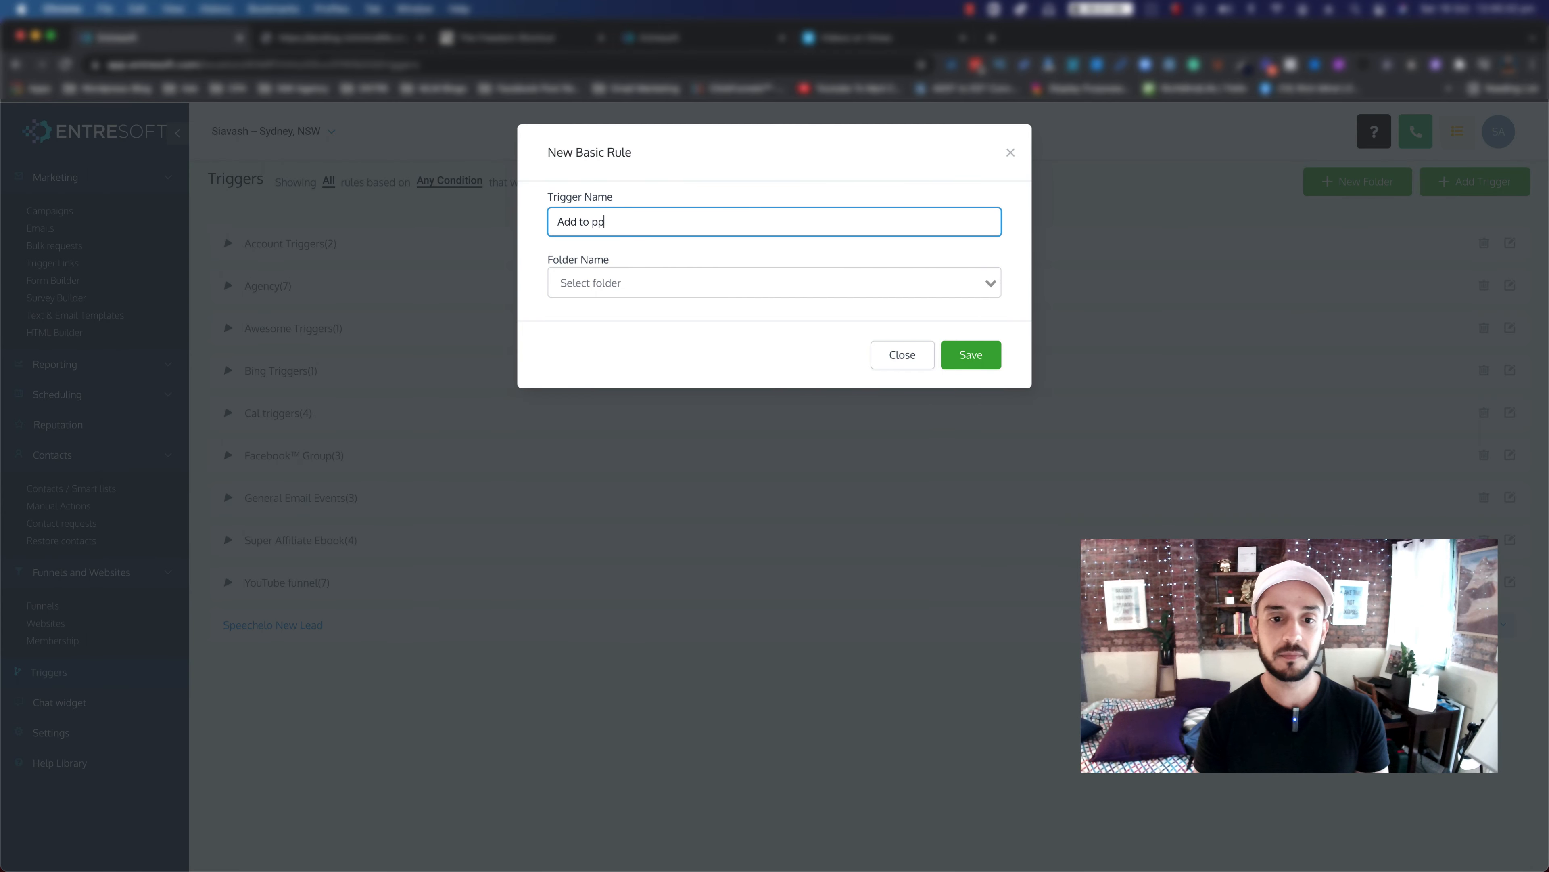
type("o pipline")
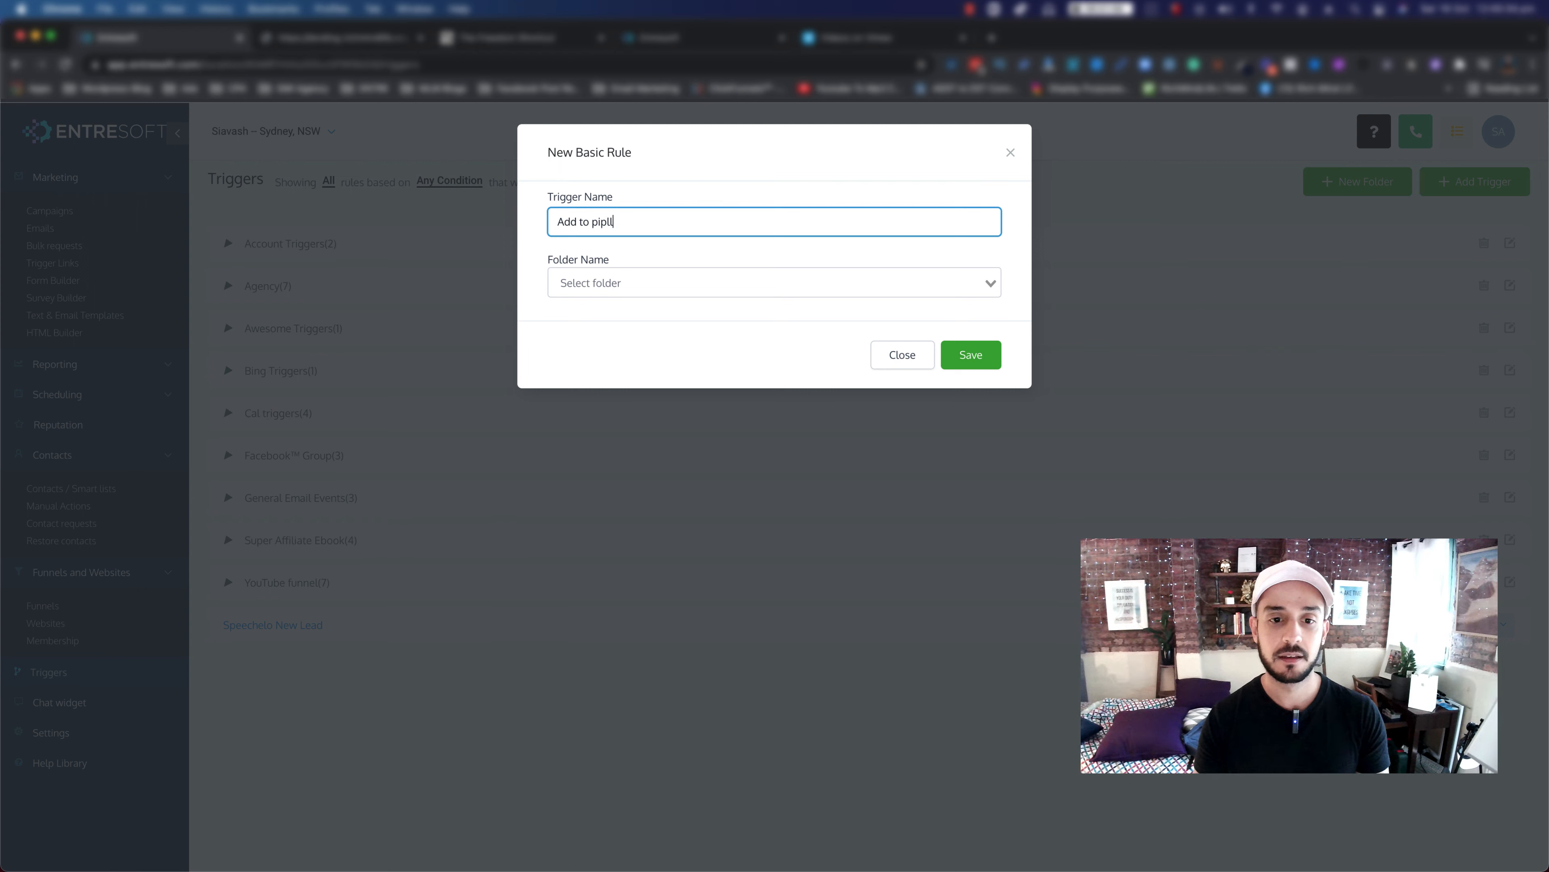
key("BackSpace")
key("BackSpace")
key("BackSpace")
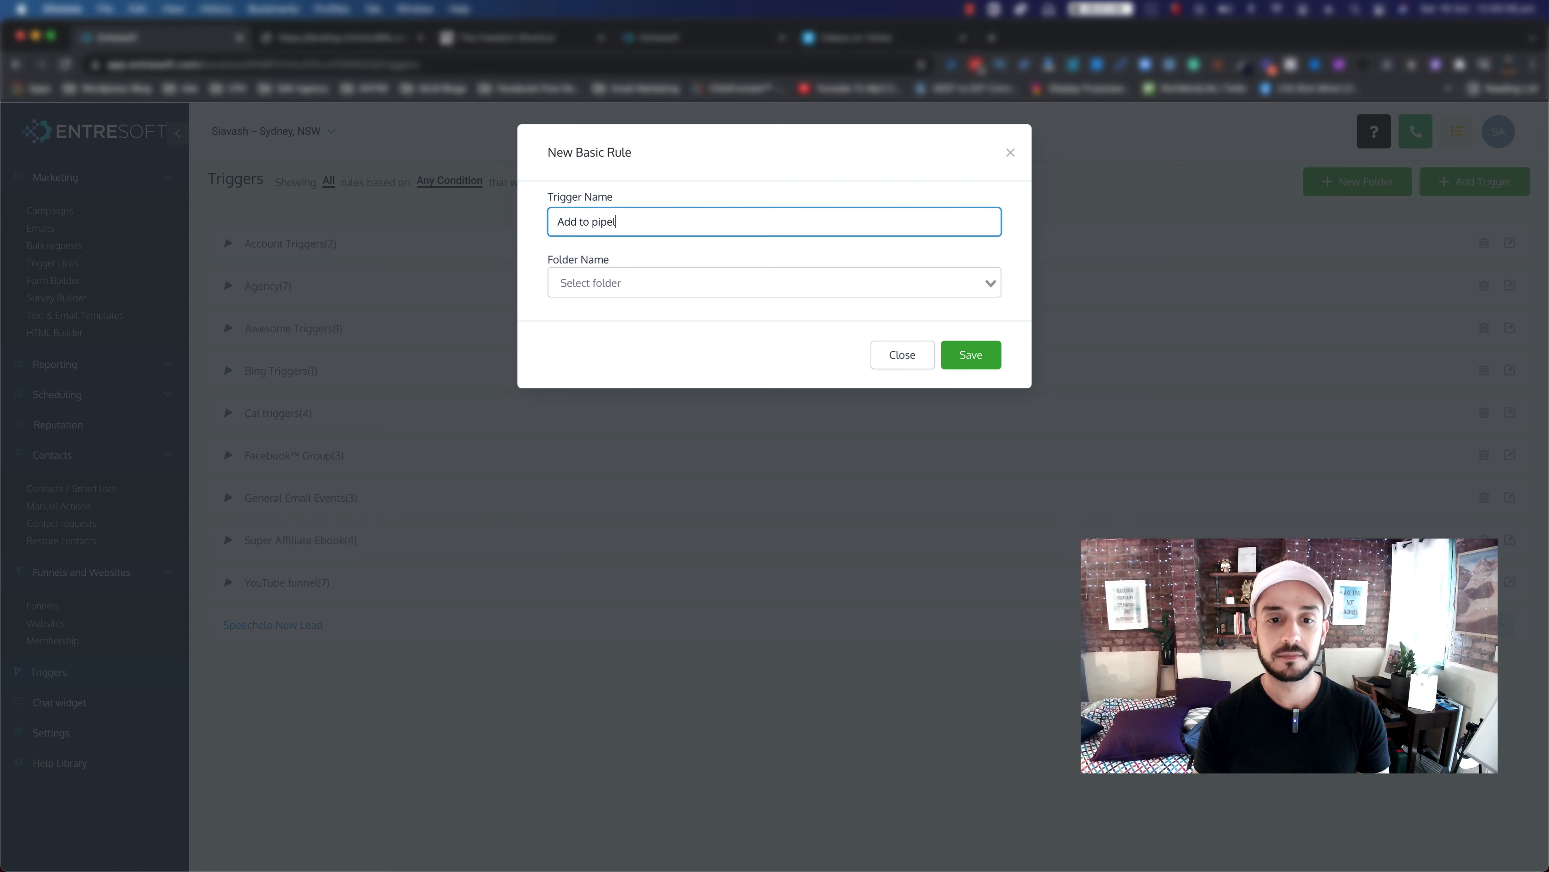
type("ine")
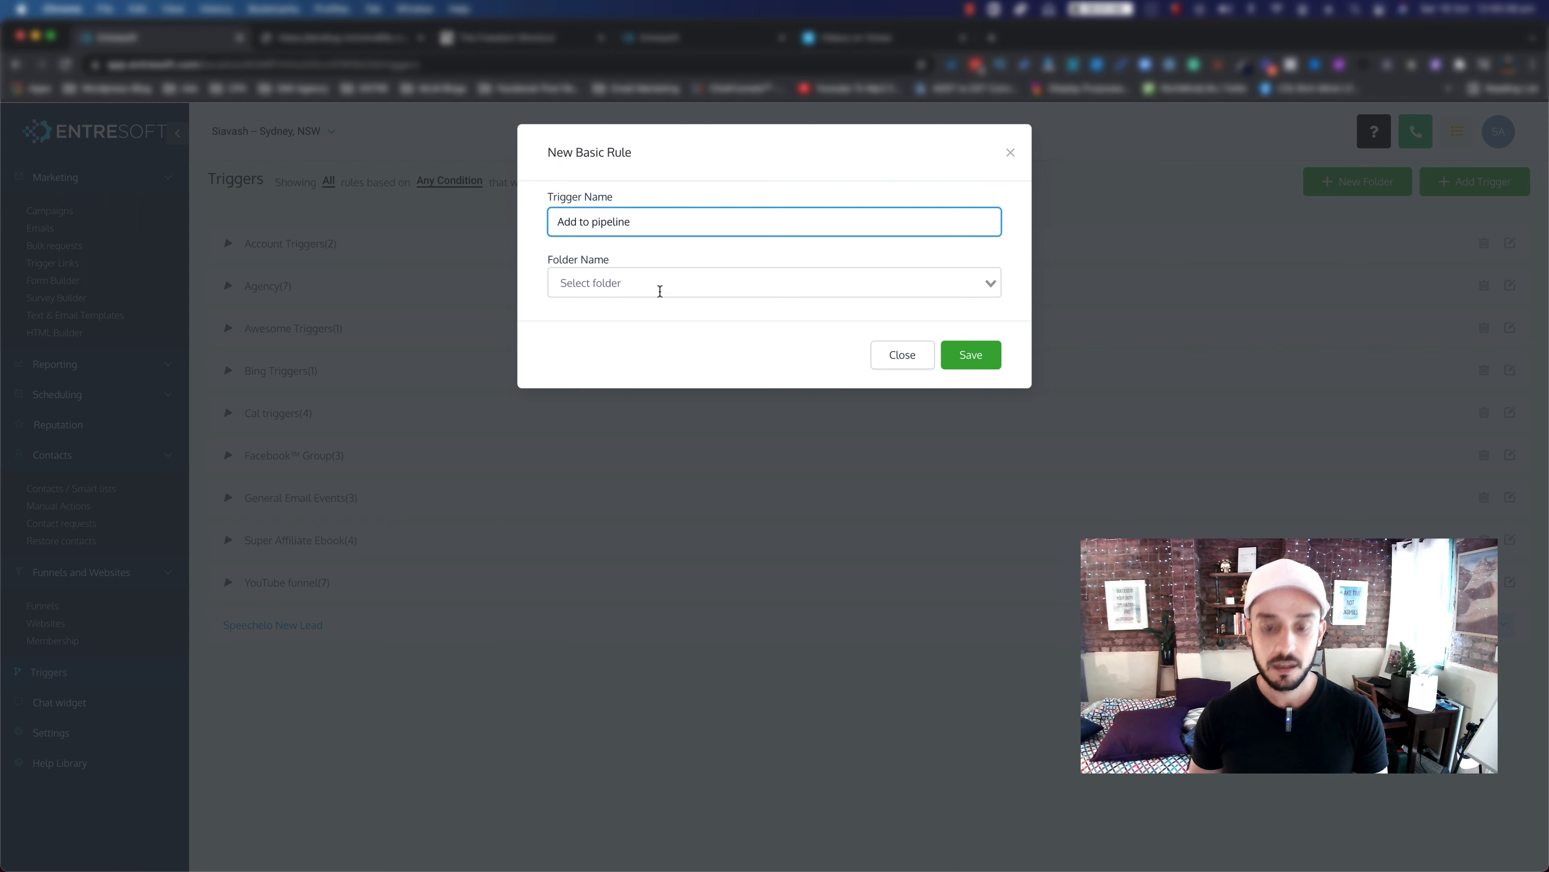
left_click(645, 289)
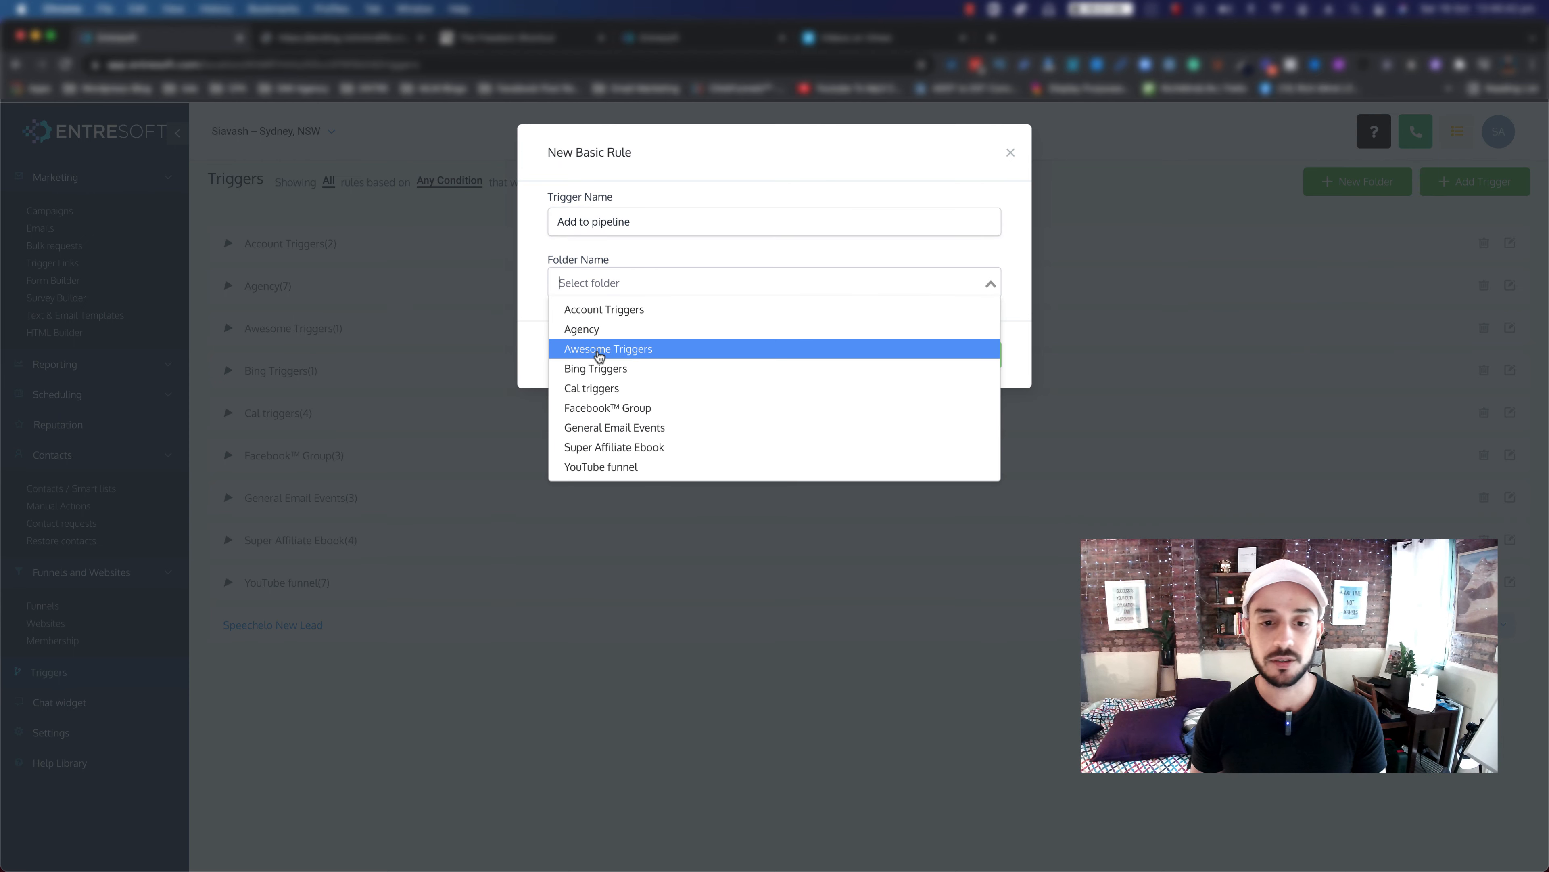
left_click(599, 356)
left_click(970, 351)
left_click(586, 370)
left_click(413, 562)
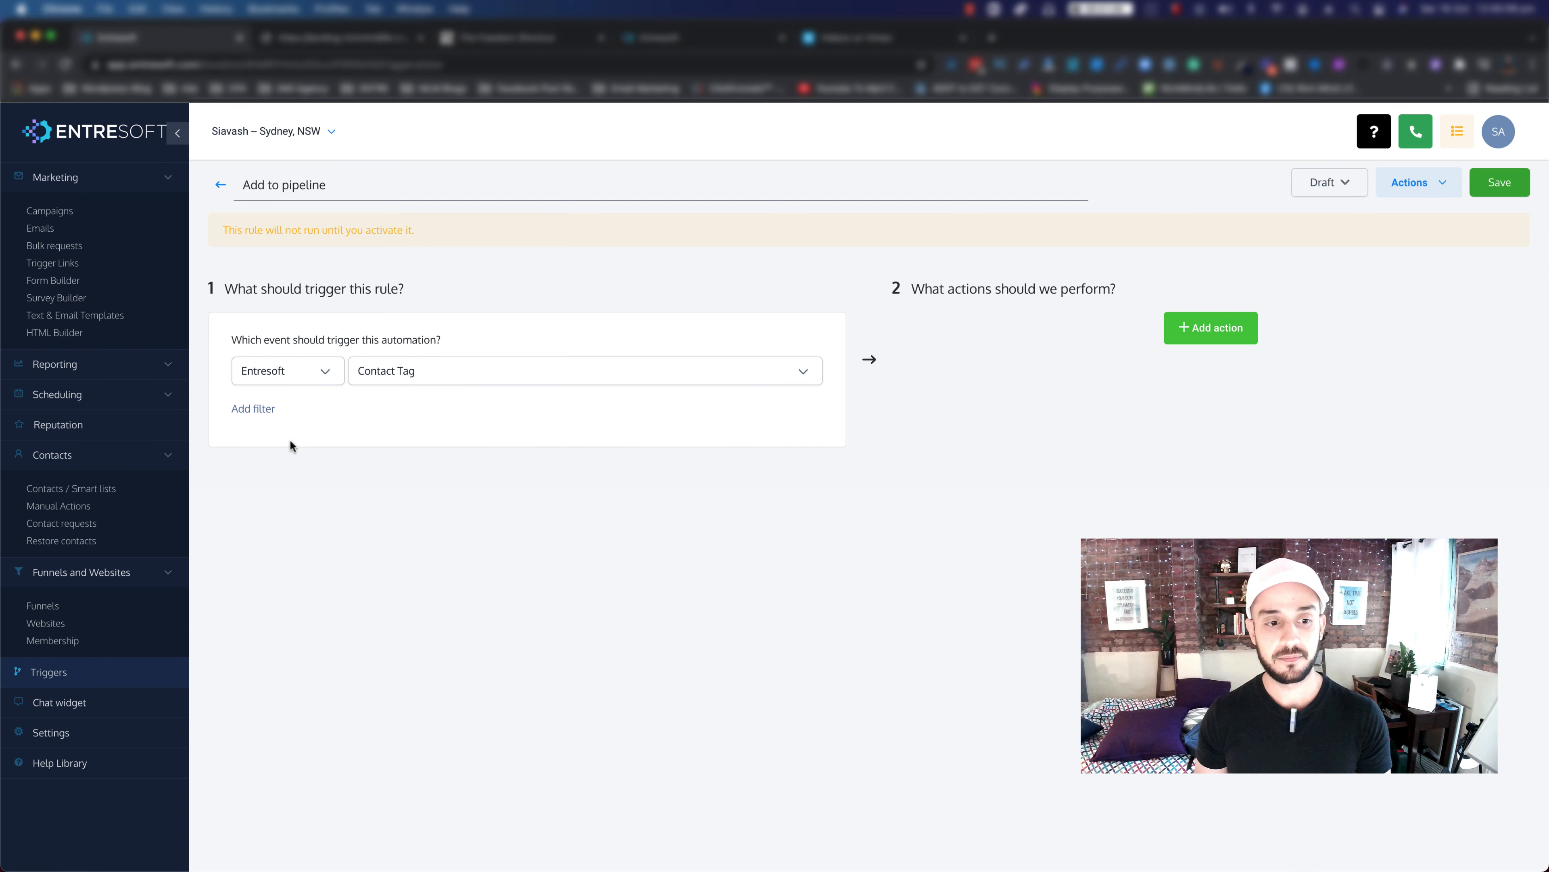
Step: Filter the trigger on Tag Added 'interested in joining entre' and add a blank action step
left_click(273, 412)
left_click(286, 430)
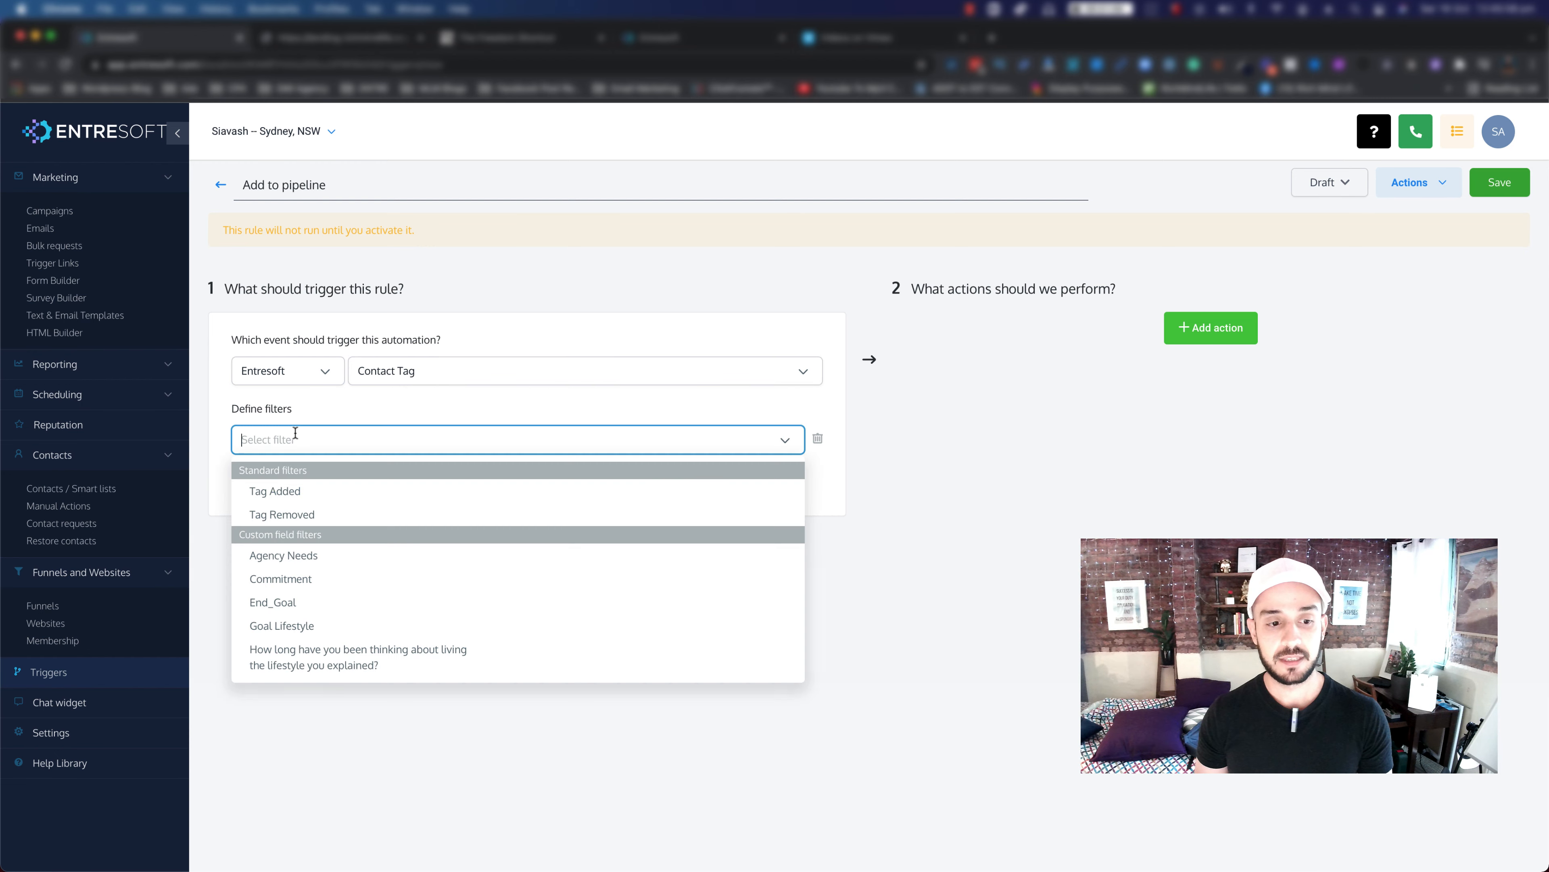
left_click(273, 494)
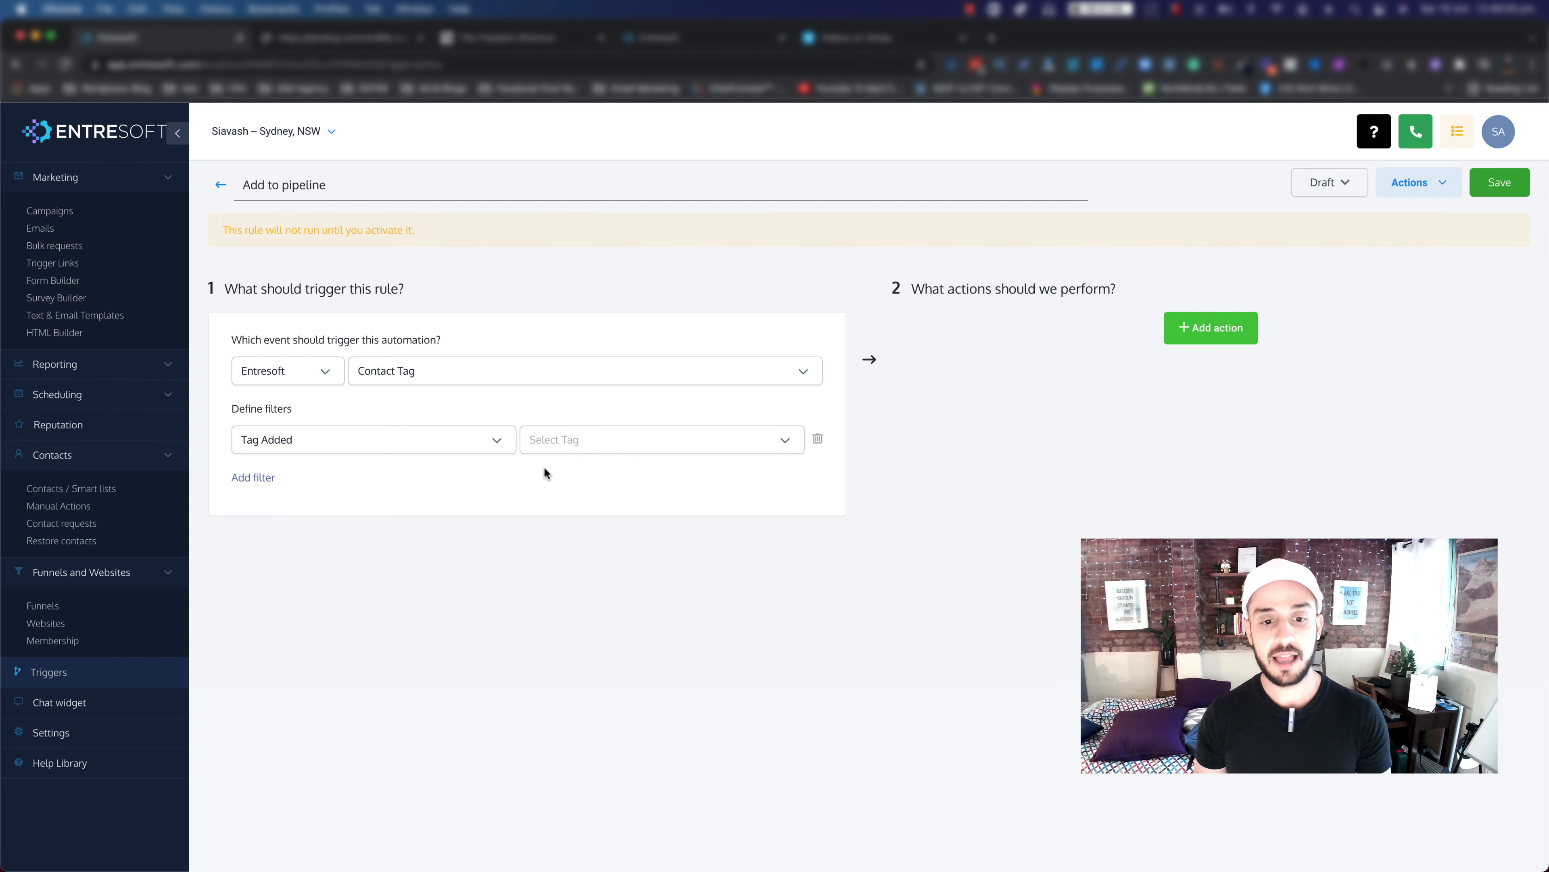
left_click(601, 438)
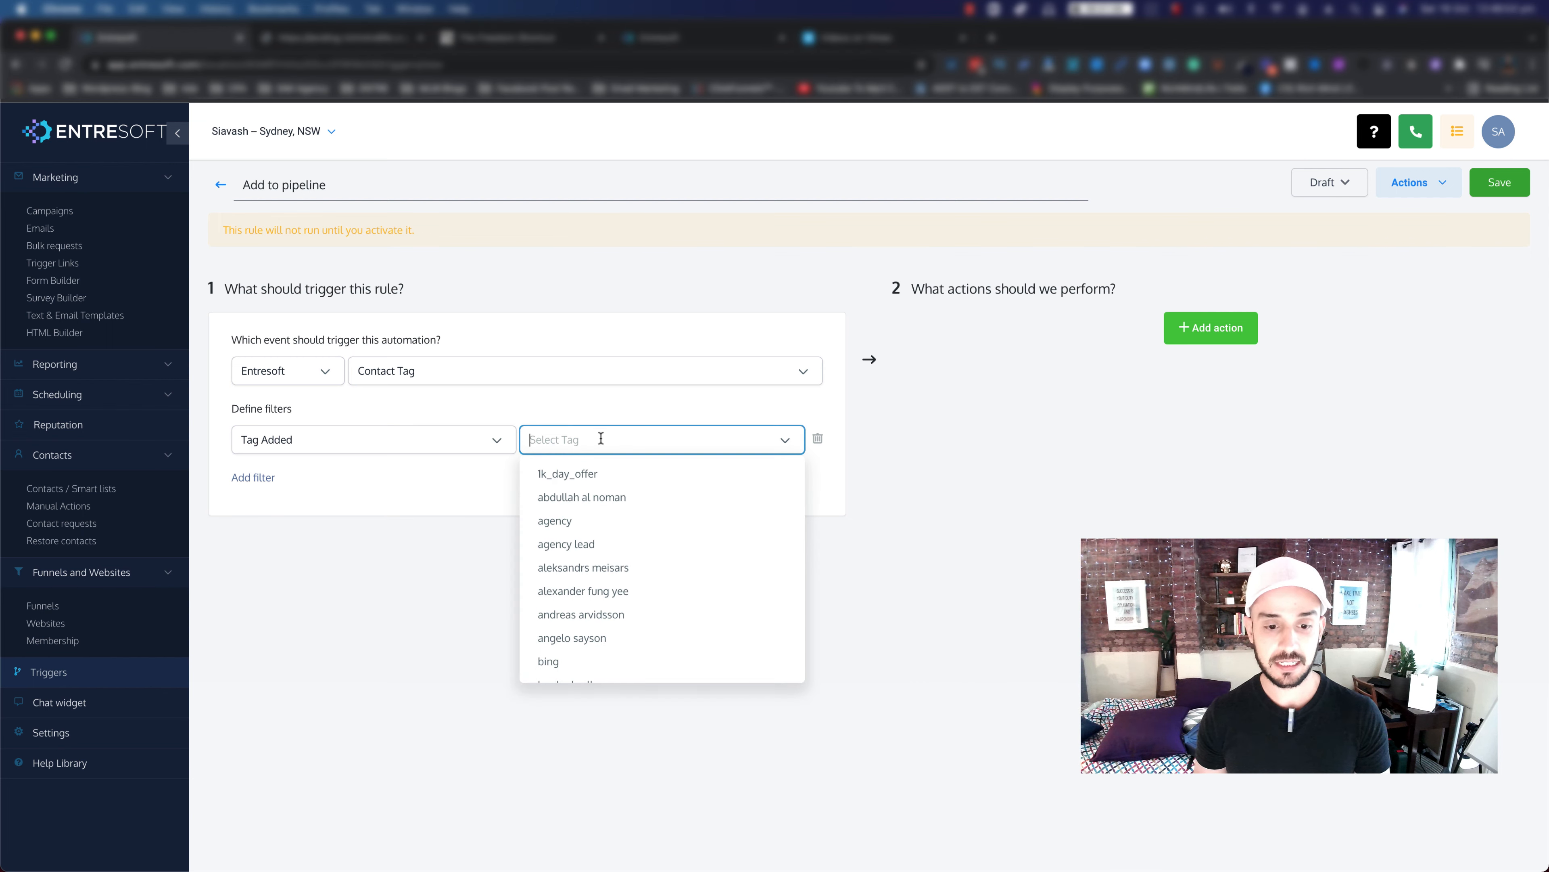
scroll(590, 546, "down", 10)
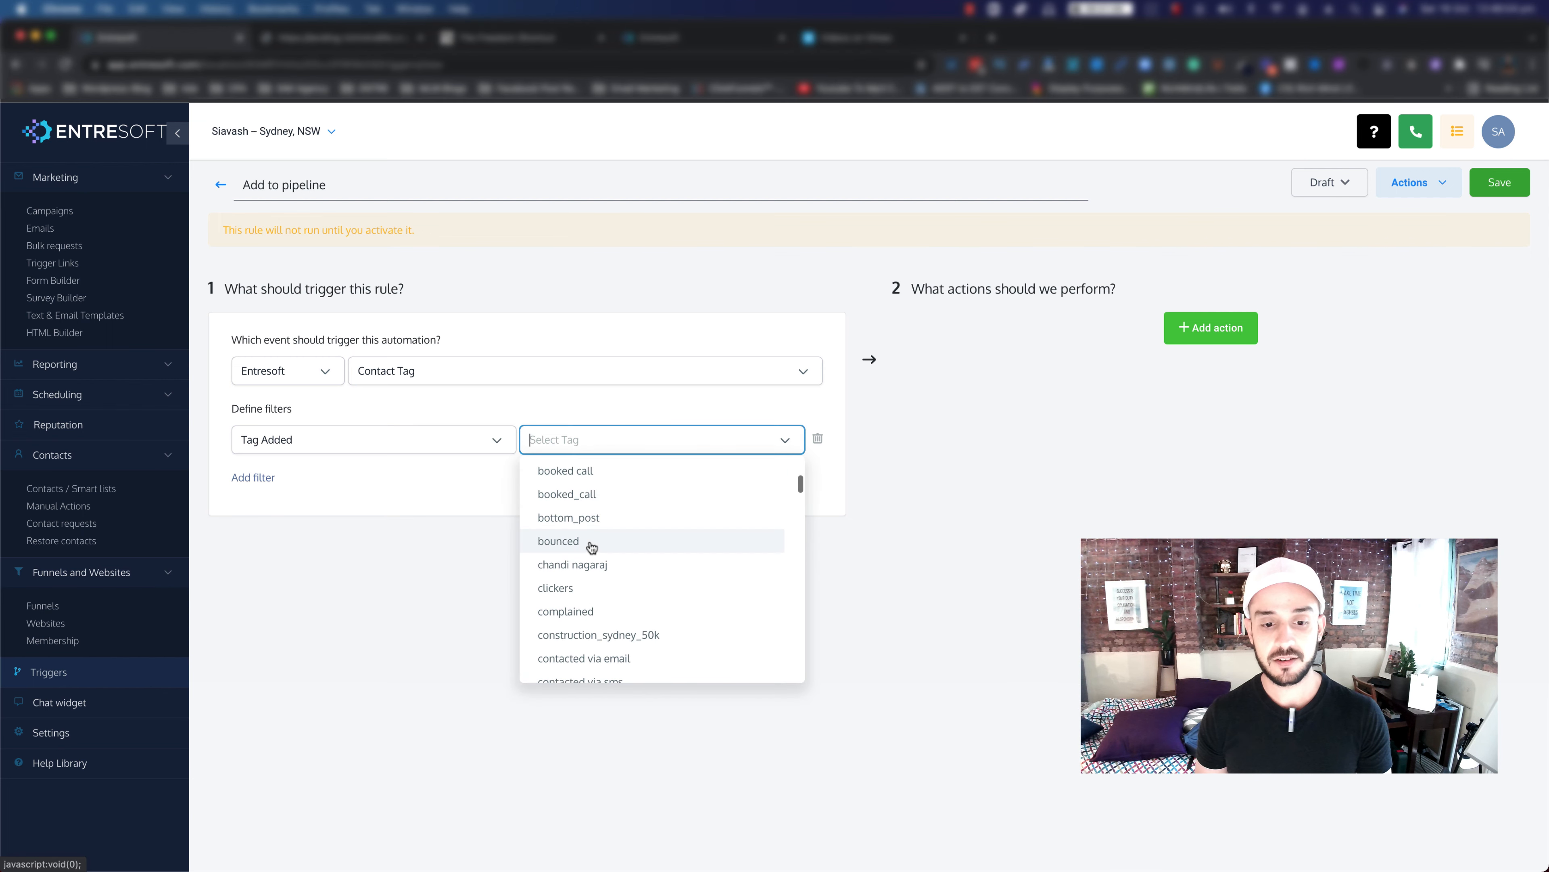
scroll(590, 547, "down", 10)
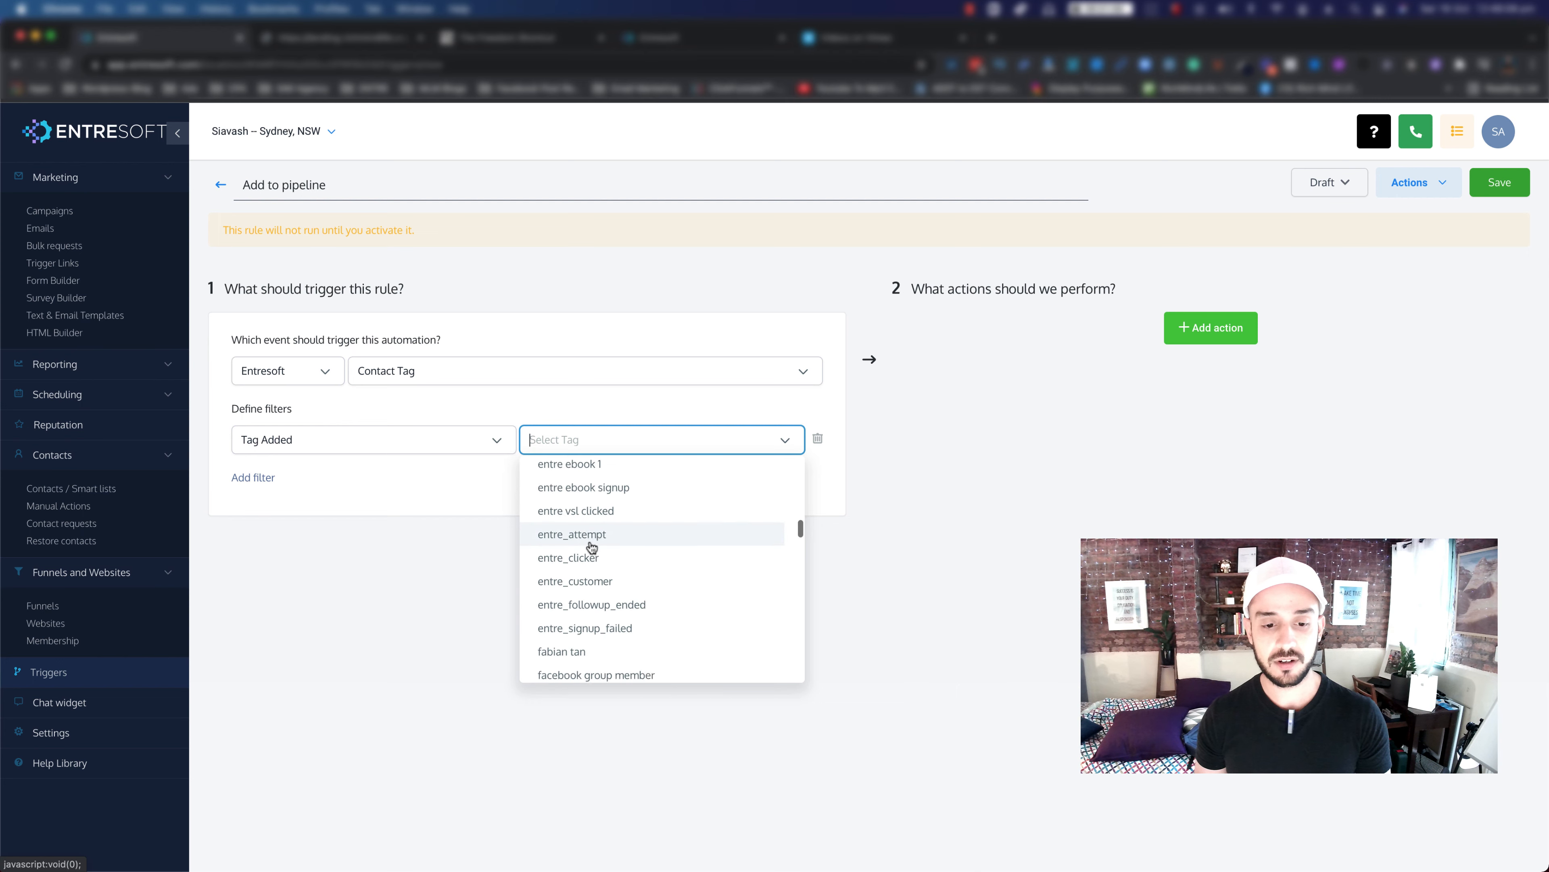
scroll(589, 562, "down", 6)
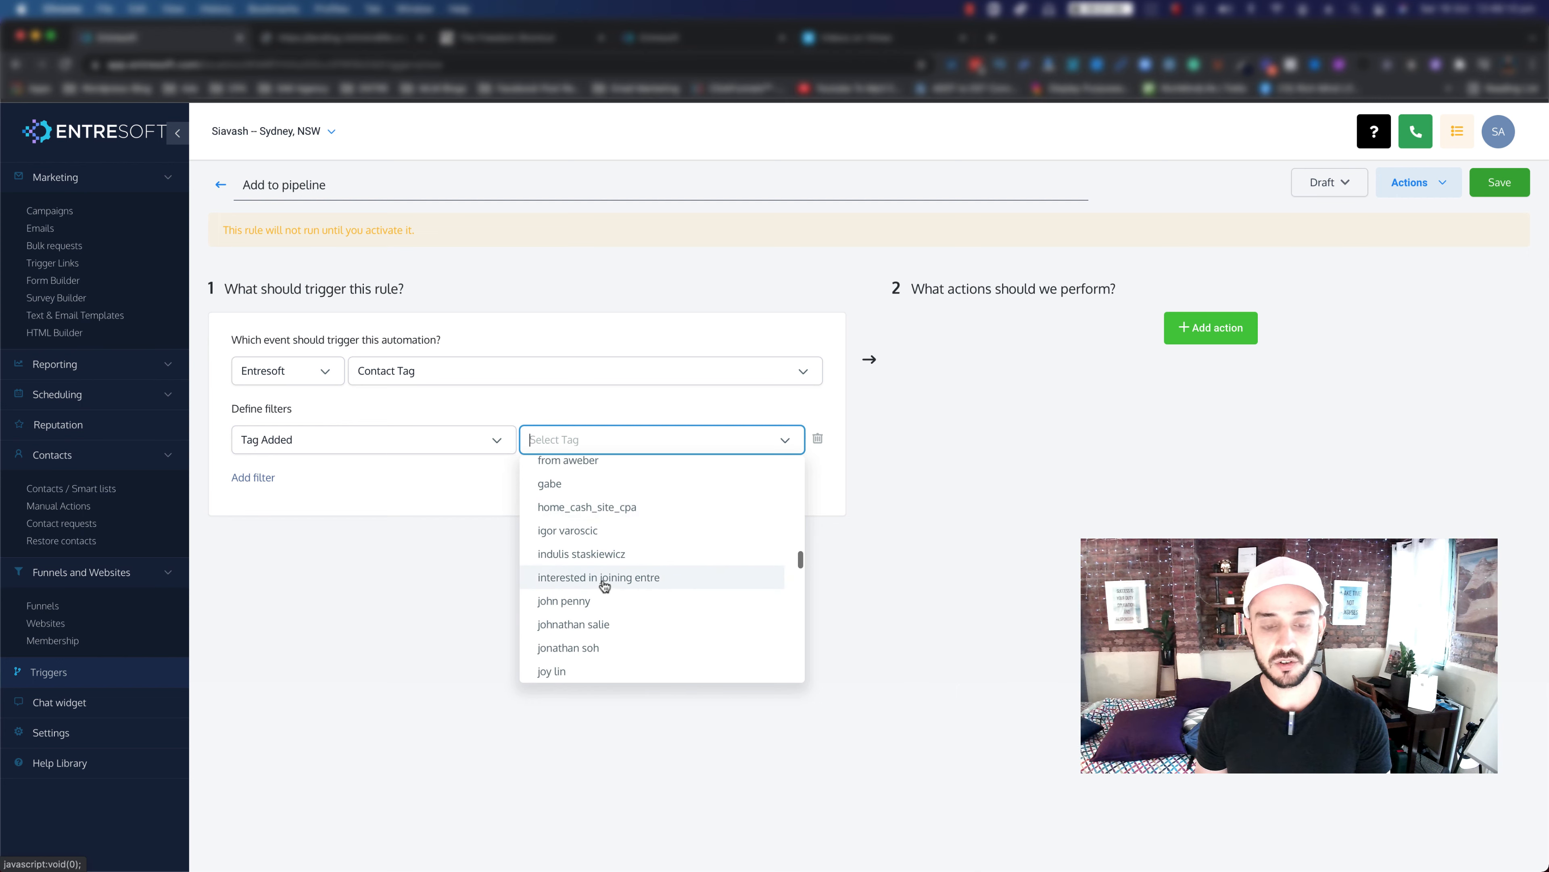
left_click(625, 585)
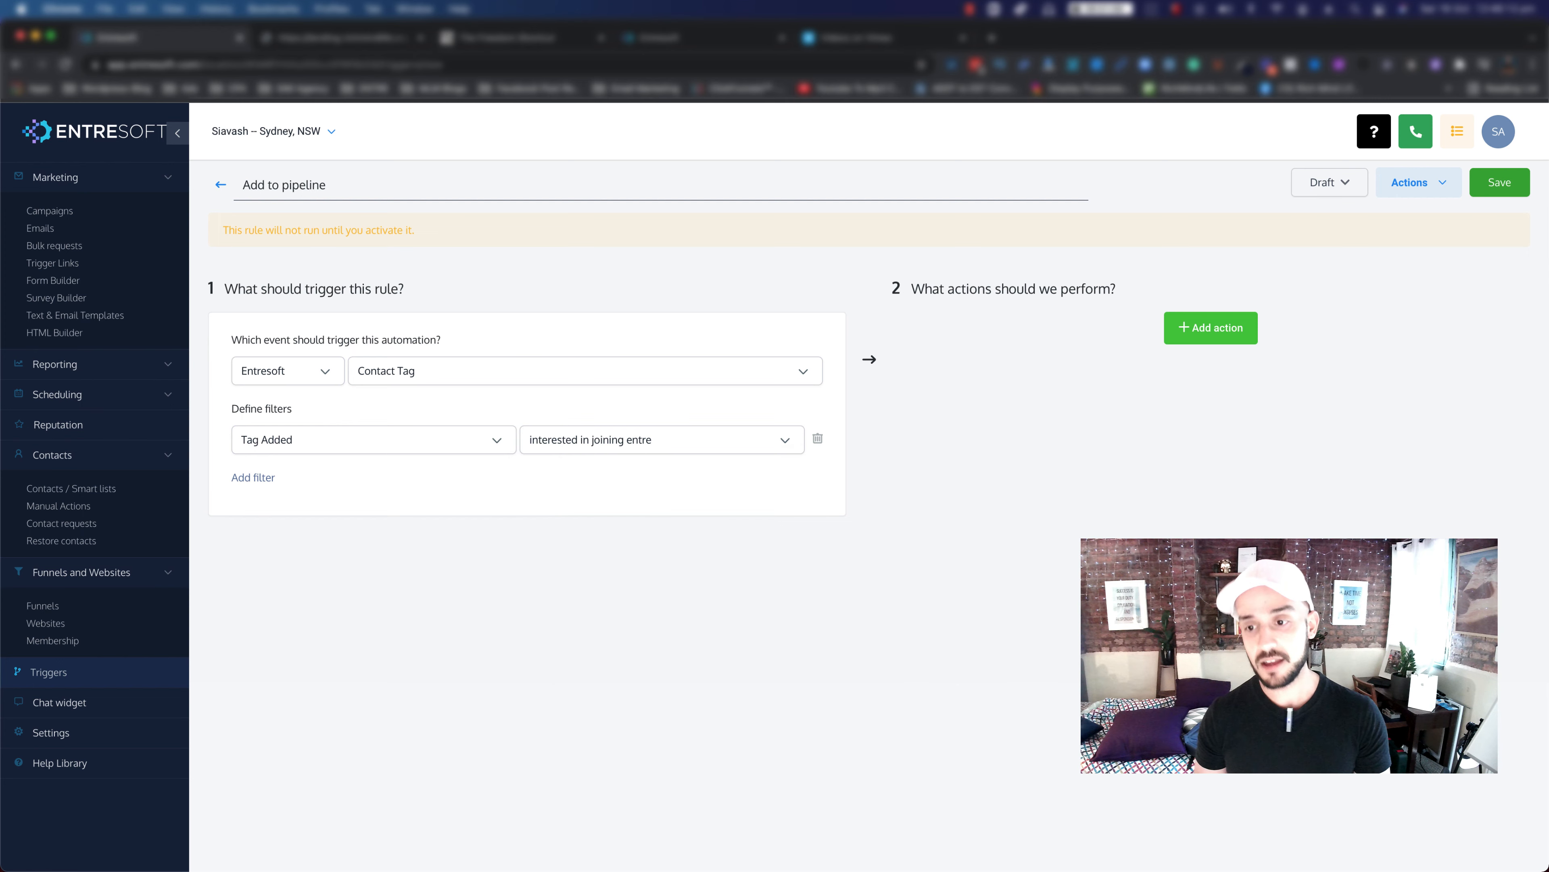
left_click(1208, 335)
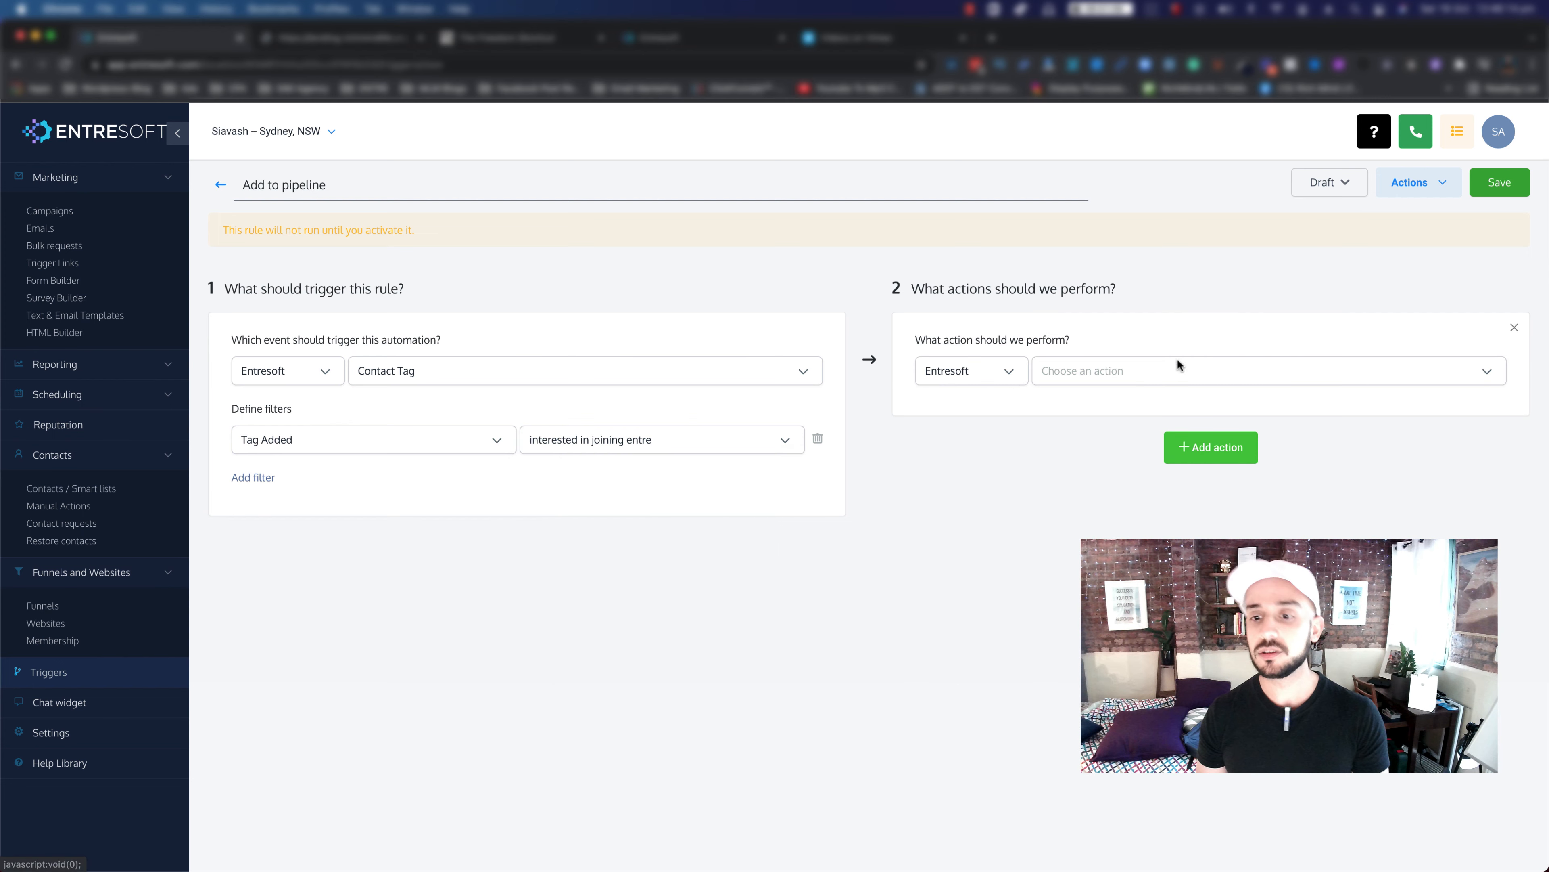
Step: Add an Add/Update Opportunity action: pipeline ENTRE Inst, stage Requested Ebook, value 150, status Open
left_click(1130, 371)
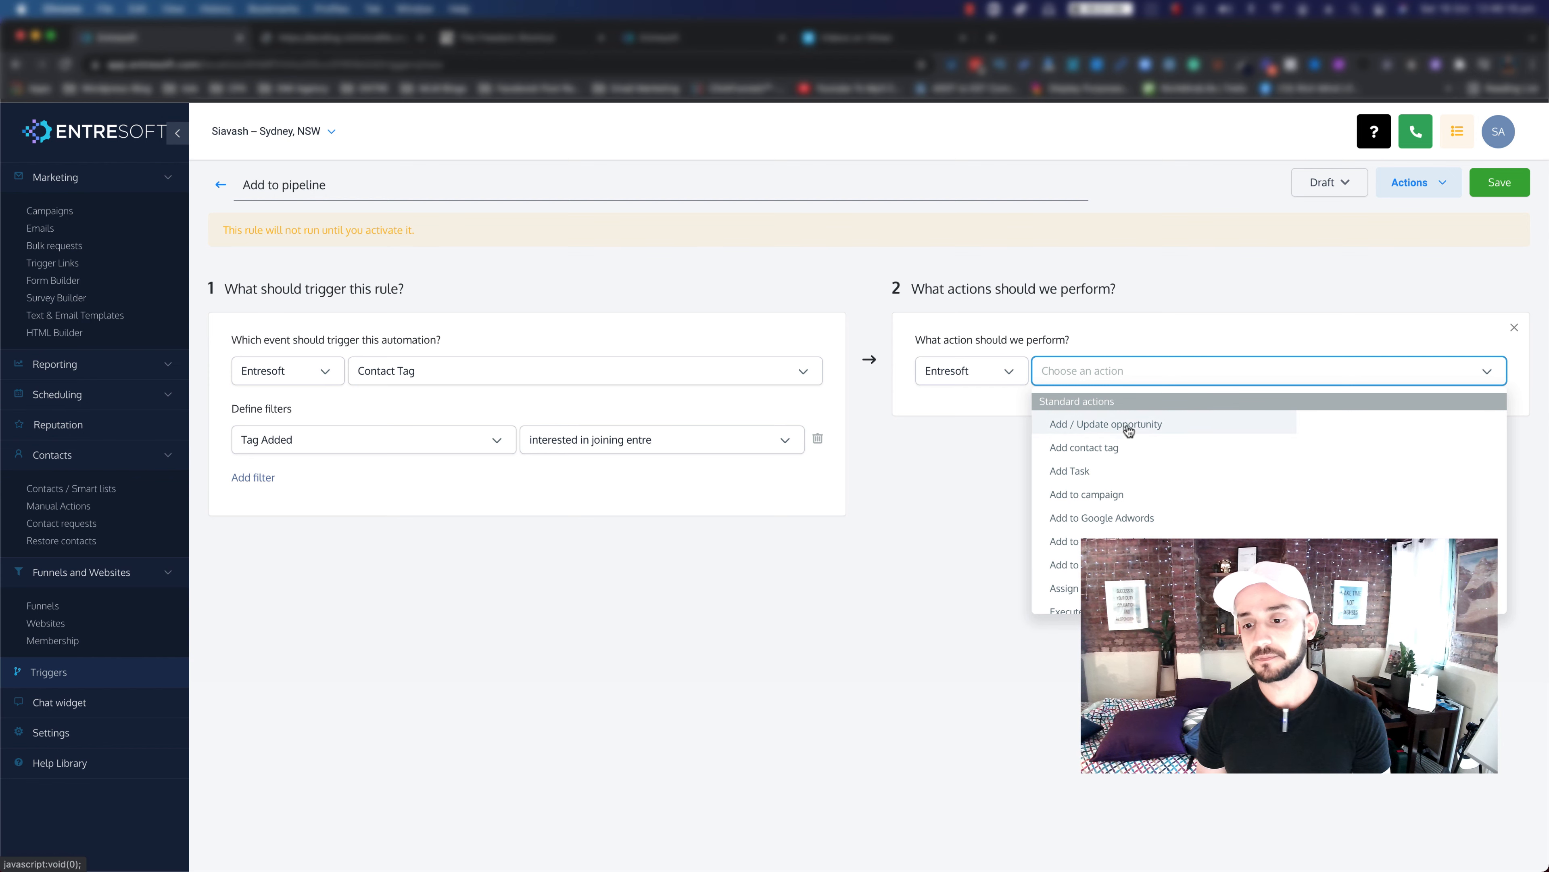
left_click(1094, 431)
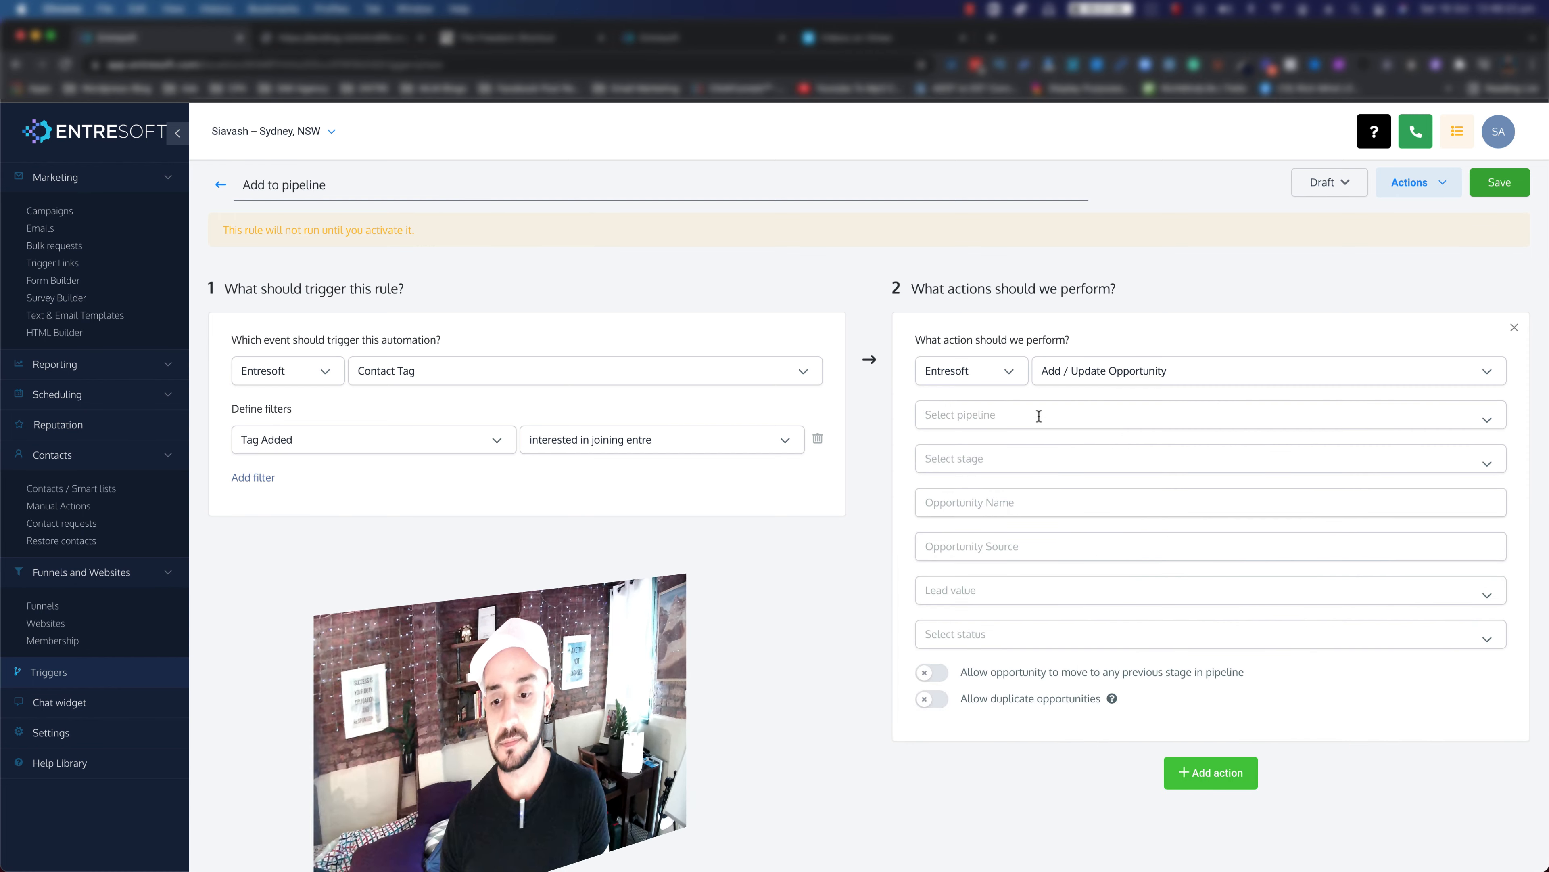
left_click(1040, 414)
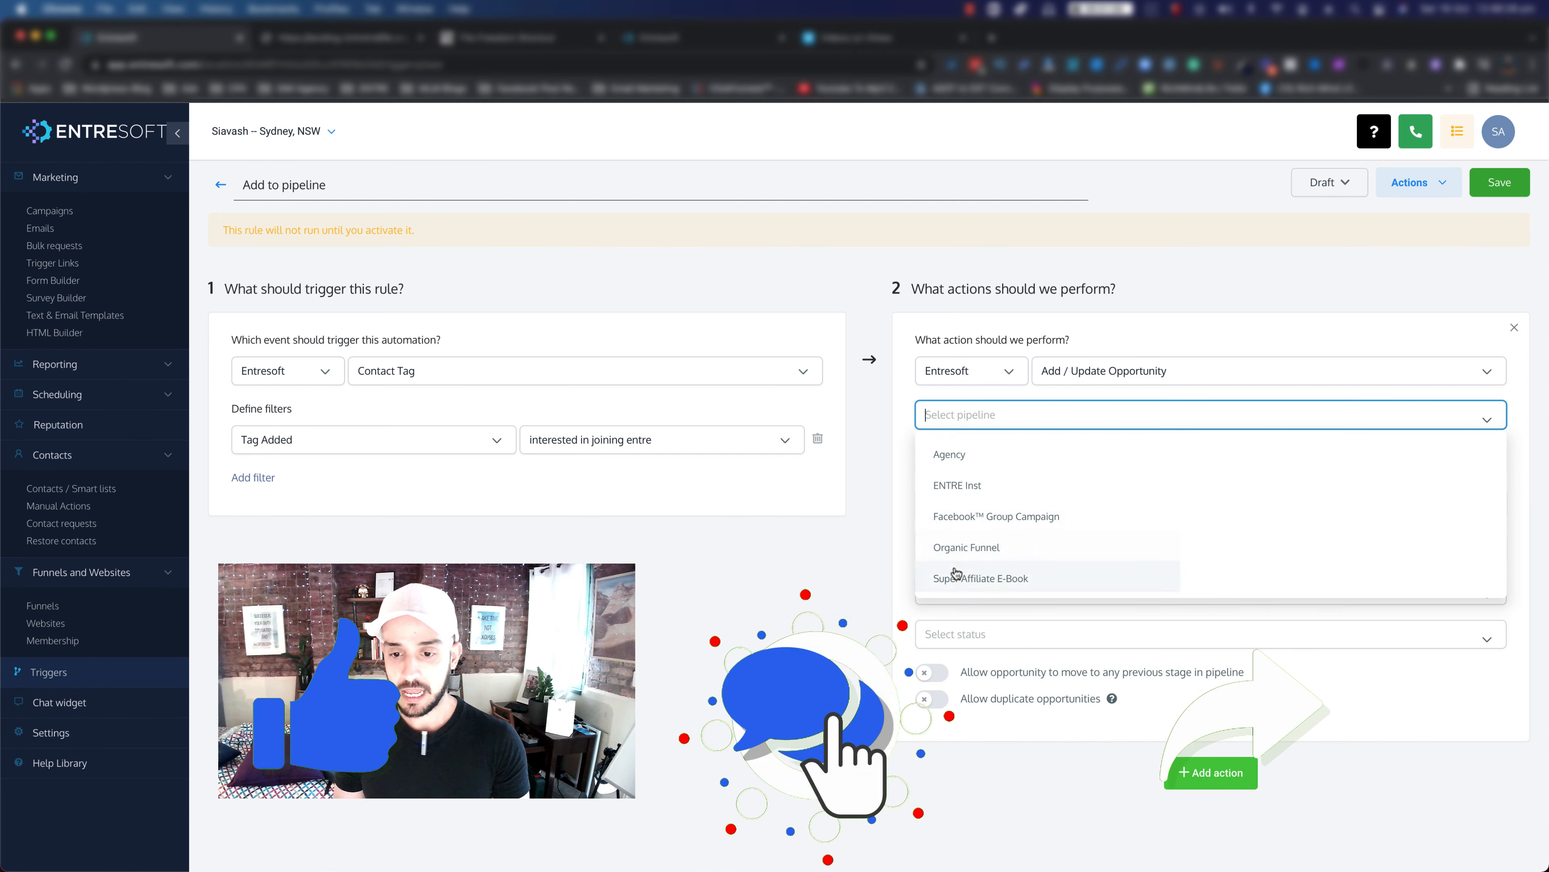
scroll(977, 541, "down", 1)
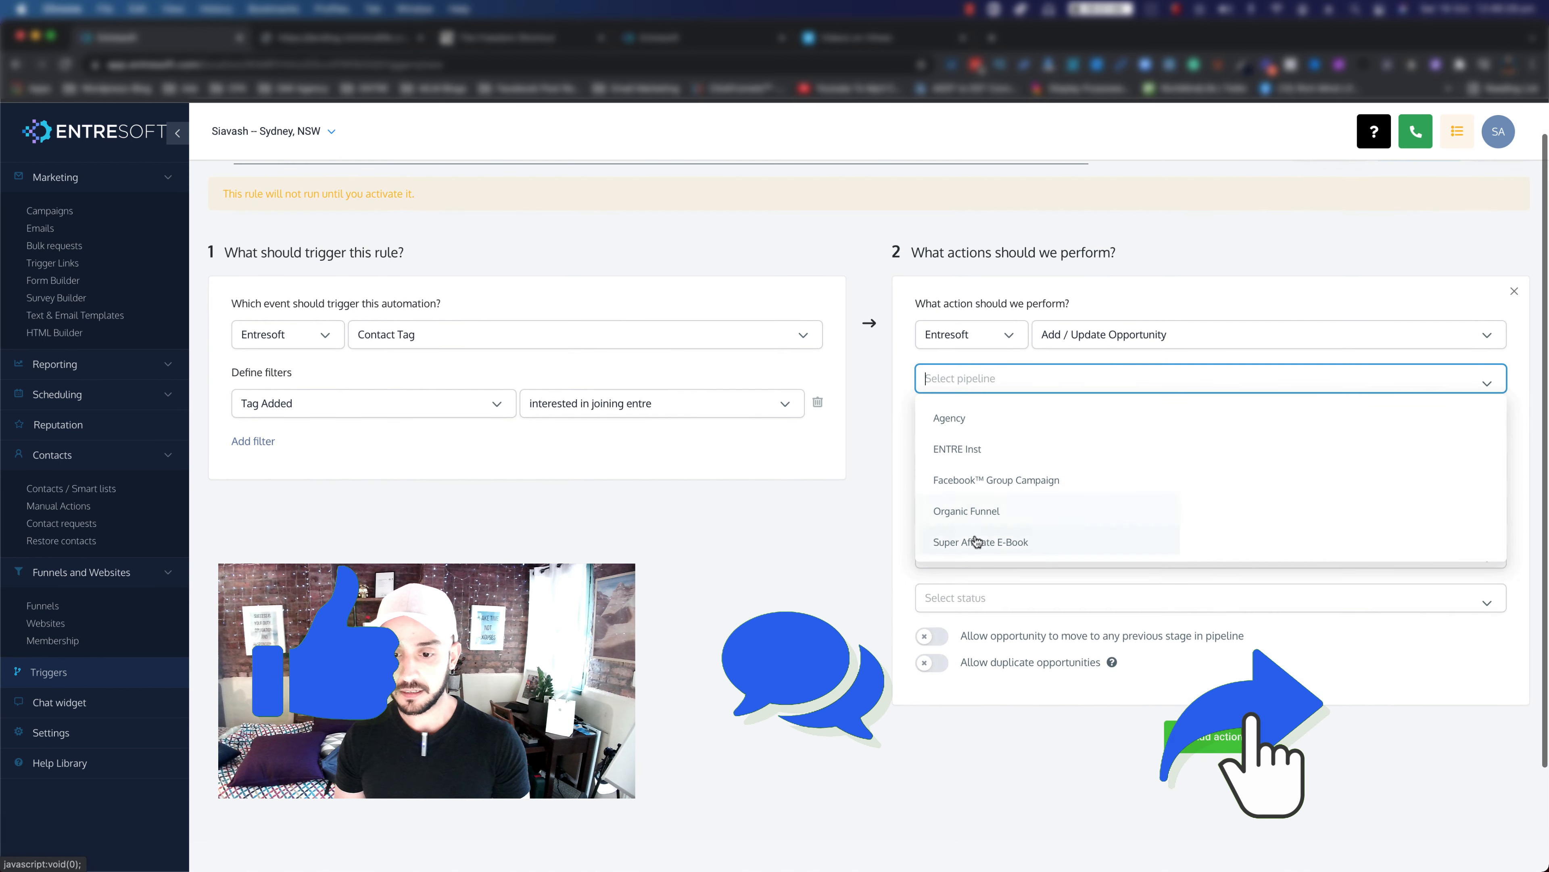
left_click(957, 448)
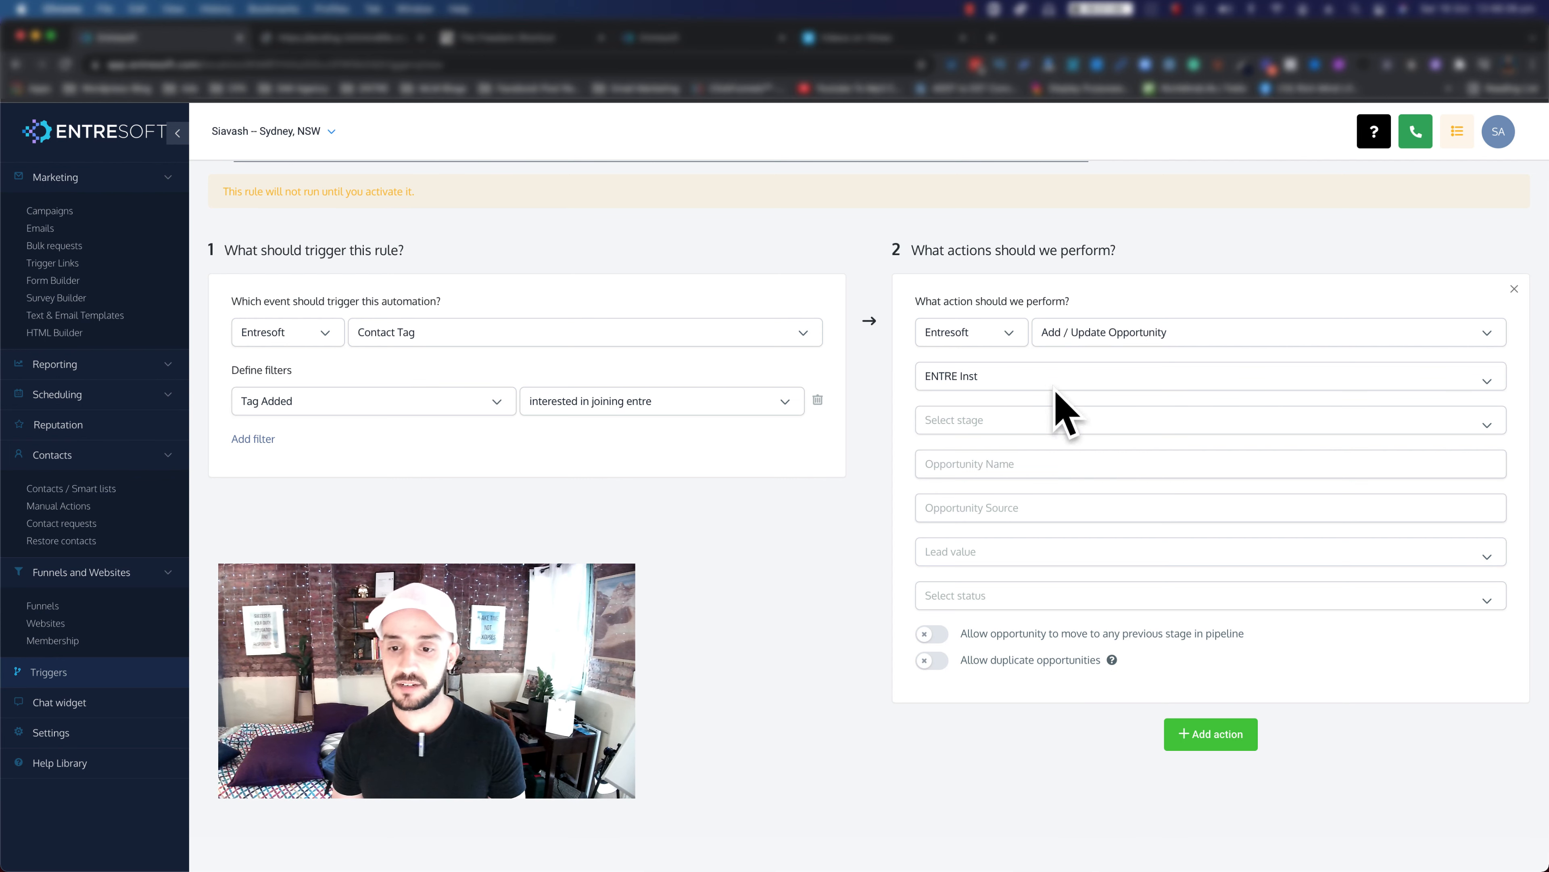
left_click(983, 421)
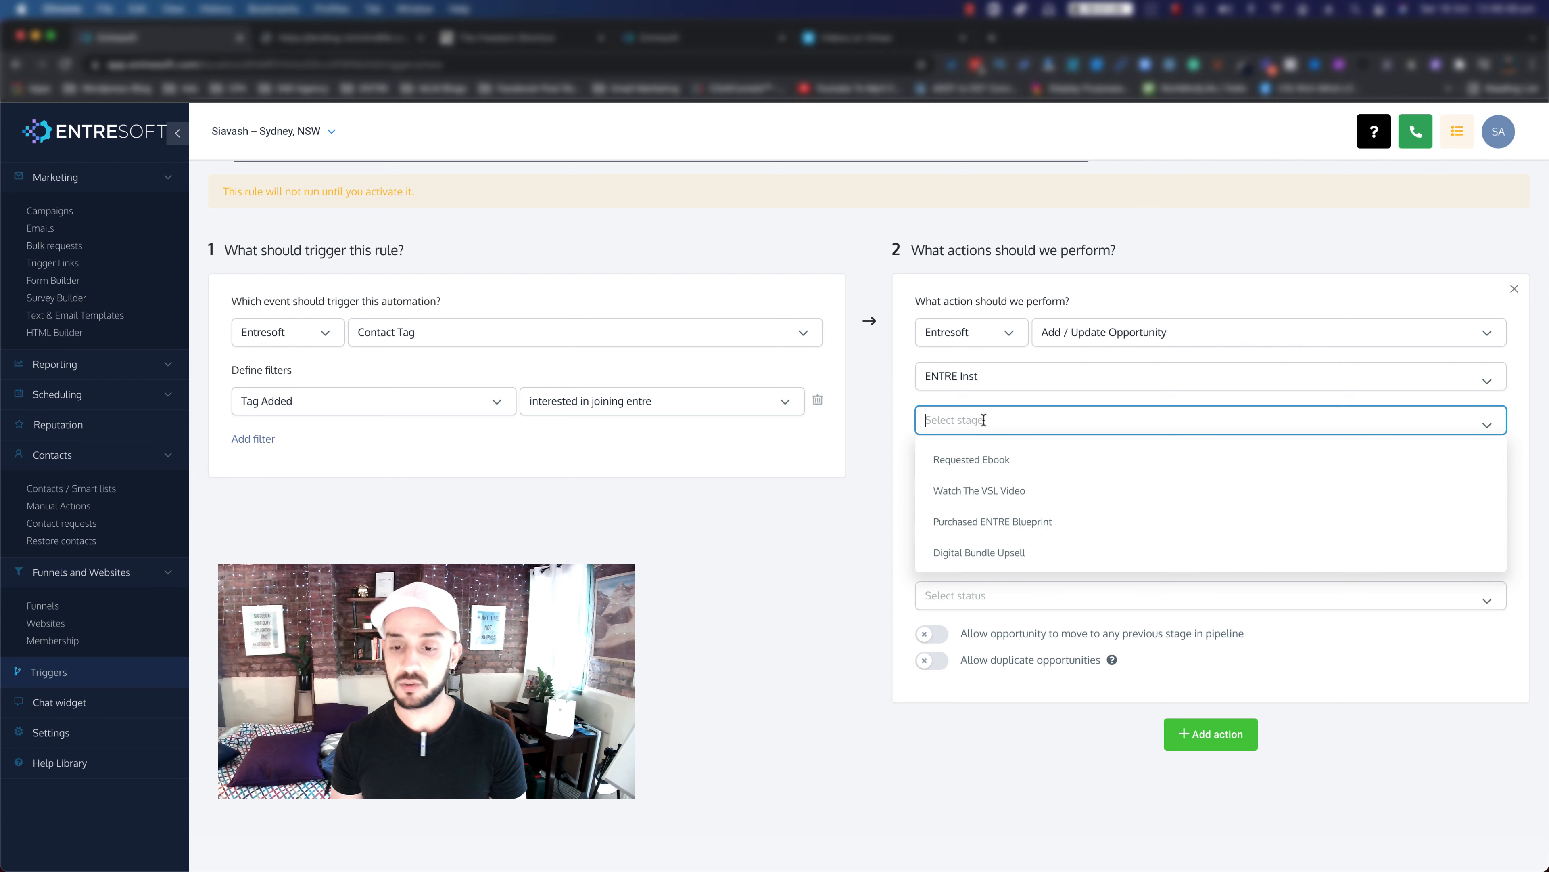
left_click(979, 461)
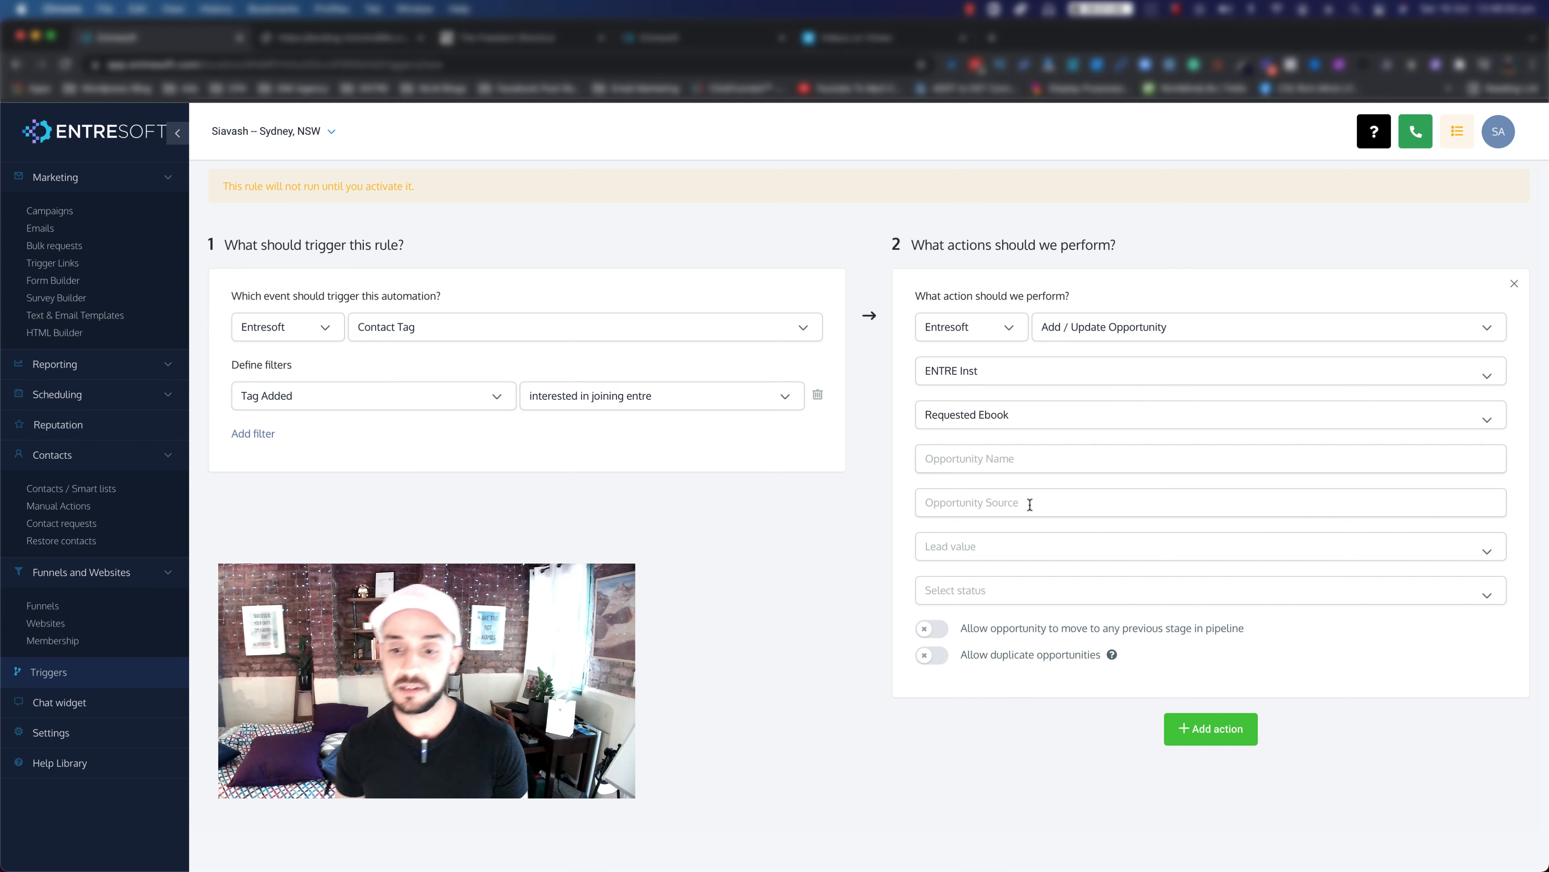
left_click(953, 550)
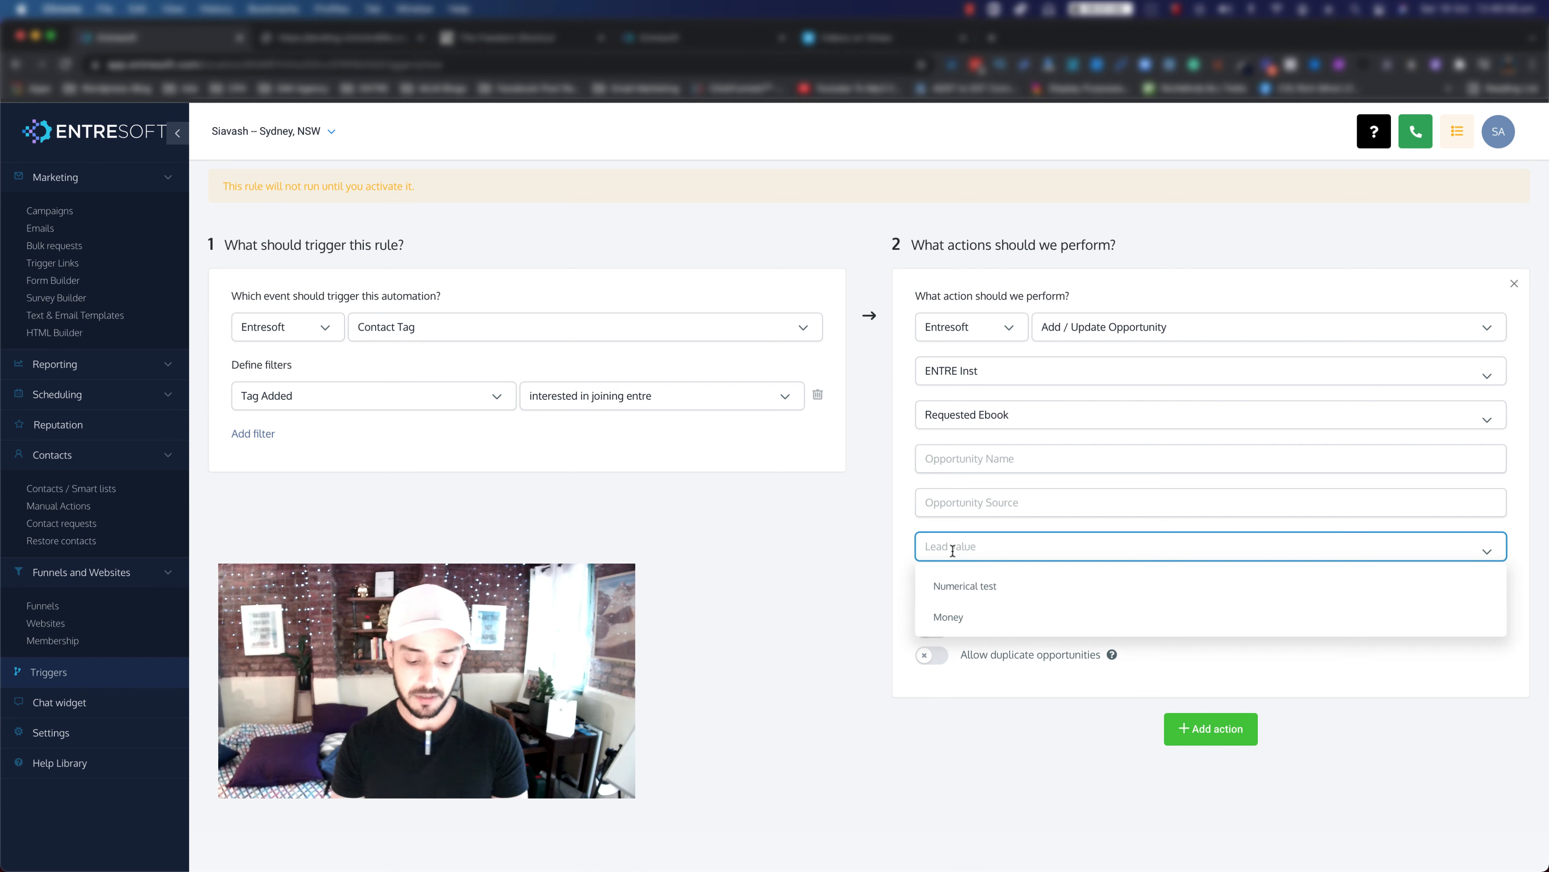
type("150")
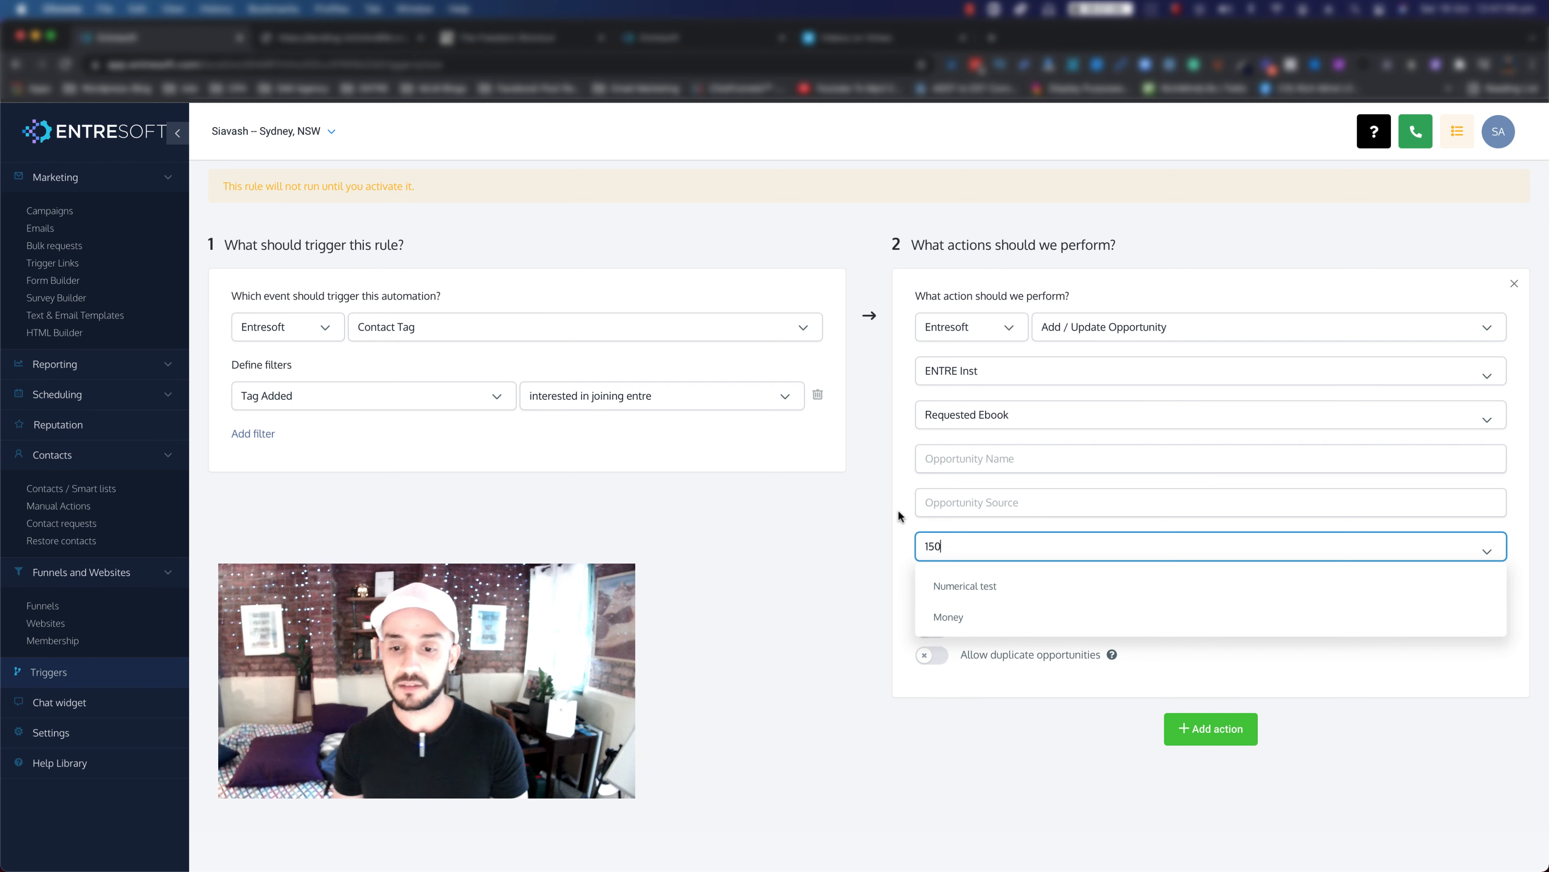
left_click(898, 516)
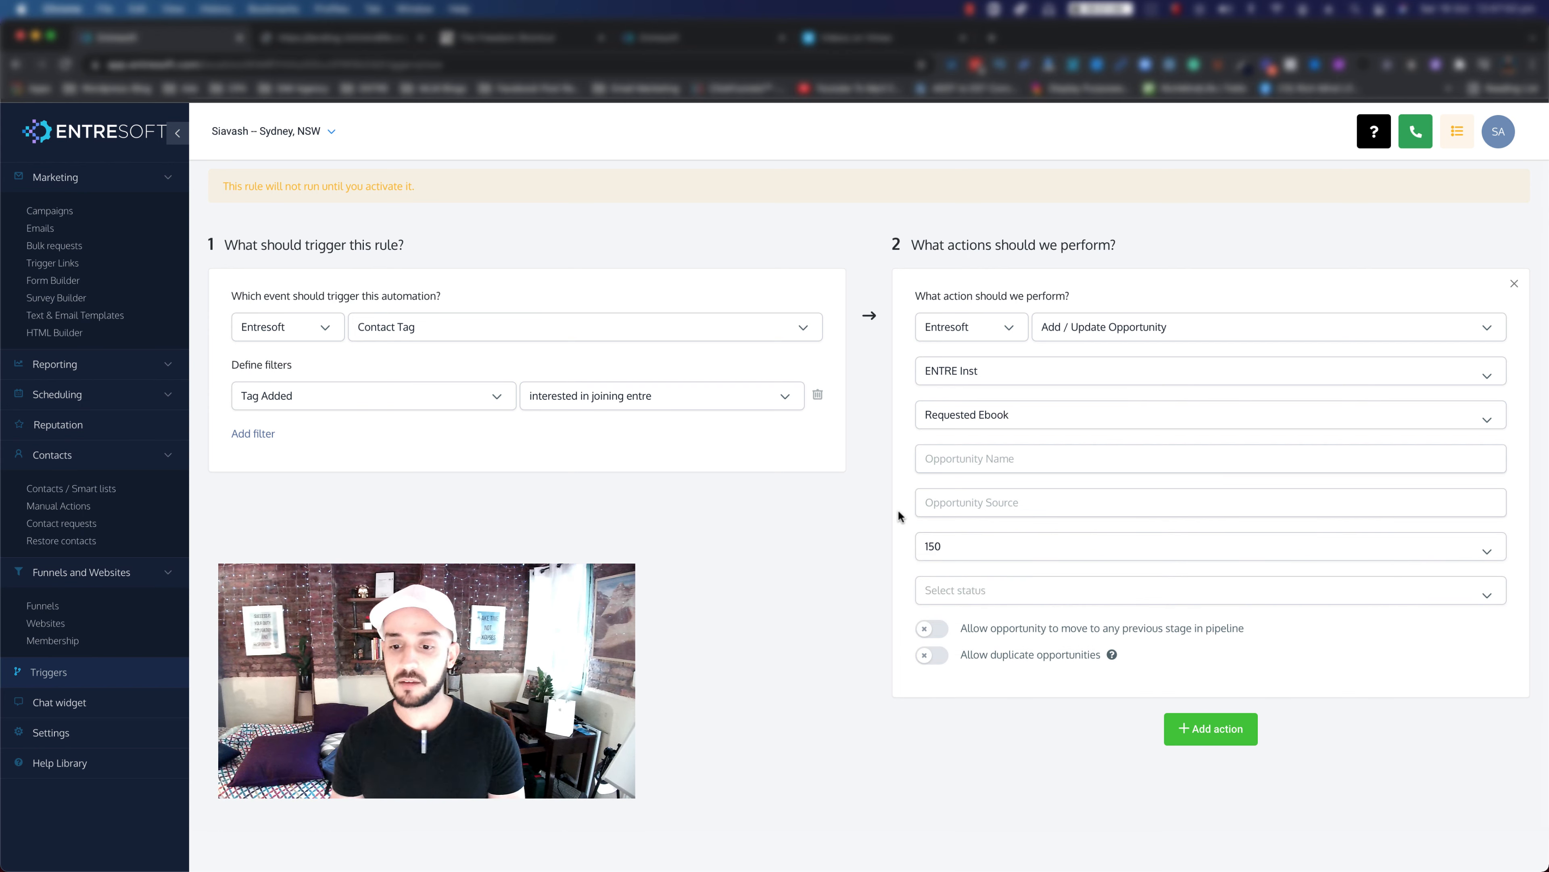
left_click(952, 595)
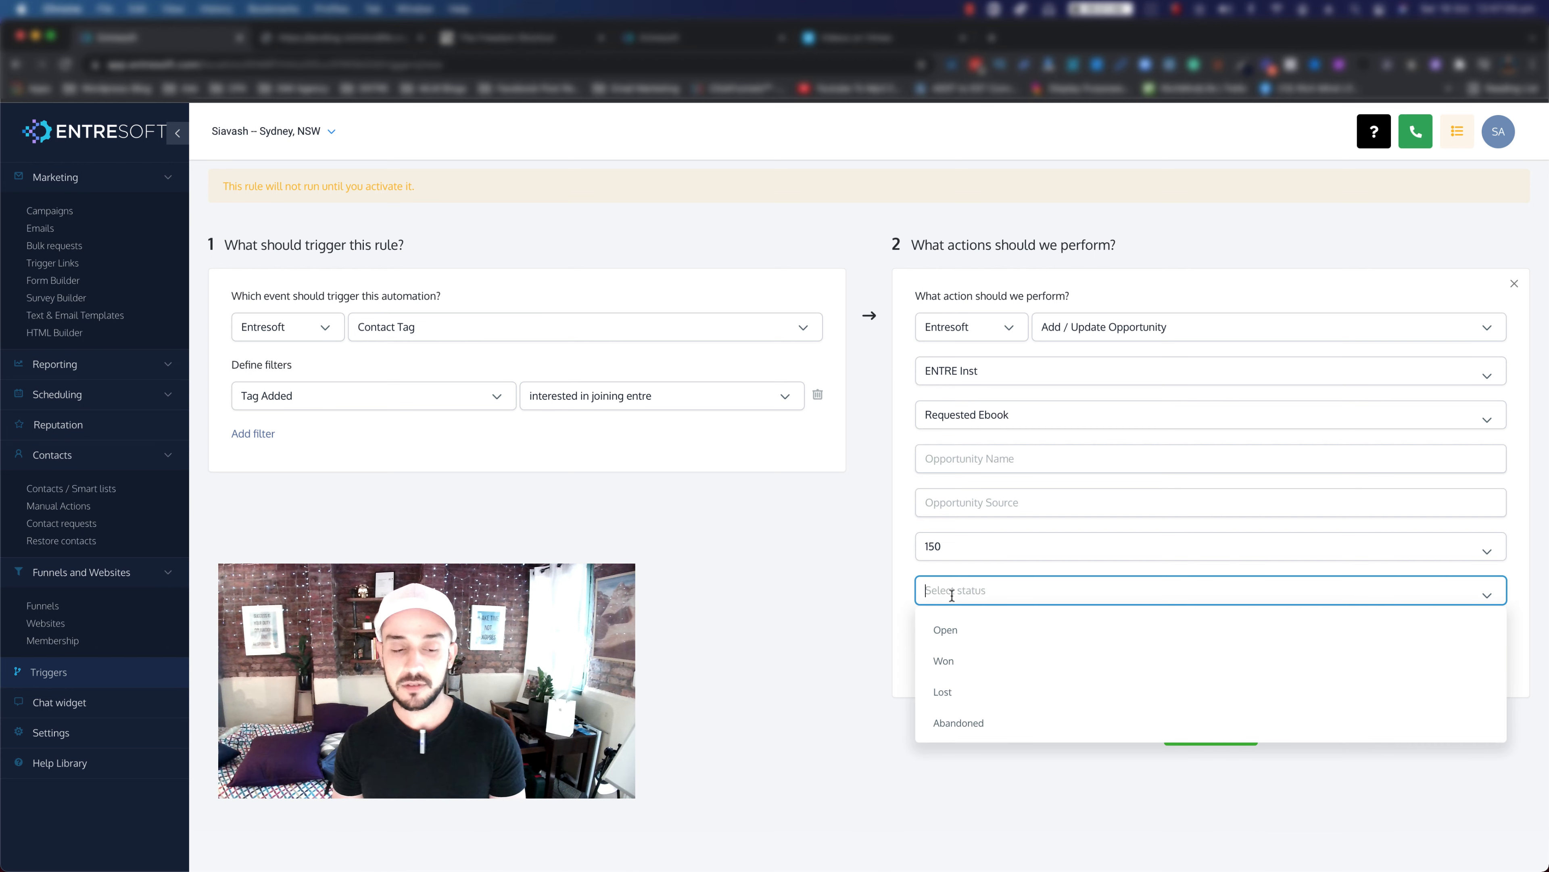
left_click(956, 617)
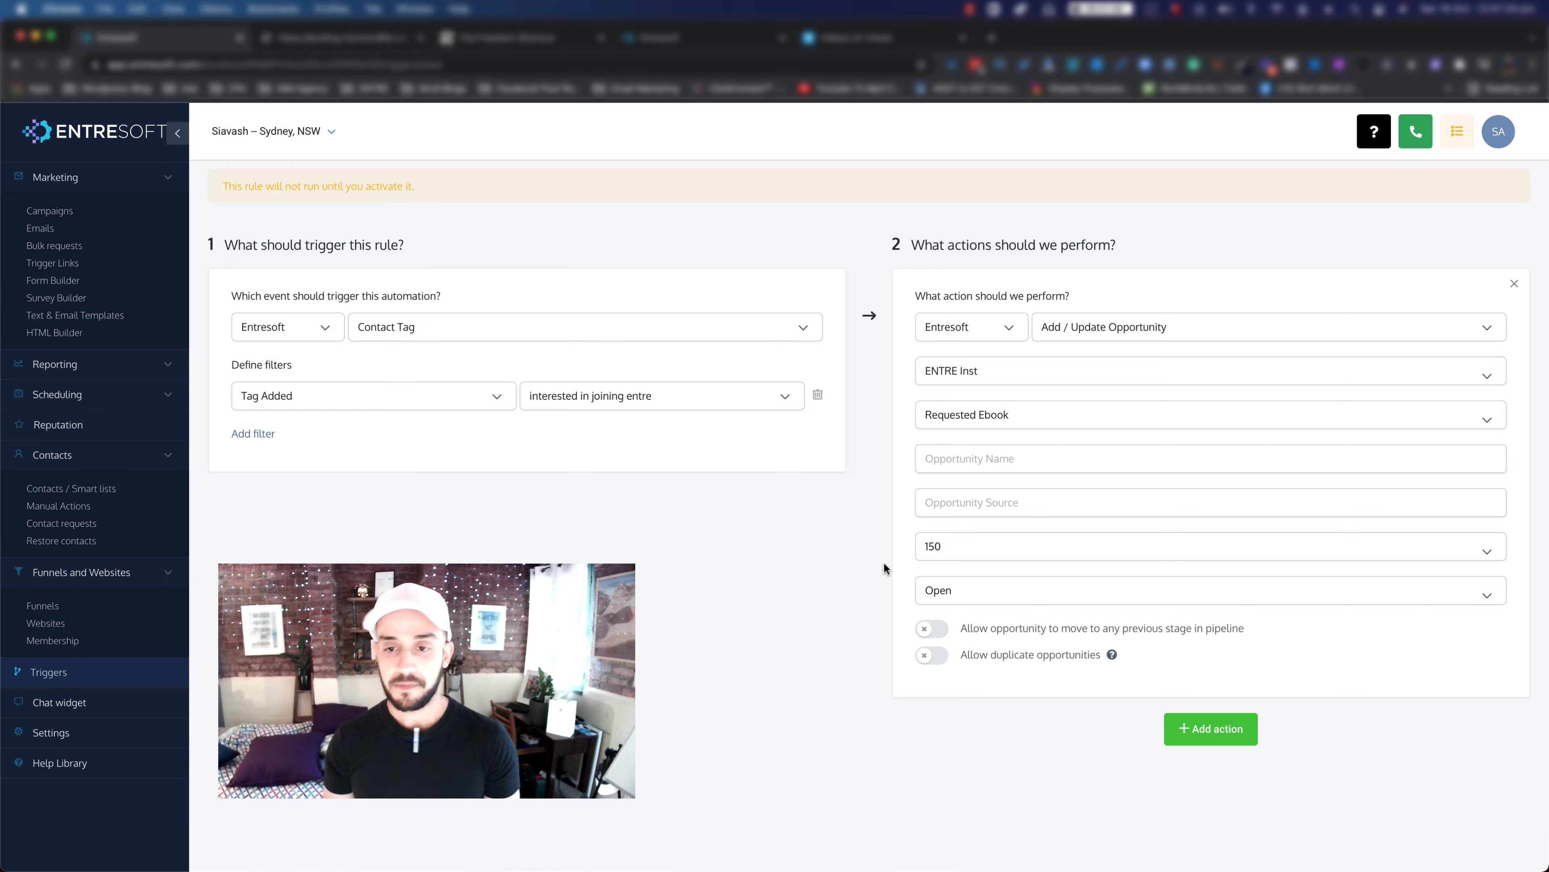
Step: Save the Add to pipeline rule and switch it from Draft to Active
scroll(884, 561, "up", 2)
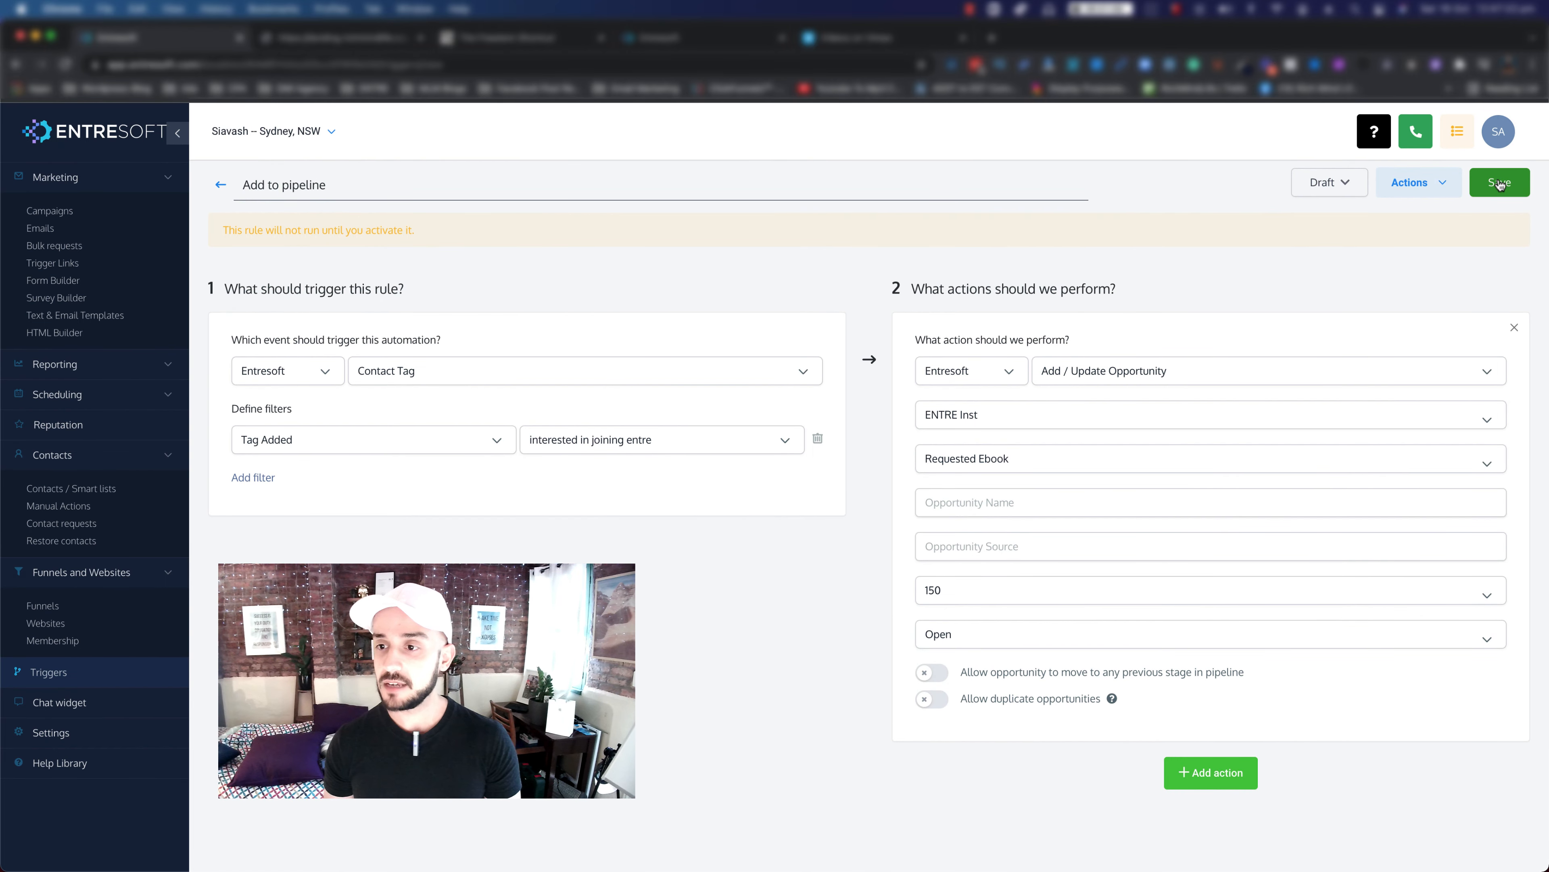
left_click(1481, 188)
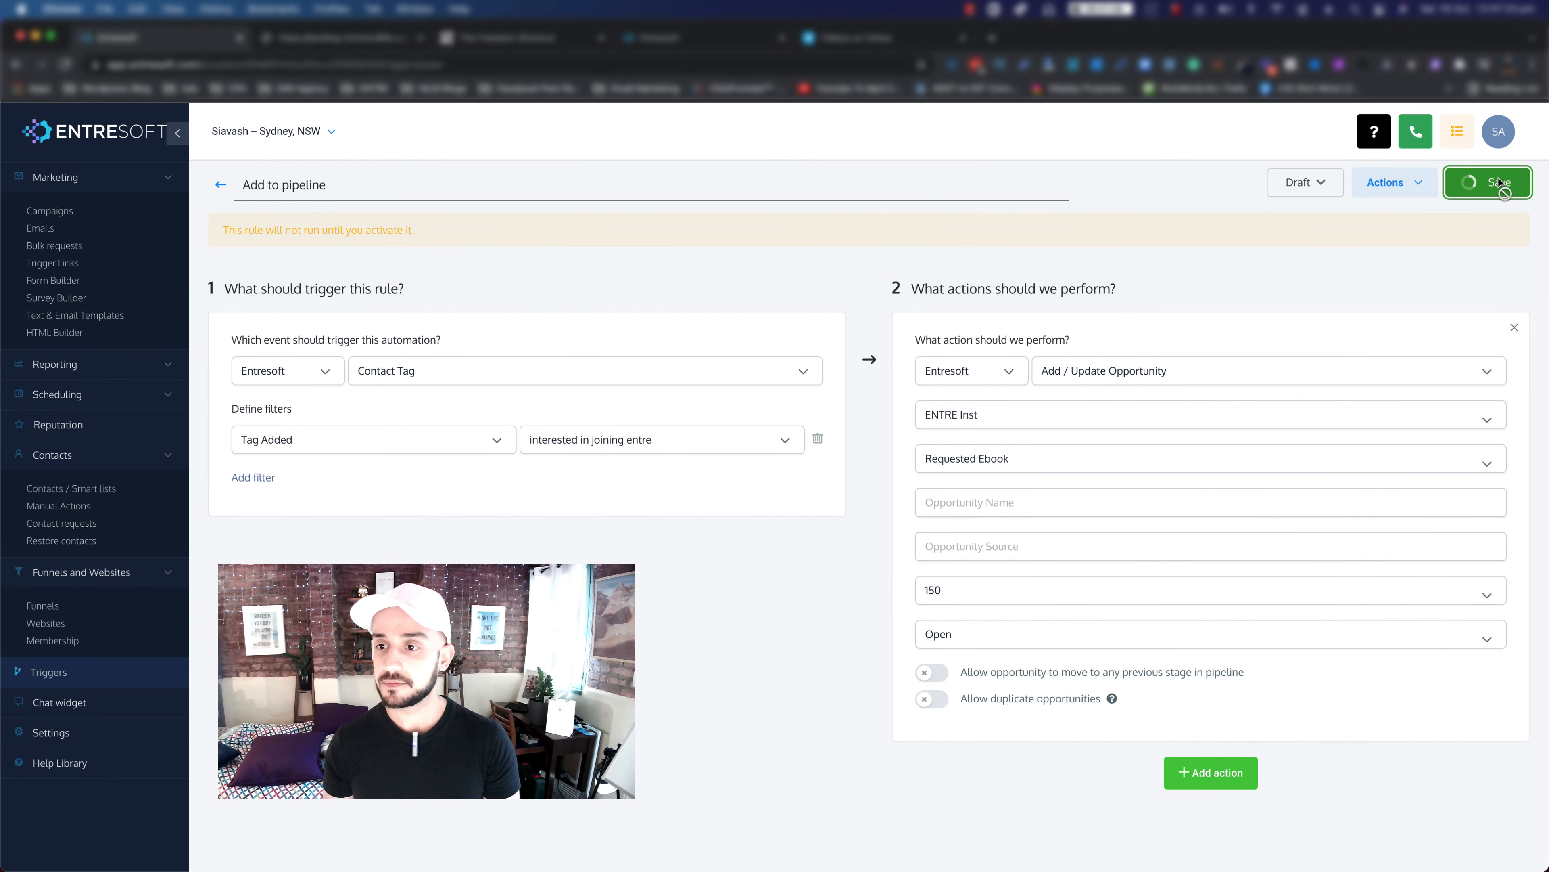
left_click(1325, 185)
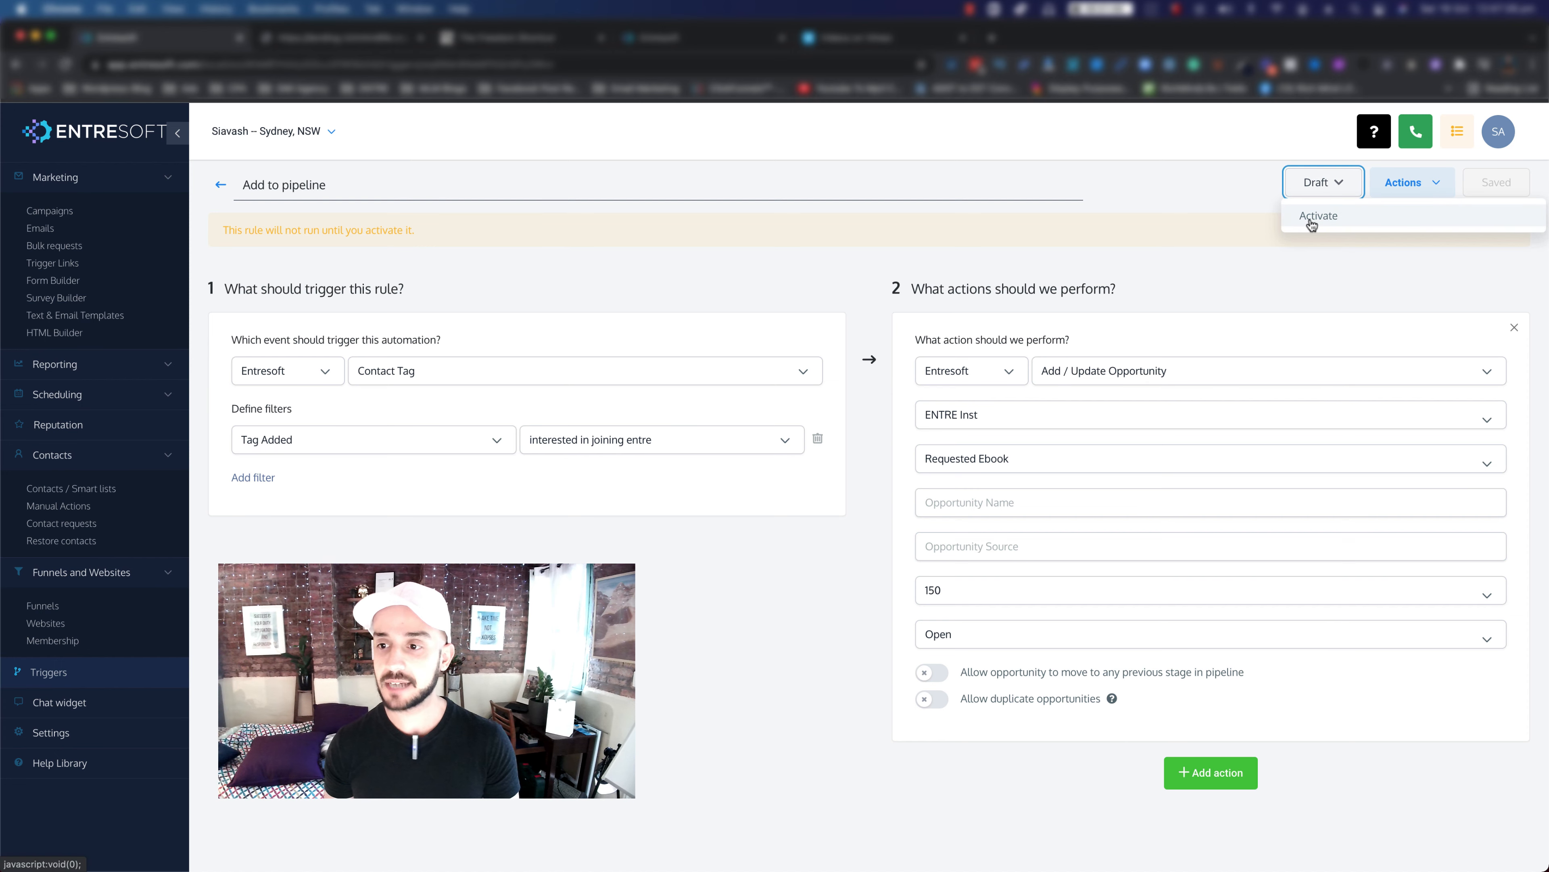
left_click(1310, 217)
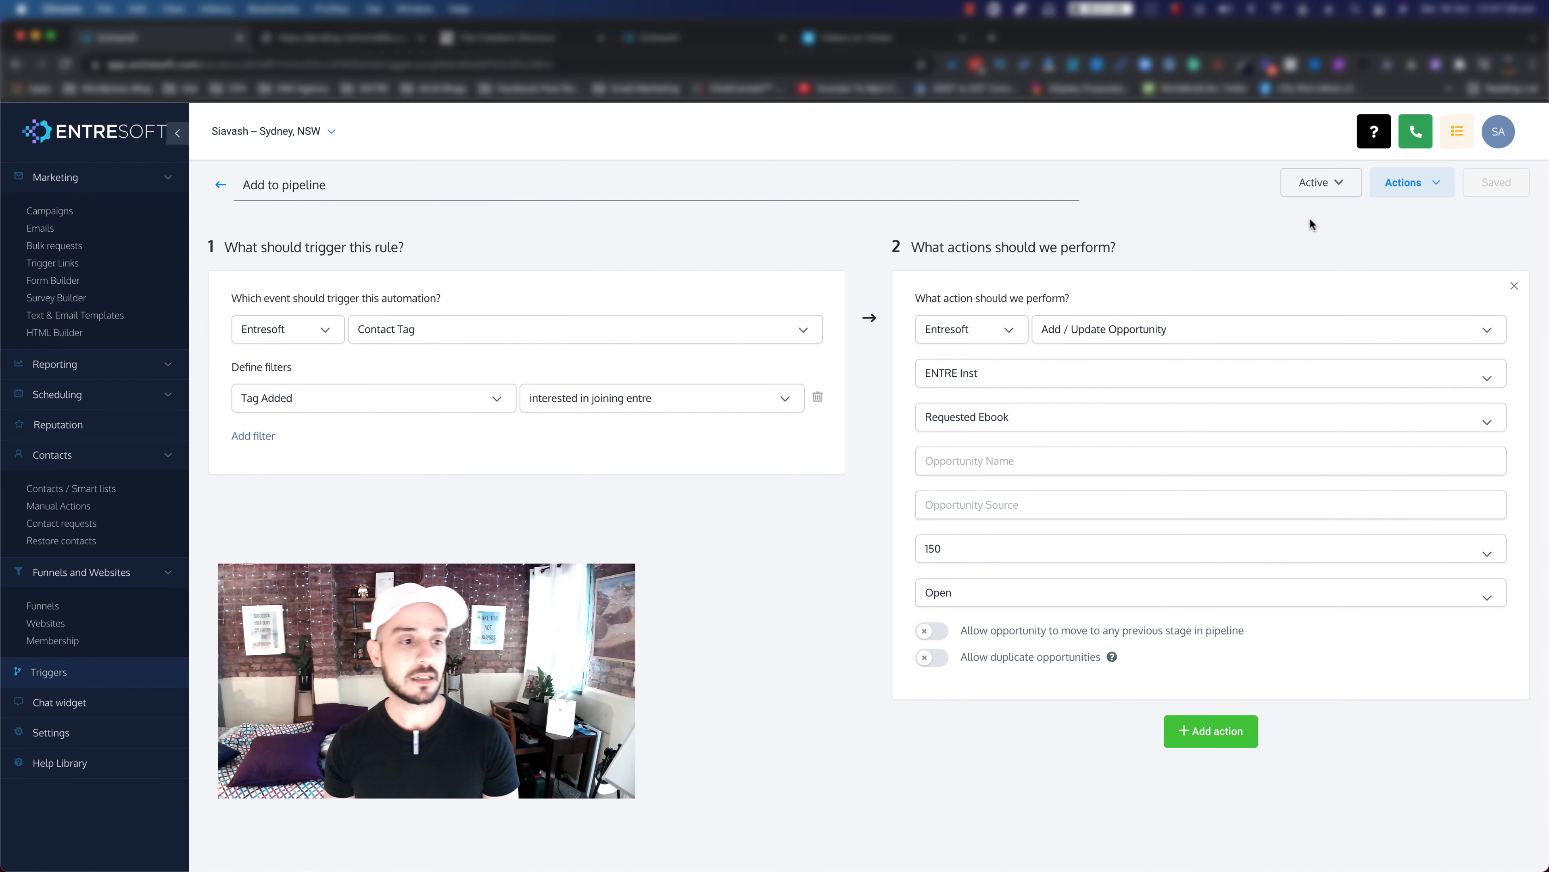
Step: From Funnels, open Awesome Funnel and launch its FREE Ebook landing page in a new tab
scroll(116, 342, "up", 1)
scroll(91, 367, "up", 3)
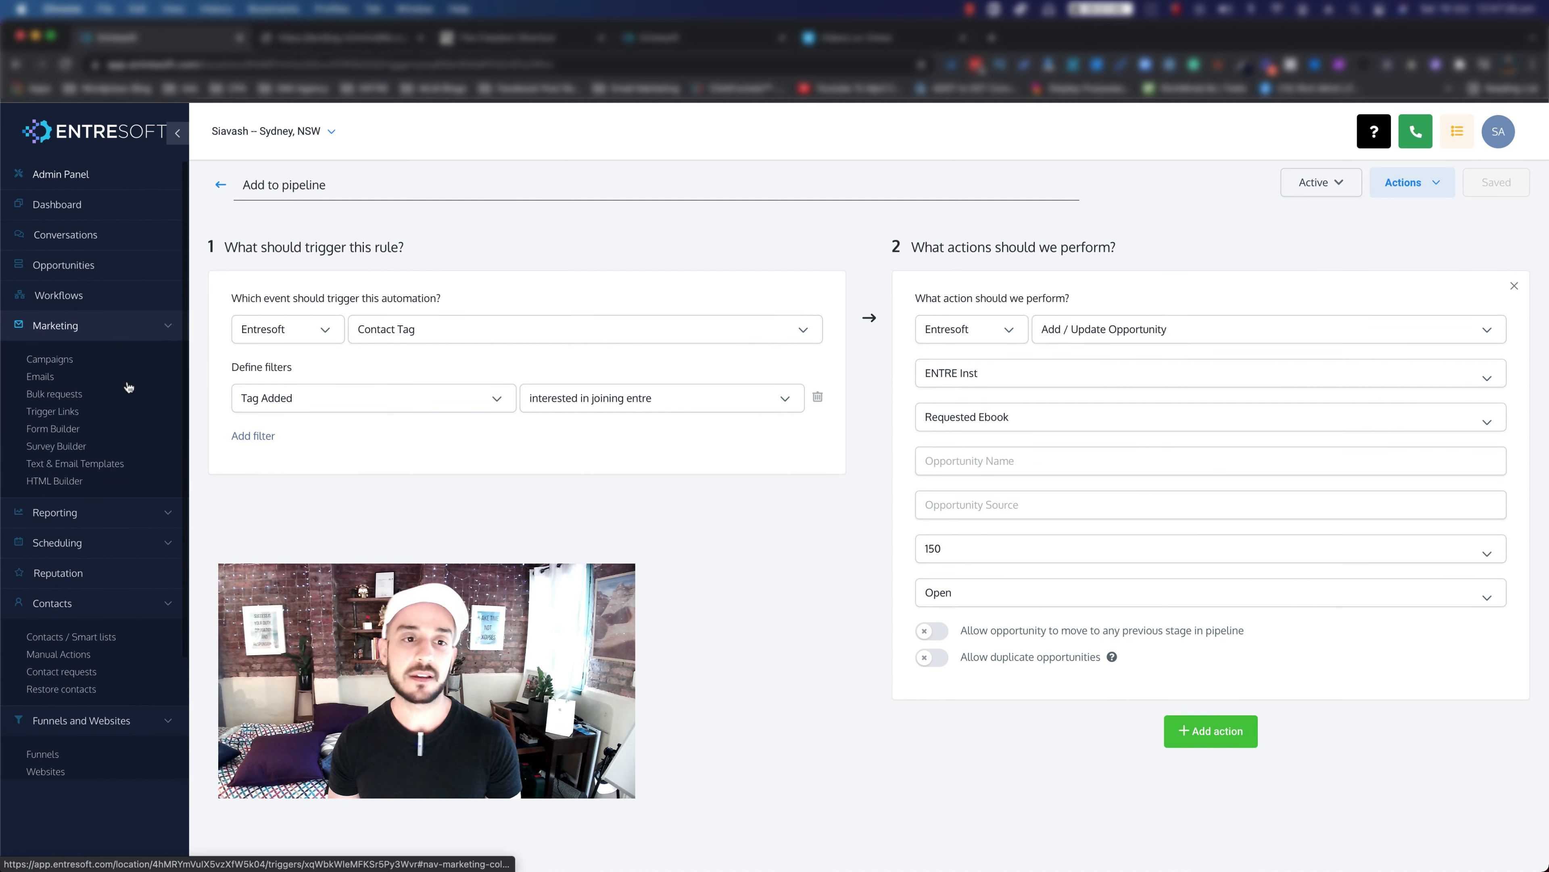
scroll(112, 415, "down", 1)
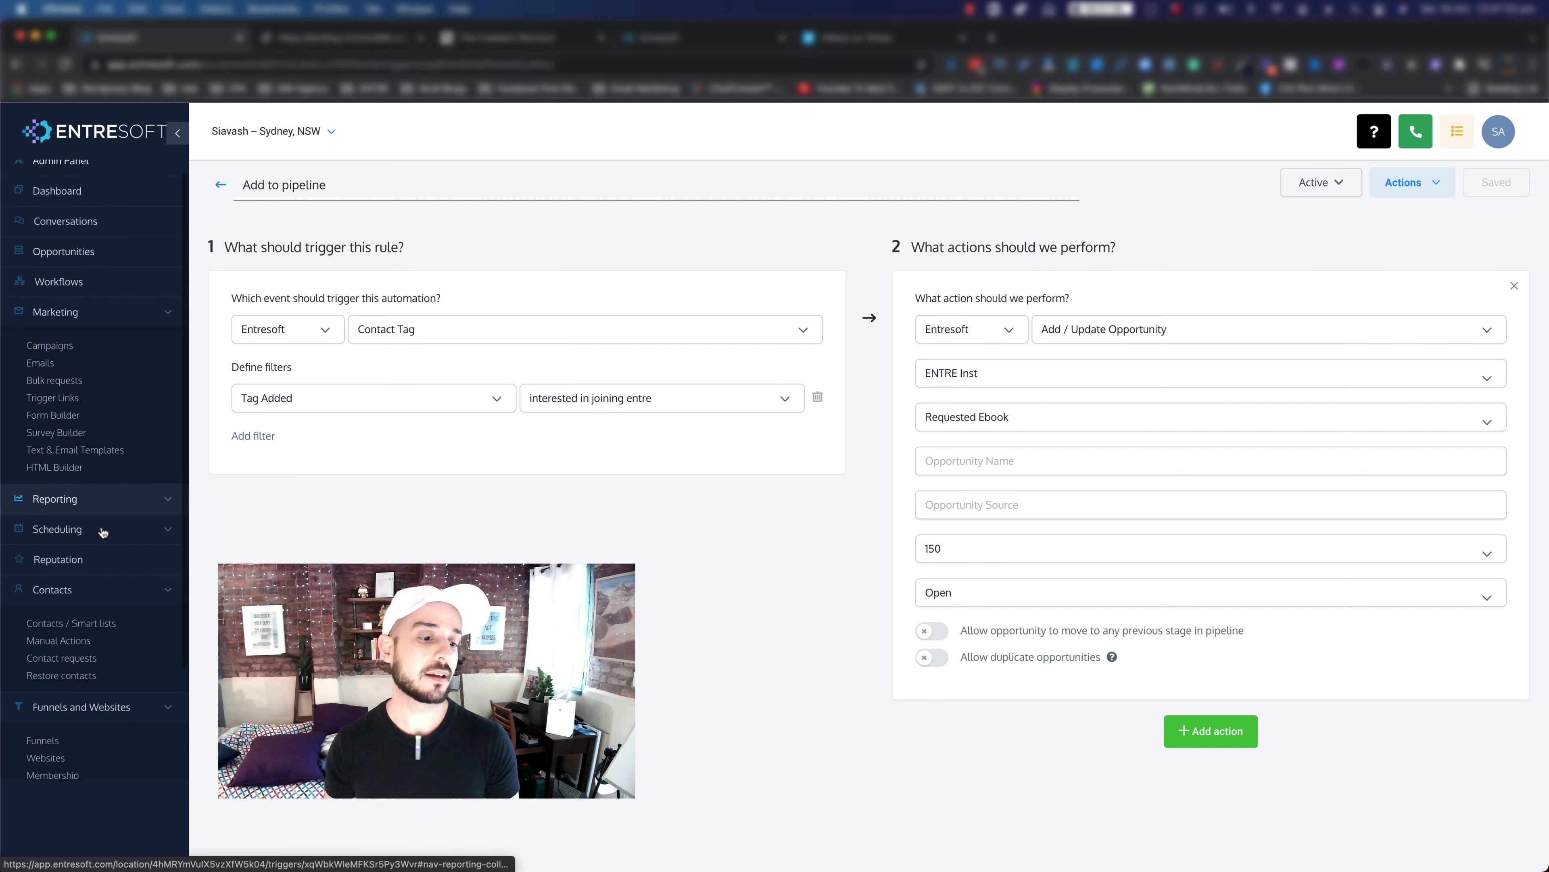
scroll(45, 610, "down", 3)
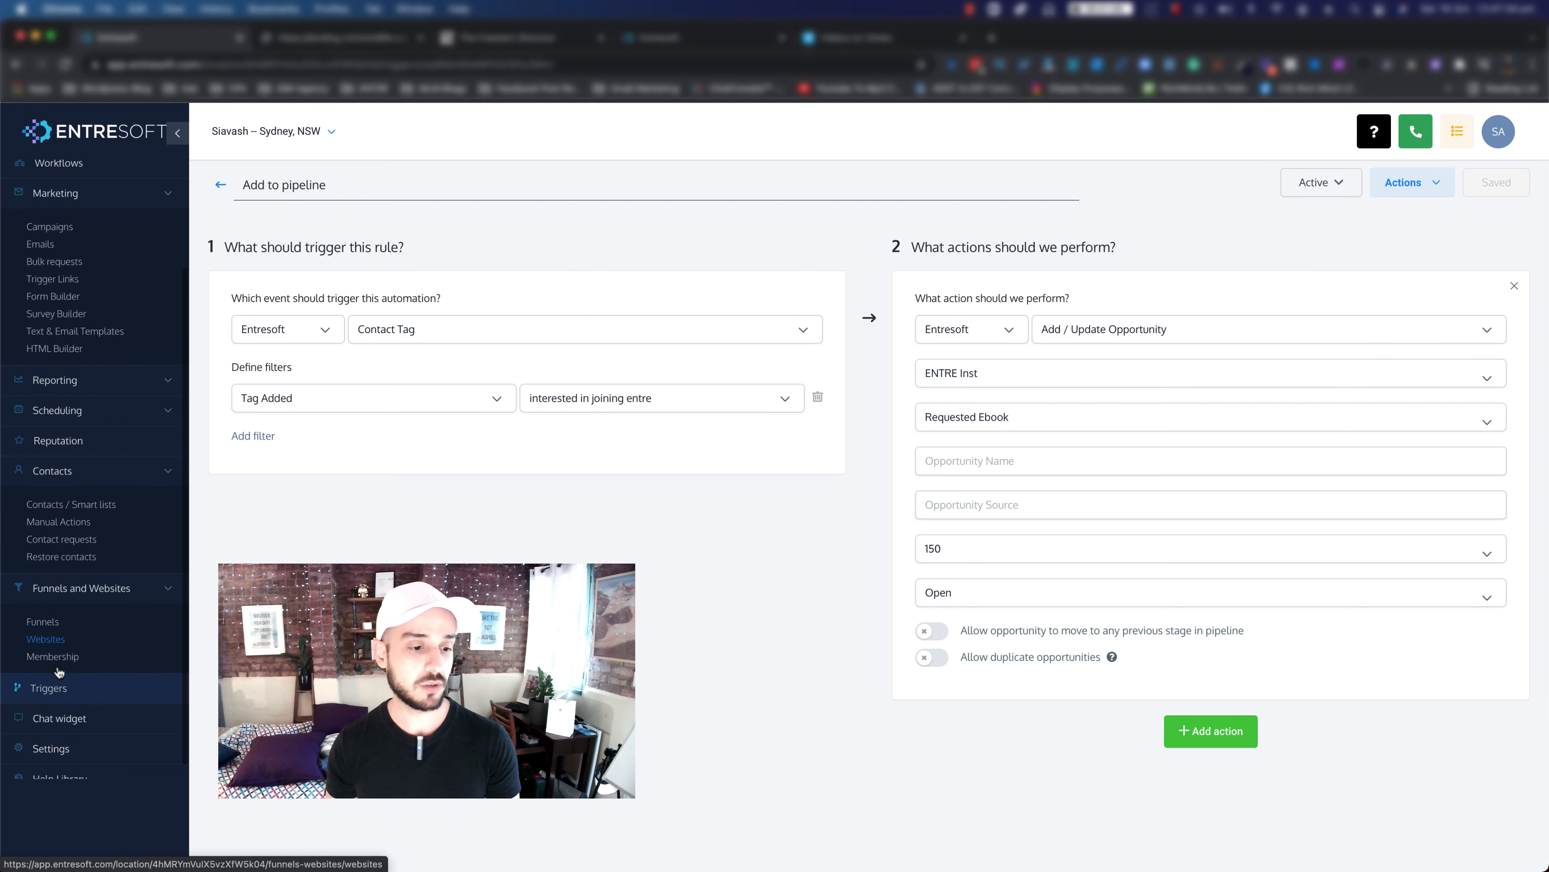
left_click(46, 611)
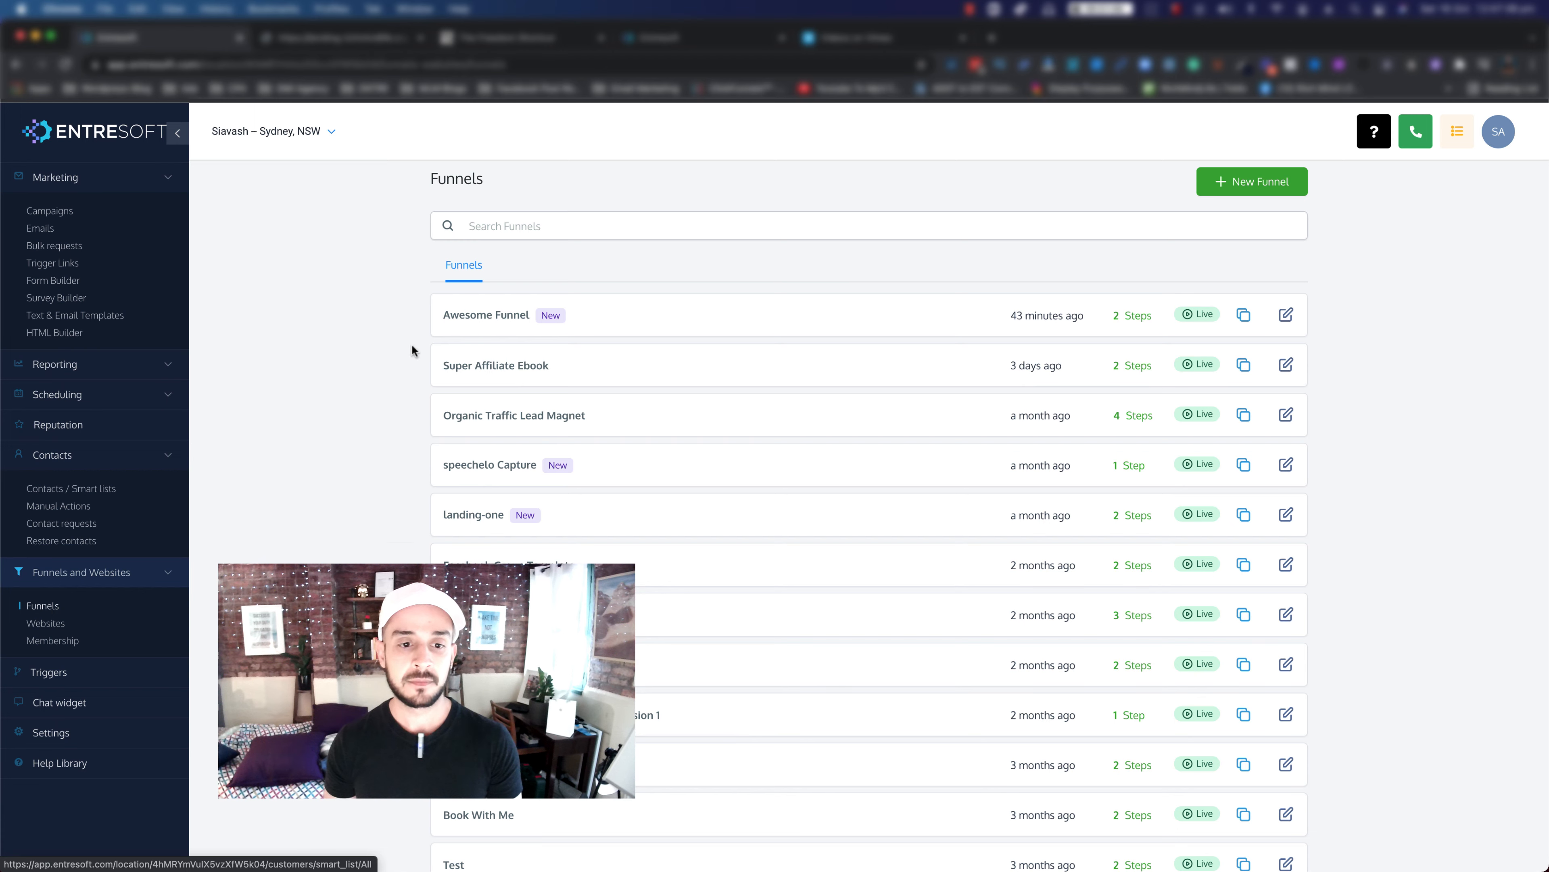
left_click(444, 312)
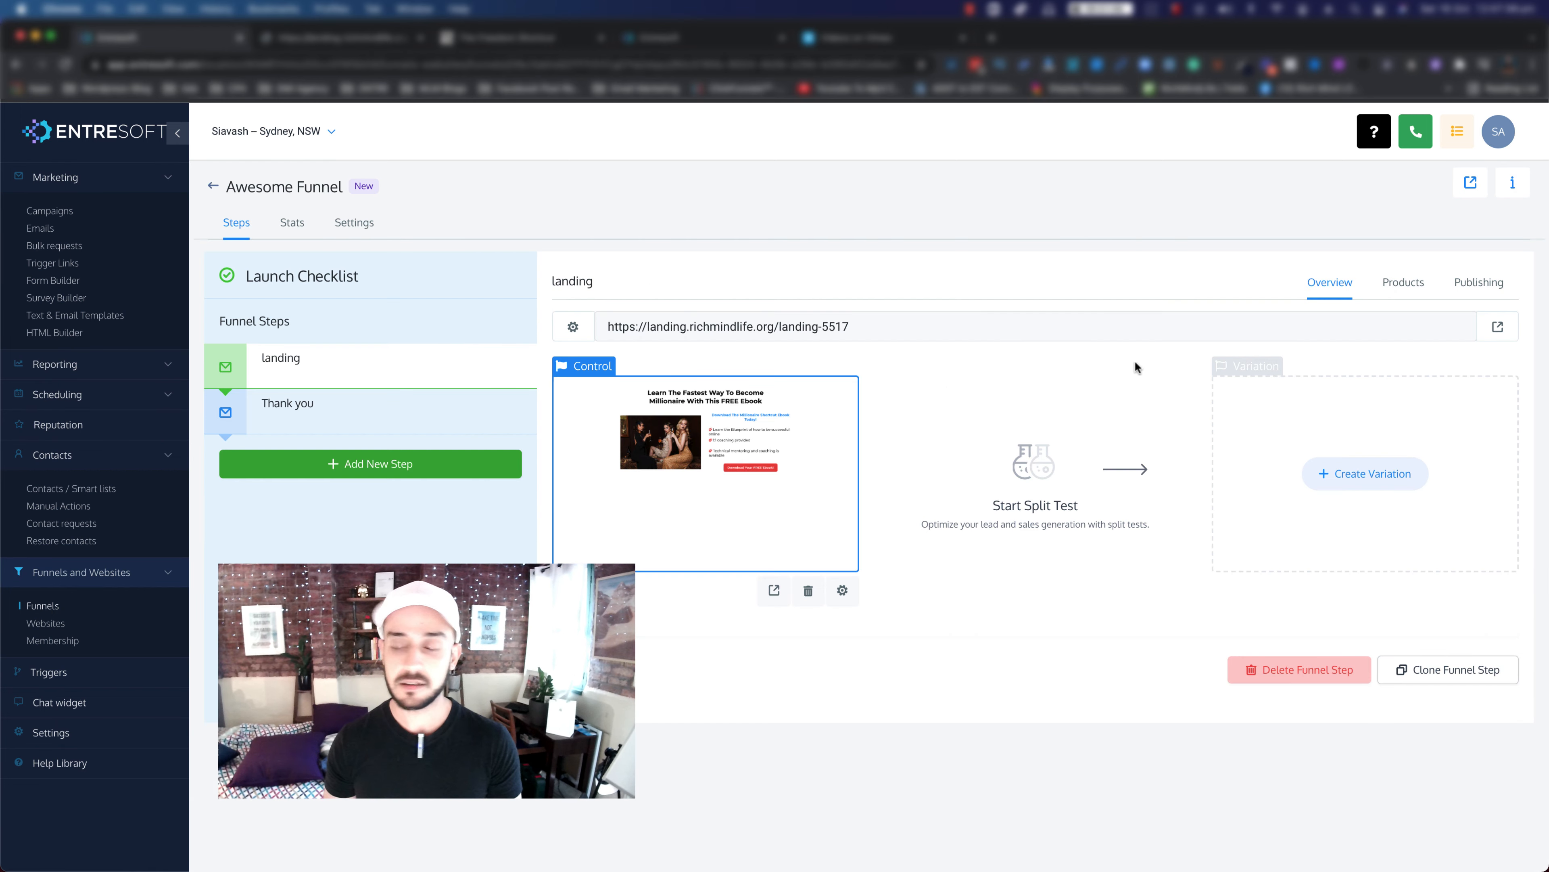
left_click(1498, 329)
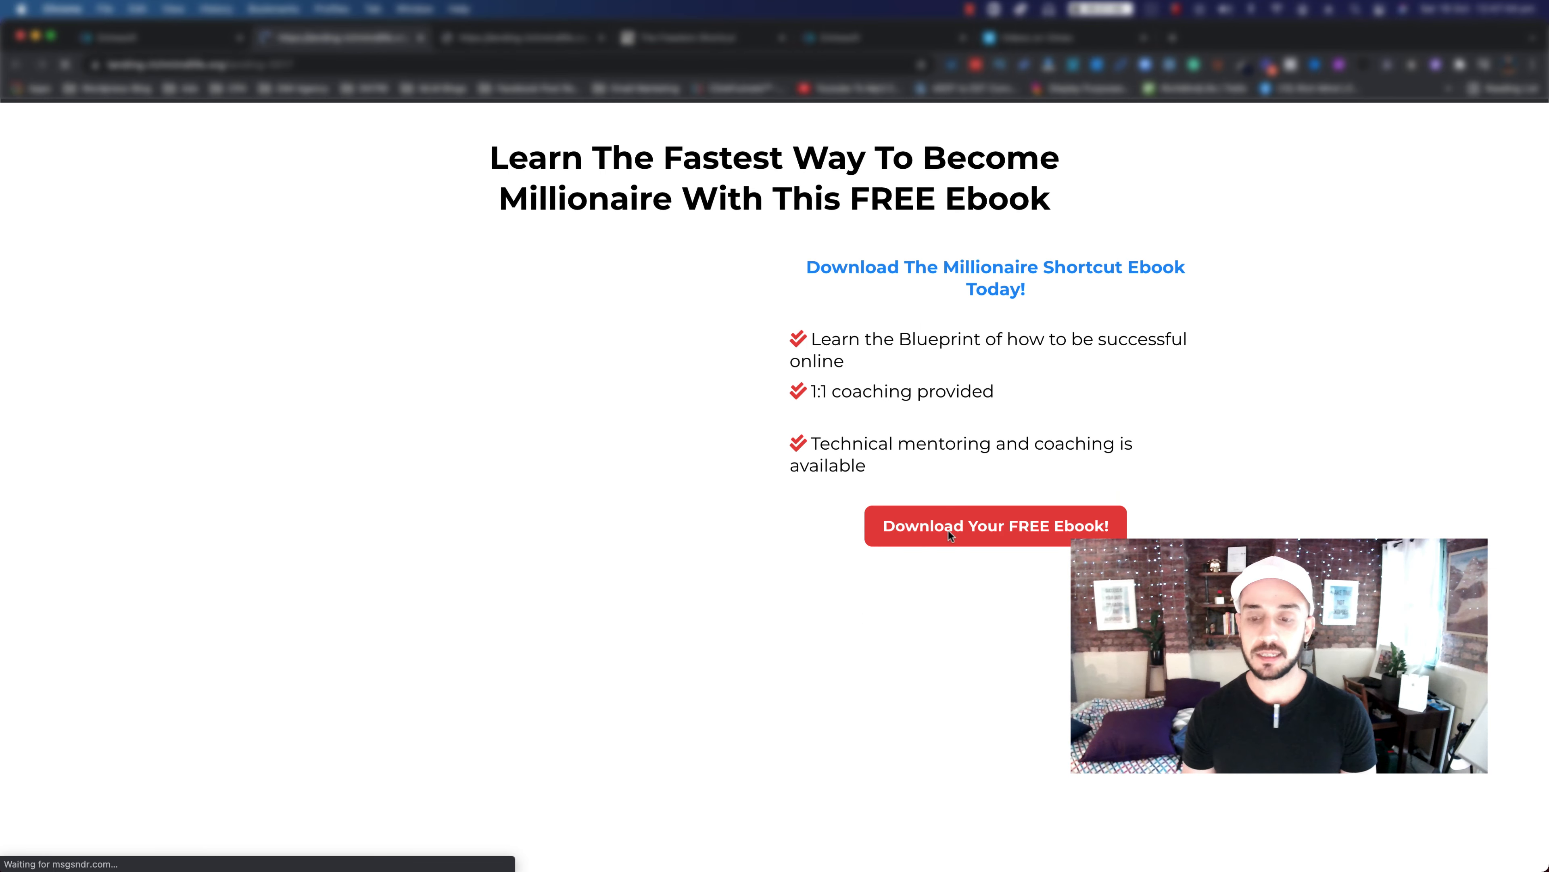
Step: Submit the ebook signup popup with a test first name and email, then return to Entresoft
left_click(965, 529)
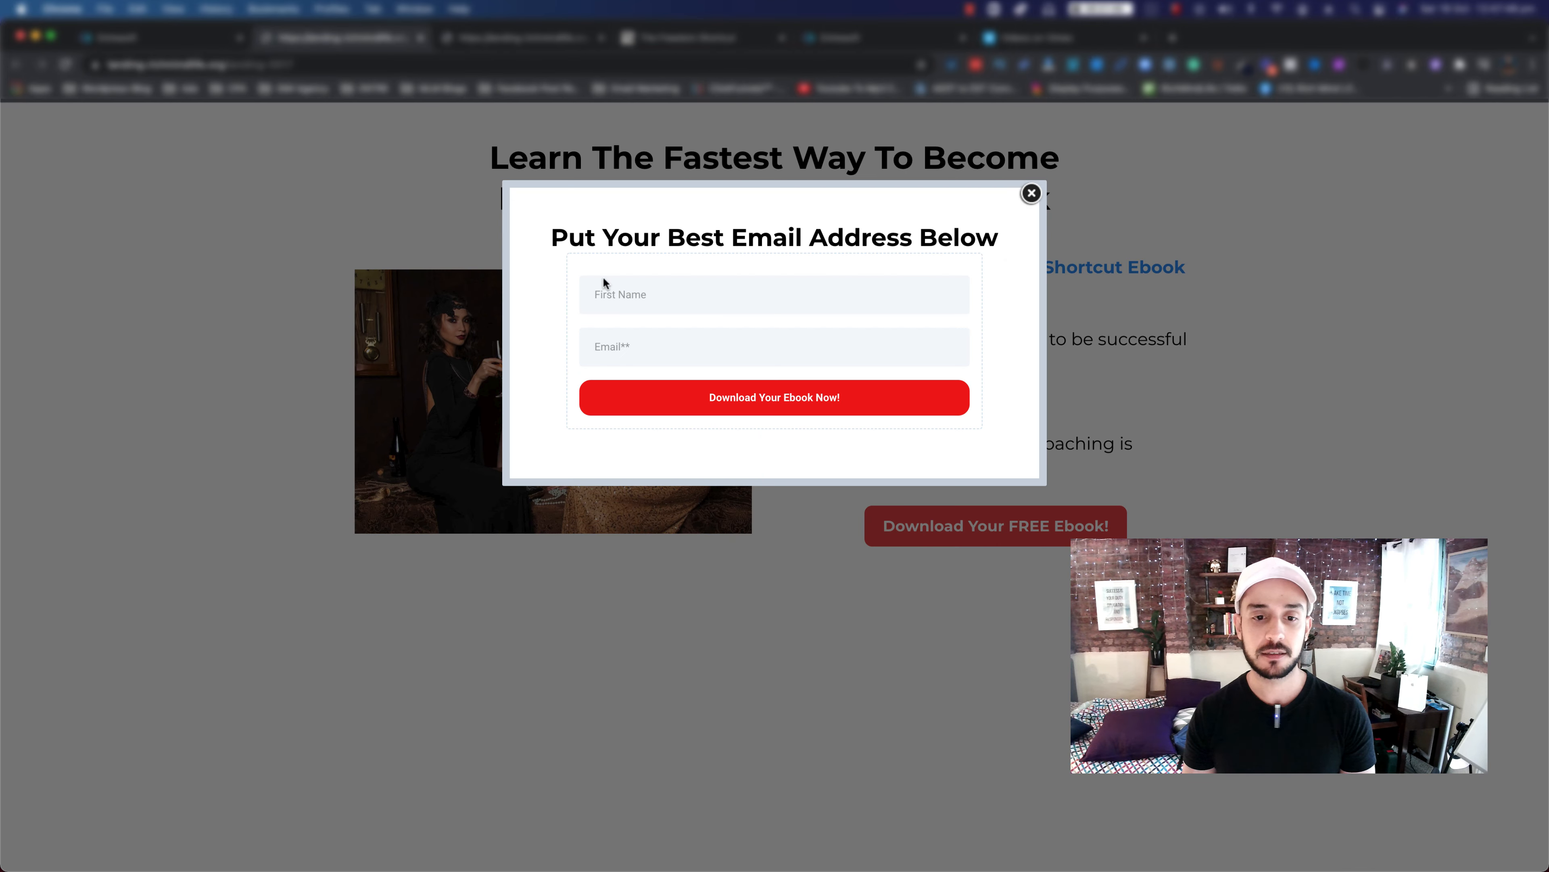
left_click(654, 290)
type("fawef")
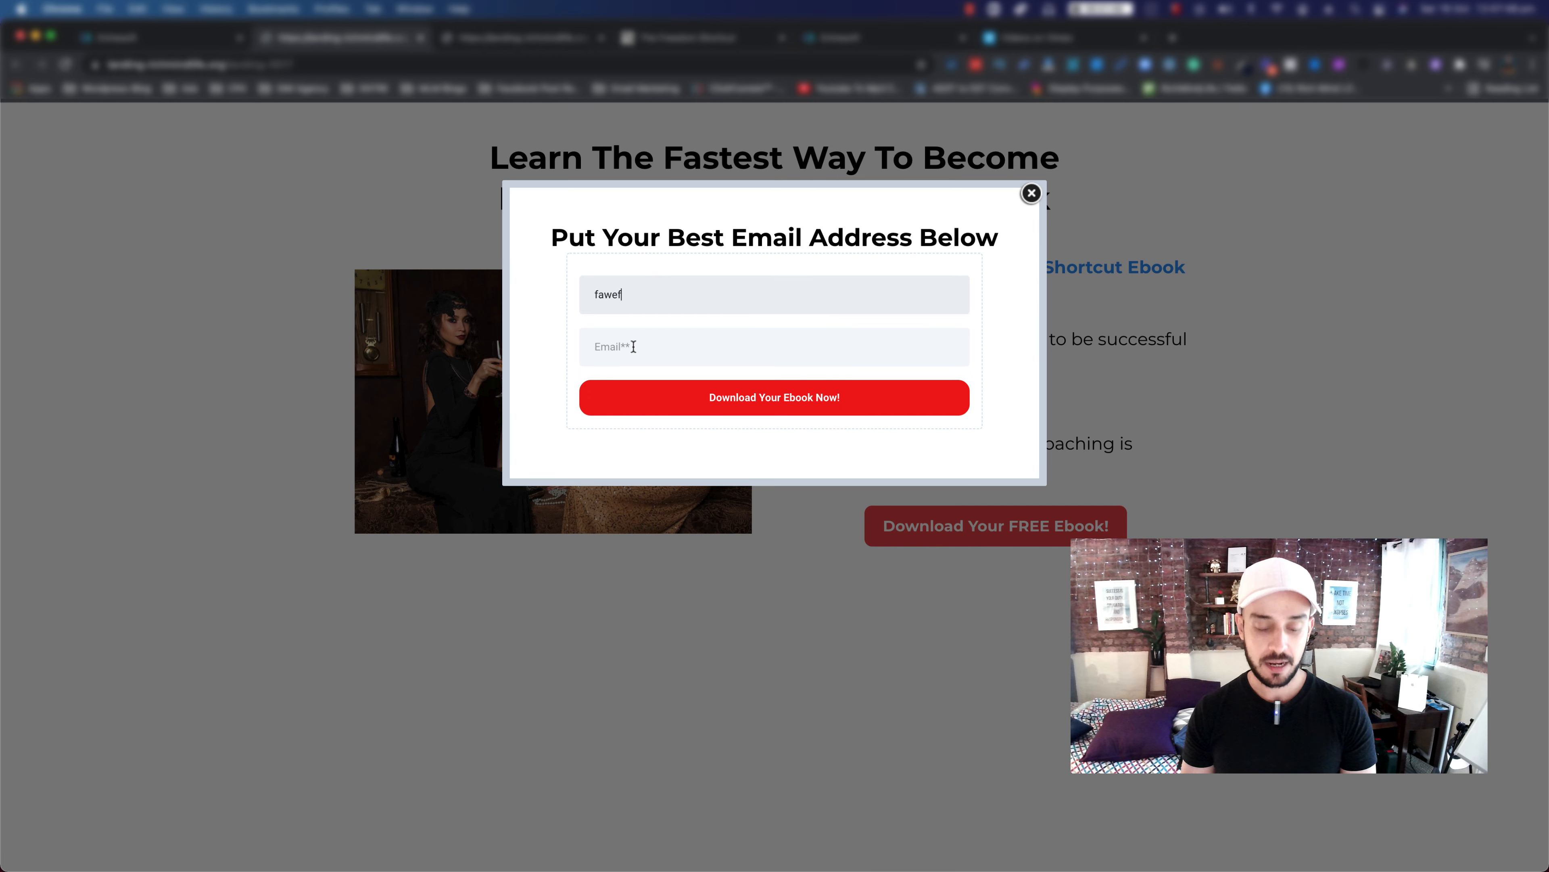
left_click(634, 346)
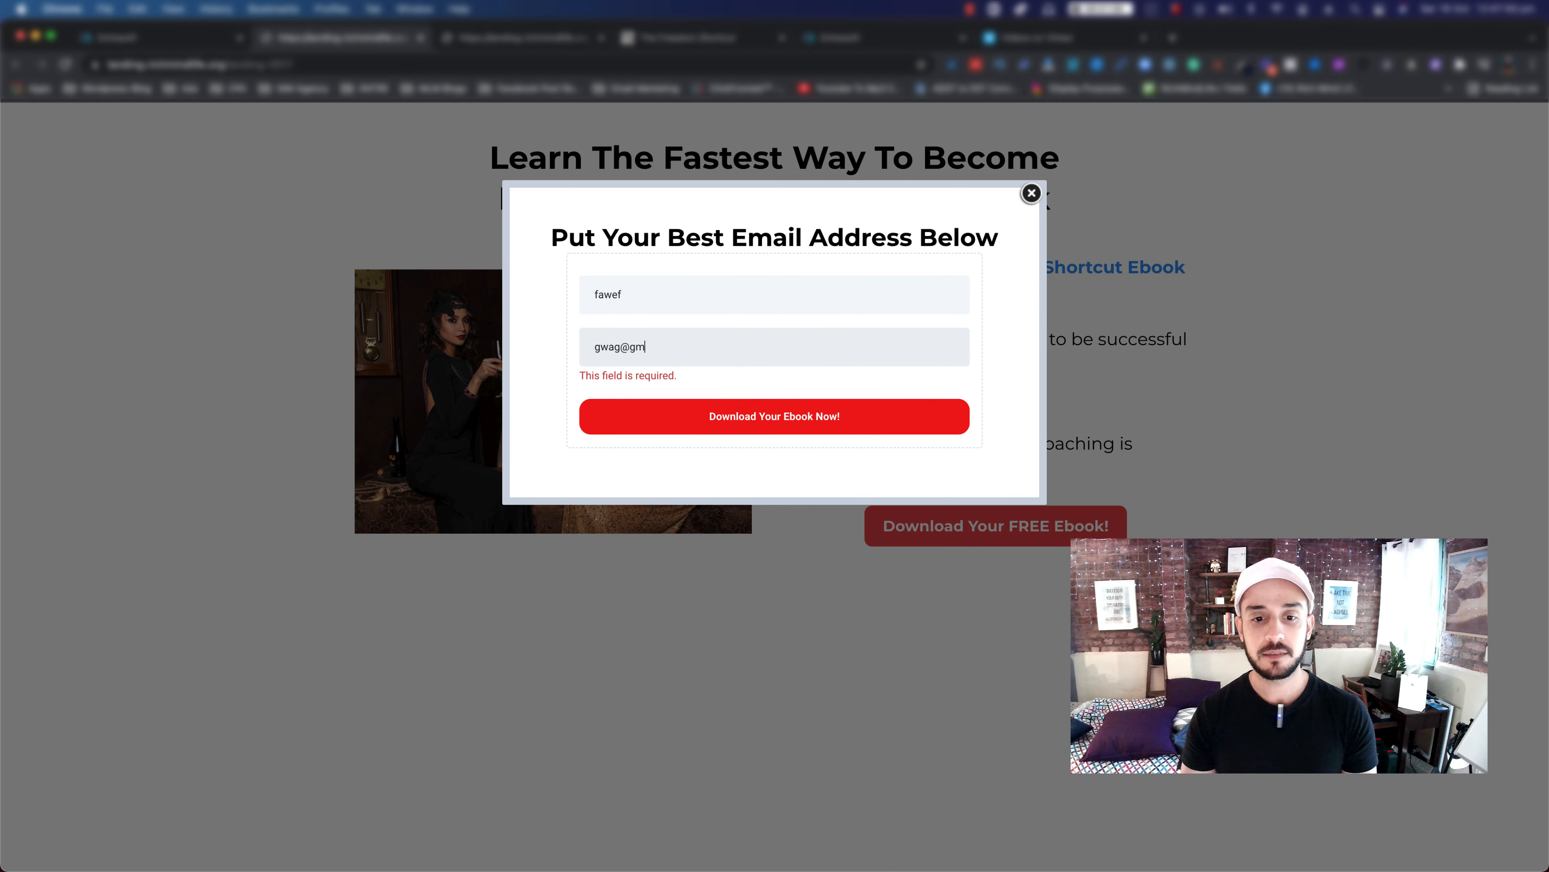
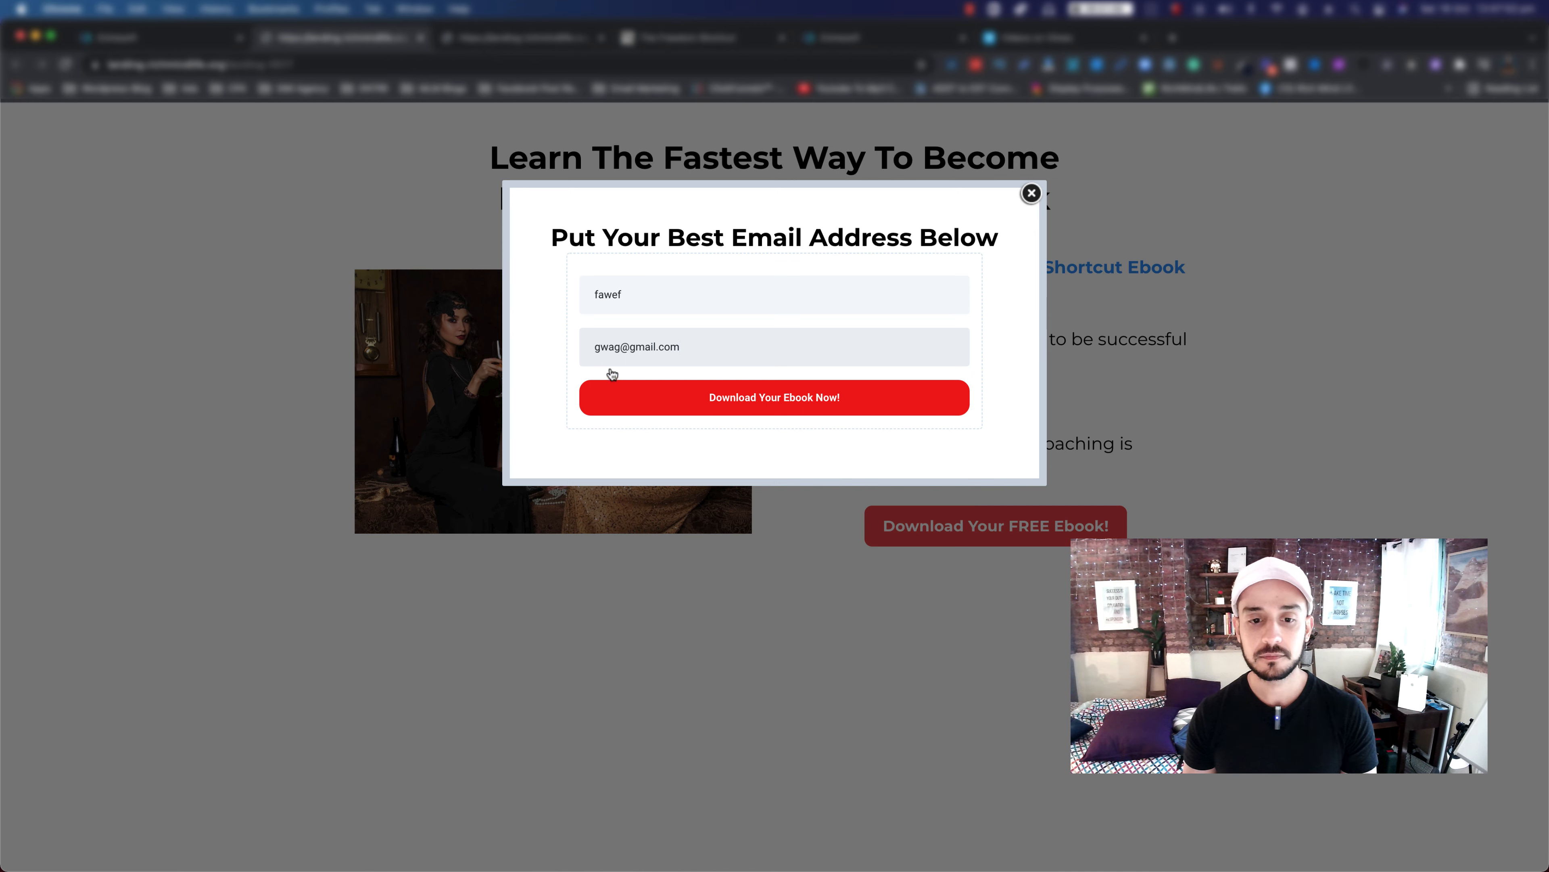
left_click(621, 346)
type("2")
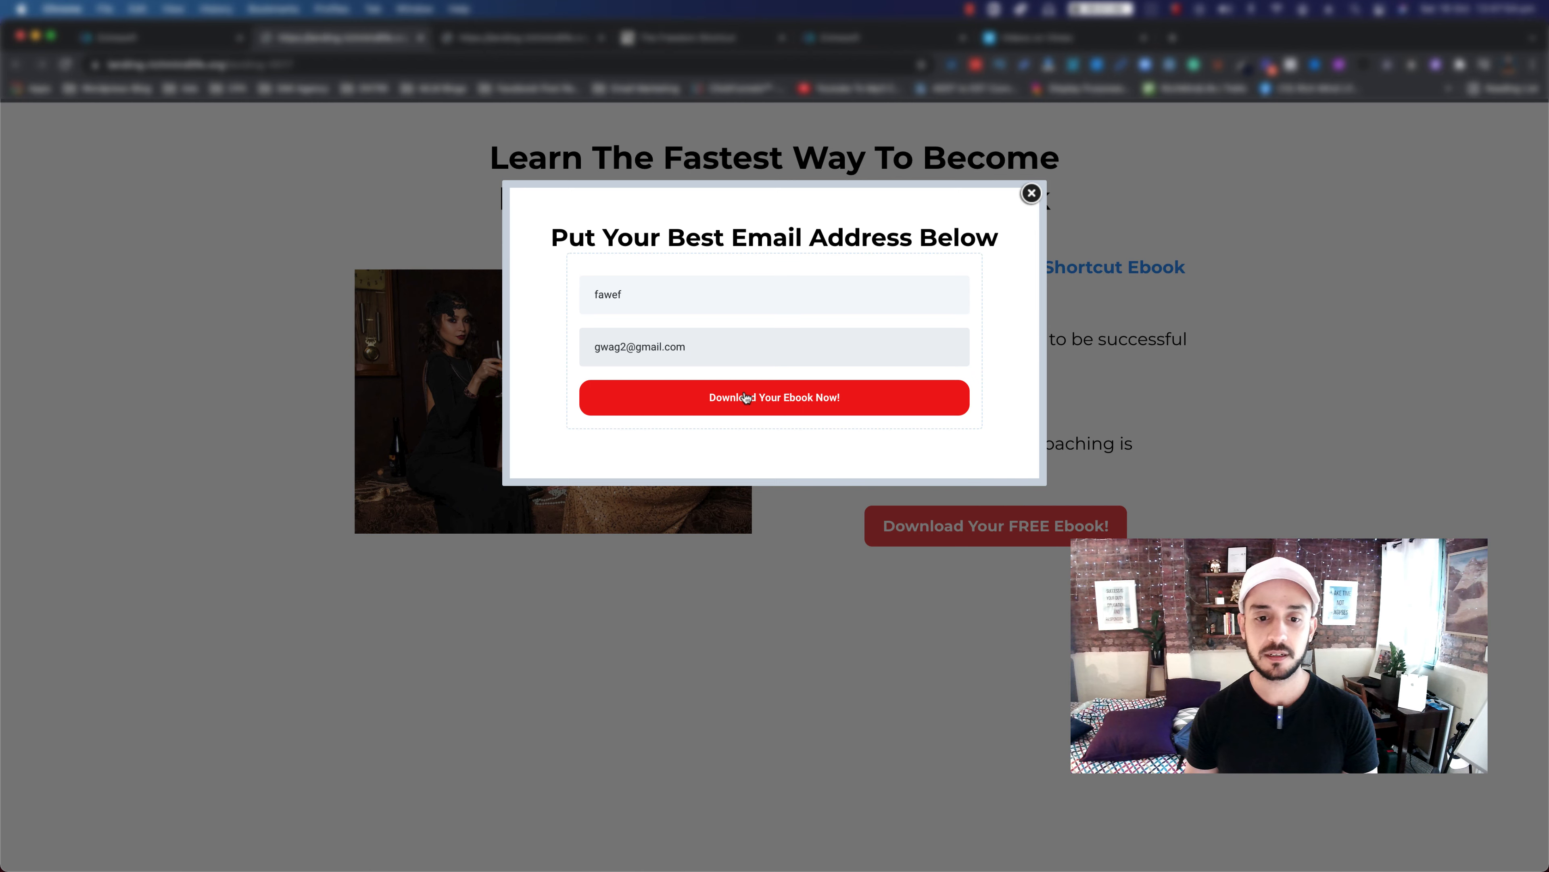
left_click(746, 398)
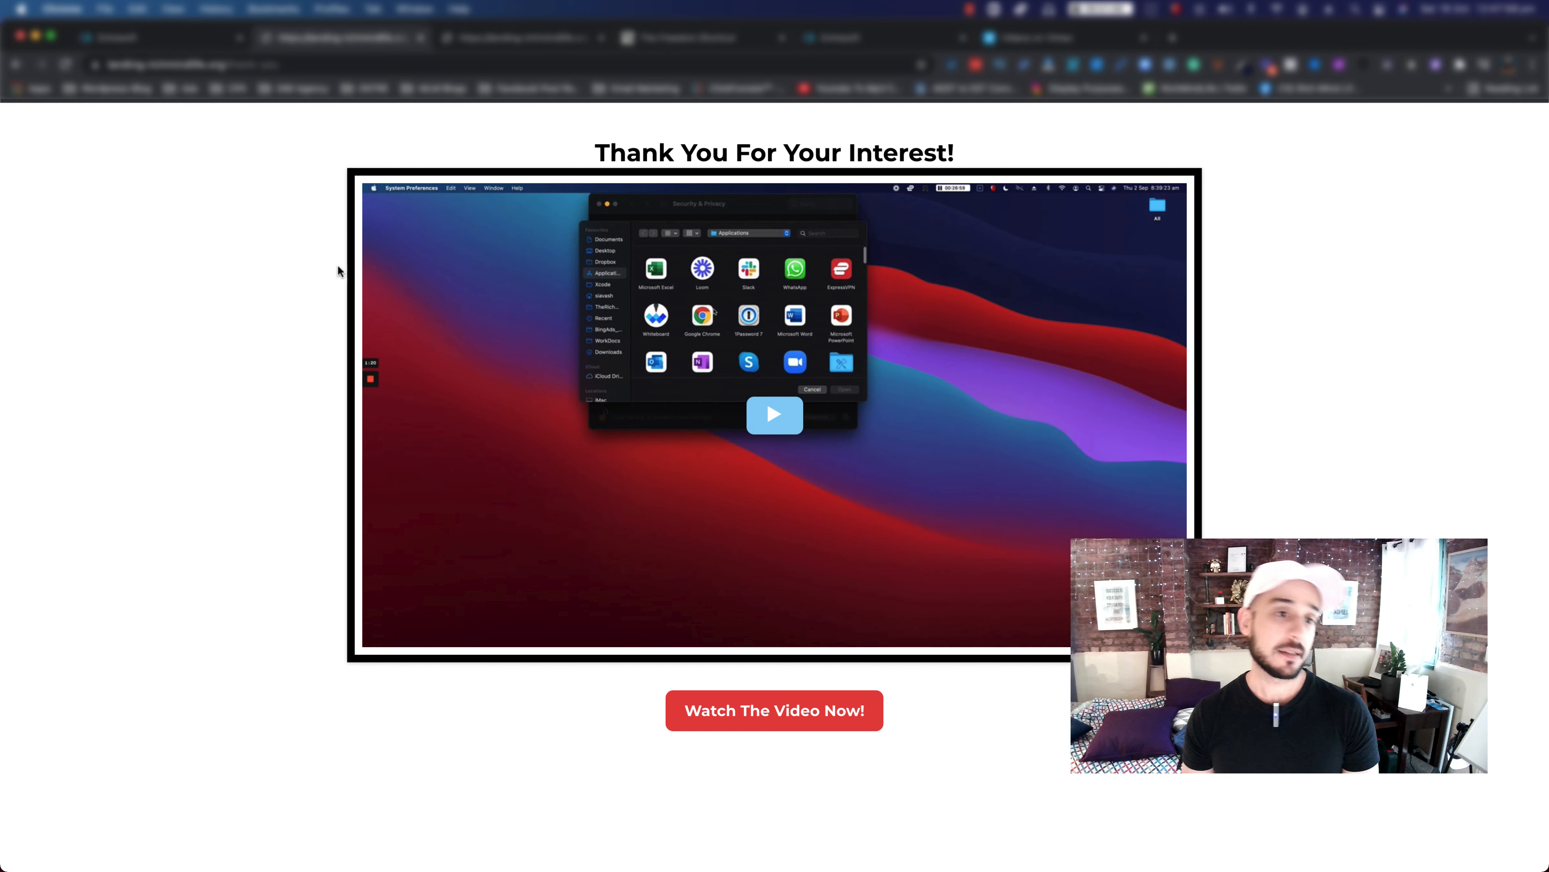
left_click(153, 43)
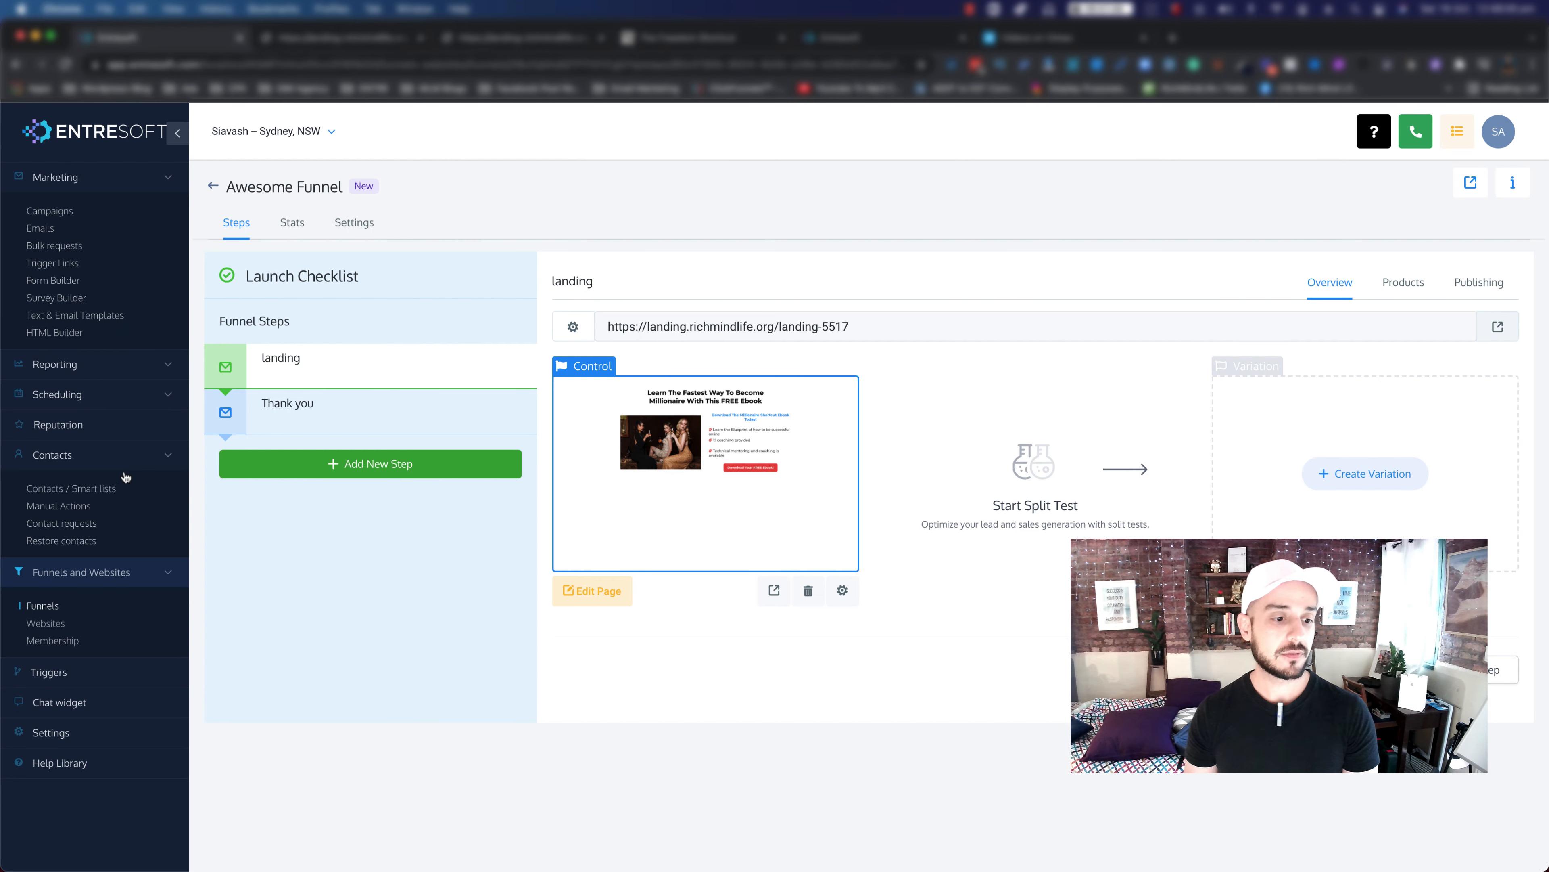
Step: Open Contacts and find the new test sign-up tagged 'interested in joining entre' at the top
left_click(77, 493)
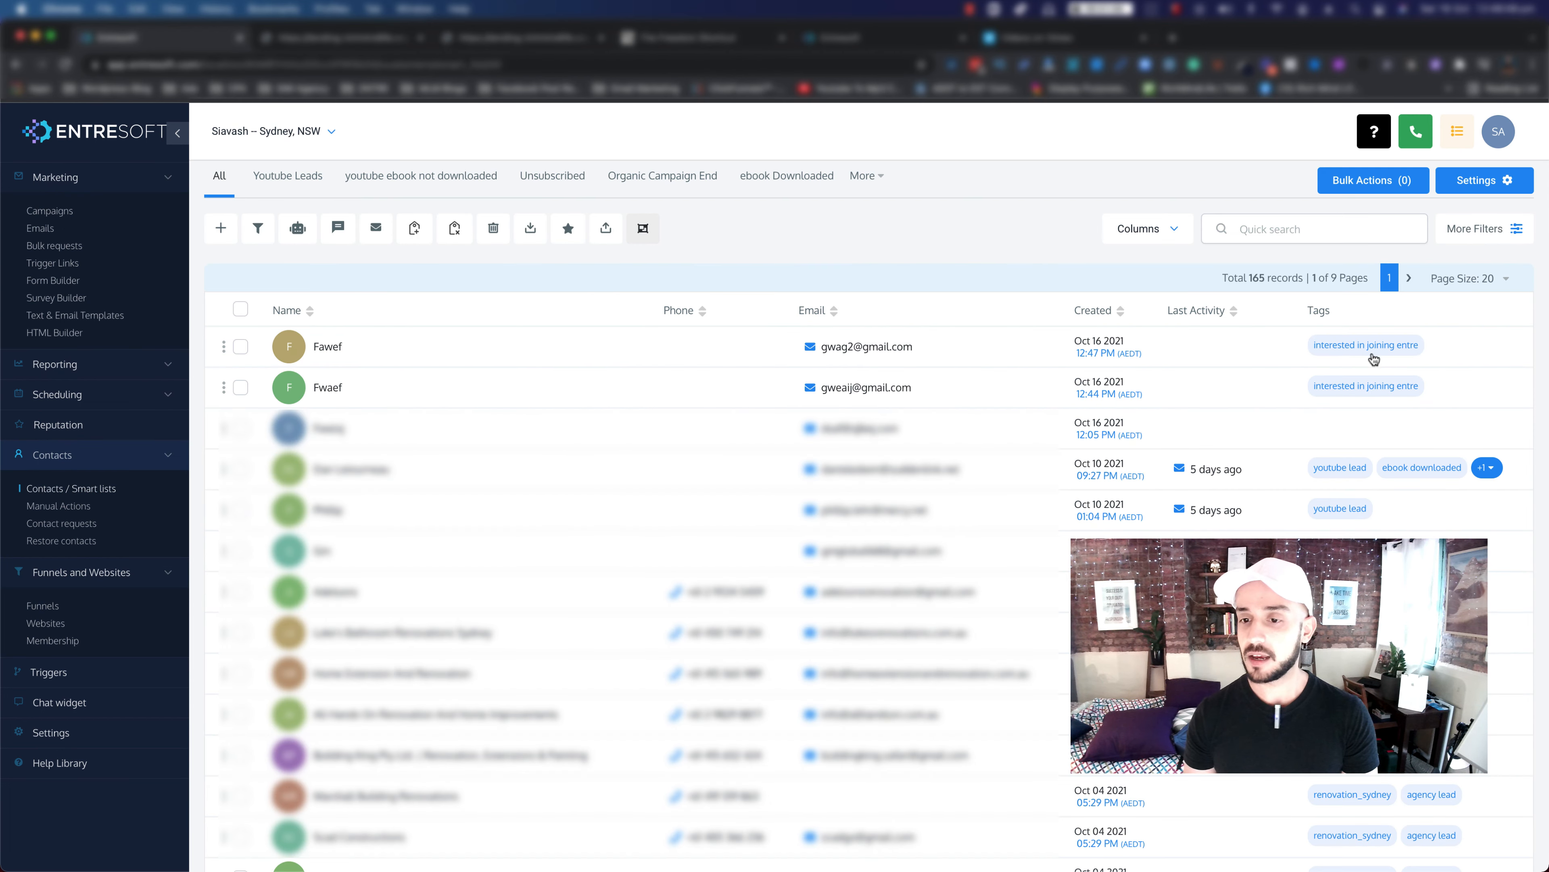
scroll(115, 357, "up", 3)
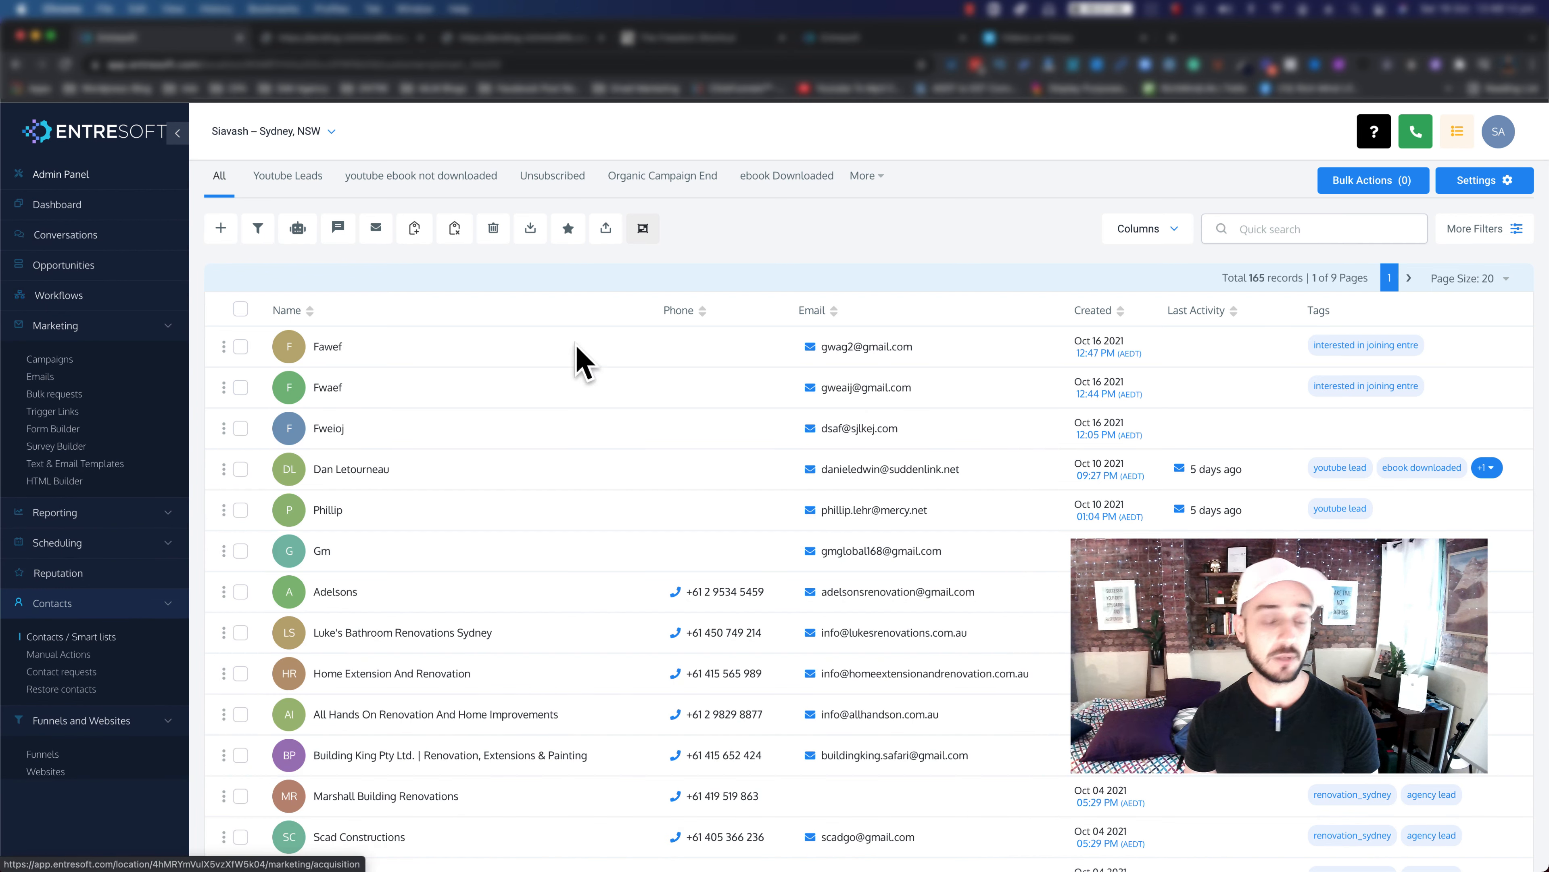
Step: Inspect the test lead's A$150 opportunity in ENTRE Inst's Requested Ebook stage, then close it
left_click(88, 274)
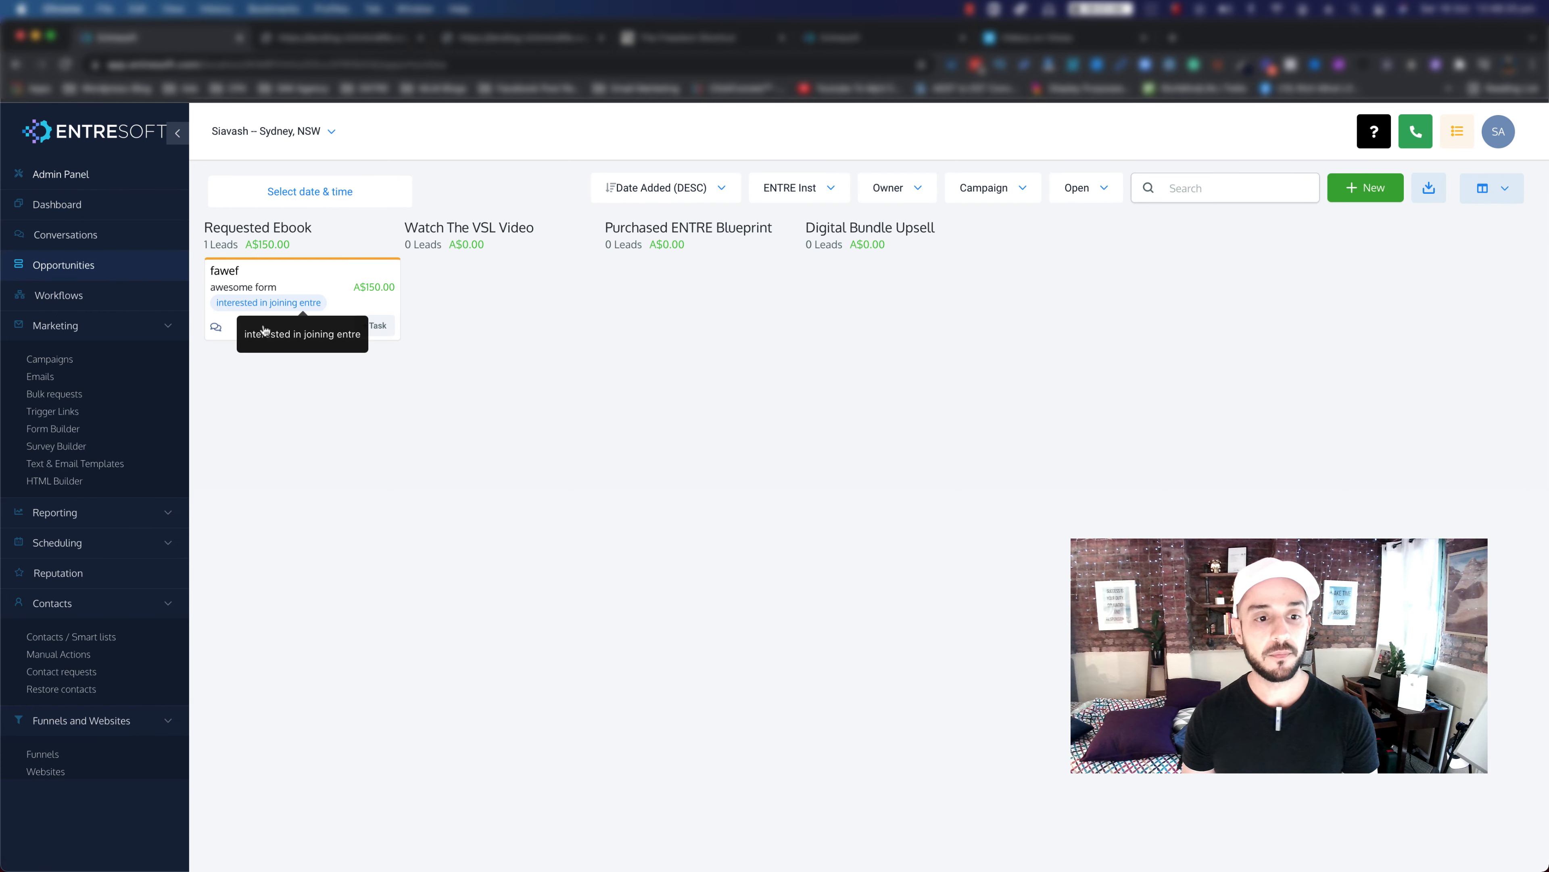
left_click(302, 279)
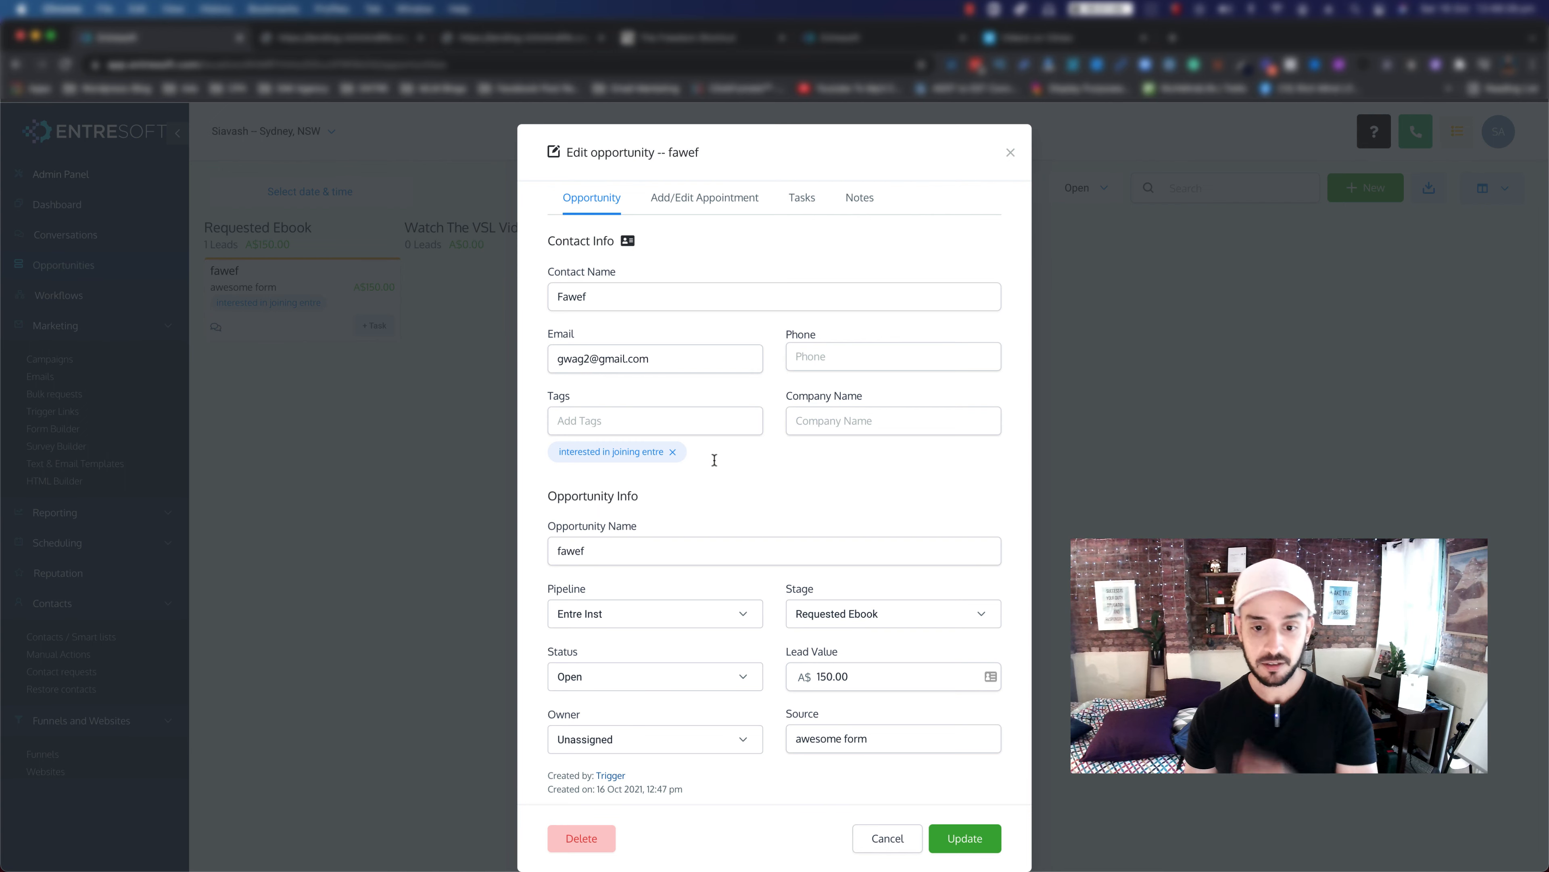
scroll(712, 465, "down", 1)
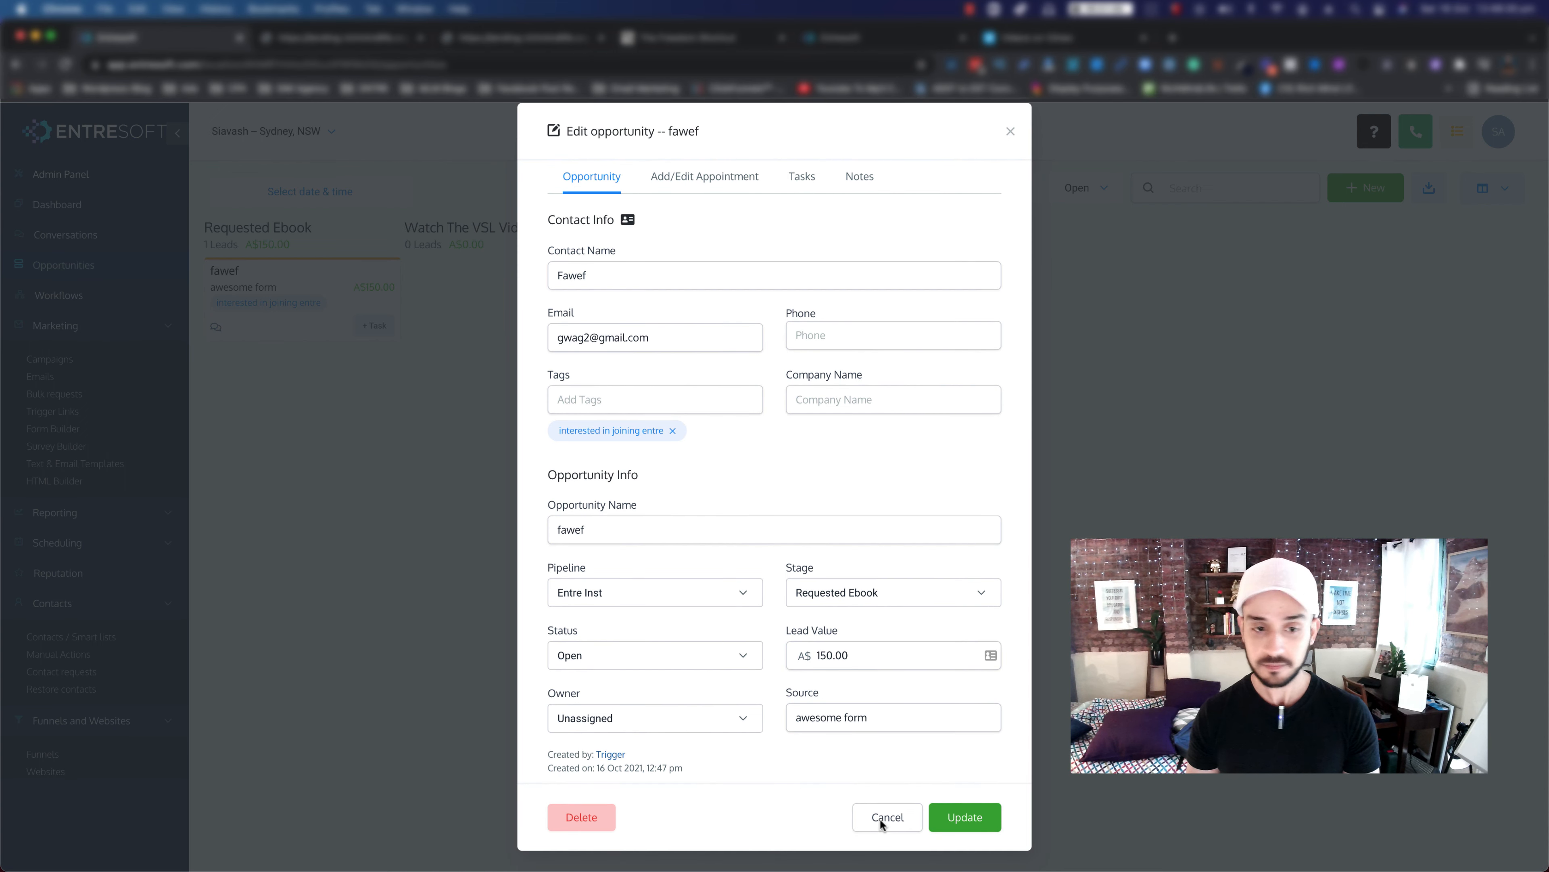
key("Escape")
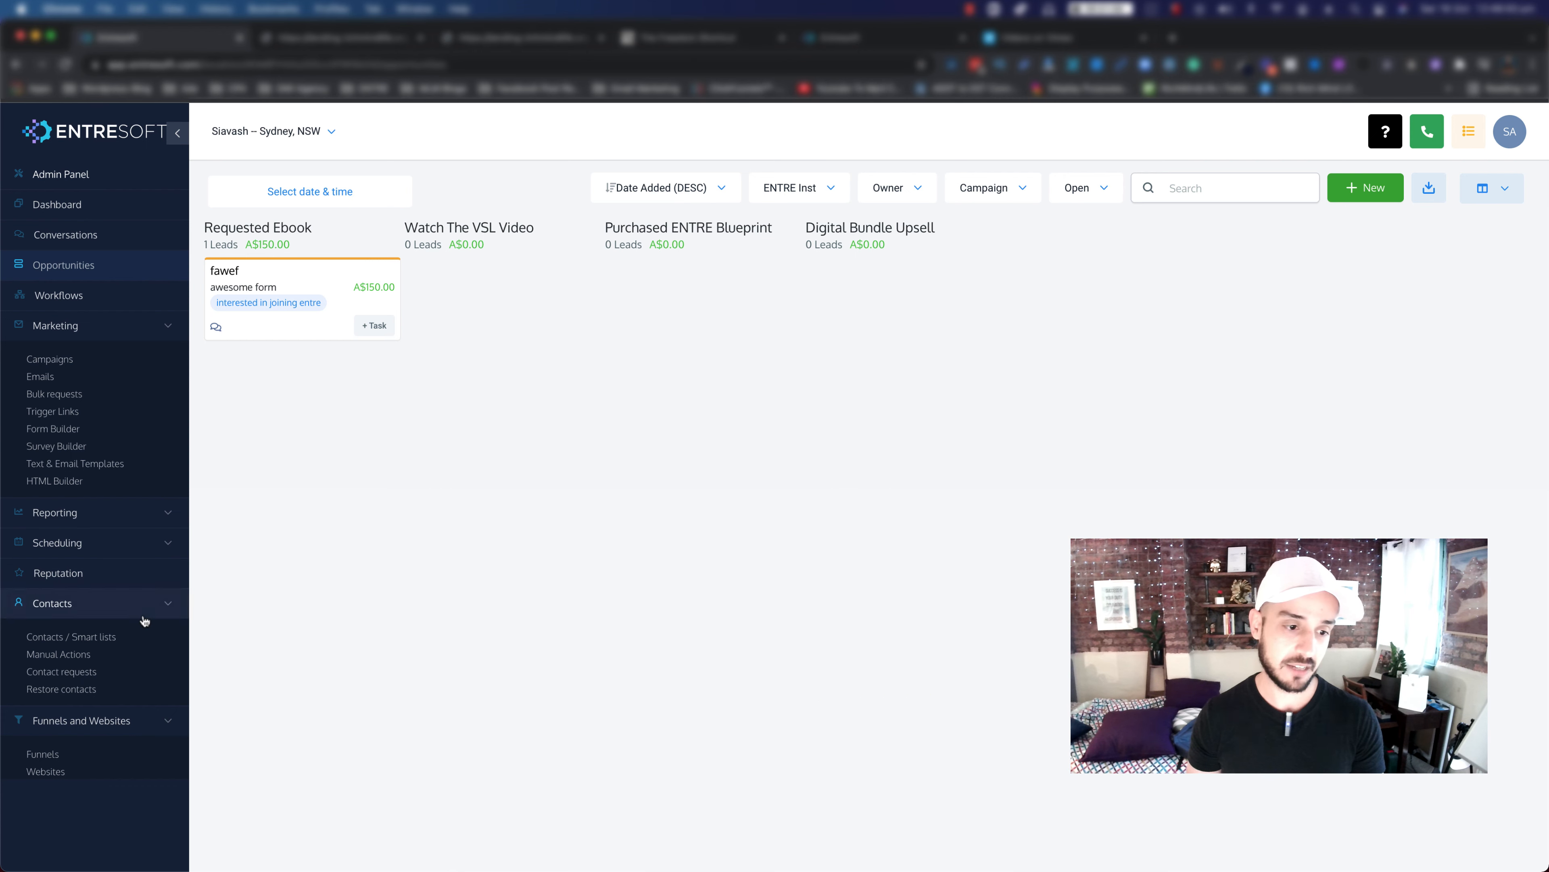
scroll(142, 620, "down", 3)
Step: Create and save a new trigger rule 'add to campaign' in the Awesome Triggers folder
left_click(65, 673)
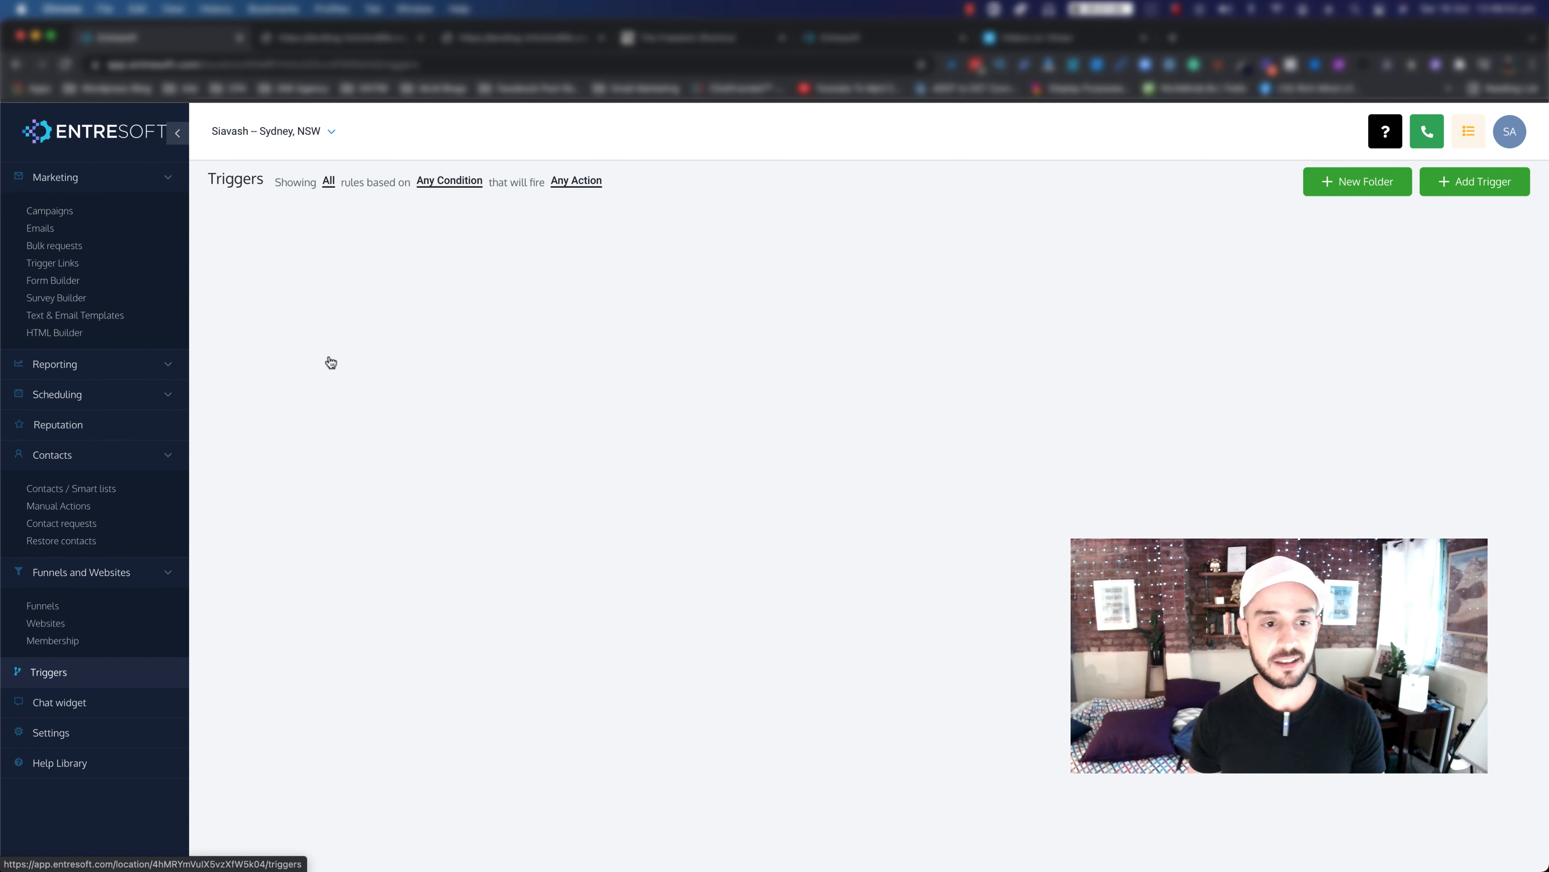
left_click(1469, 193)
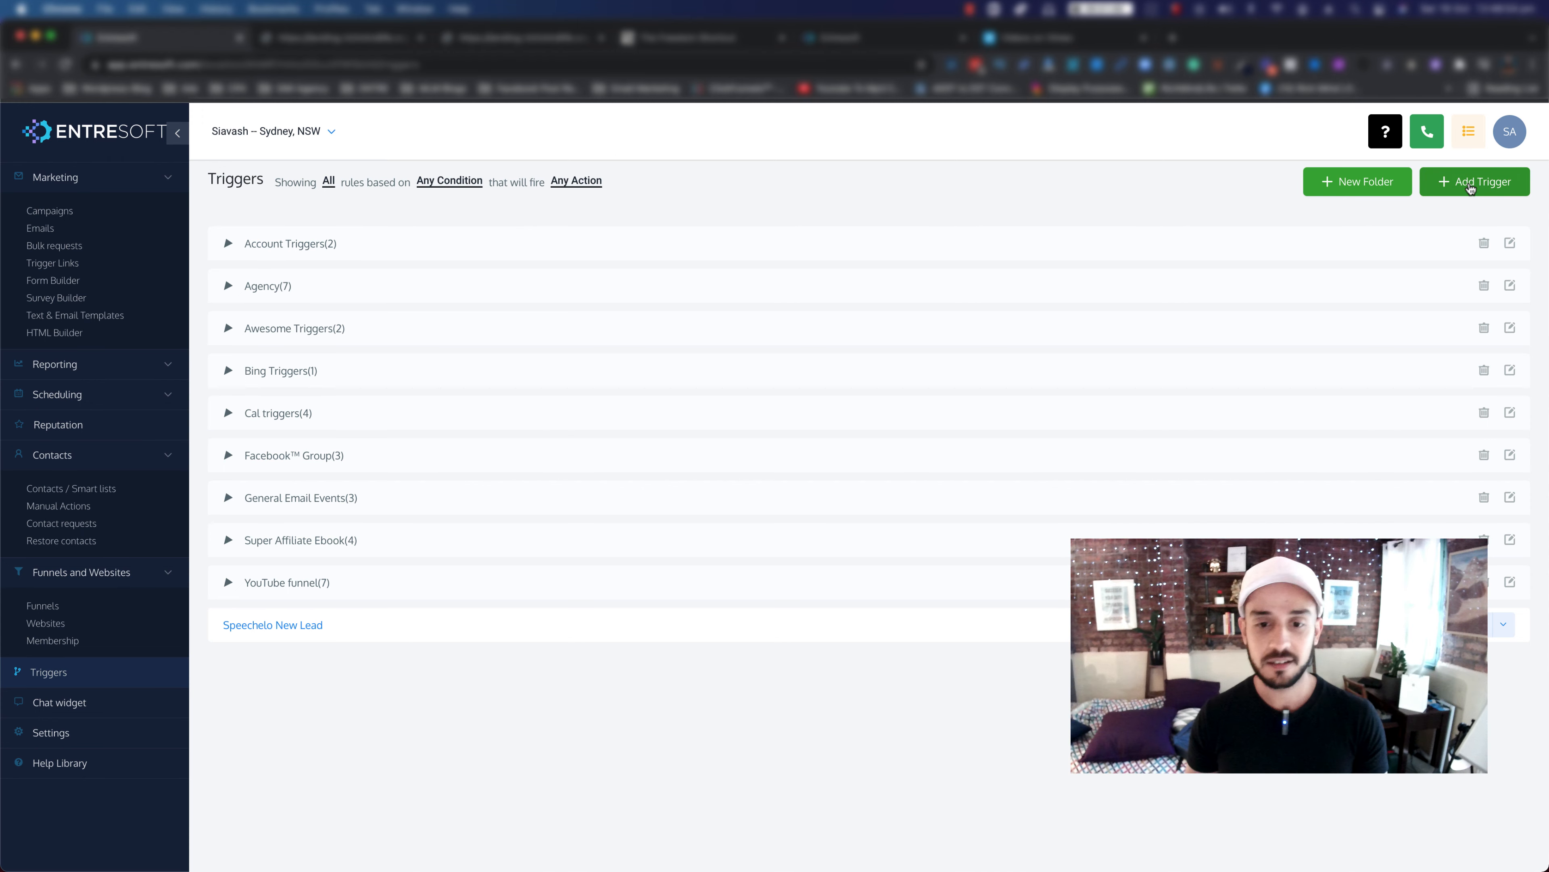
left_click(690, 232)
type("a")
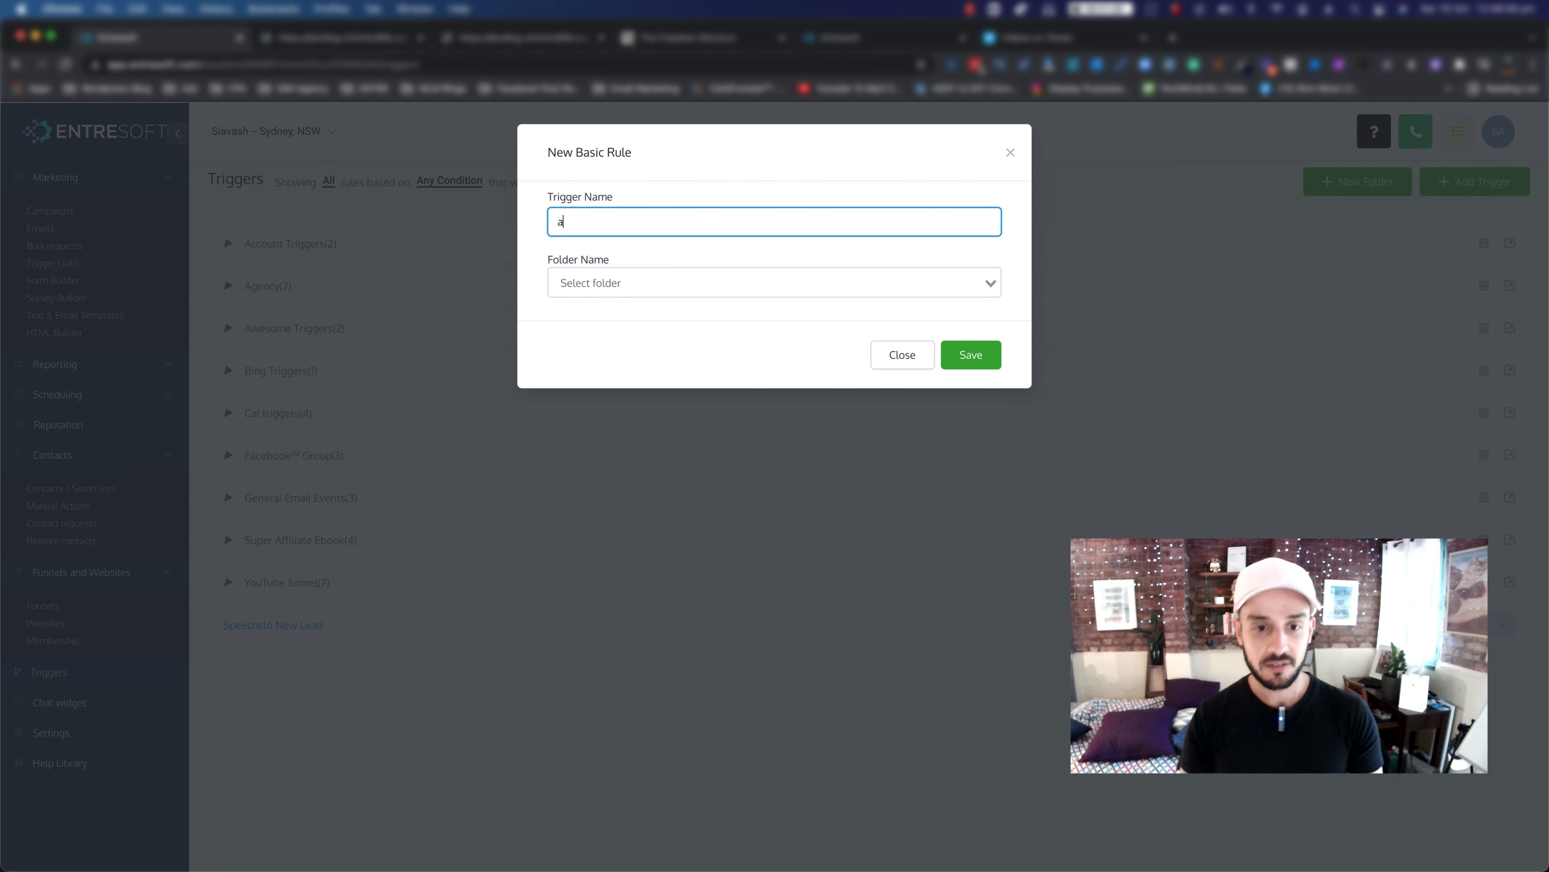
type("dd to campaing")
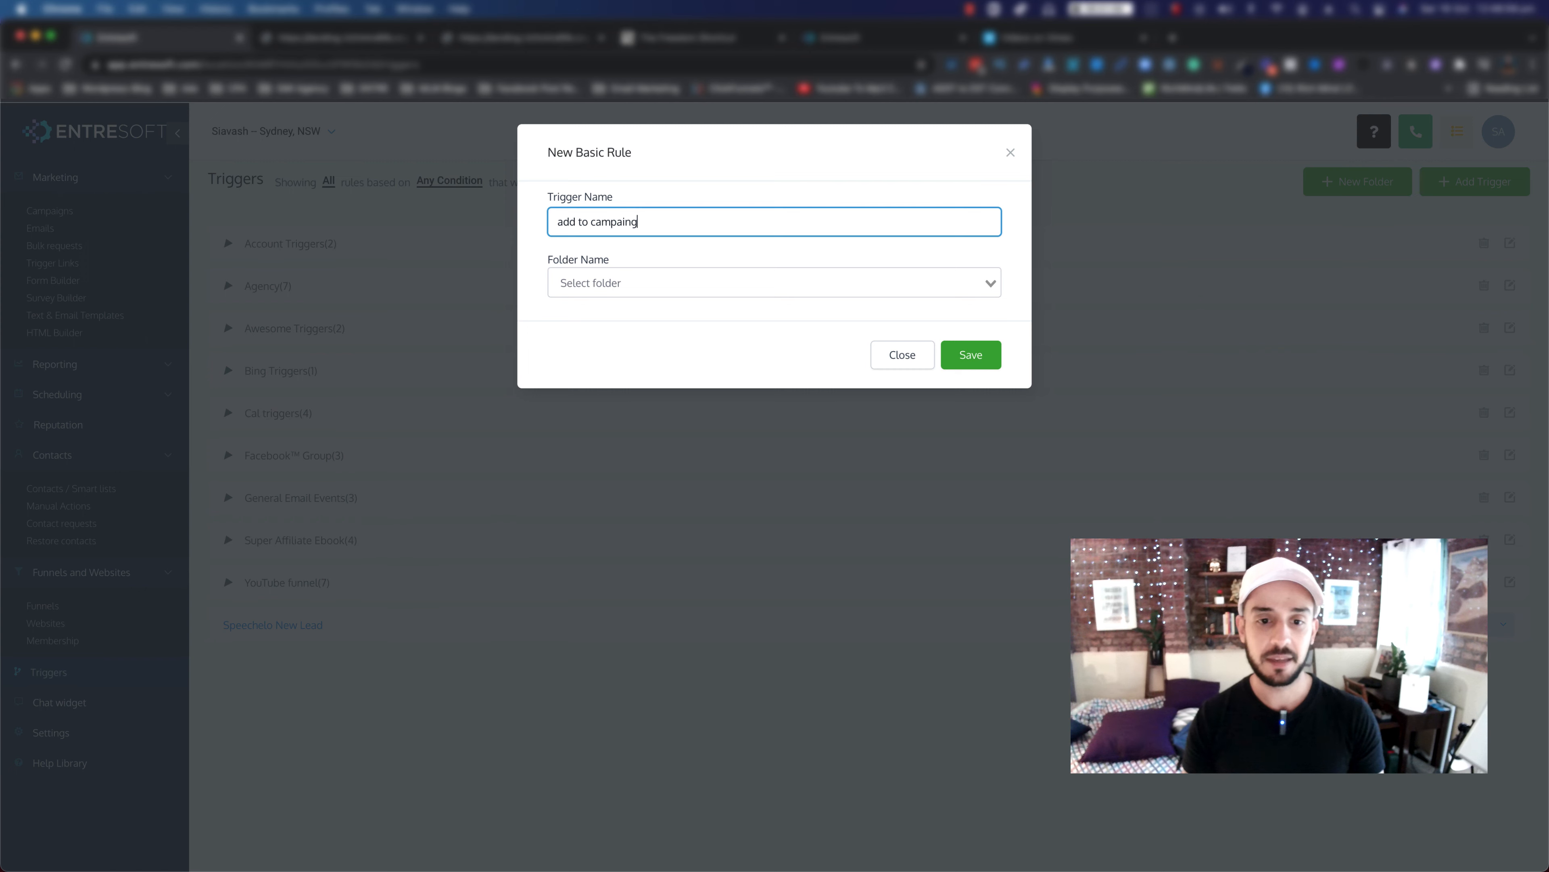
left_click(657, 284)
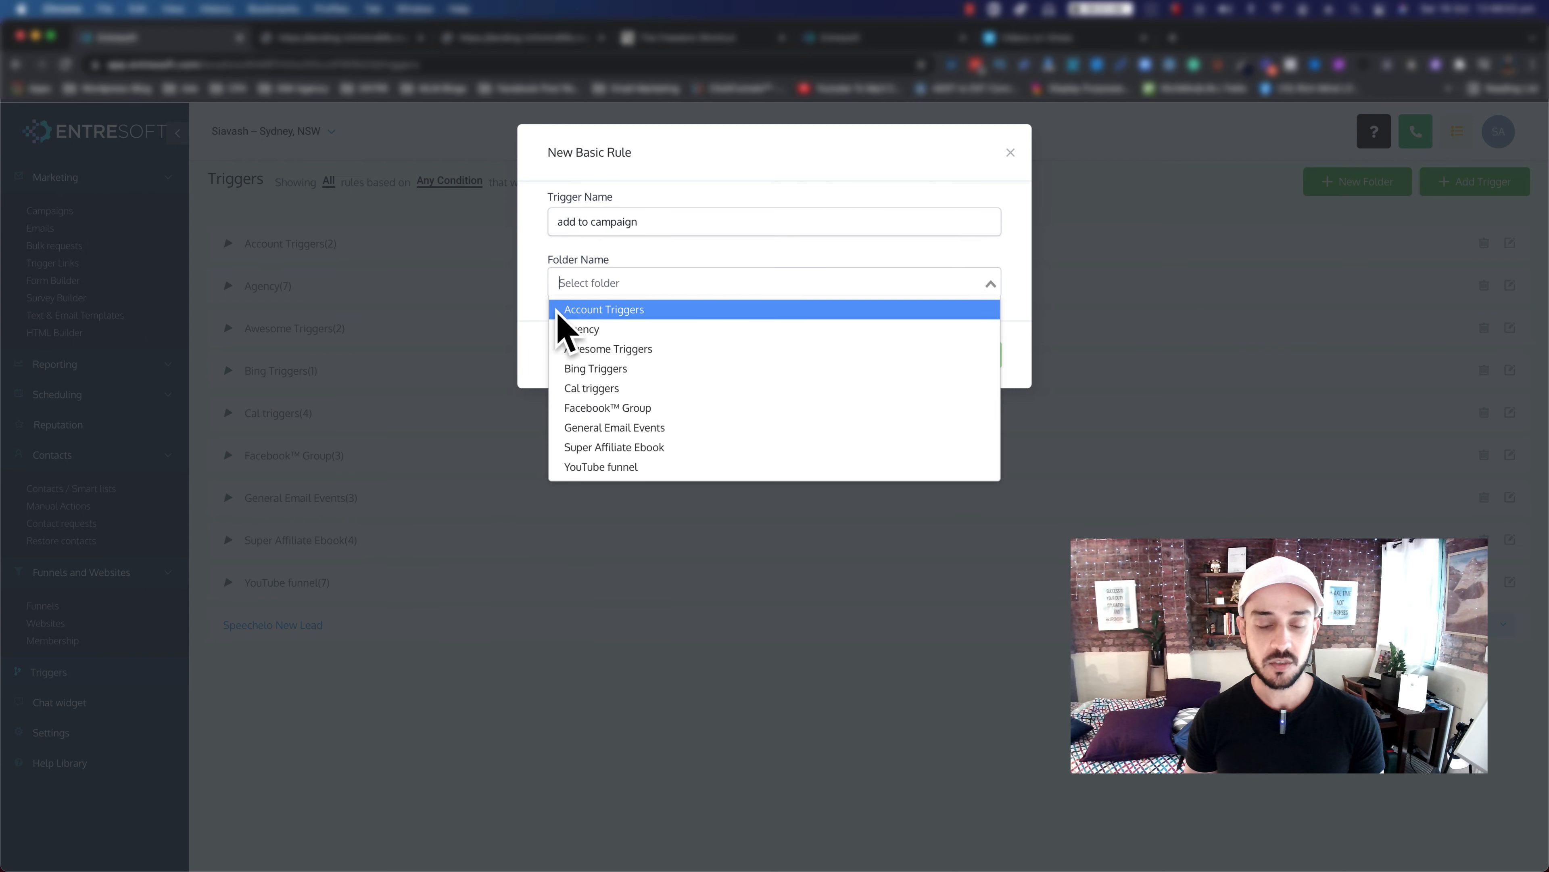
left_click(593, 349)
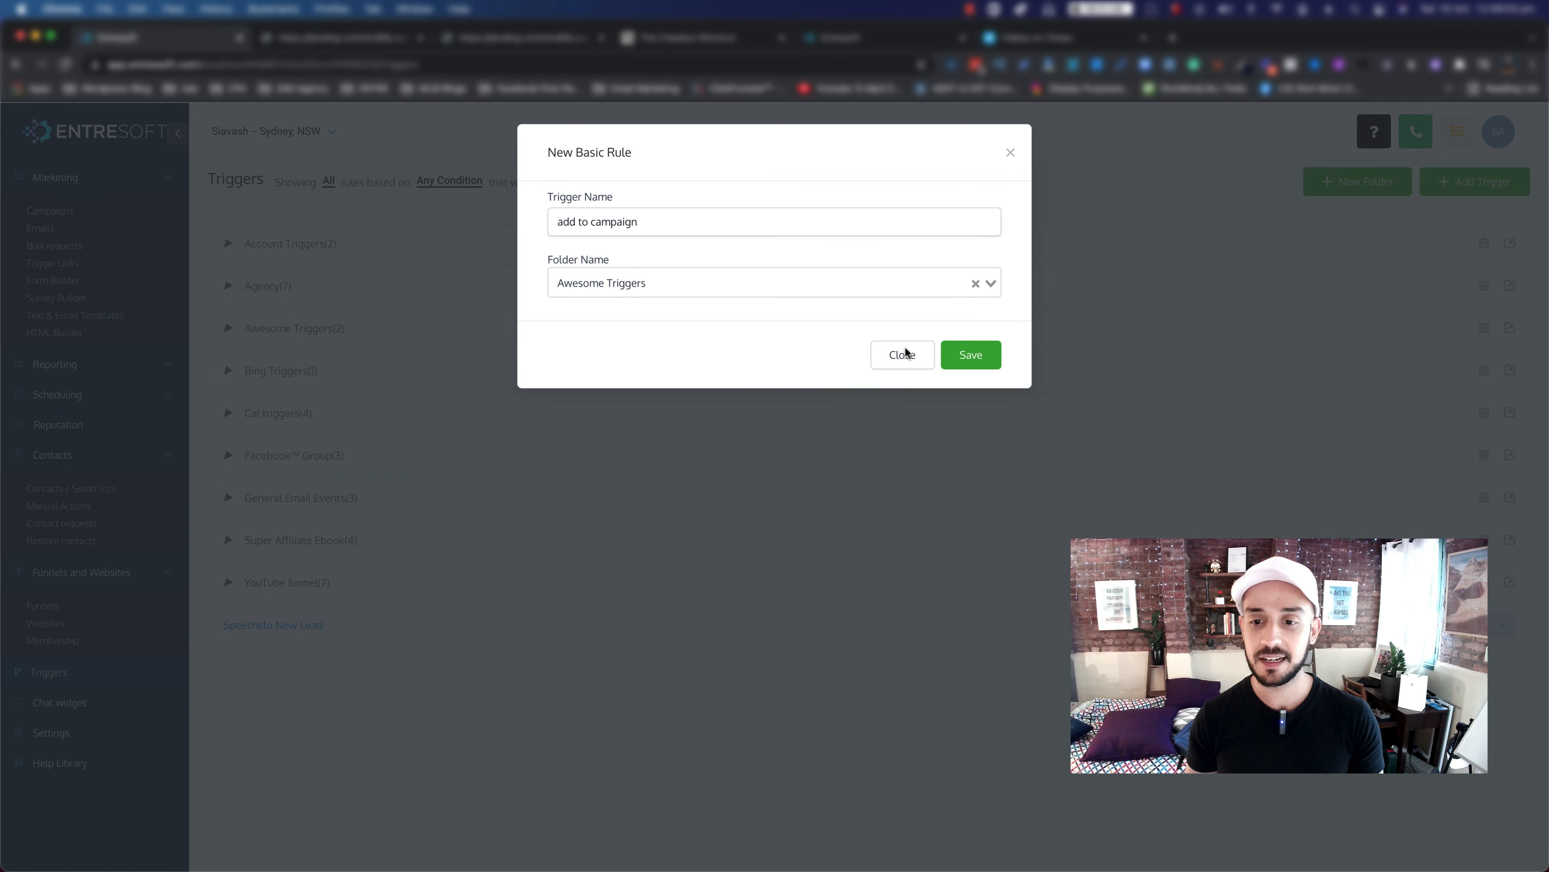
left_click(955, 349)
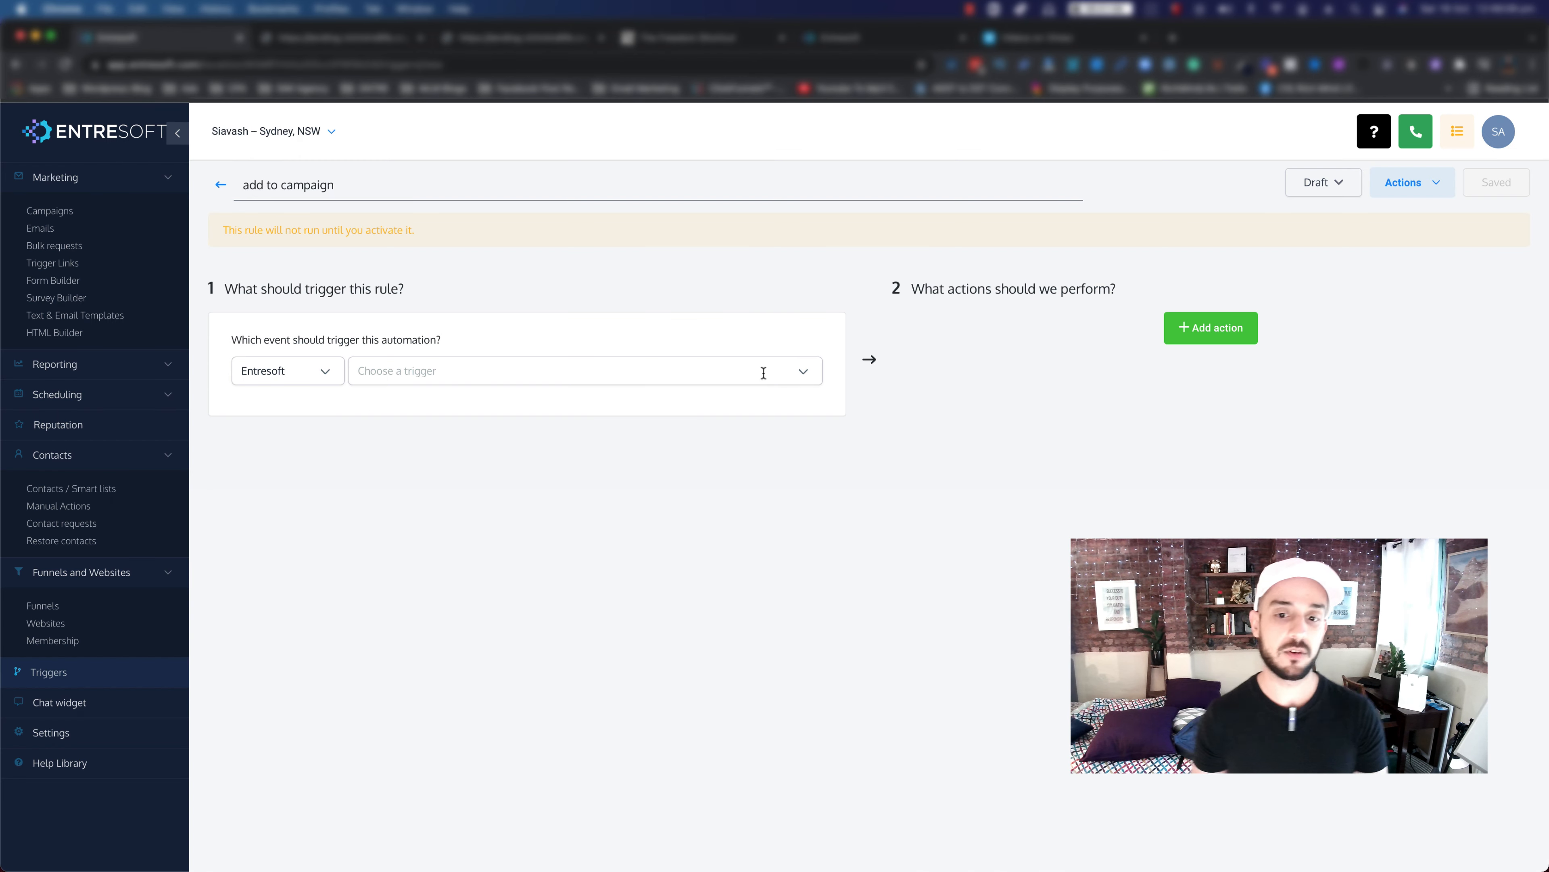
Step: Set the rule's trigger to Form Submitted, after briefly trying Contact Tag
left_click(801, 368)
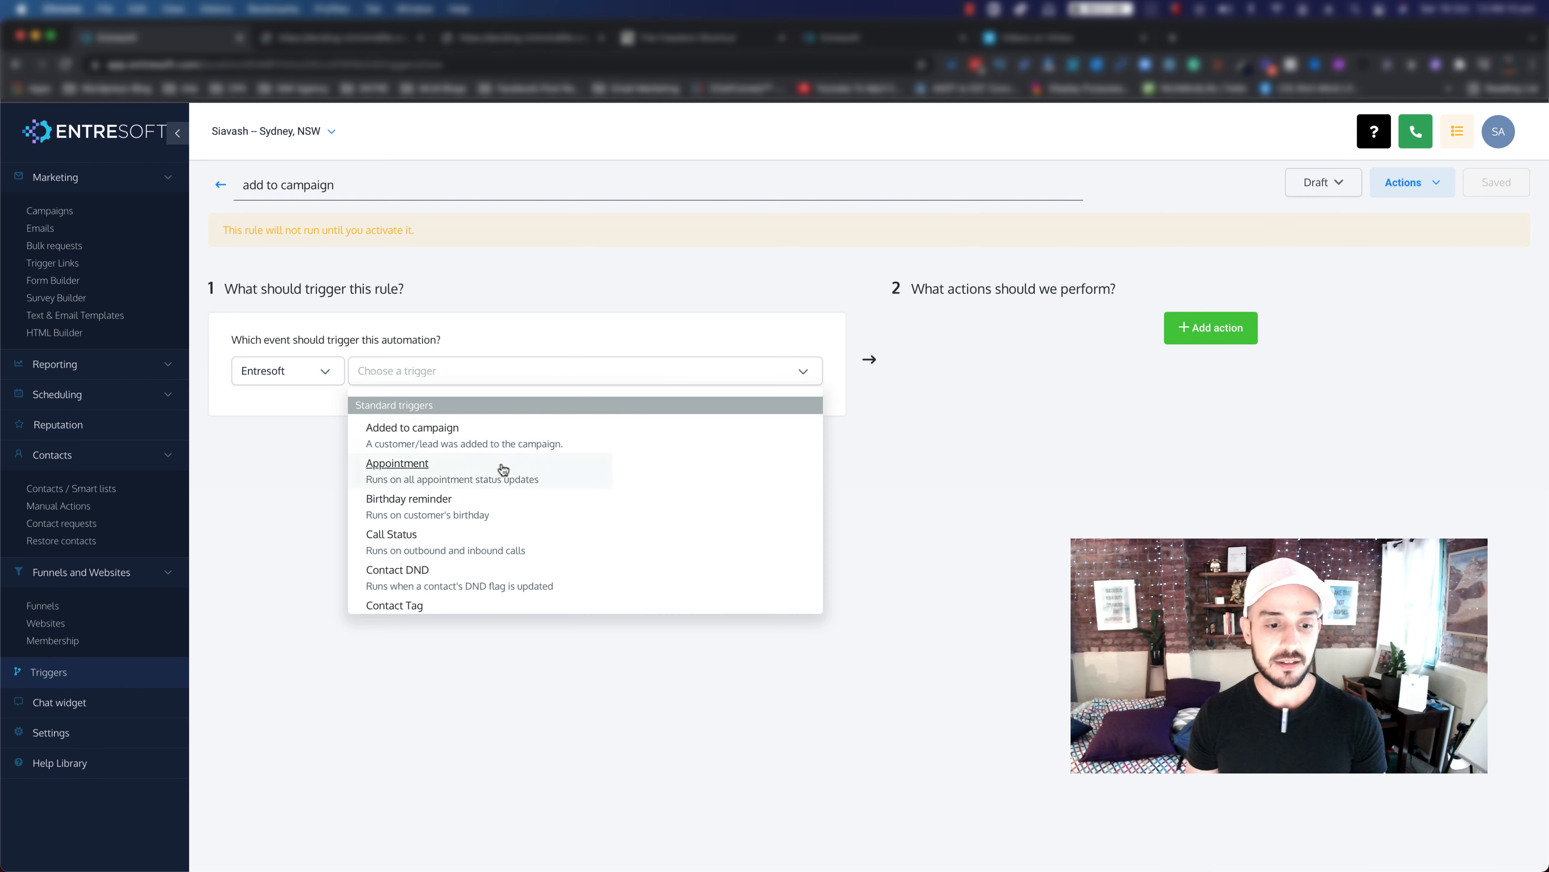
scroll(503, 469, "down", 2)
left_click(412, 570)
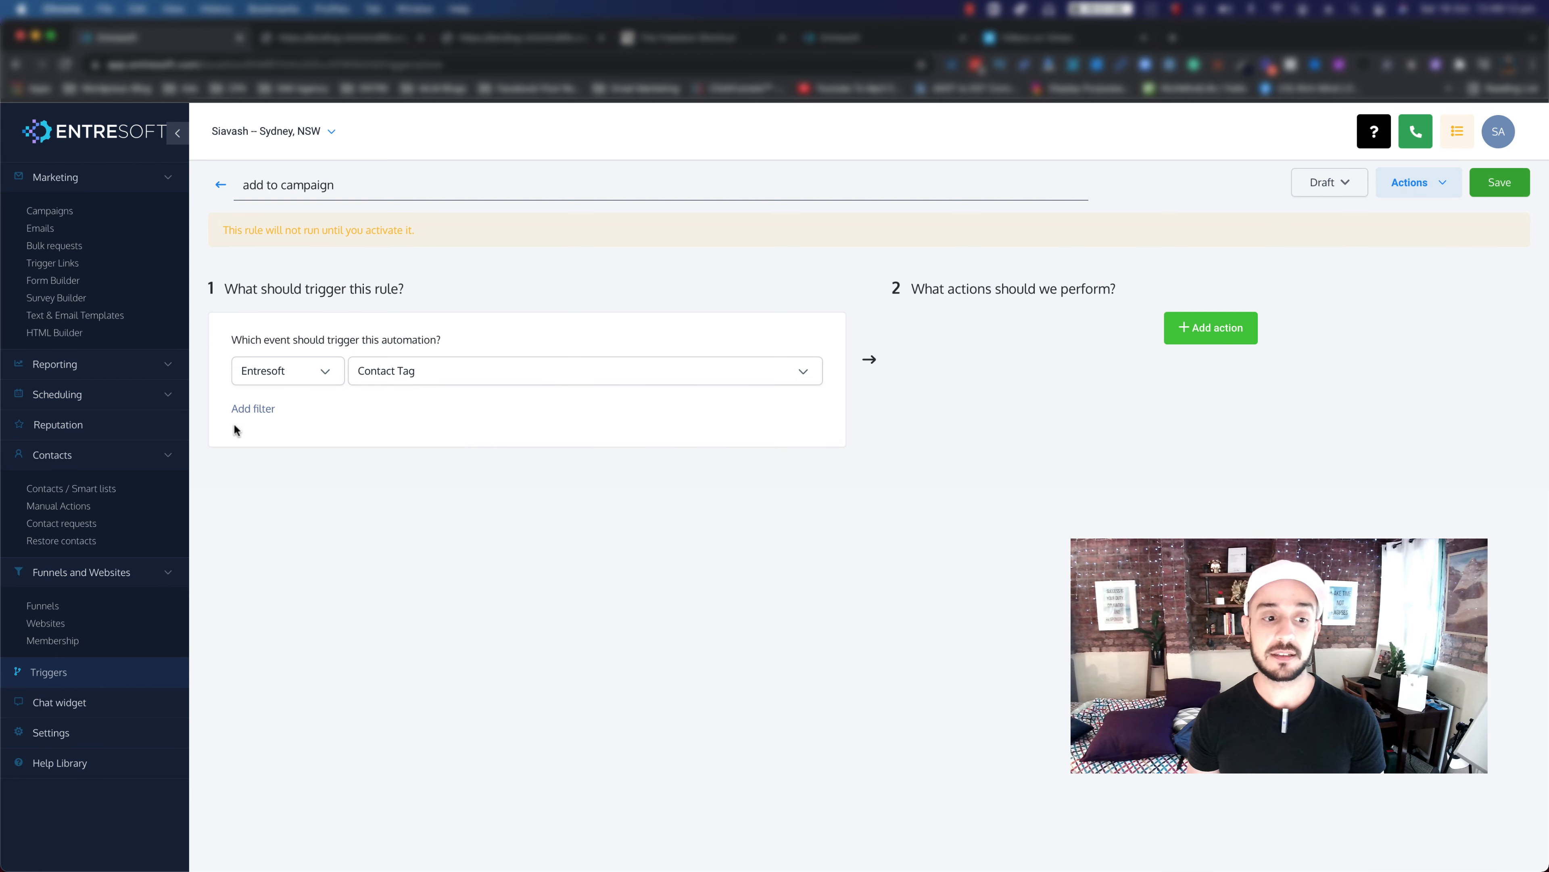
left_click(245, 418)
left_click(318, 433)
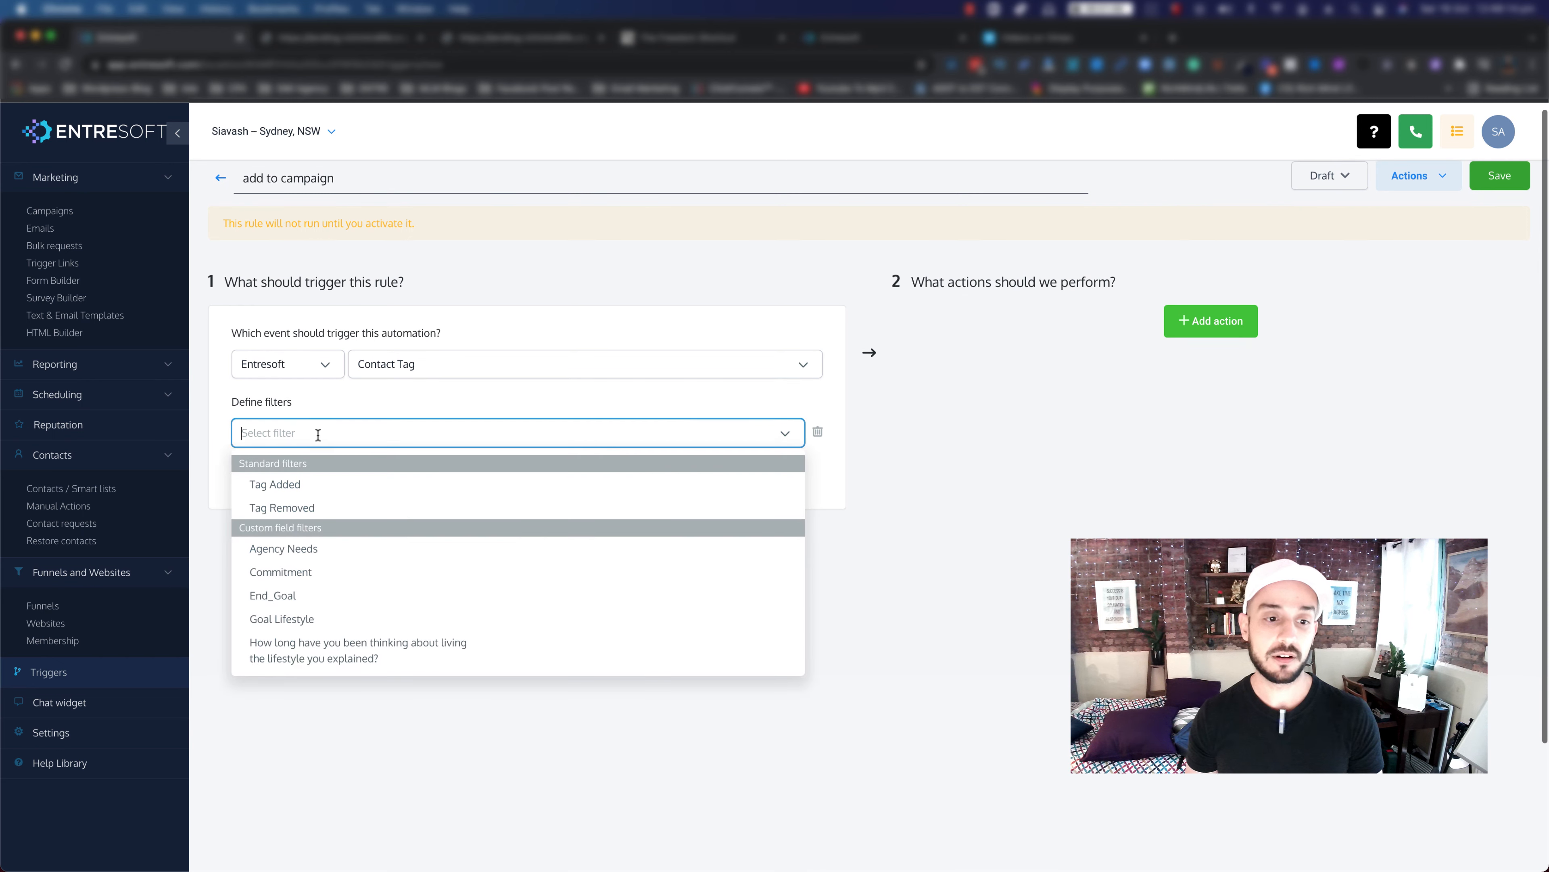
left_click(404, 385)
left_click(439, 367)
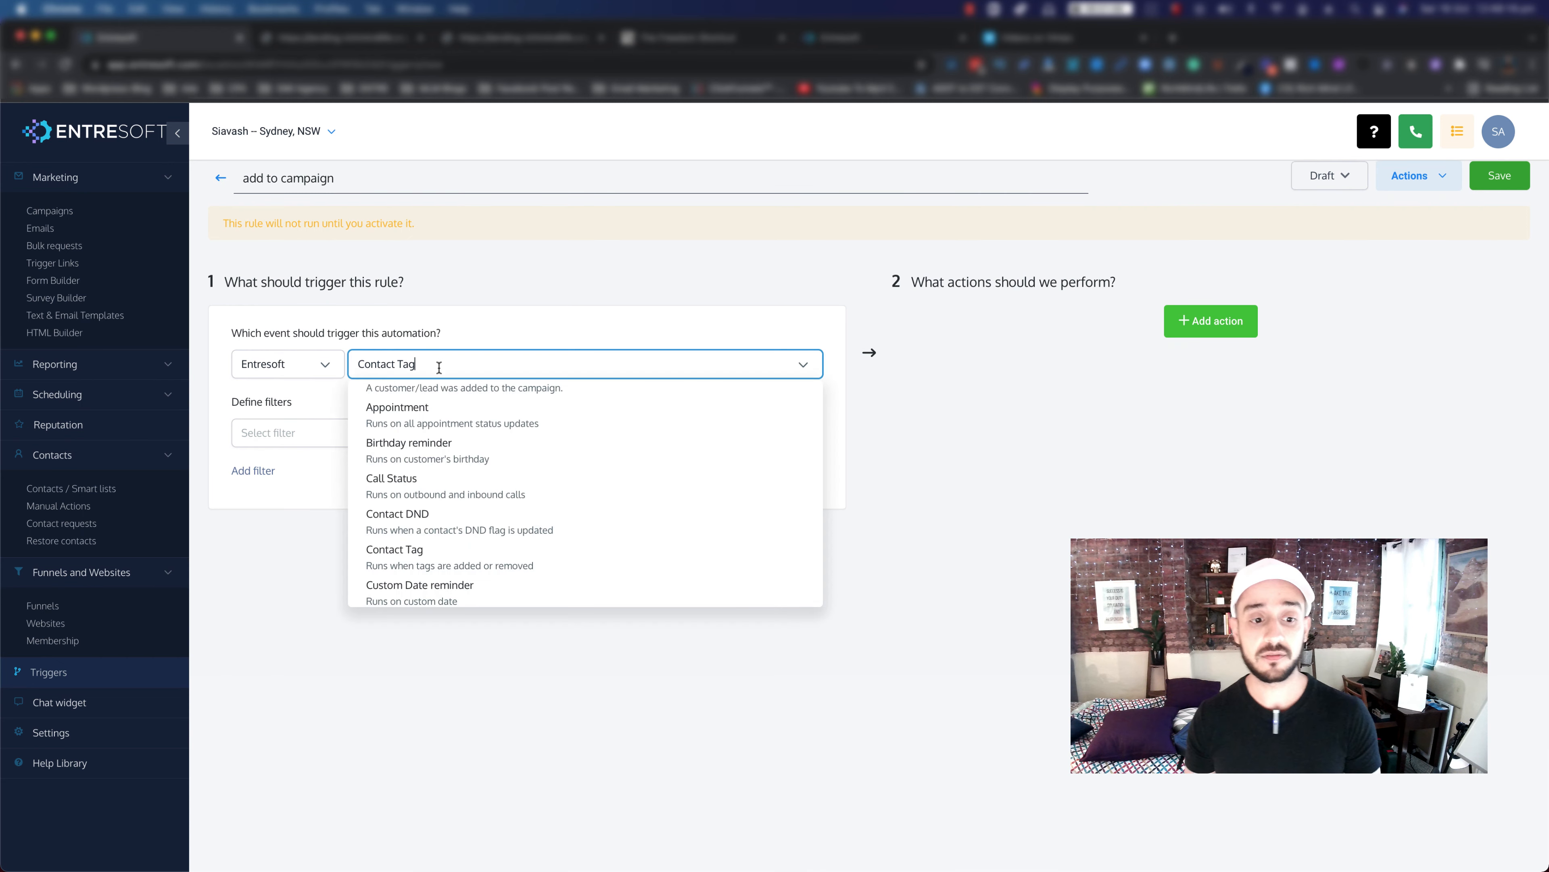
scroll(415, 545, "down", 3)
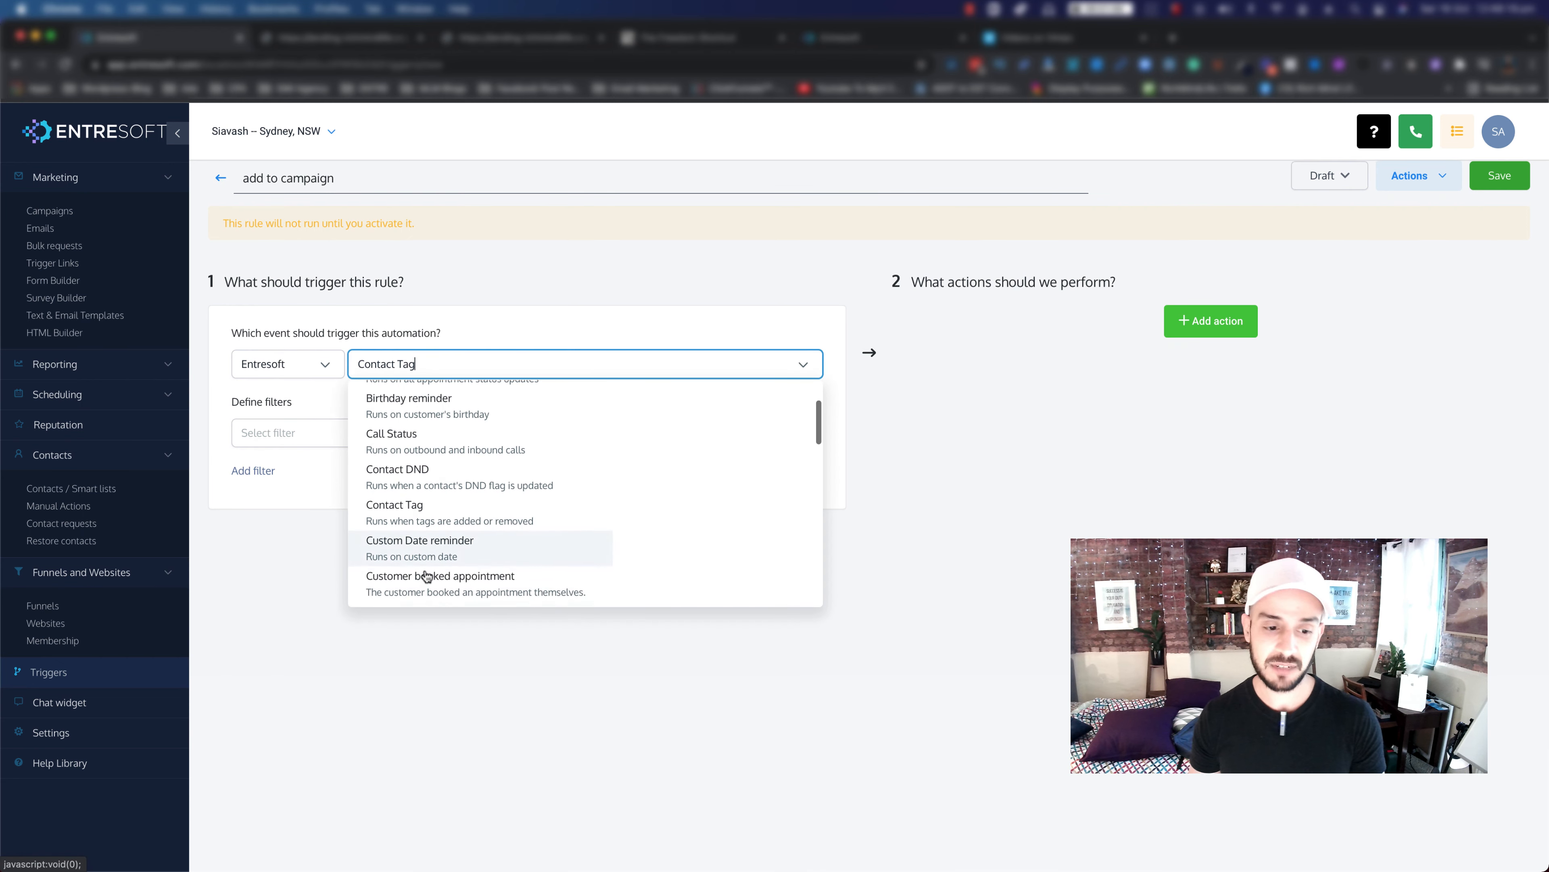
scroll(429, 576, "down", 2)
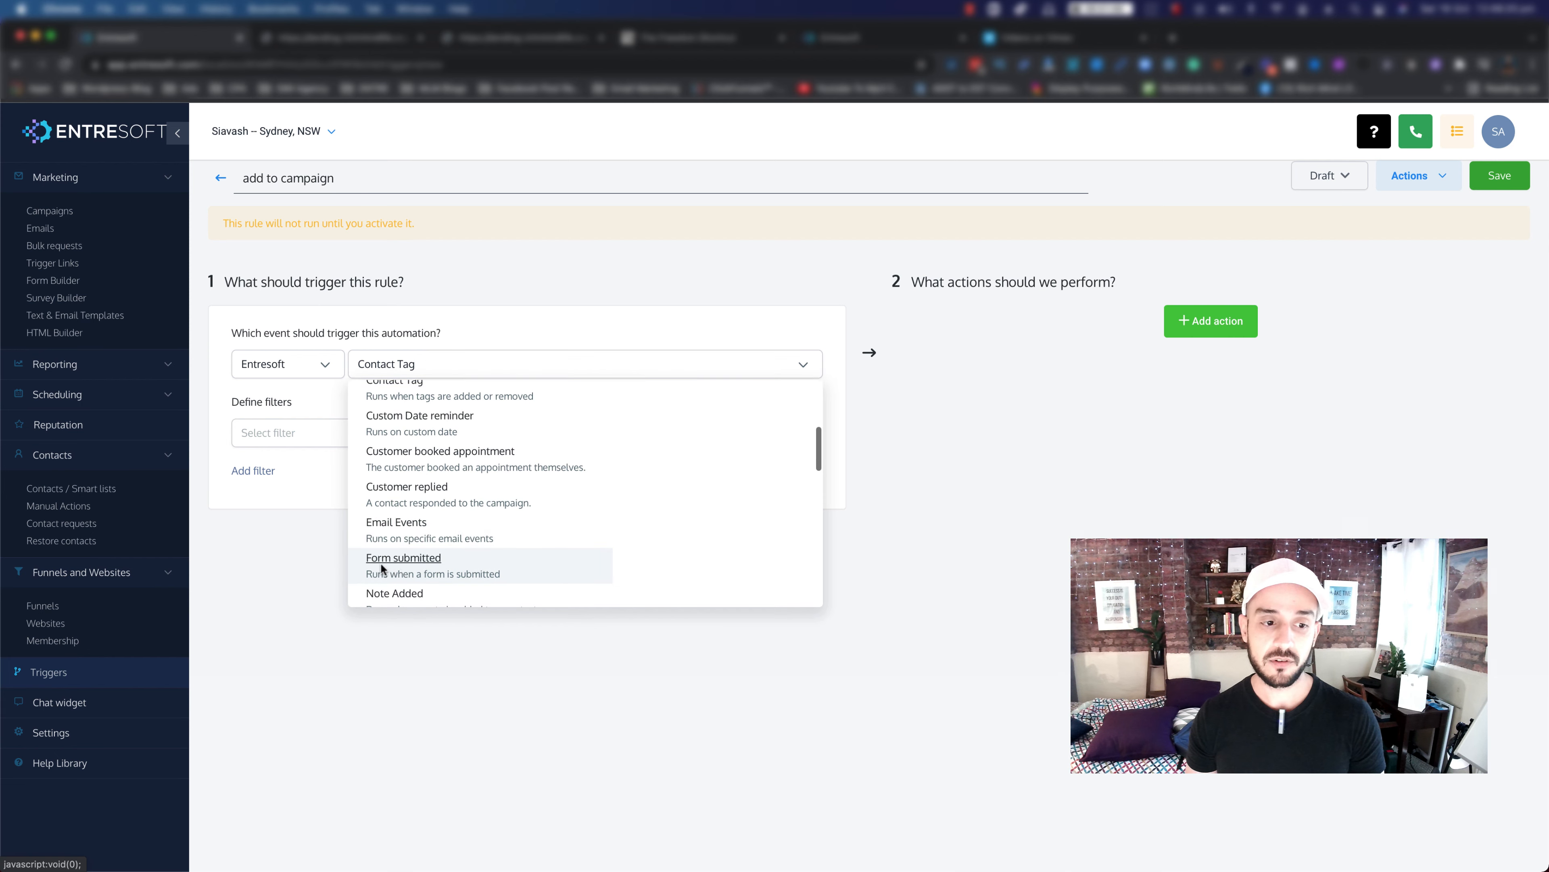
left_click(427, 558)
Step: Filter the Form Submitted trigger so Form is Awesome Form
left_click(253, 402)
left_click(277, 429)
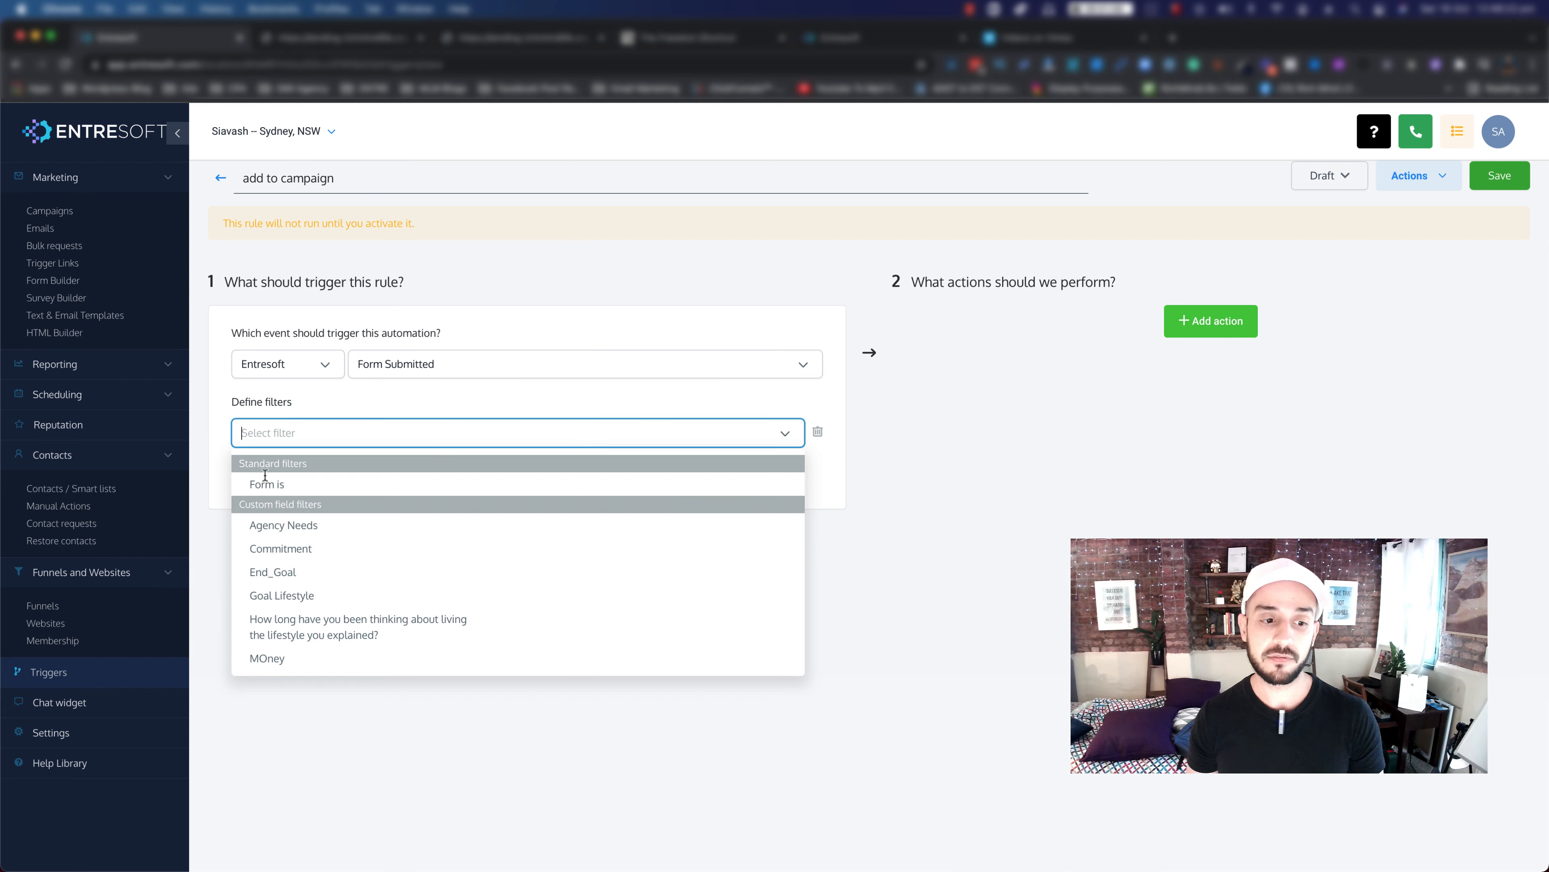
left_click(265, 486)
left_click(570, 433)
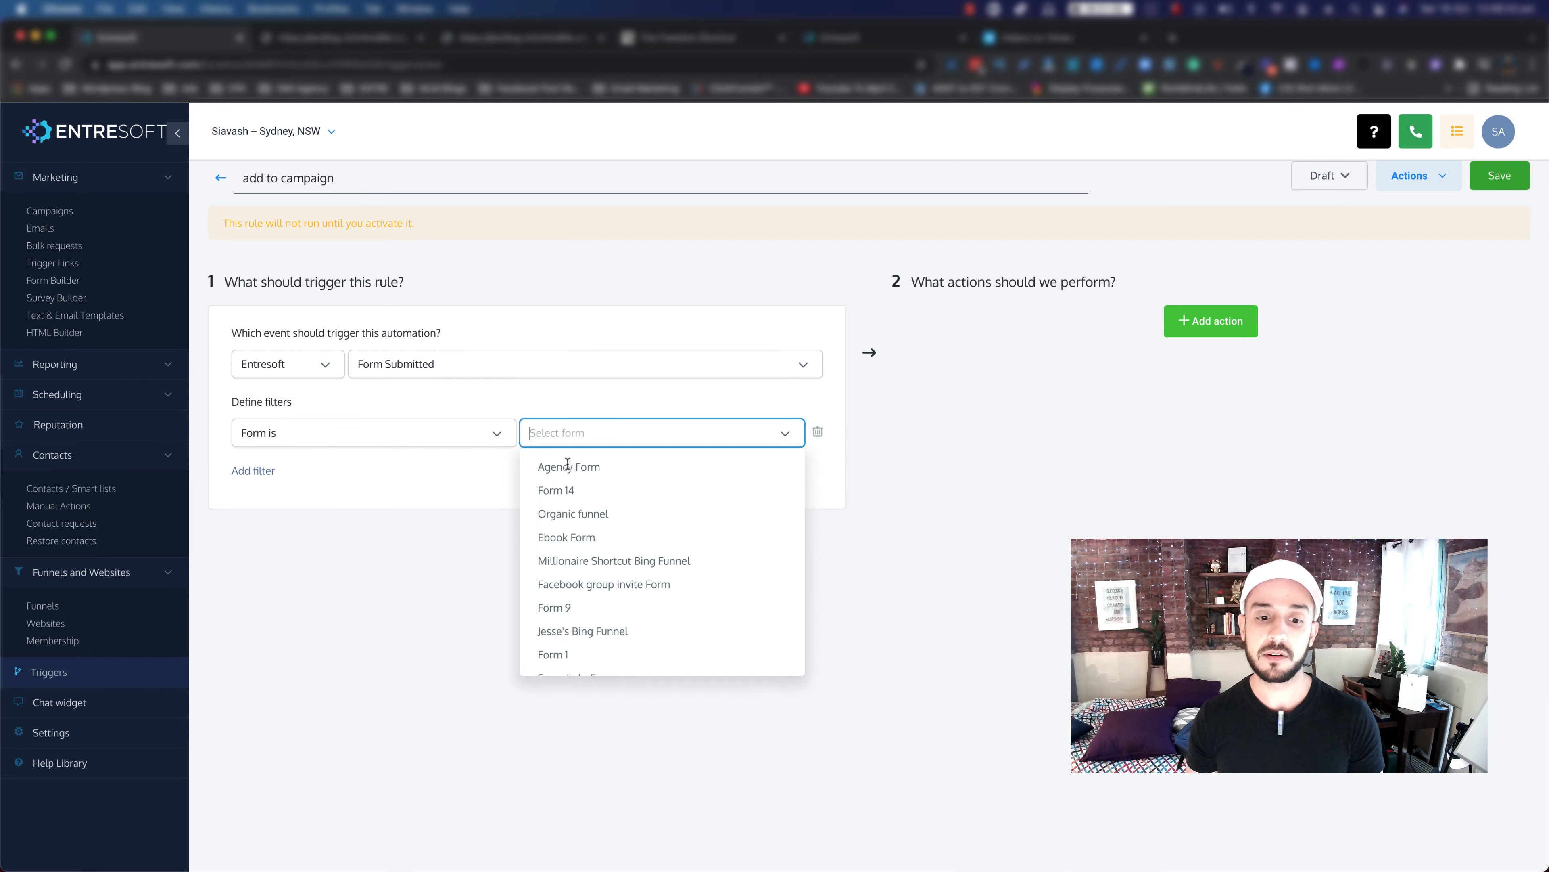
scroll(573, 650, "down", 2)
left_click(570, 657)
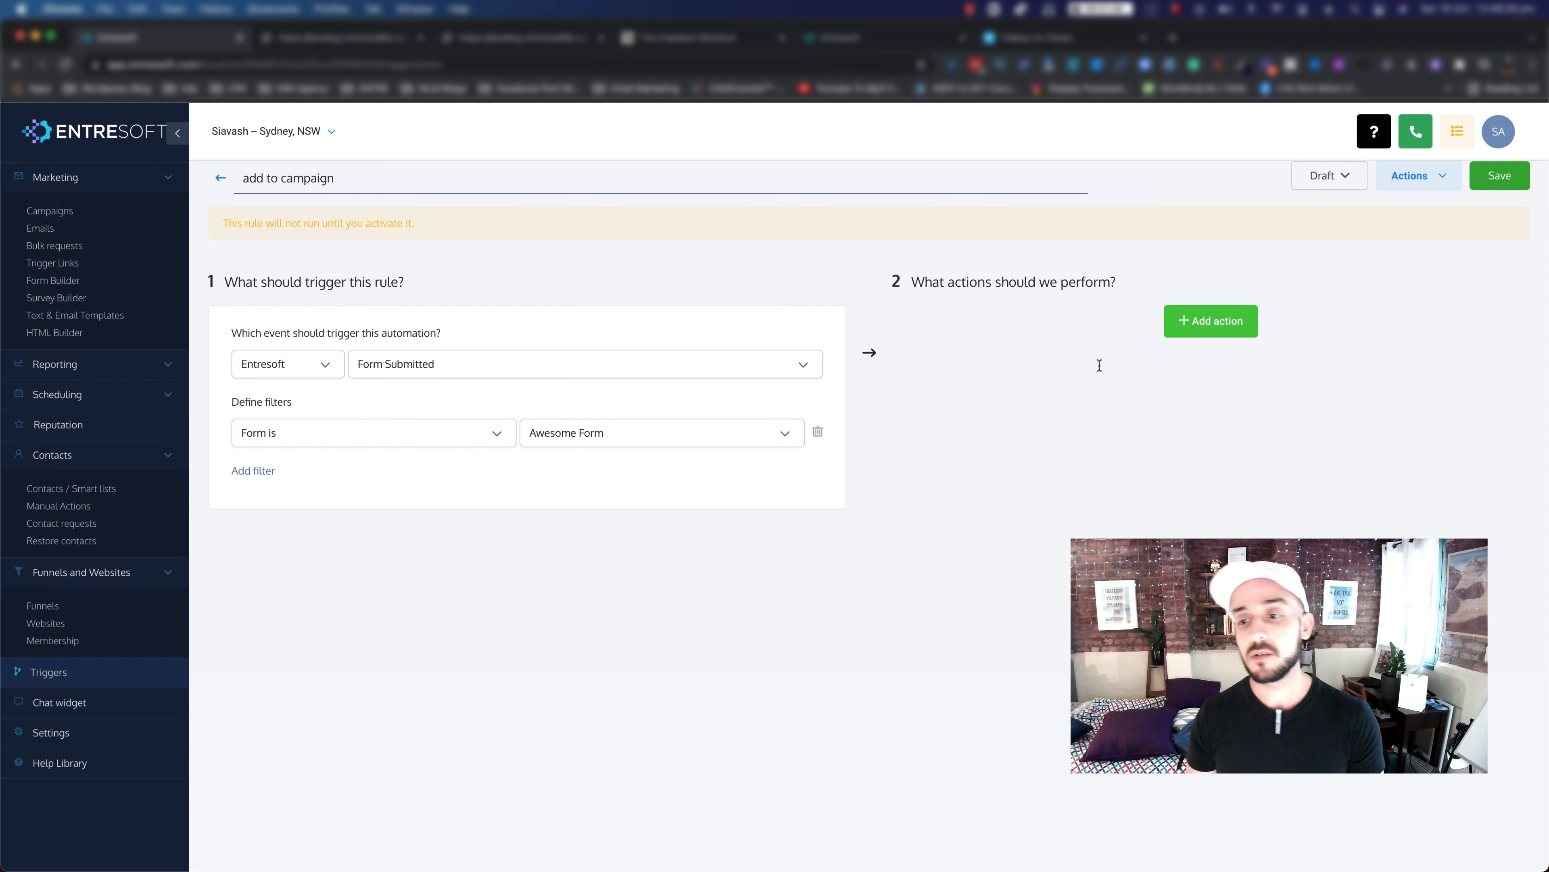
Step: Add an Add To Campaign action targeting the Awesome Follow up campaign
left_click(1215, 330)
left_click(1190, 364)
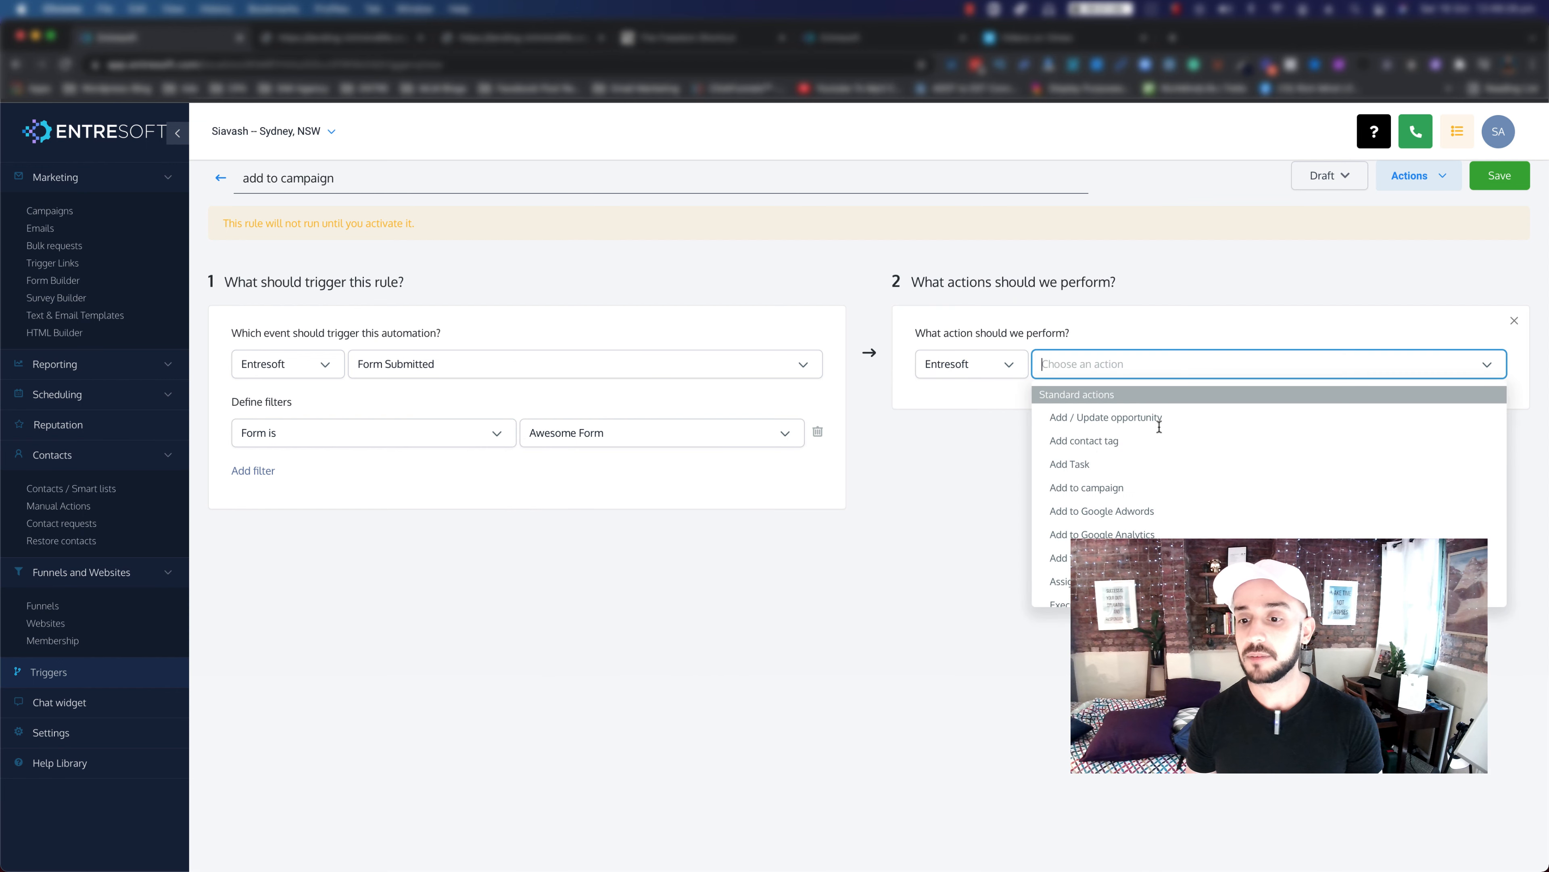
left_click(1086, 488)
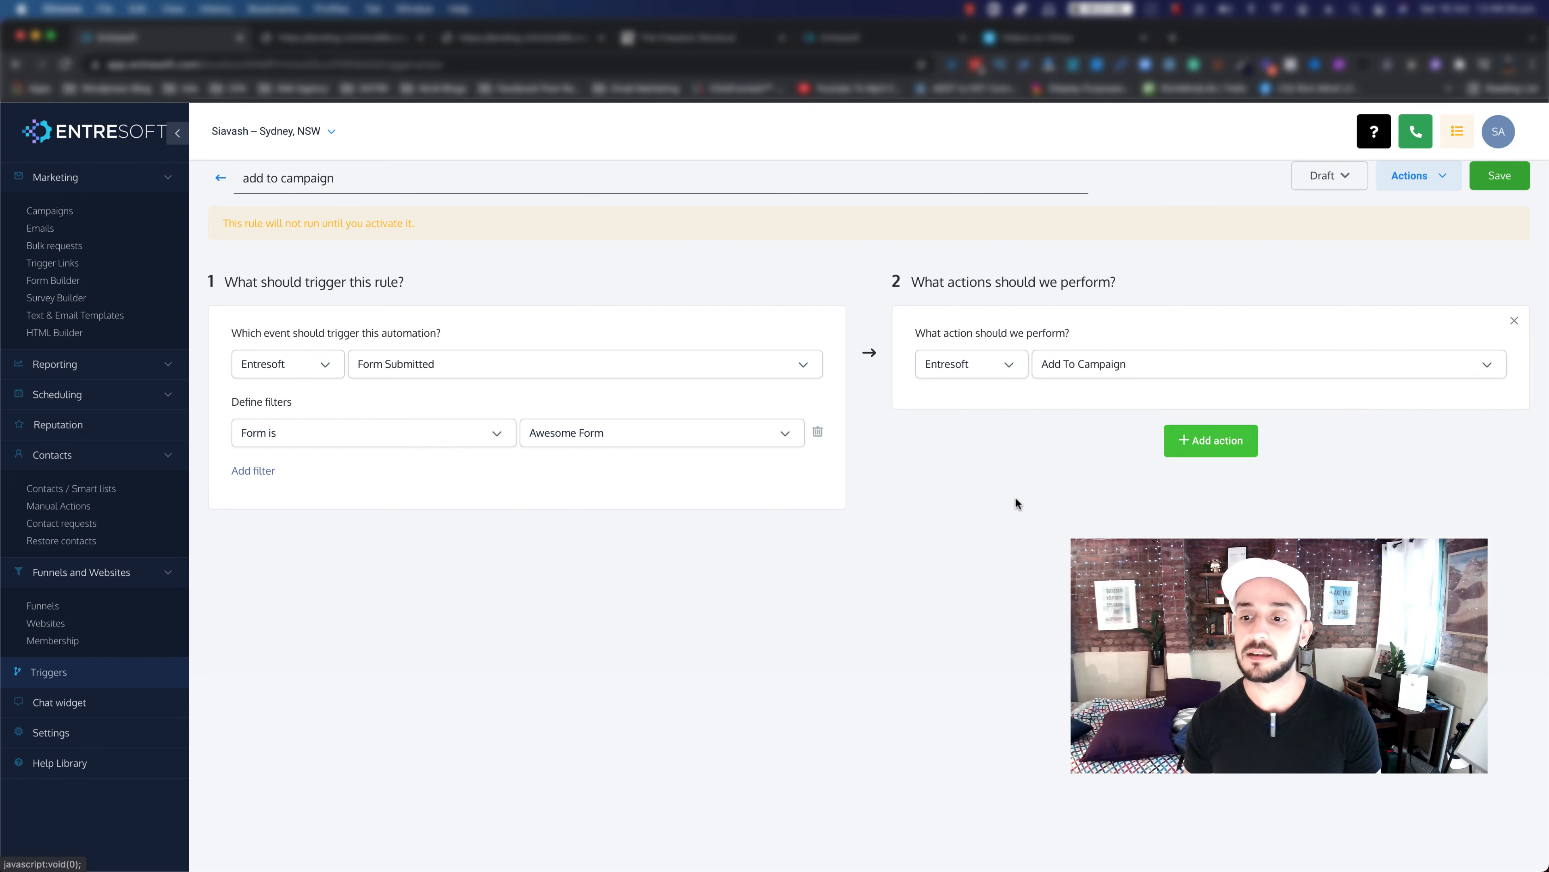
left_click(1107, 410)
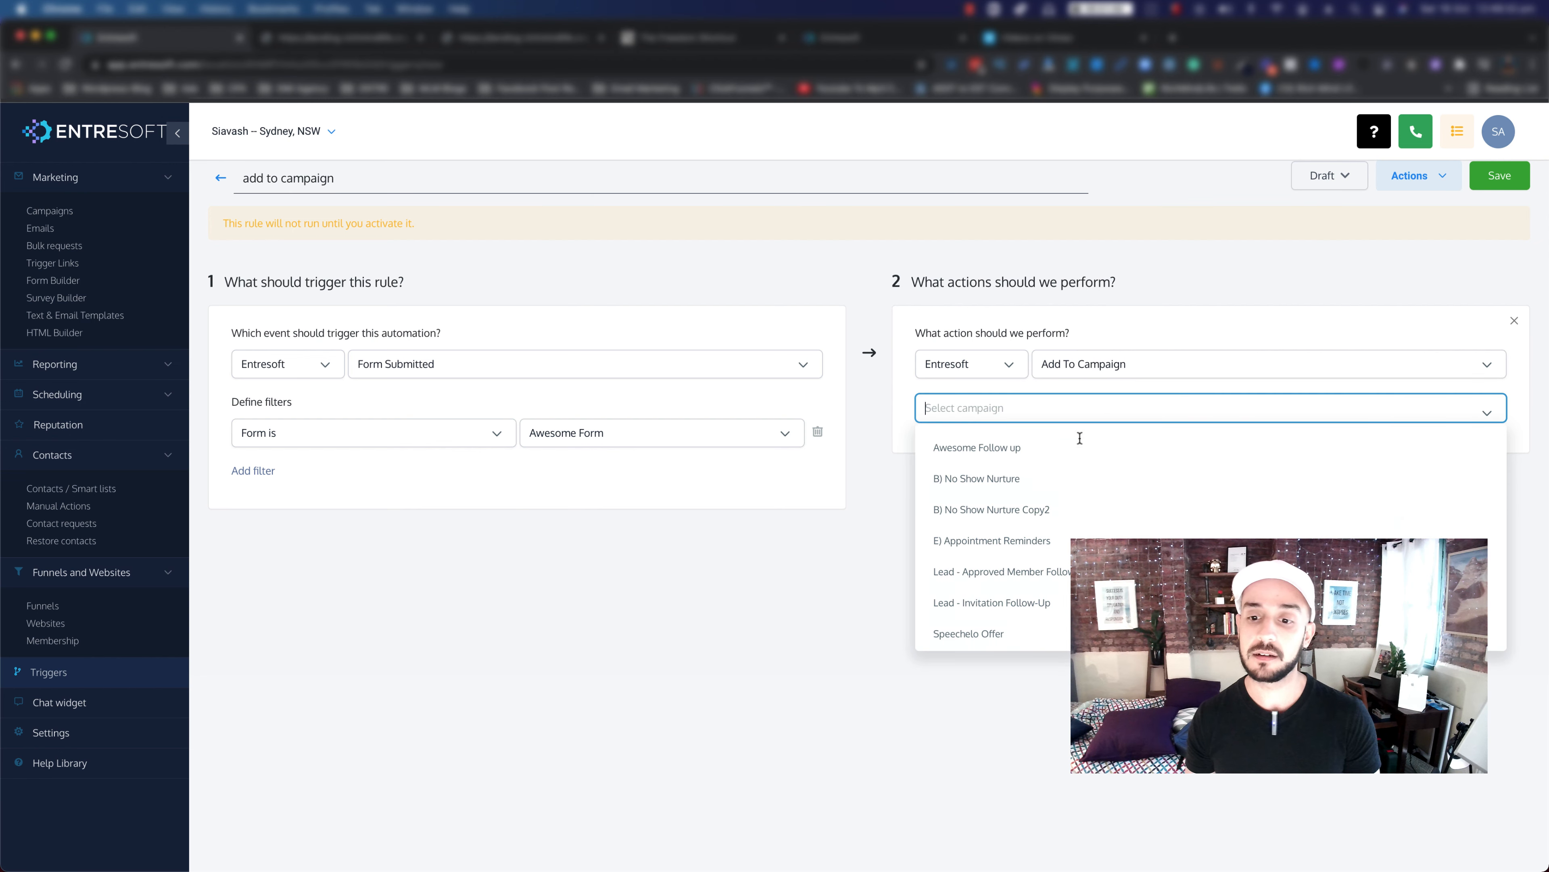
left_click(980, 458)
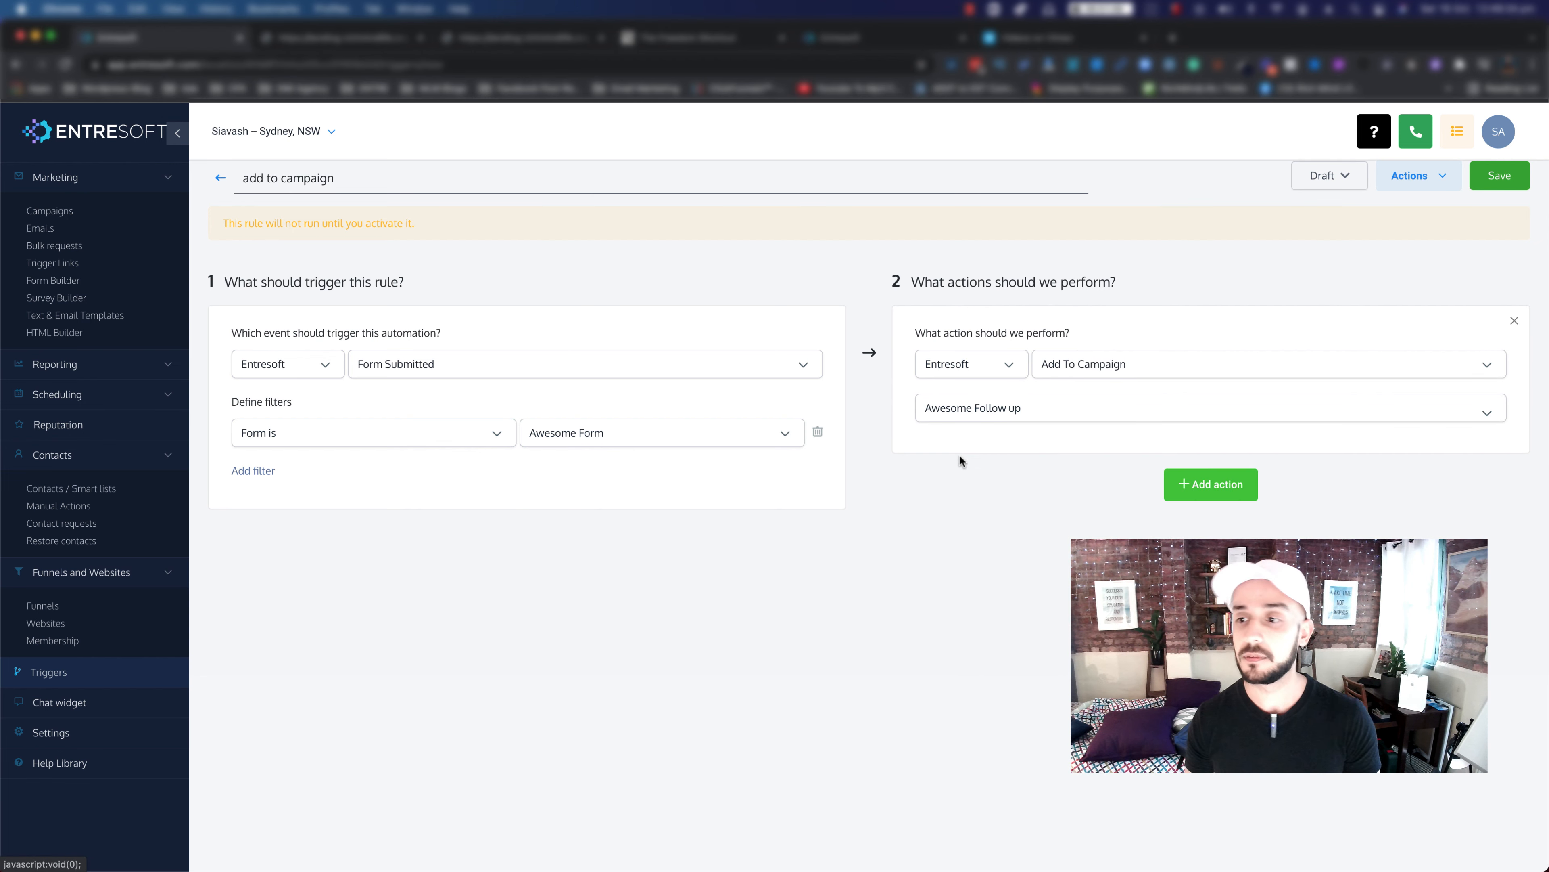
Step: Save the rule, switch it from Draft to Active, and go back to the trigger list
left_click(1500, 184)
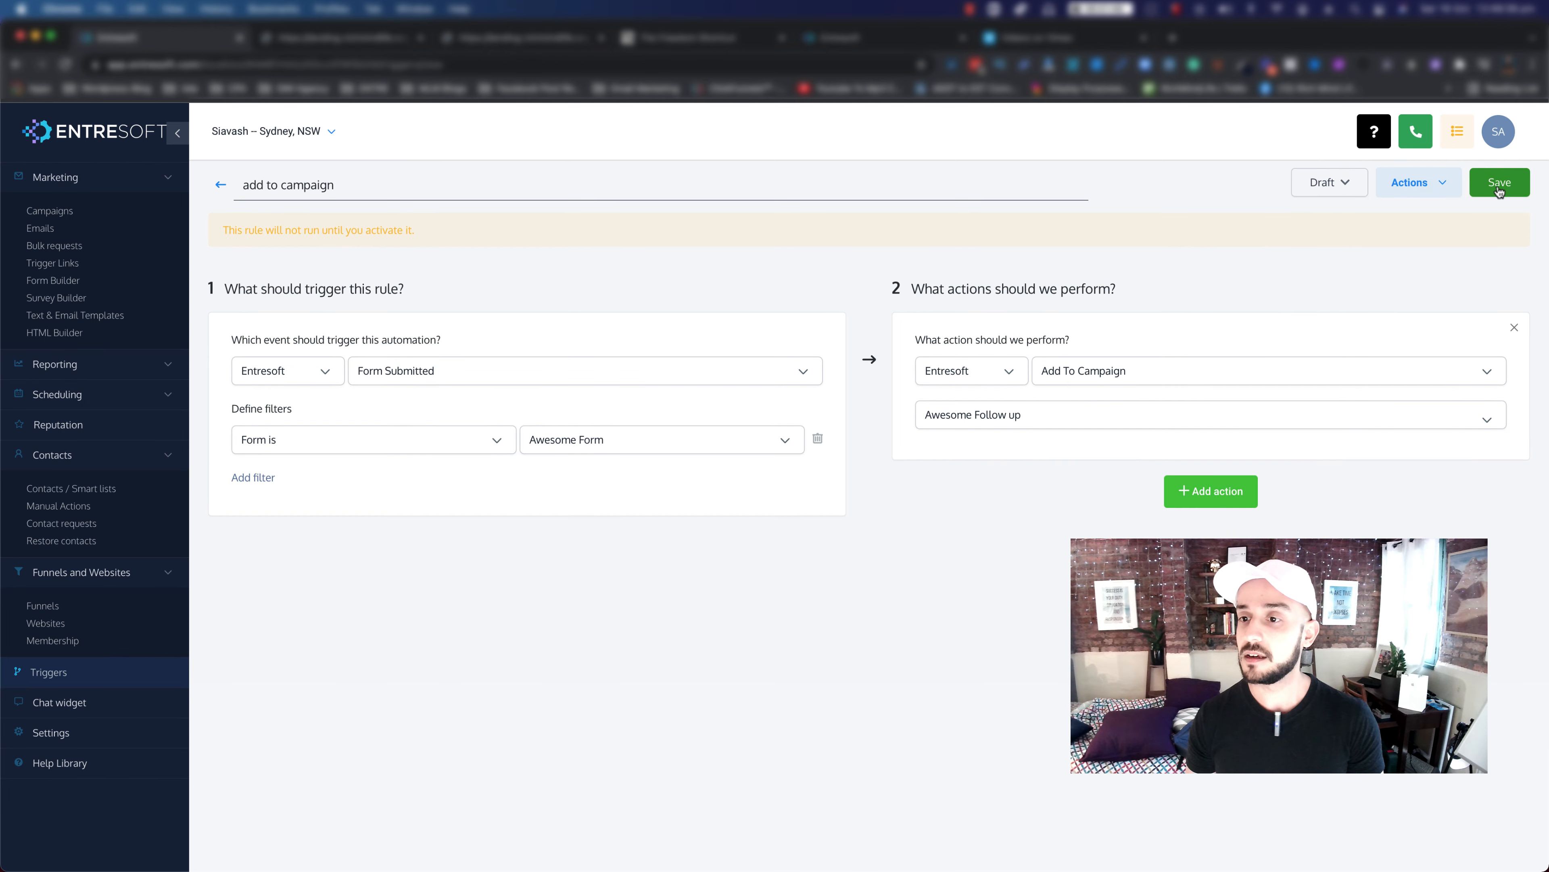
left_click(1340, 185)
left_click(1305, 219)
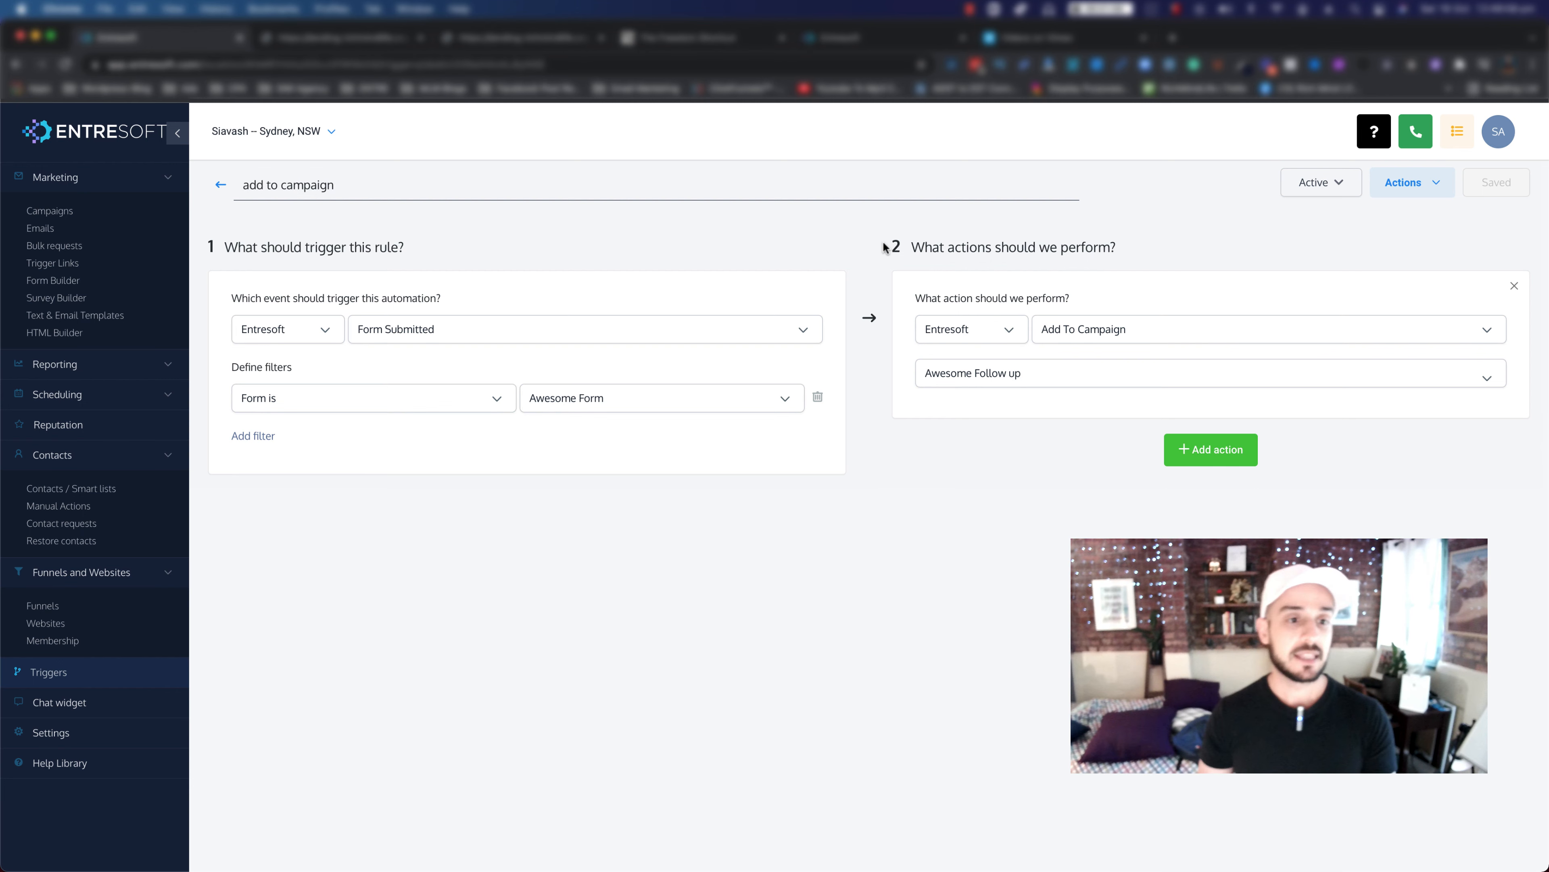
left_click(218, 186)
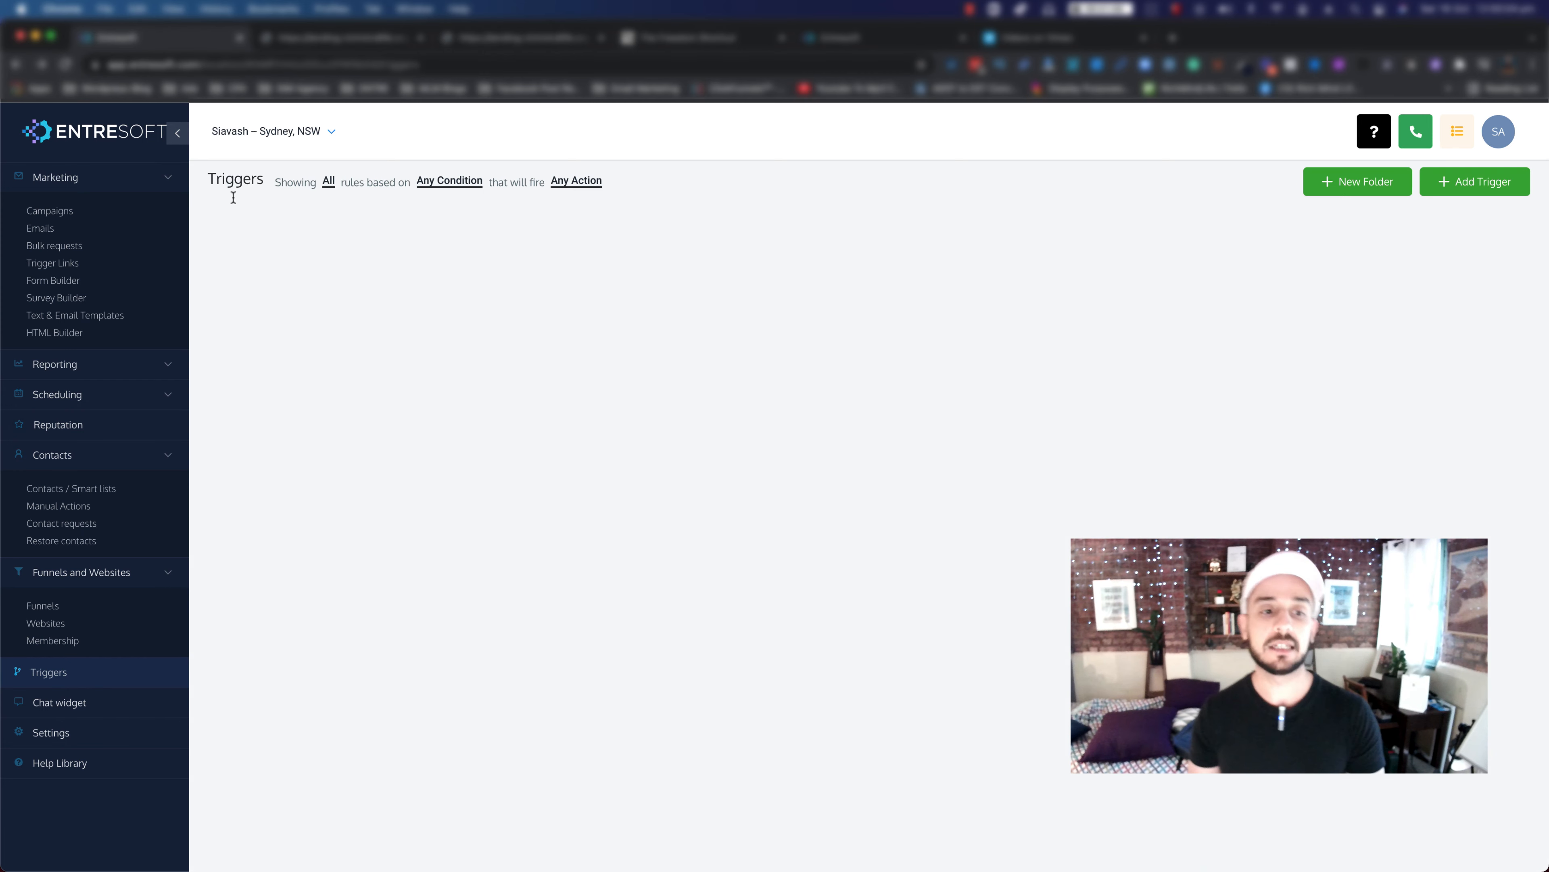
Step: Start a new rule named 'clicked a VSL link' and file it under Awesome Triggers
left_click(1461, 186)
left_click(651, 224)
type("click")
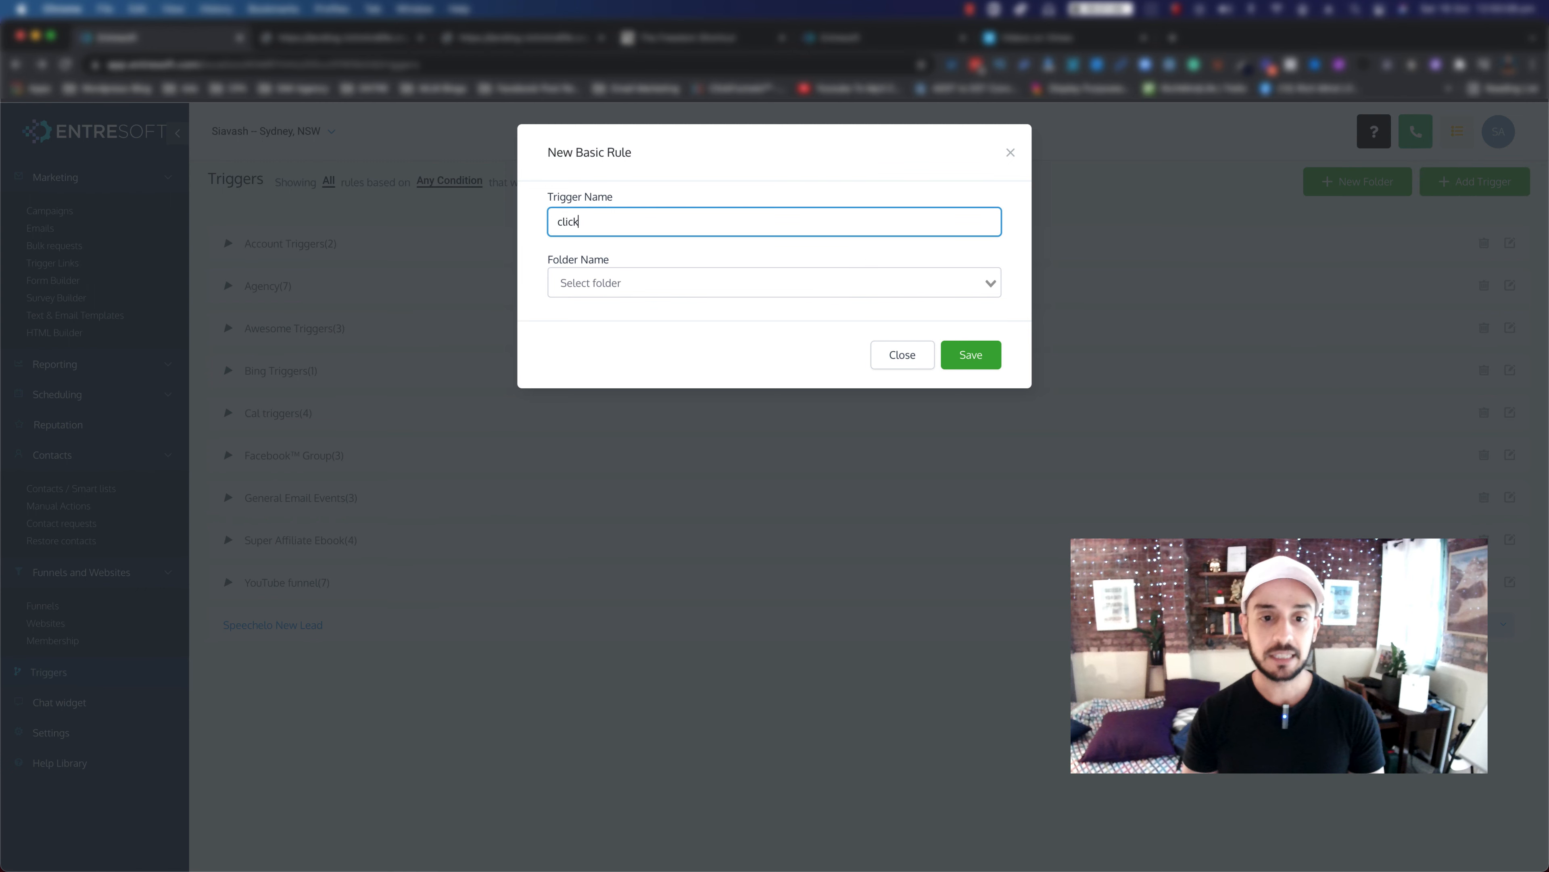
type("ed a link")
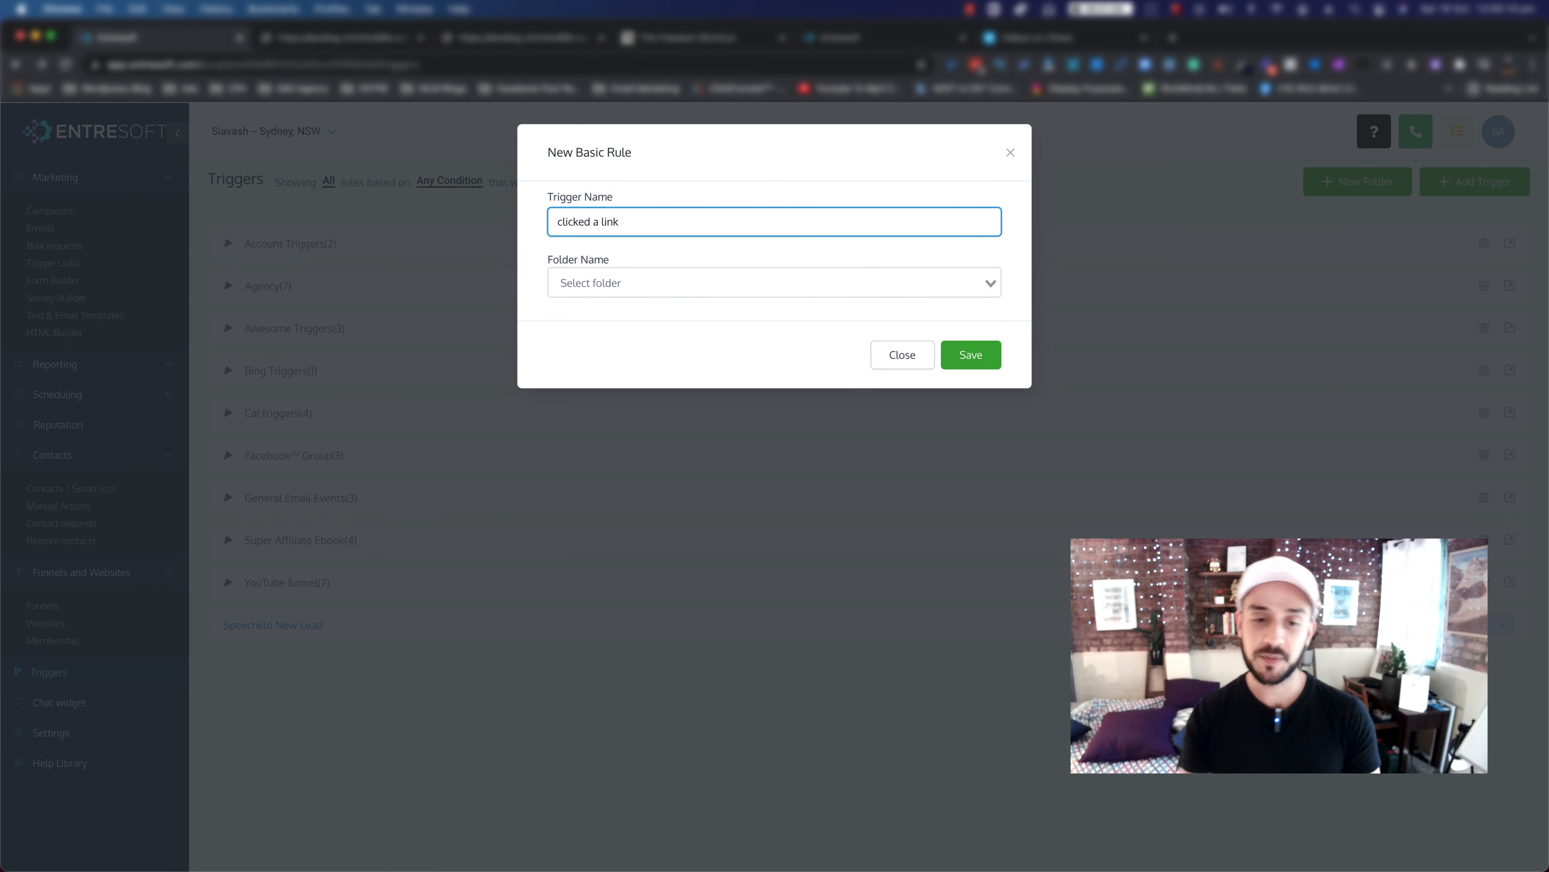
key("BackSpace")
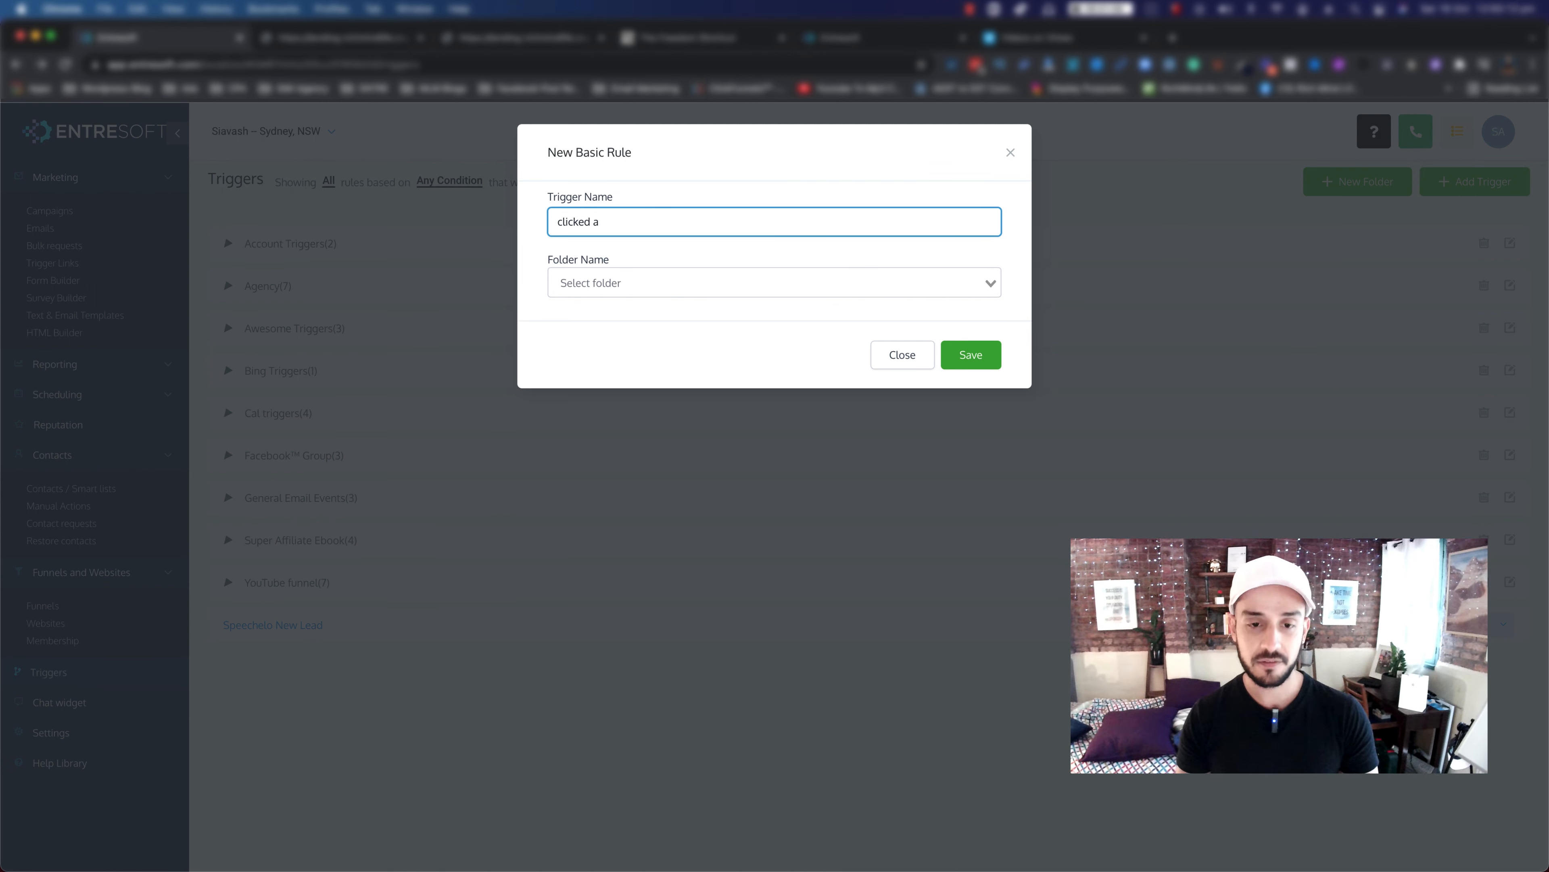
type("VSL link")
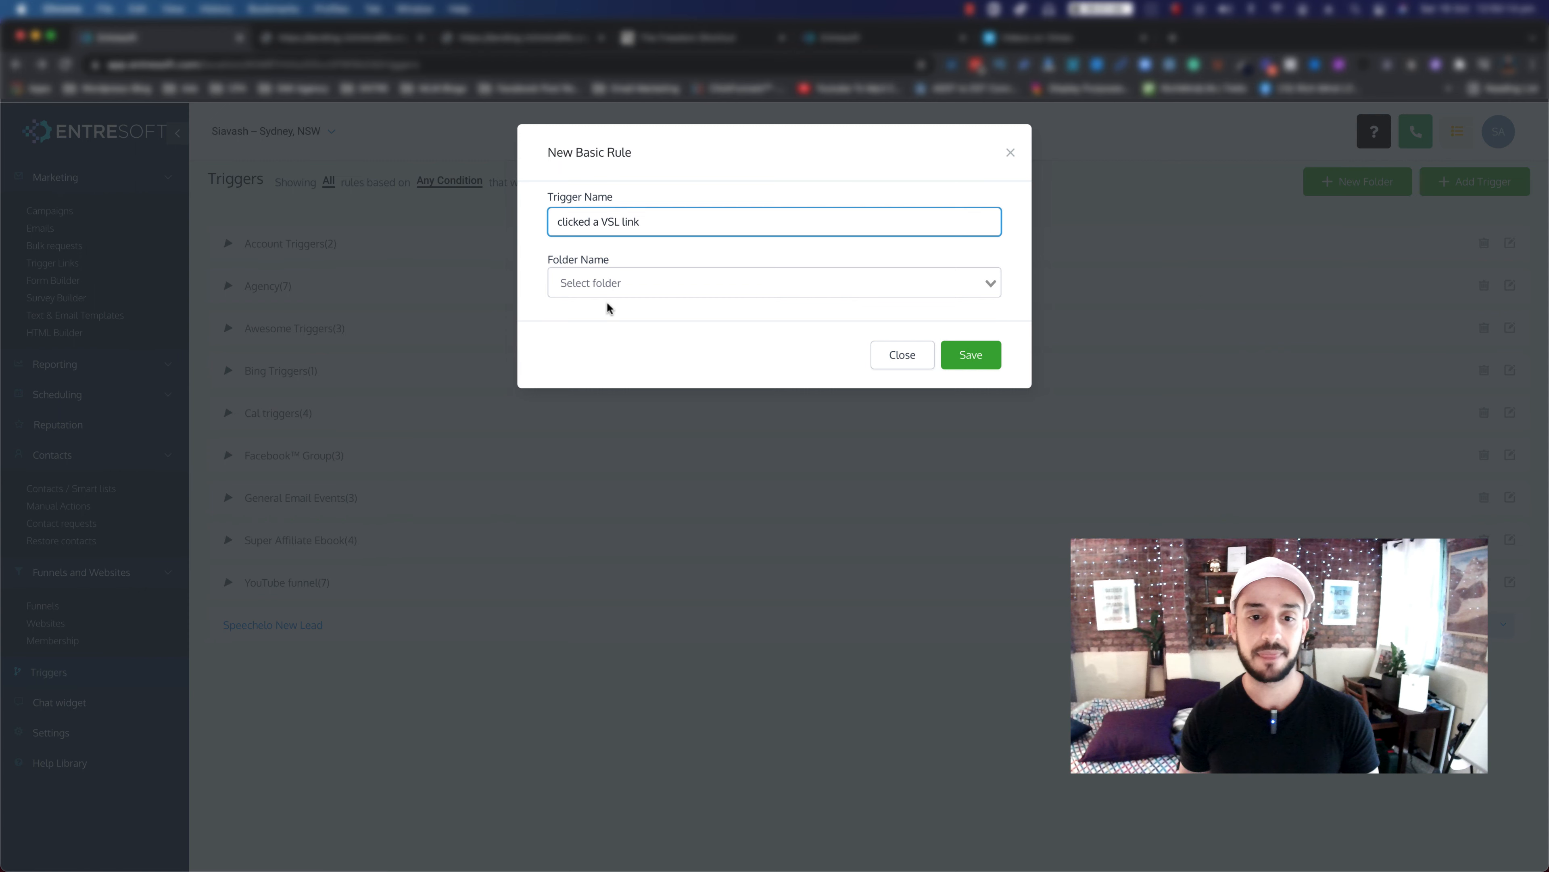
left_click(628, 284)
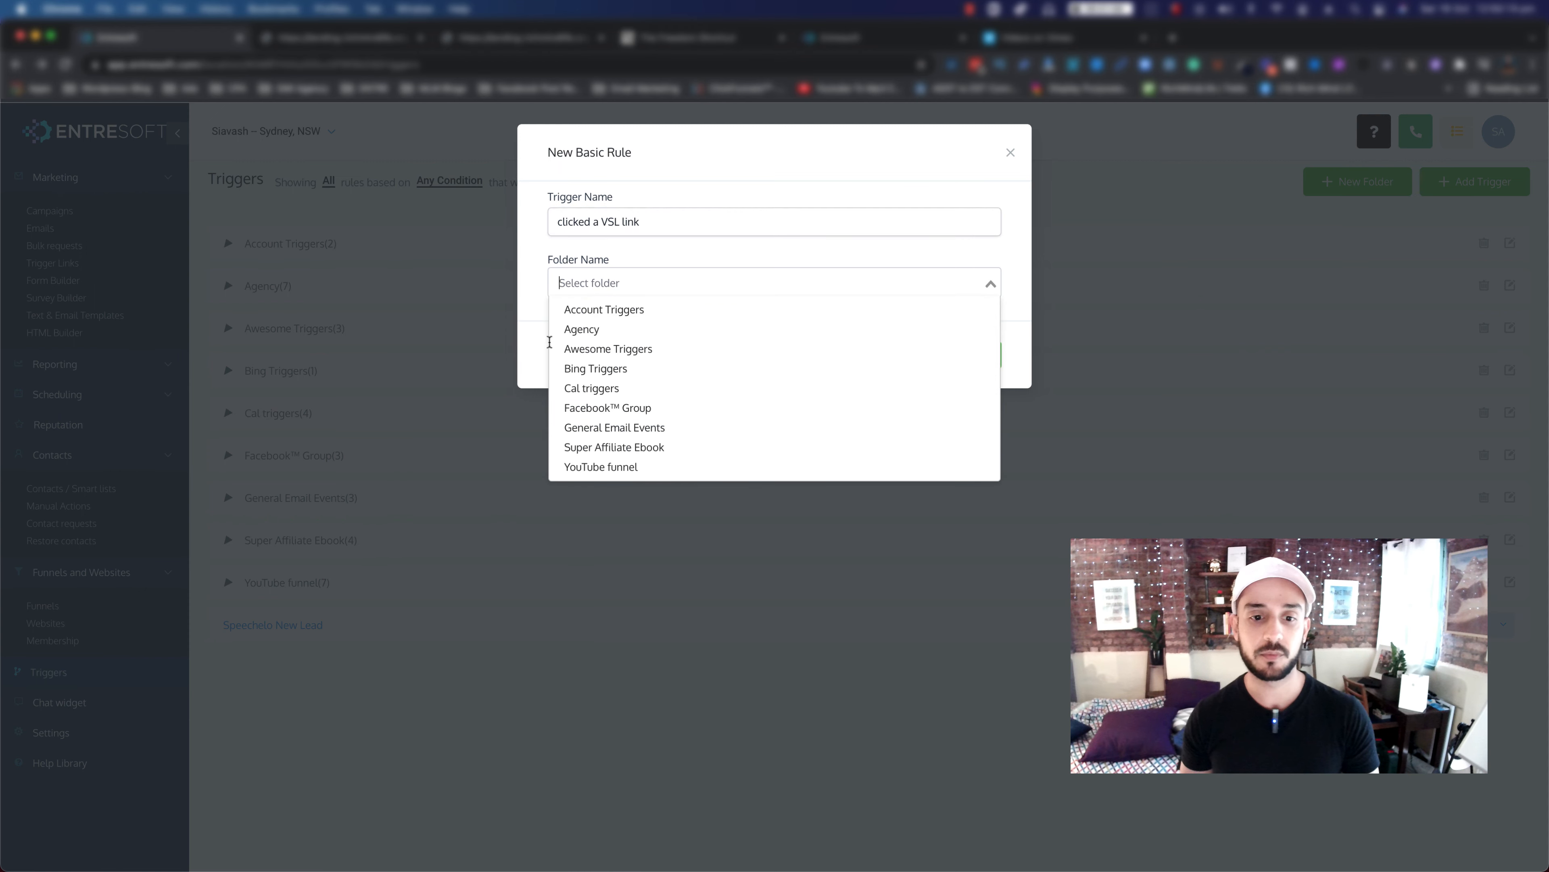
left_click(595, 353)
Step: Save the new rule and set its trigger to Trigger Link Clicked
left_click(990, 355)
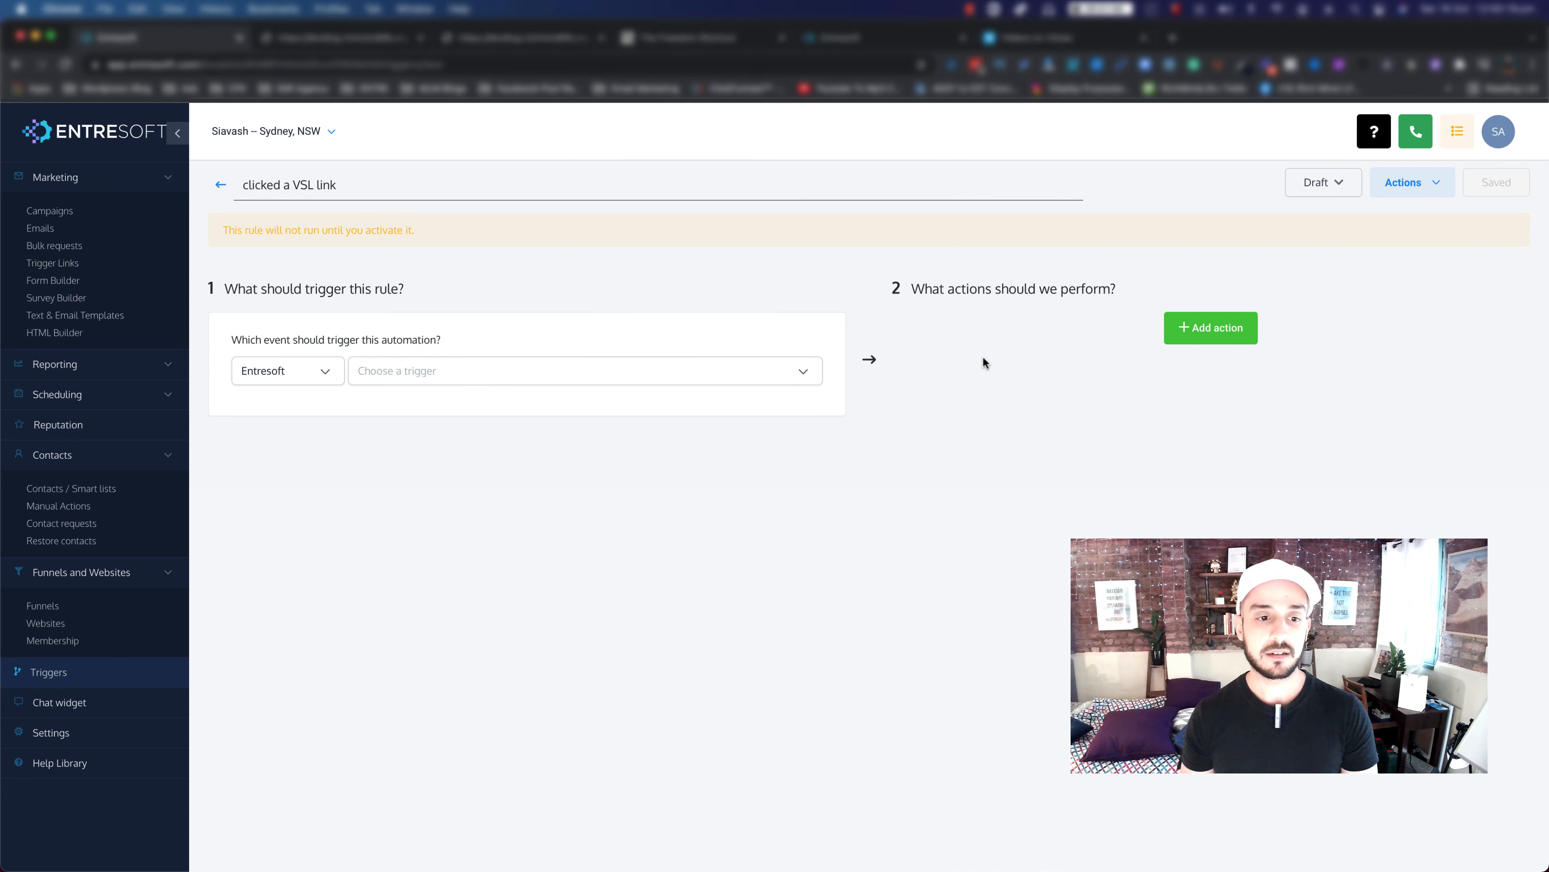
left_click(773, 375)
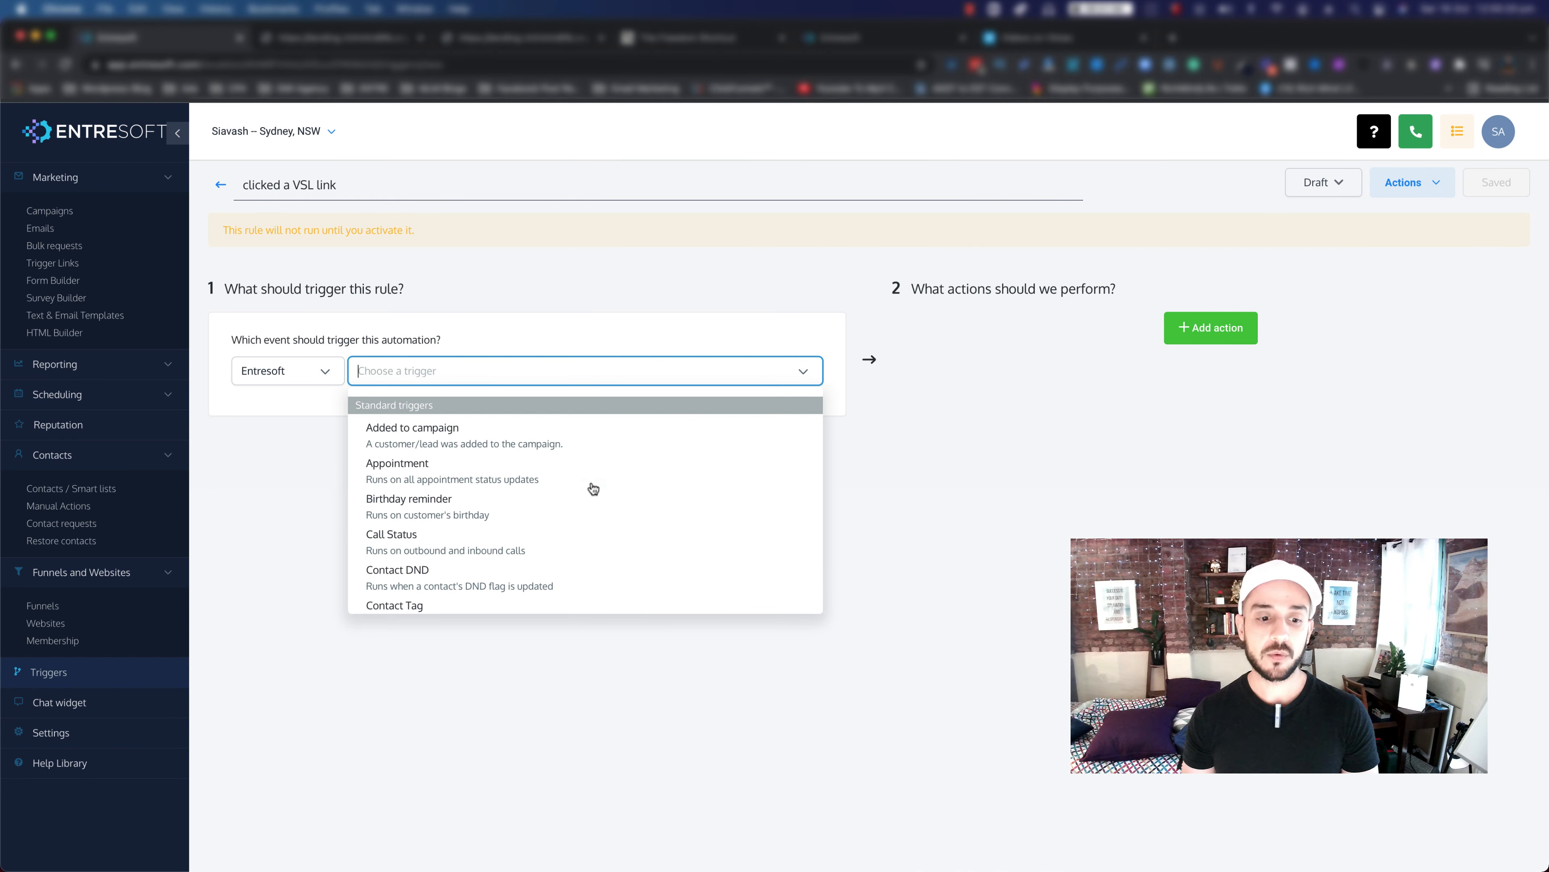
scroll(593, 488, "down", 5)
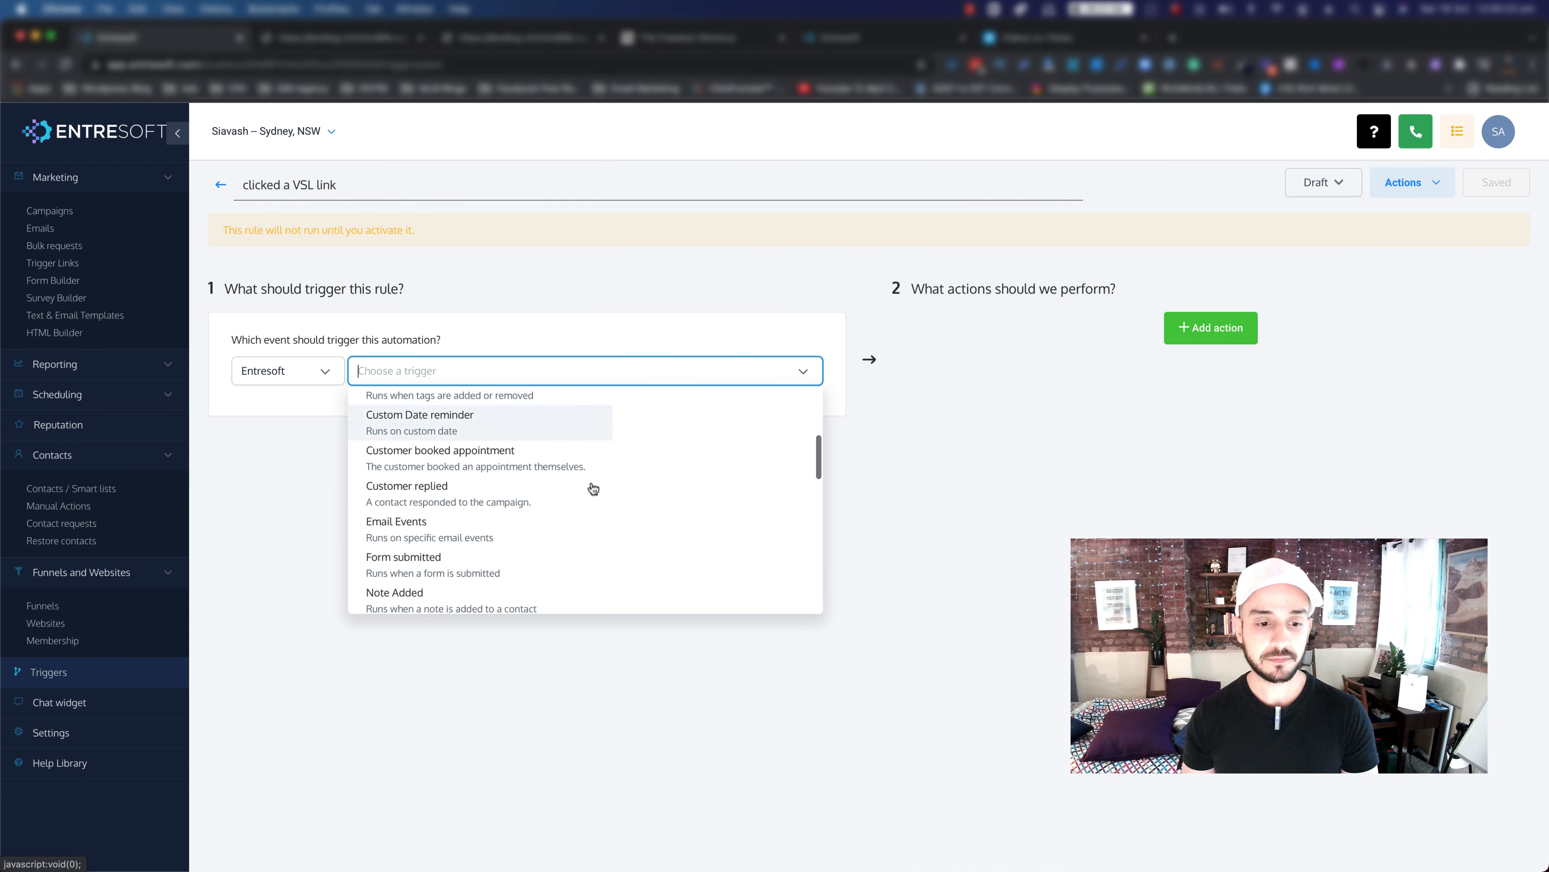
scroll(592, 488, "down", 5)
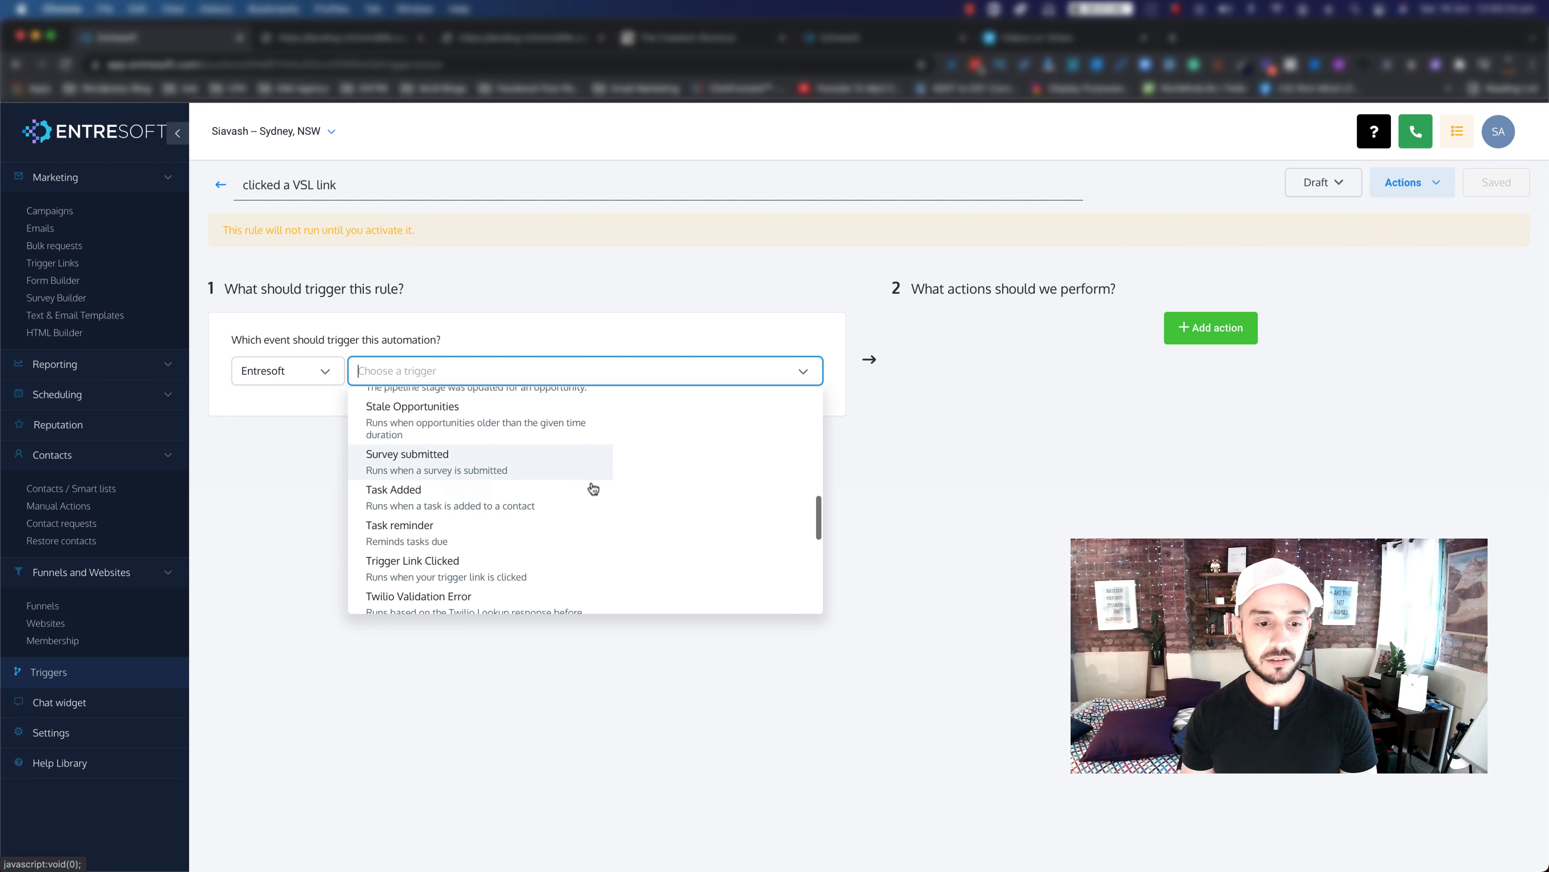
scroll(591, 490, "down", 1)
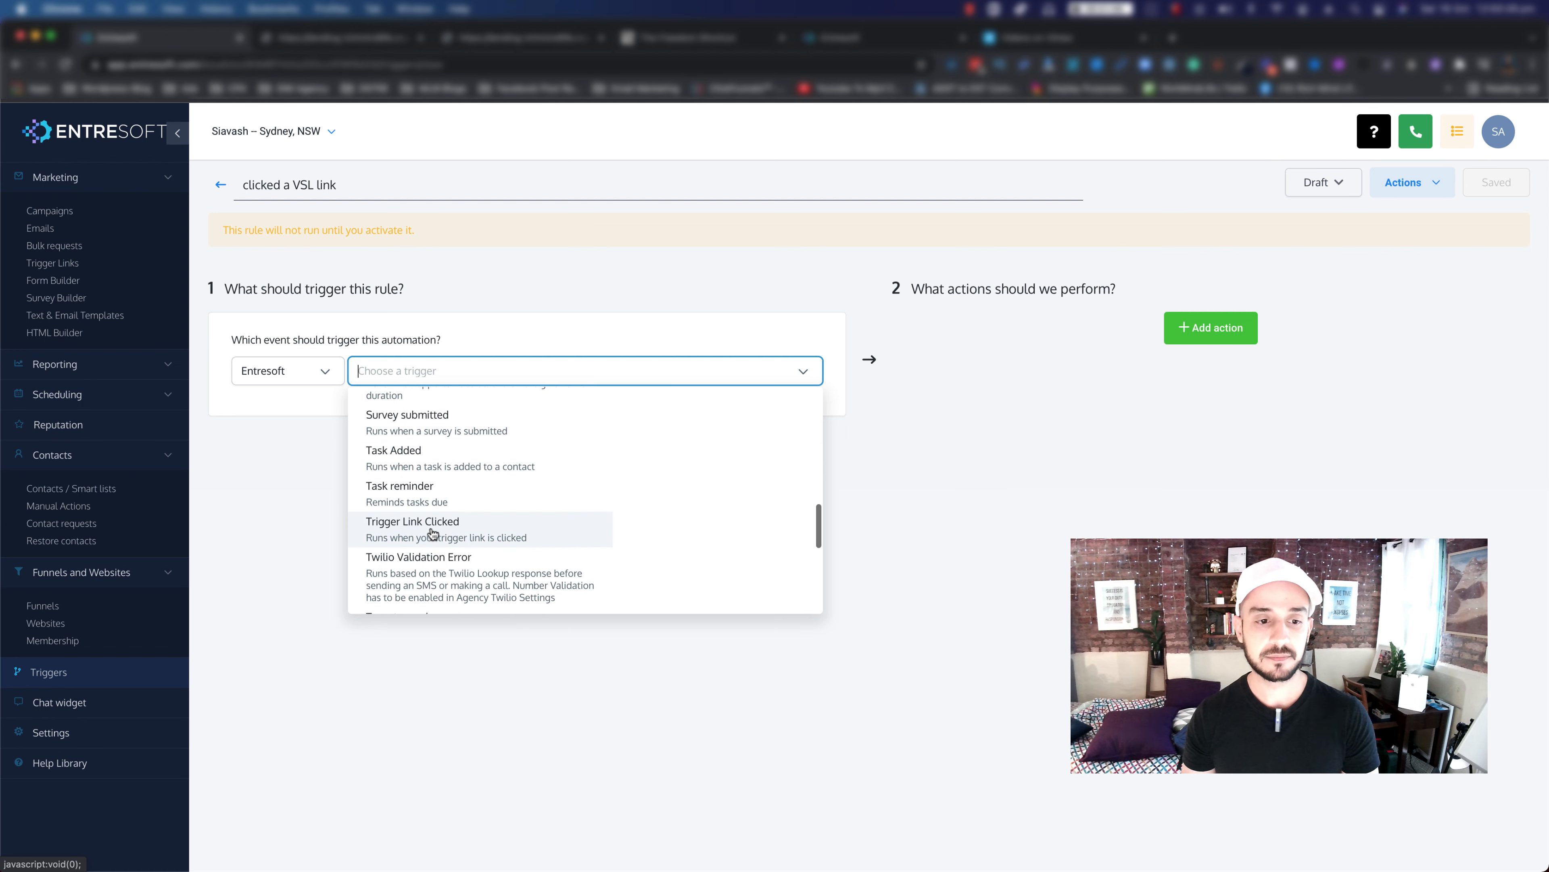
left_click(453, 536)
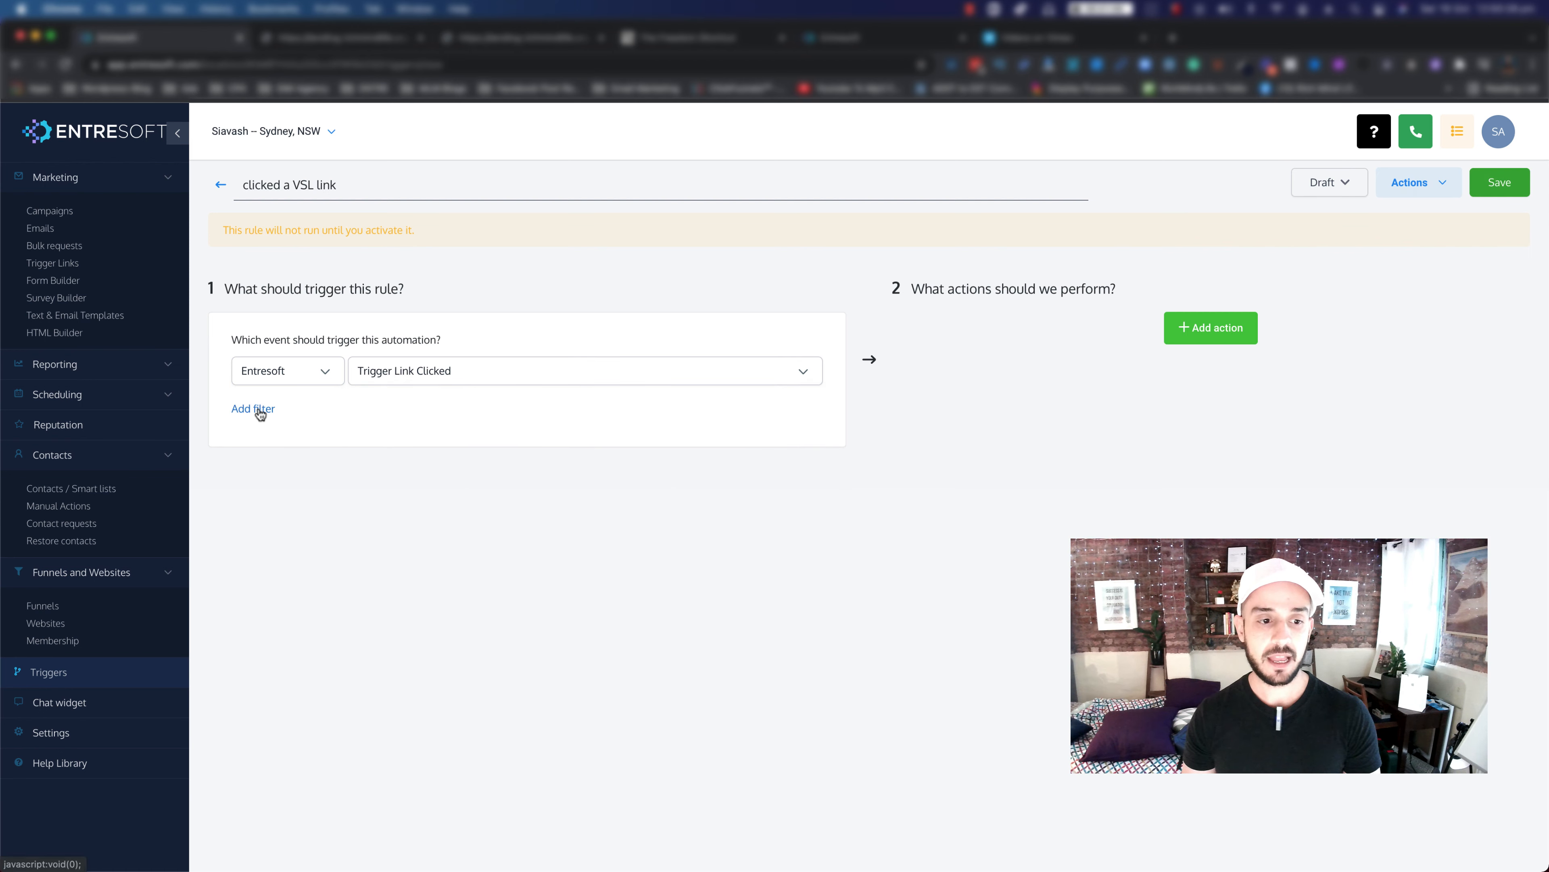
Step: Filter the trigger to the 'your high ticket offer' link and add a blank action
left_click(259, 407)
left_click(287, 440)
left_click(274, 492)
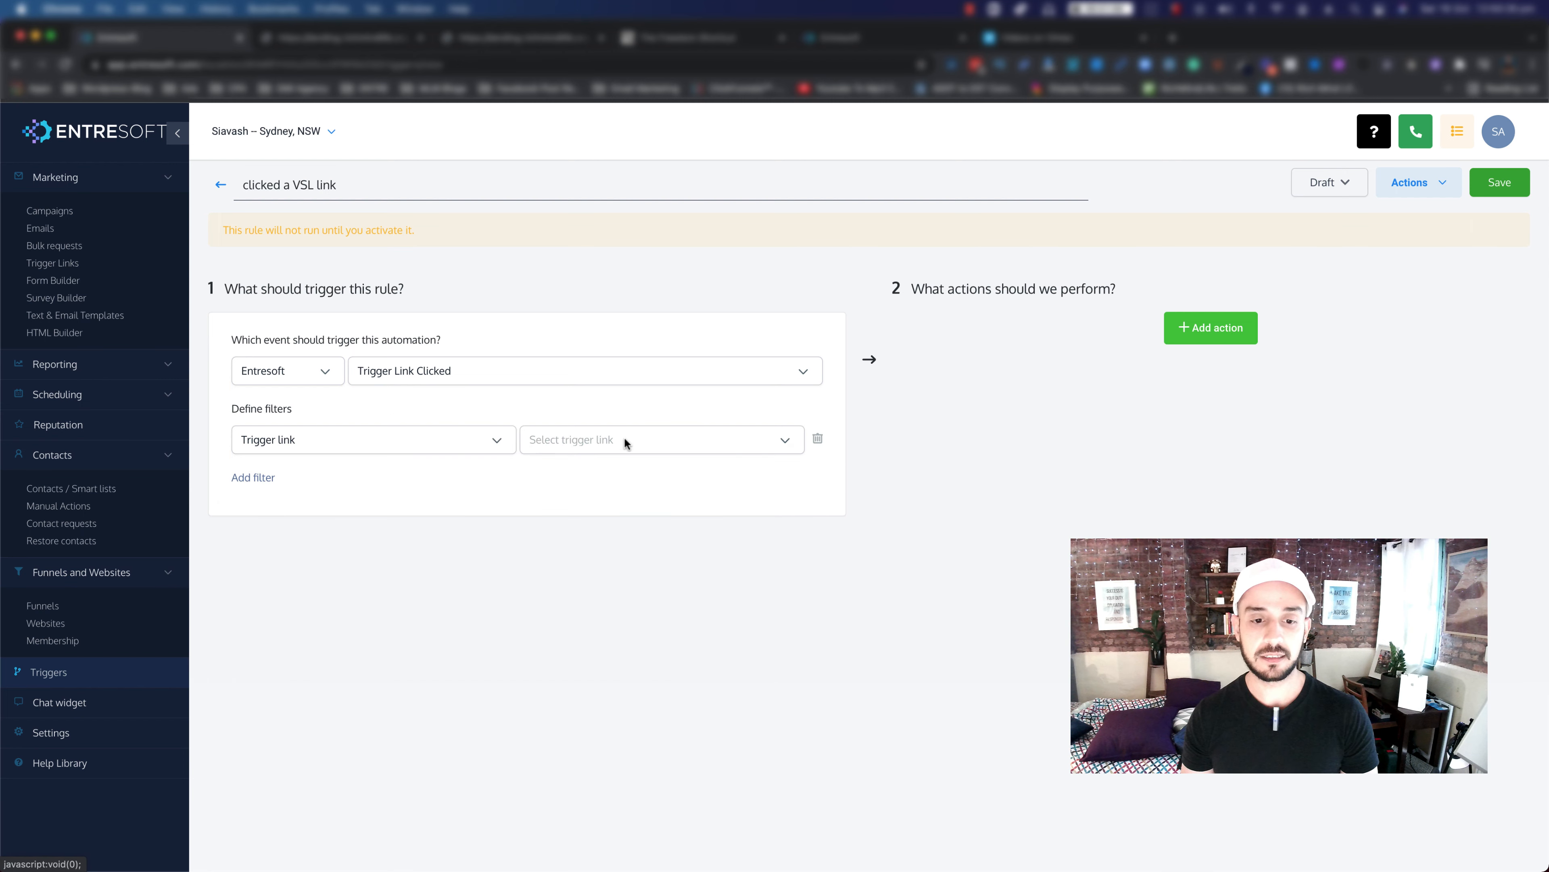
left_click(626, 438)
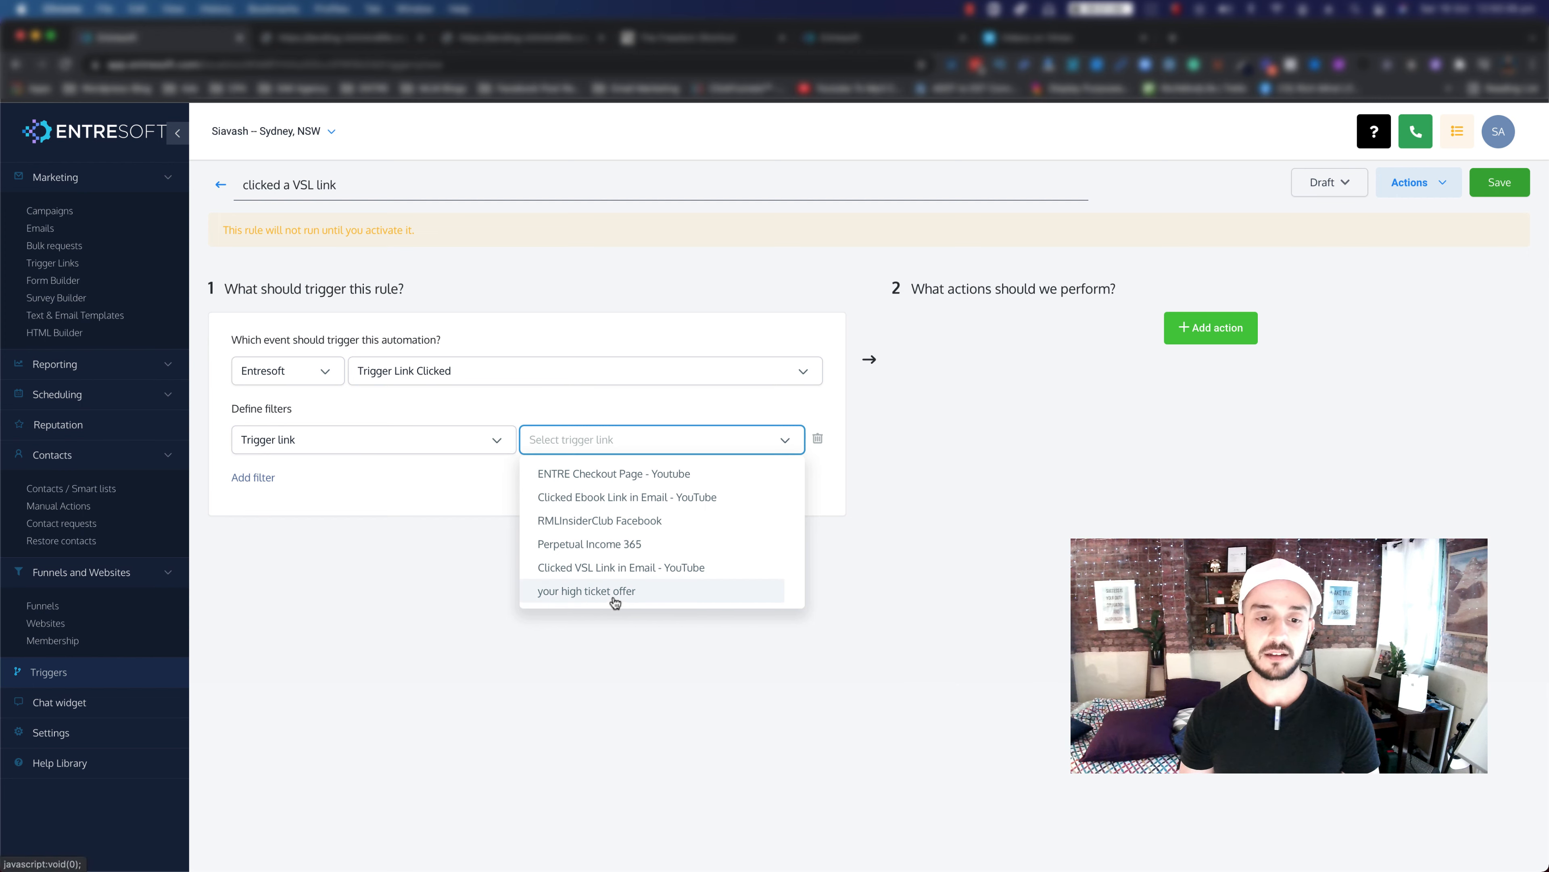
left_click(613, 595)
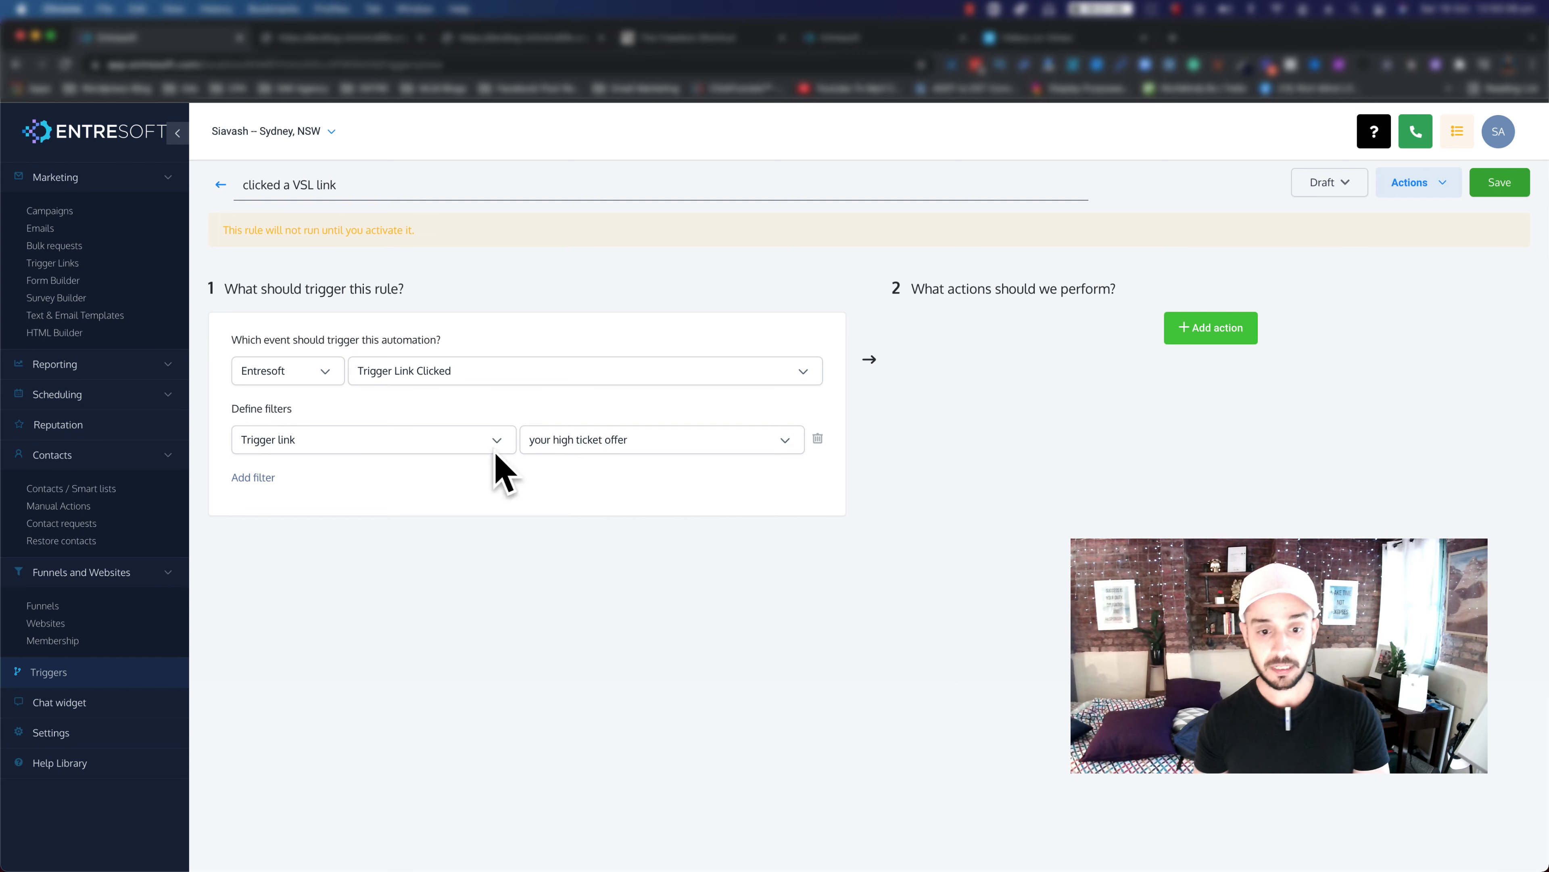
left_click(1210, 328)
left_click(1186, 370)
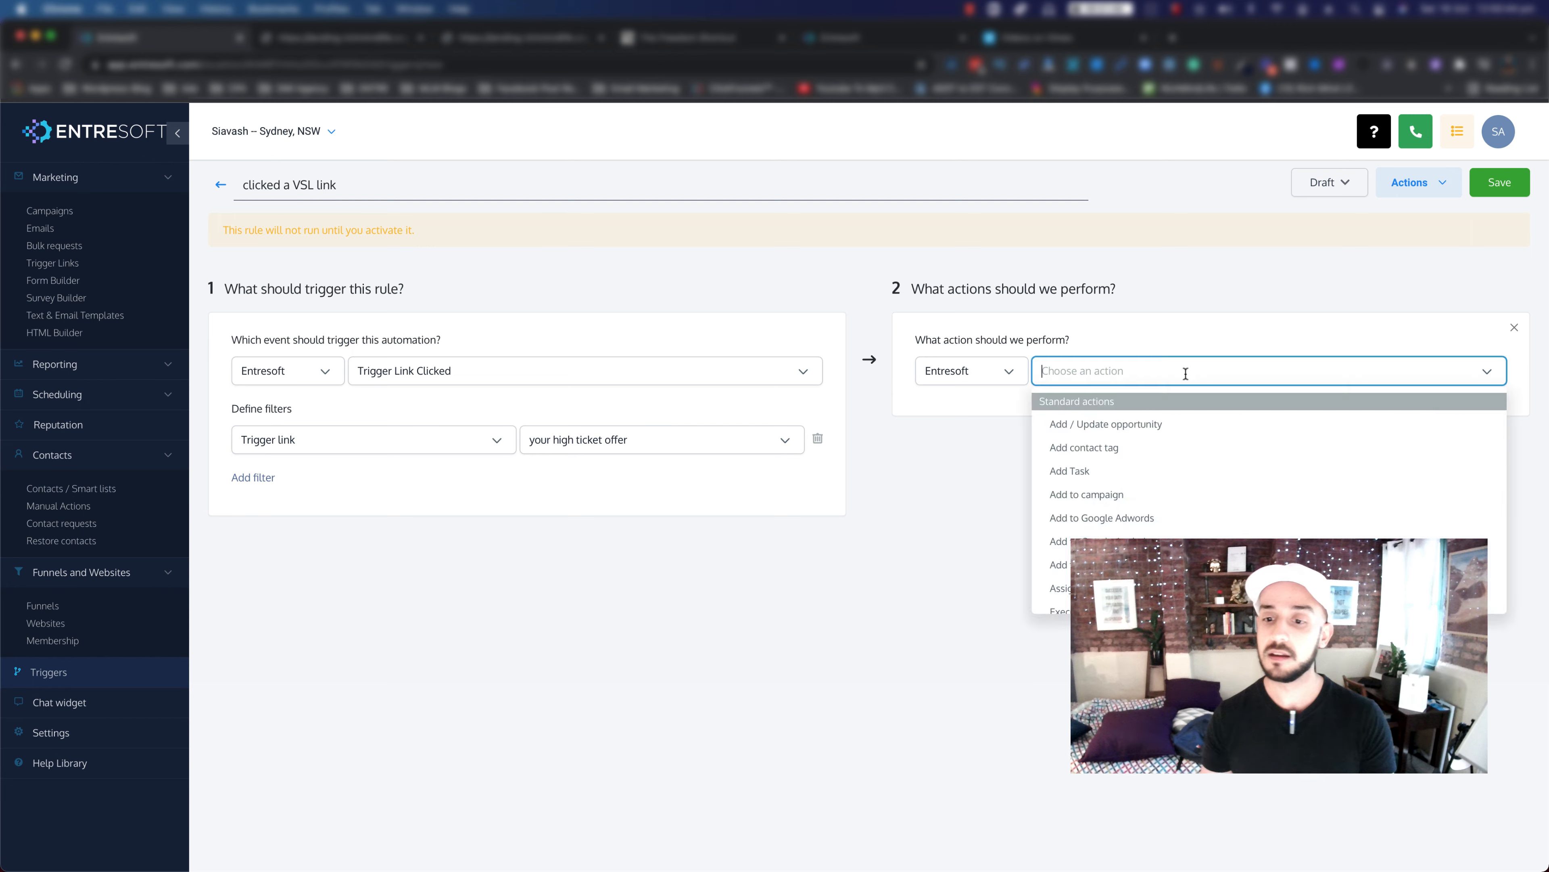
Step: Make the action Add / Update opportunity: ENTRE Inst, Watch The VSL Video stage, Open, lead value 150
left_click(1096, 436)
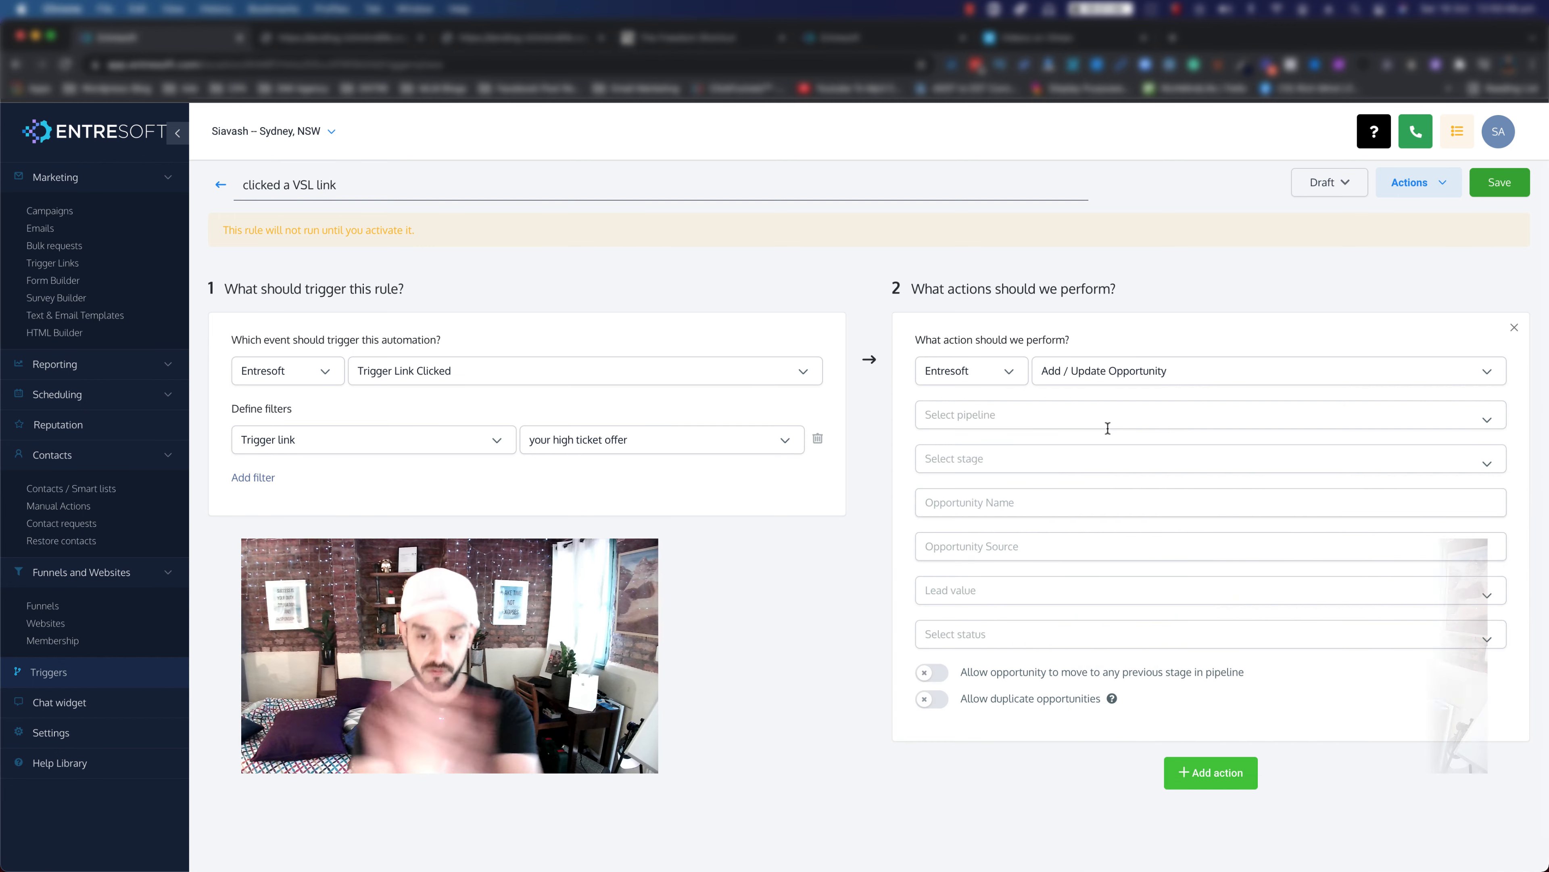
left_click(1107, 421)
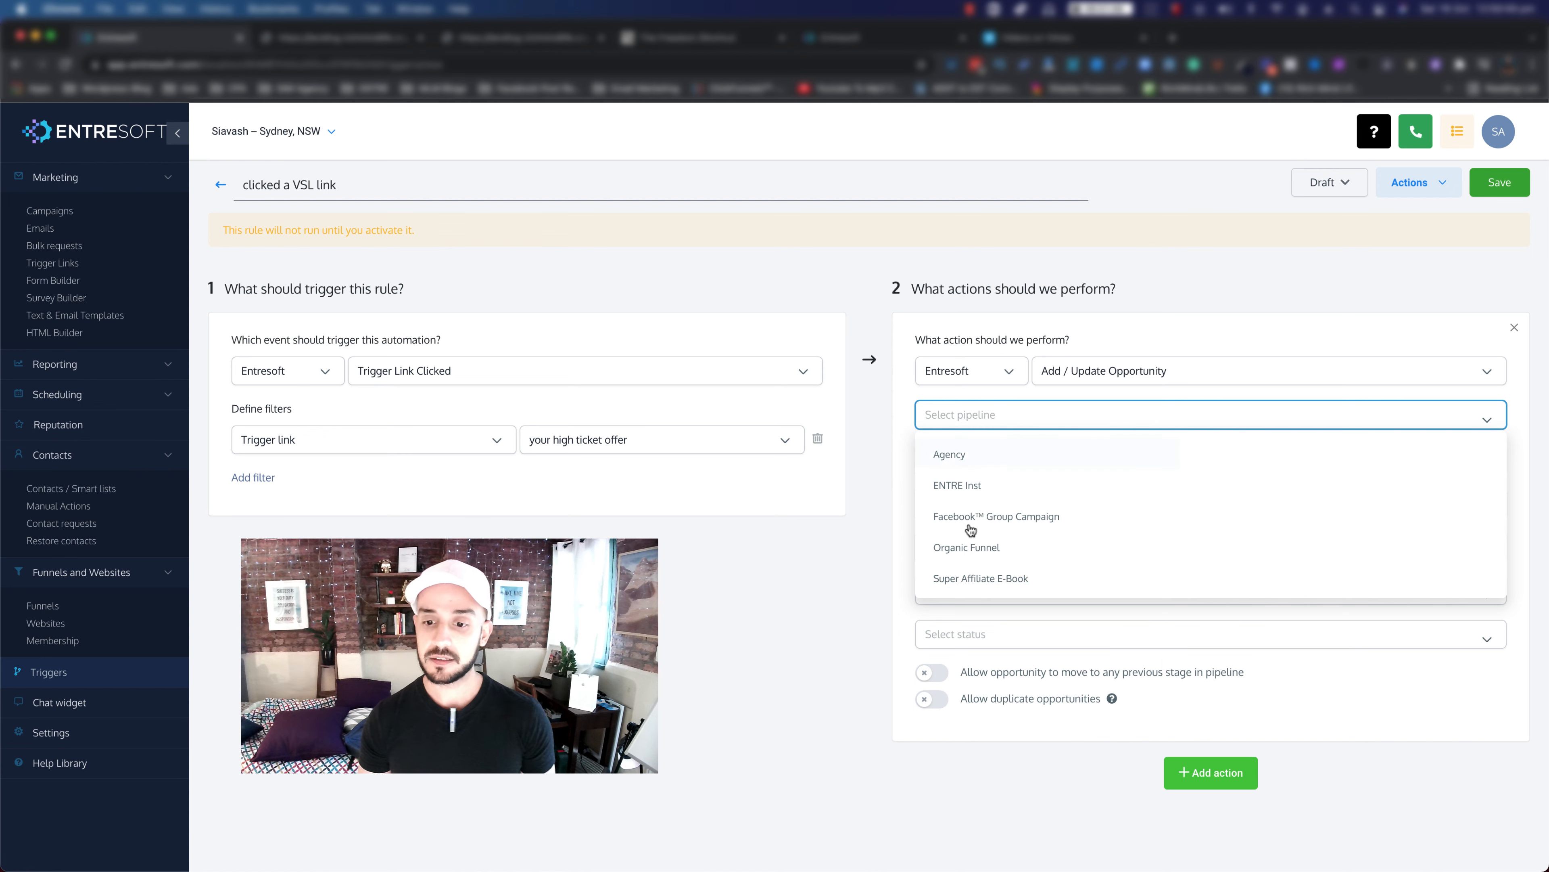
left_click(953, 486)
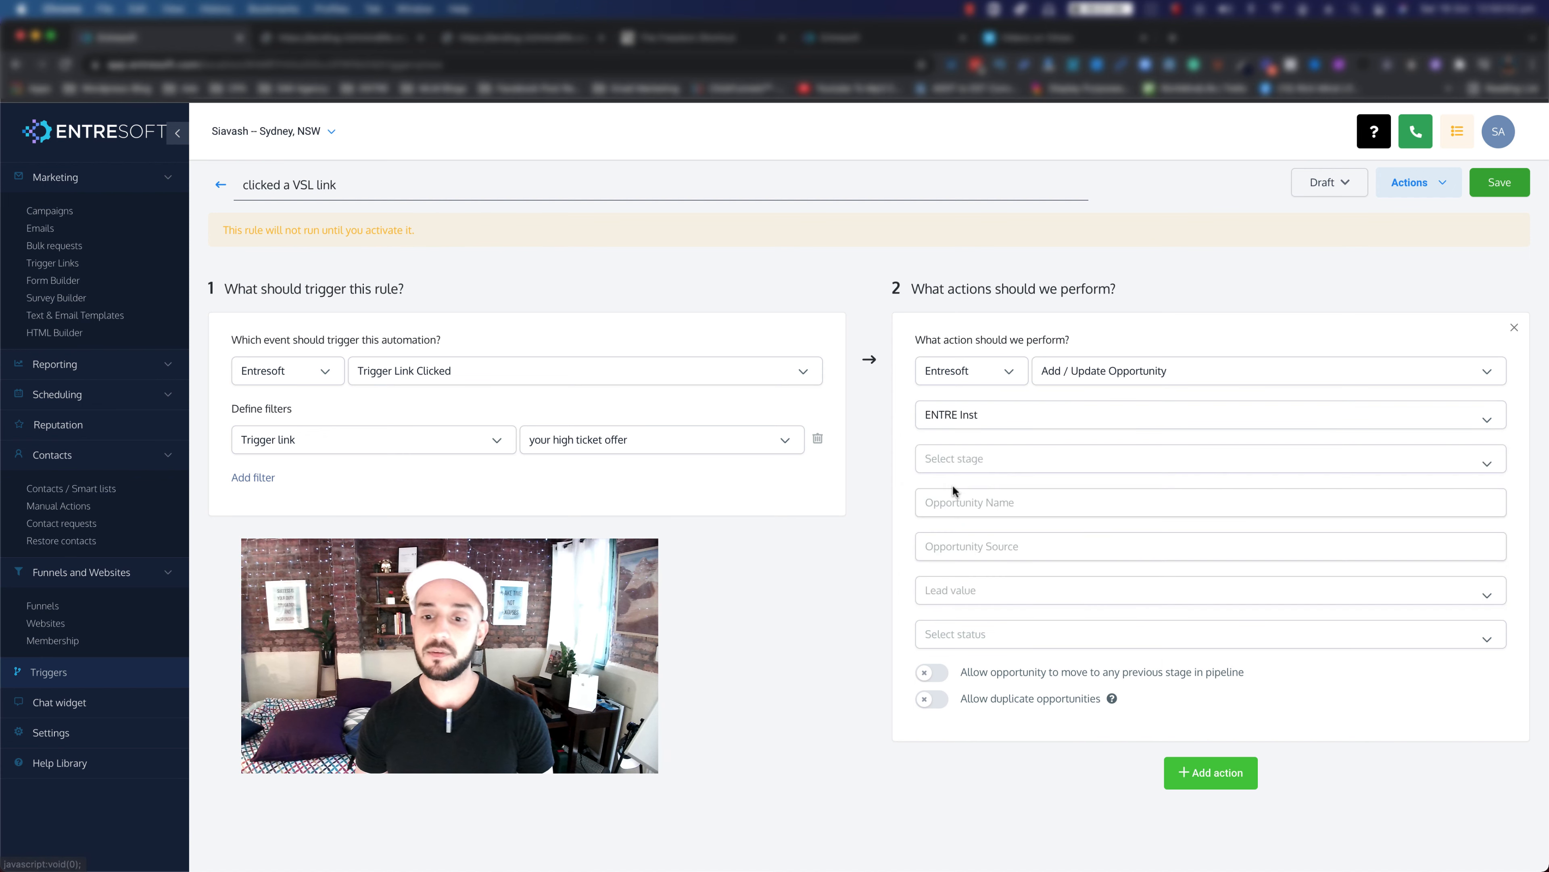
left_click(1003, 458)
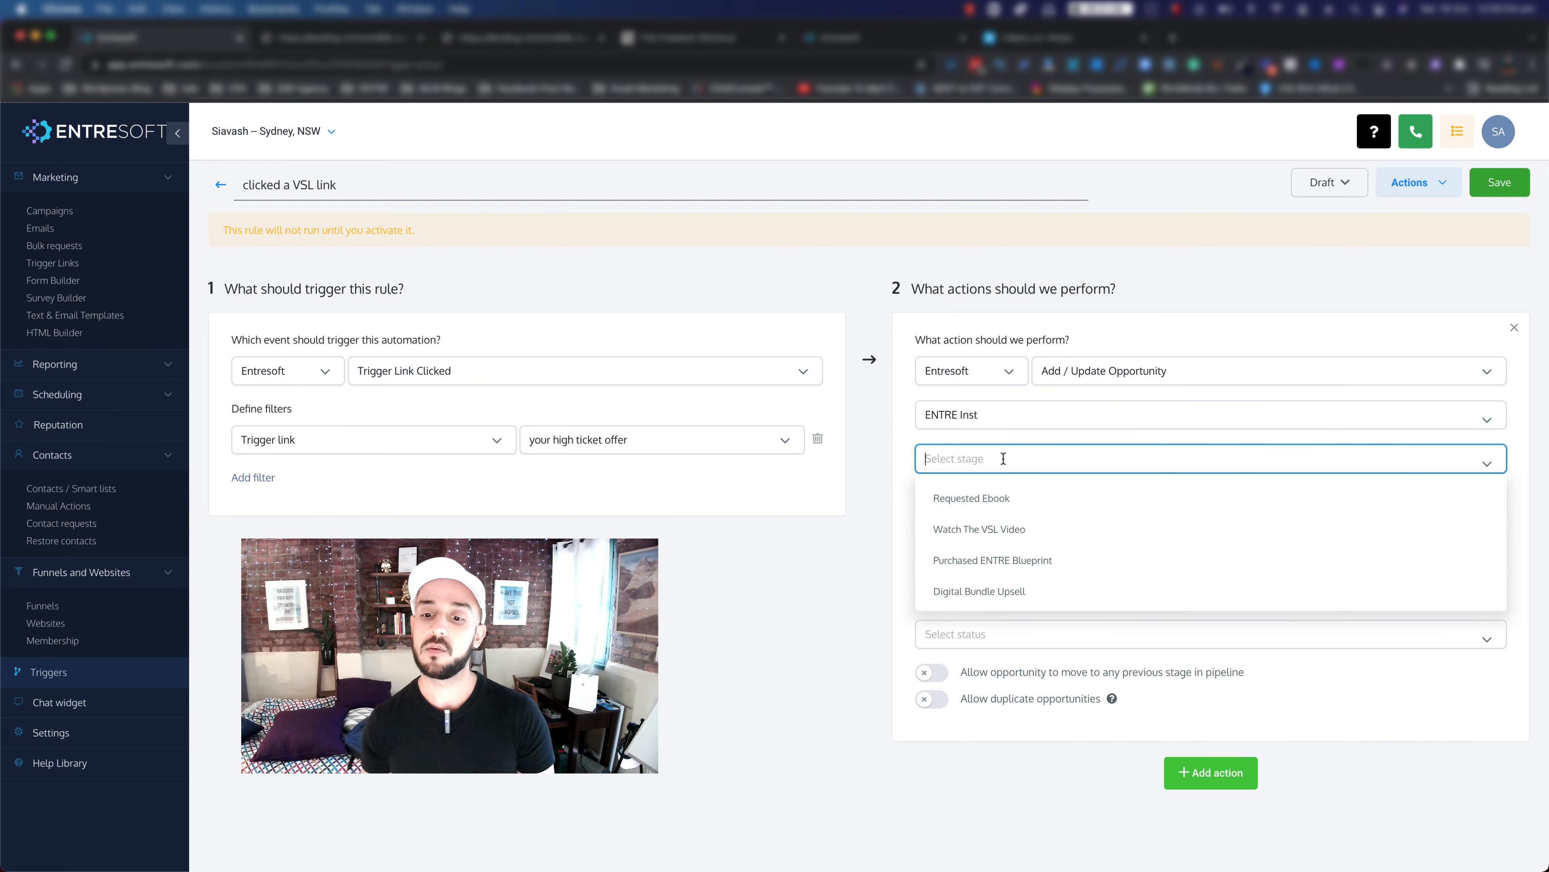
left_click(989, 530)
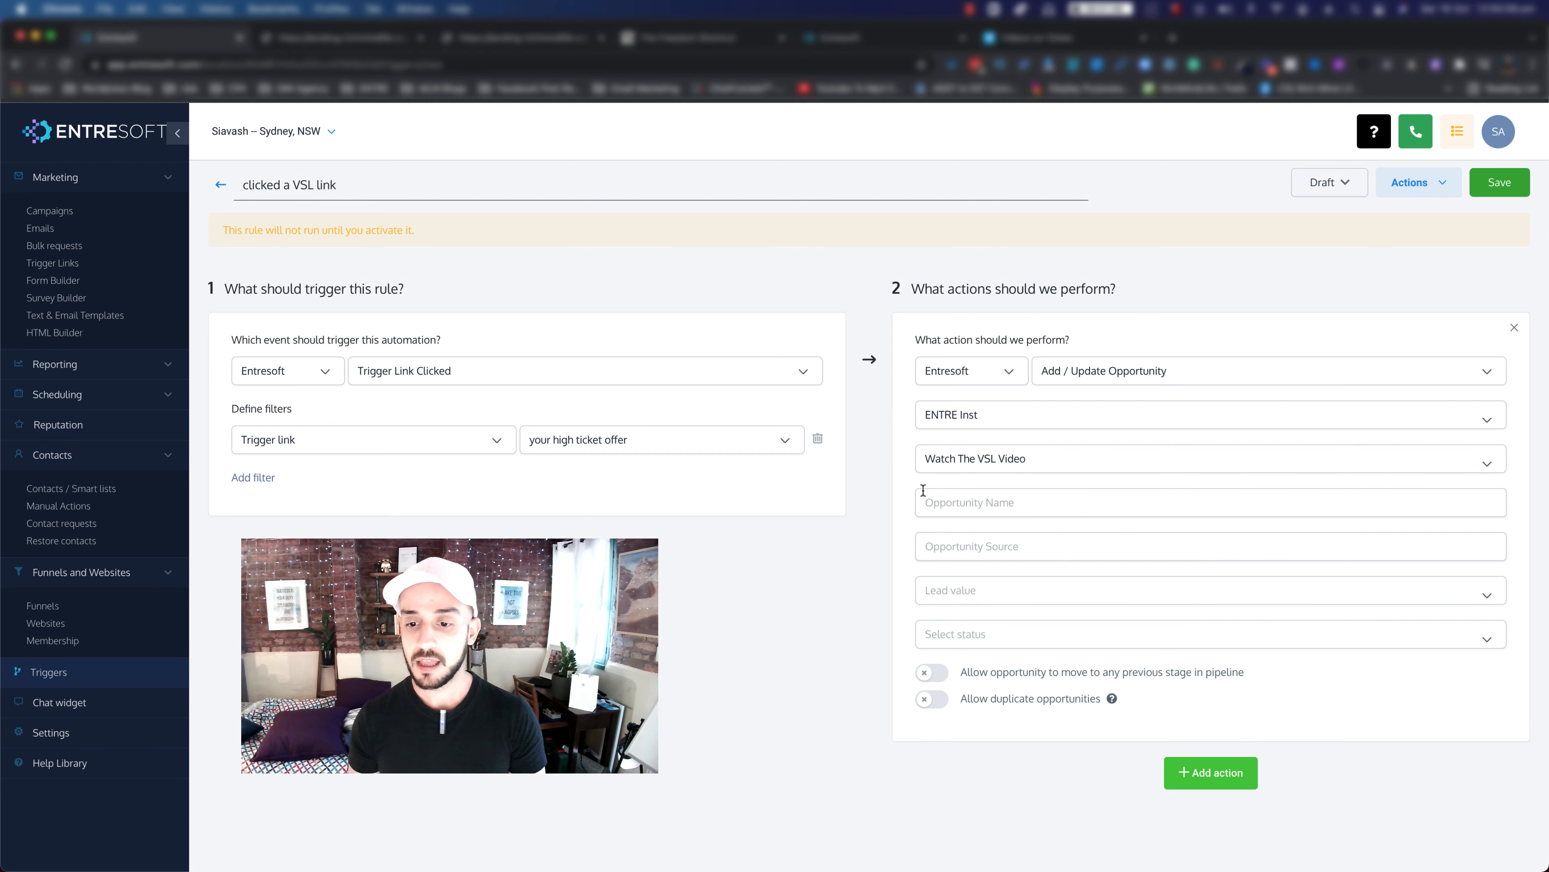
left_click(977, 637)
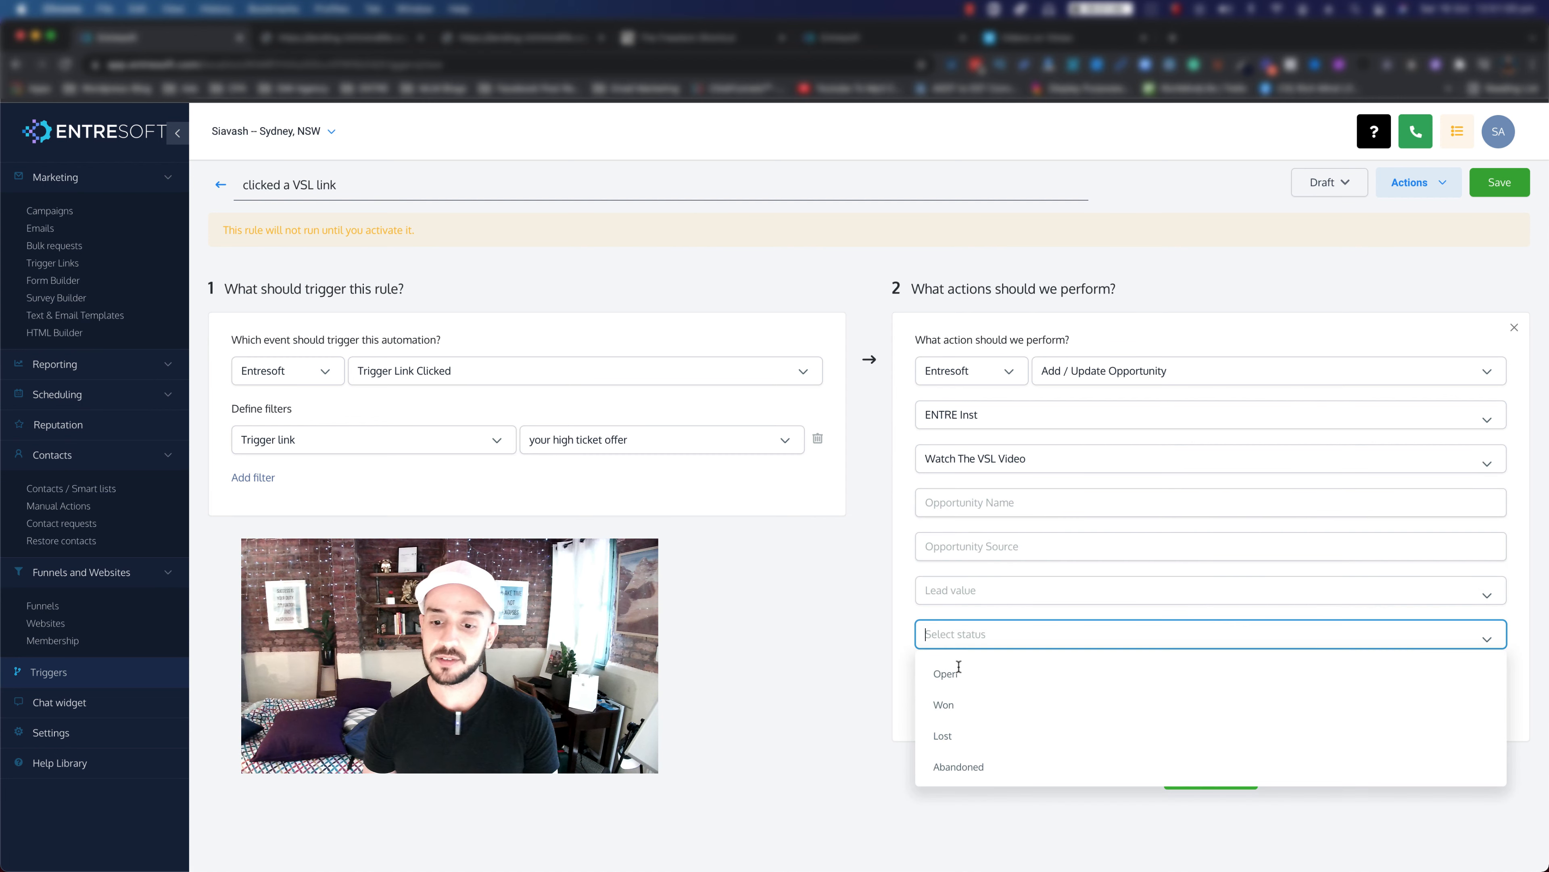
left_click(958, 672)
left_click(965, 592)
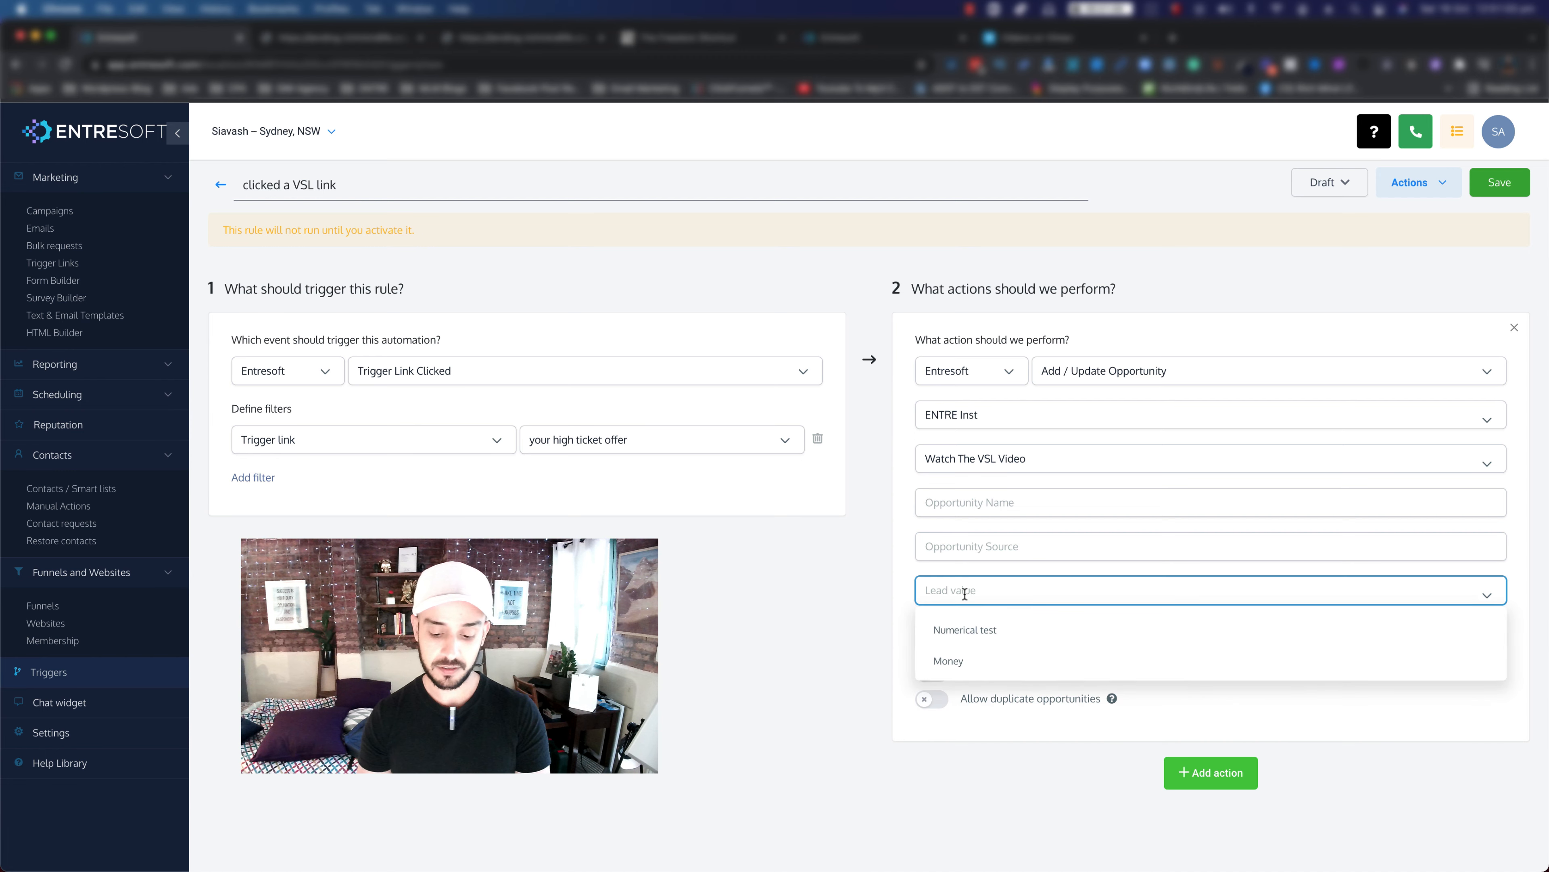
type("150")
left_click(842, 635)
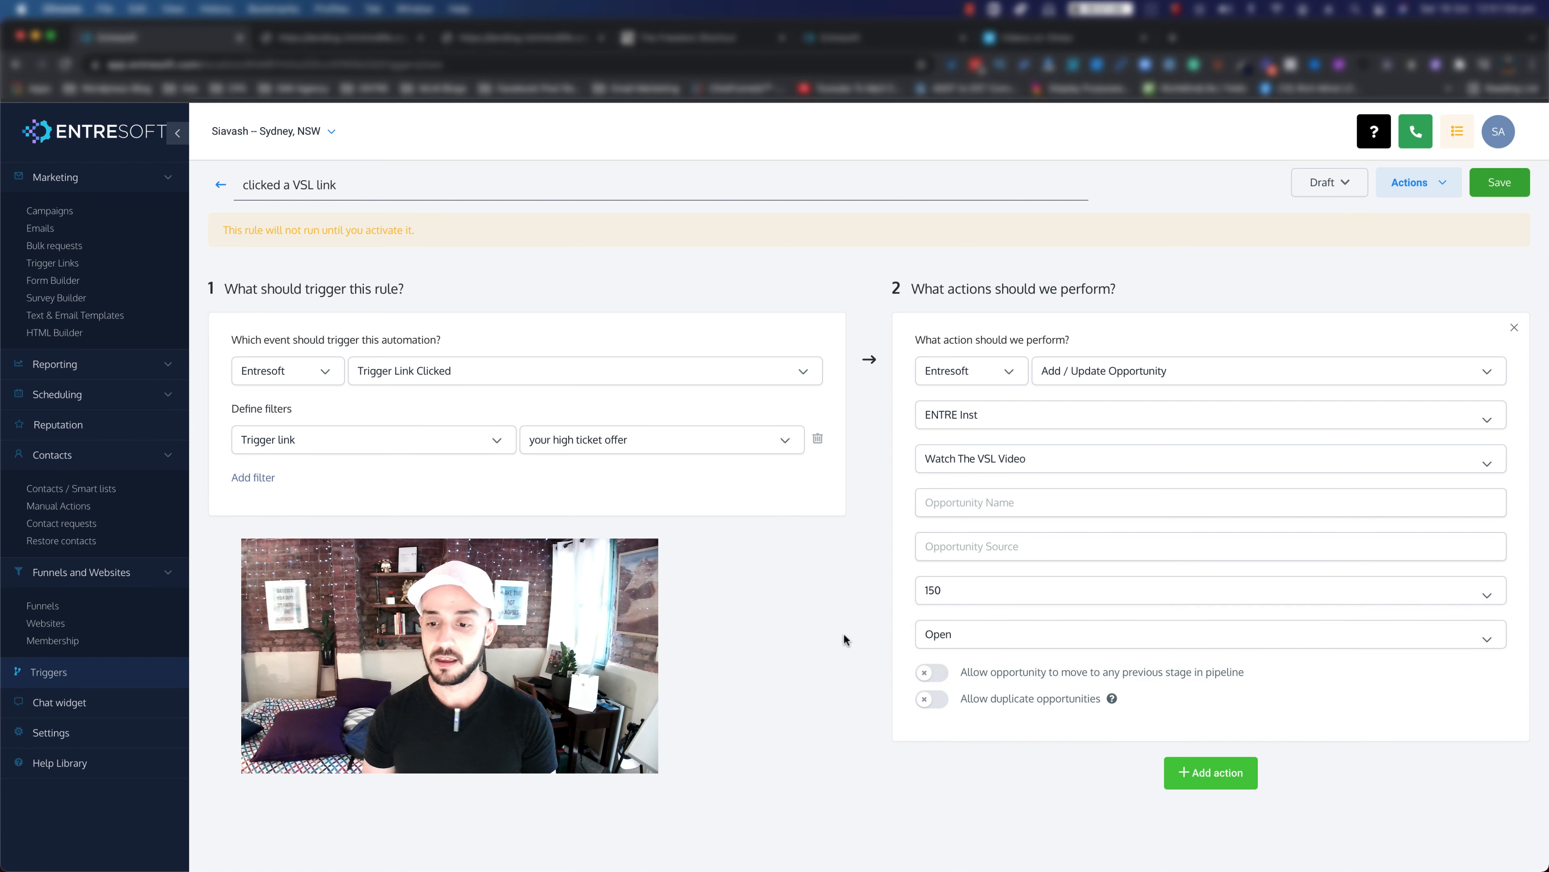
scroll(1156, 710, "down", 2)
scroll(1156, 710, "down", 1)
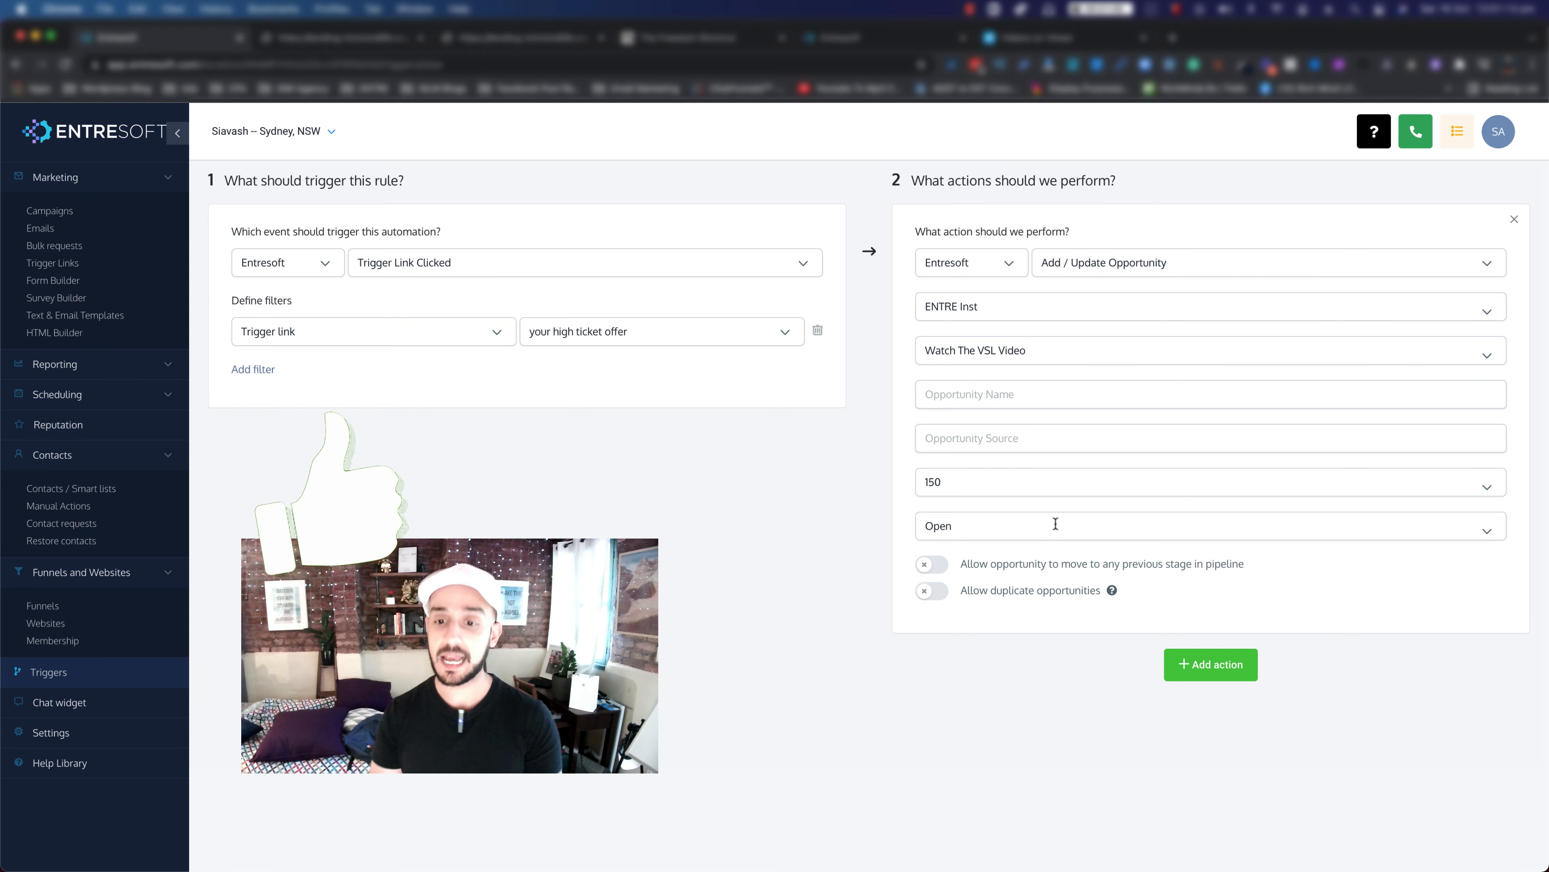
Step: Add a second action that applies the contact tag 'watch the high offer ticket Video'
left_click(1217, 666)
left_click(1107, 652)
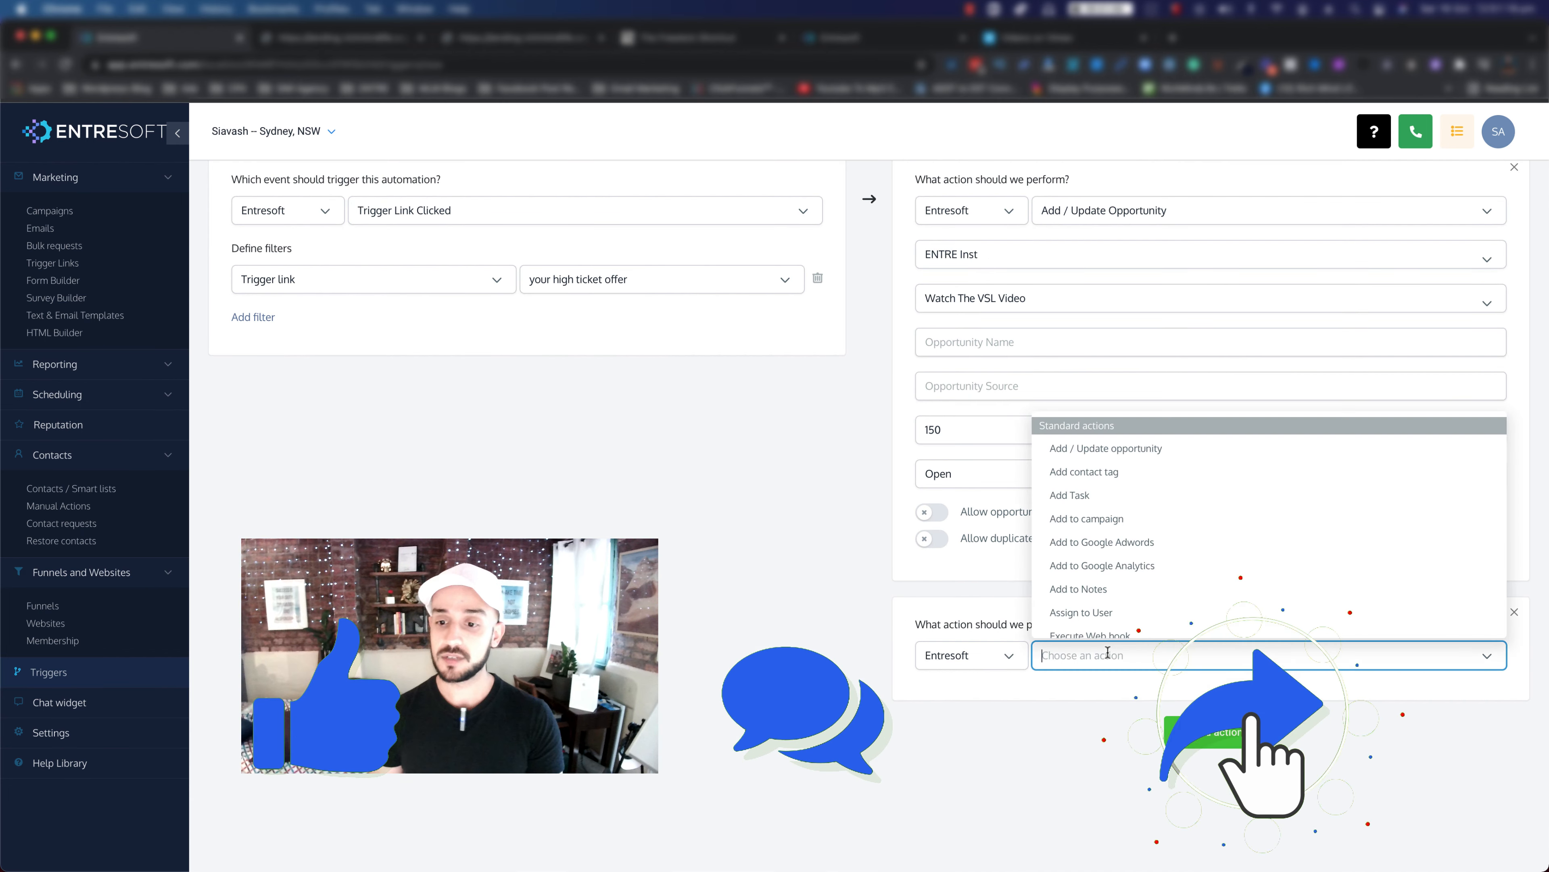
left_click(1080, 475)
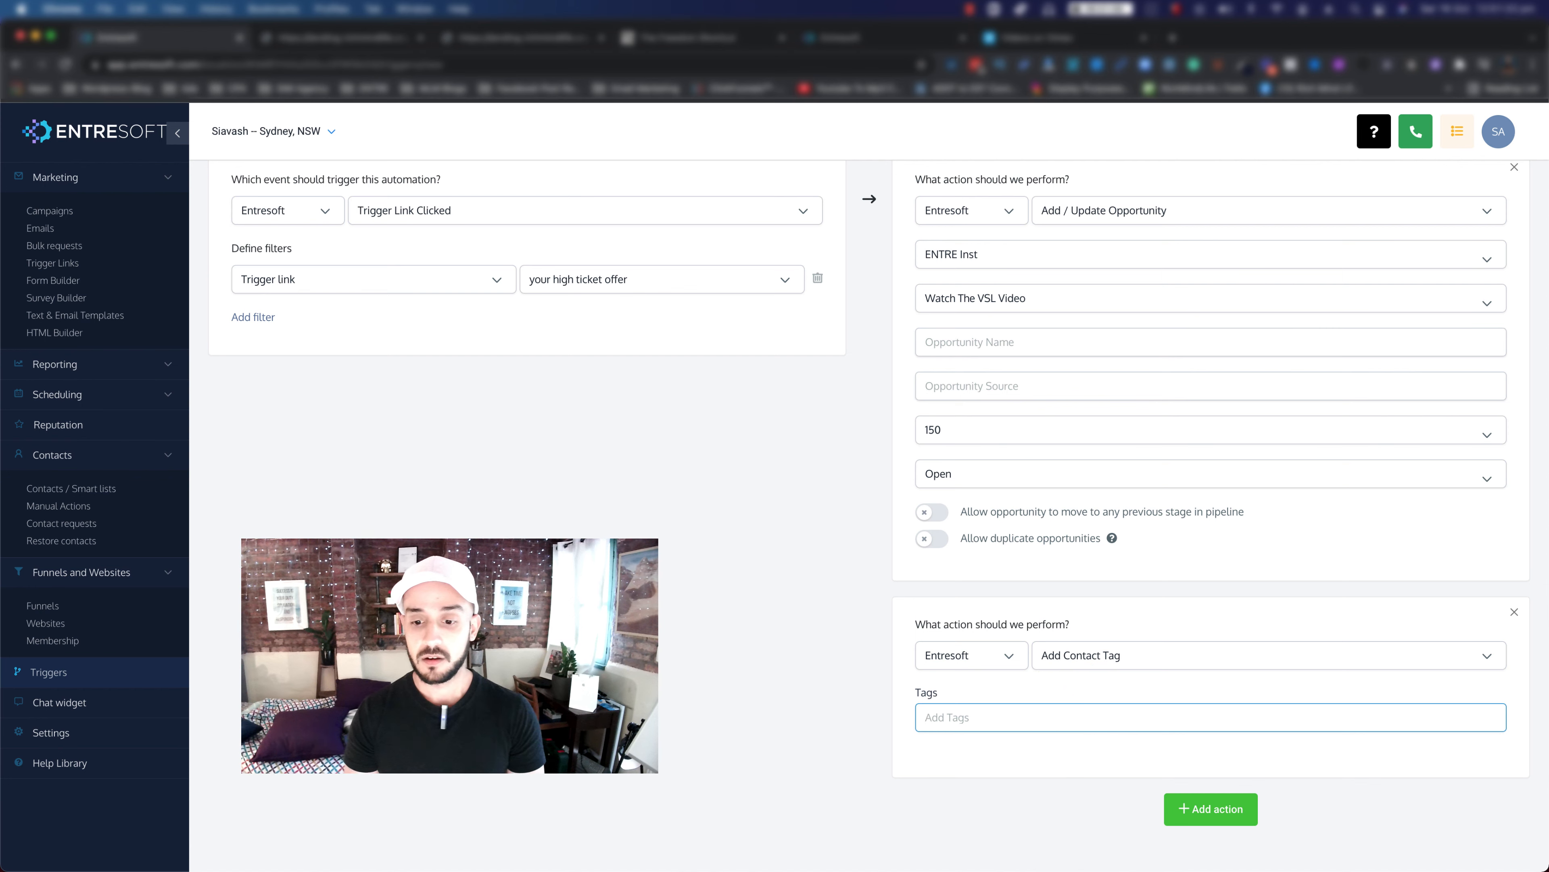
type("watch the high")
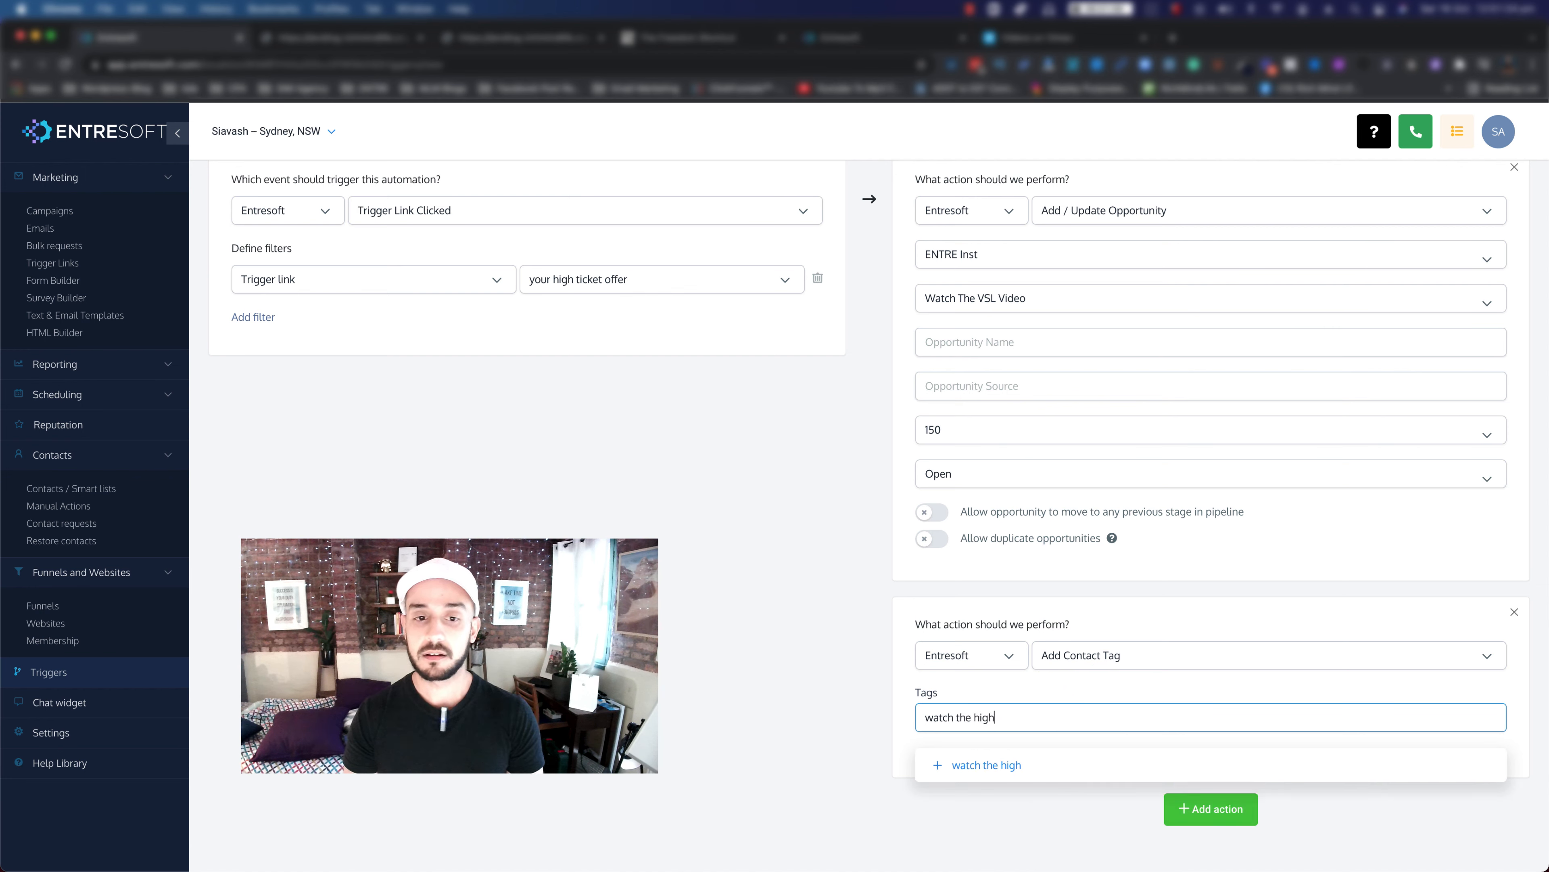
type(" offer t")
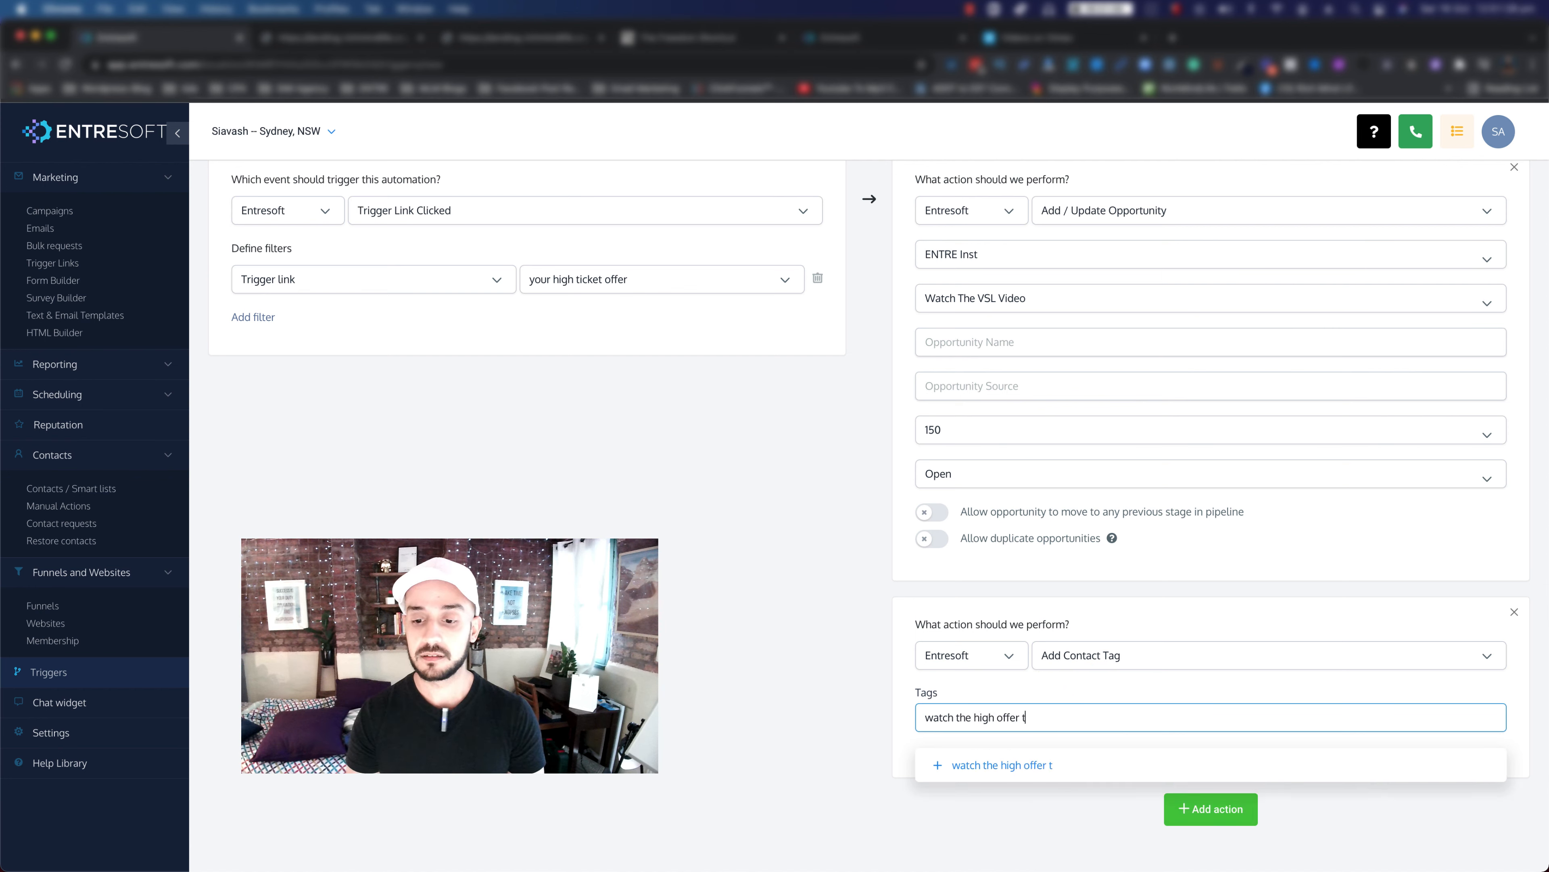
type("icket Video")
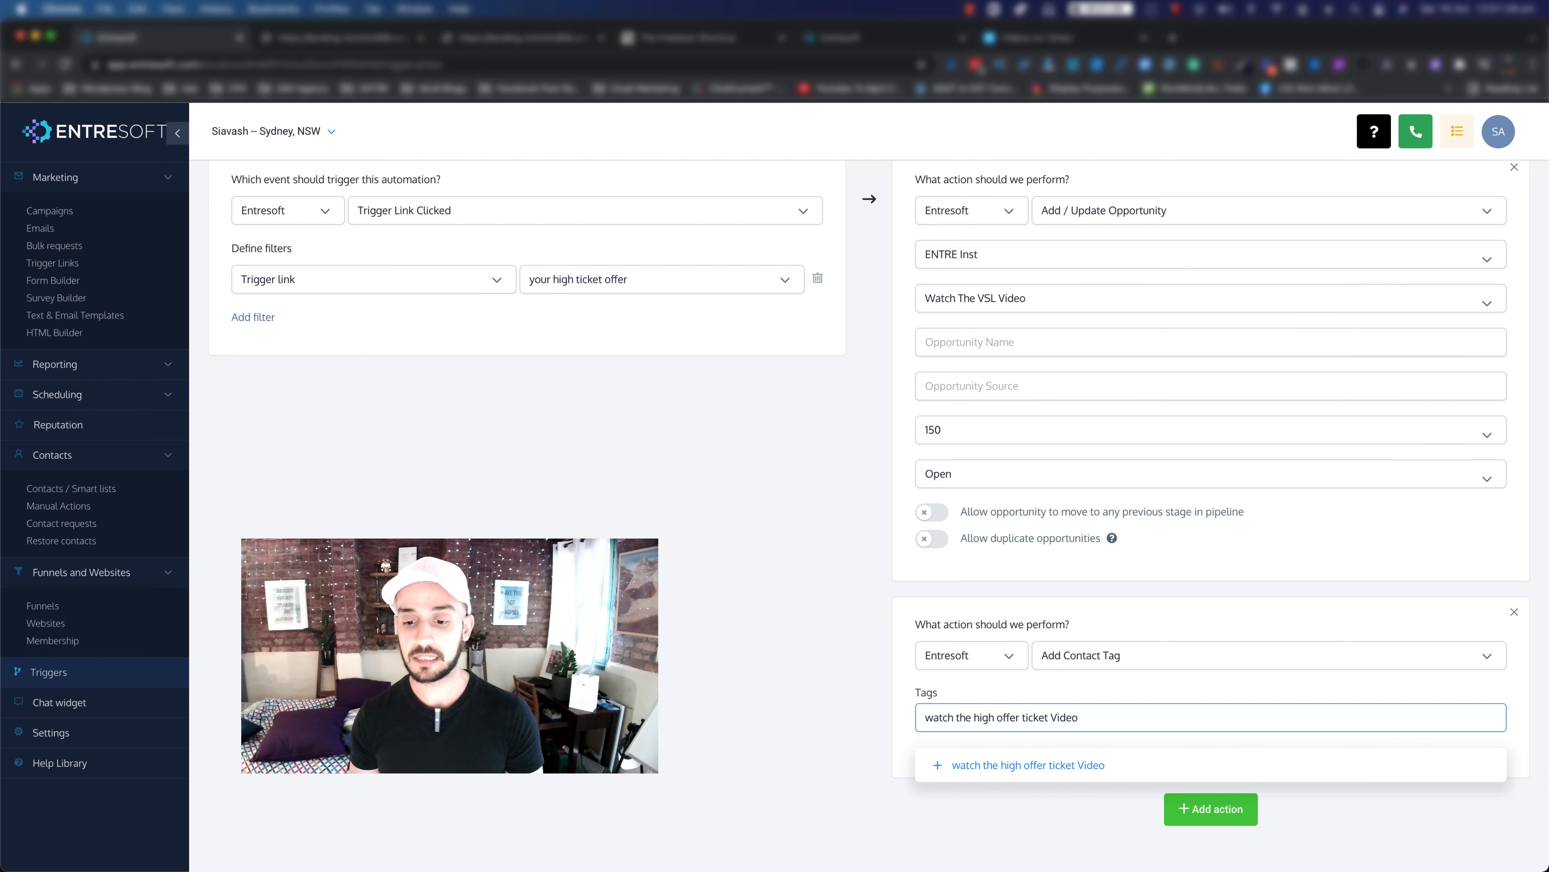
left_click(1009, 771)
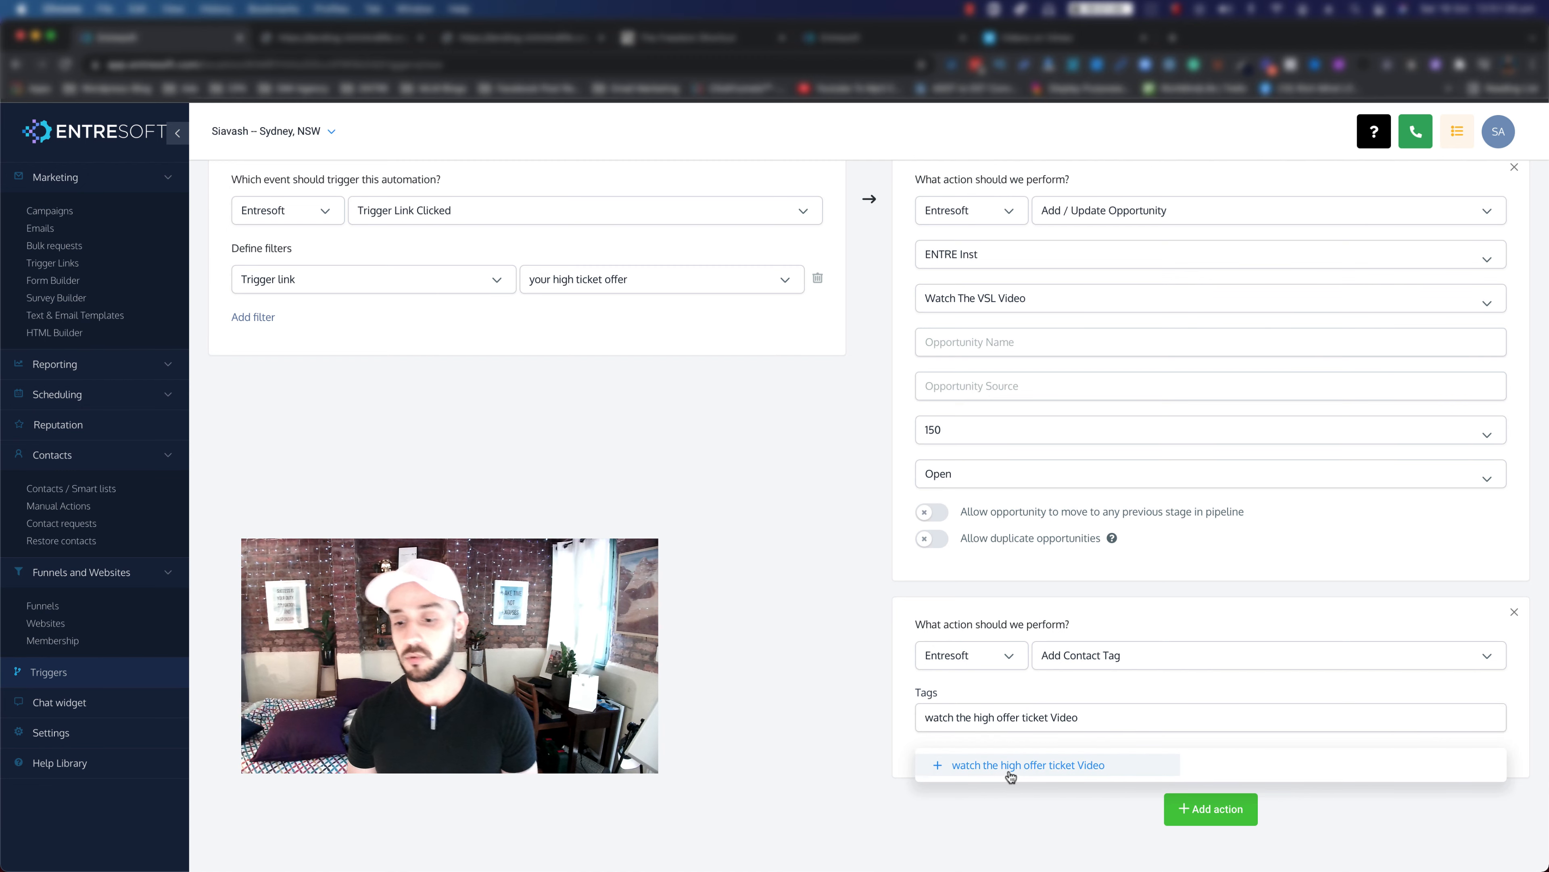
scroll(830, 669, "up", 3)
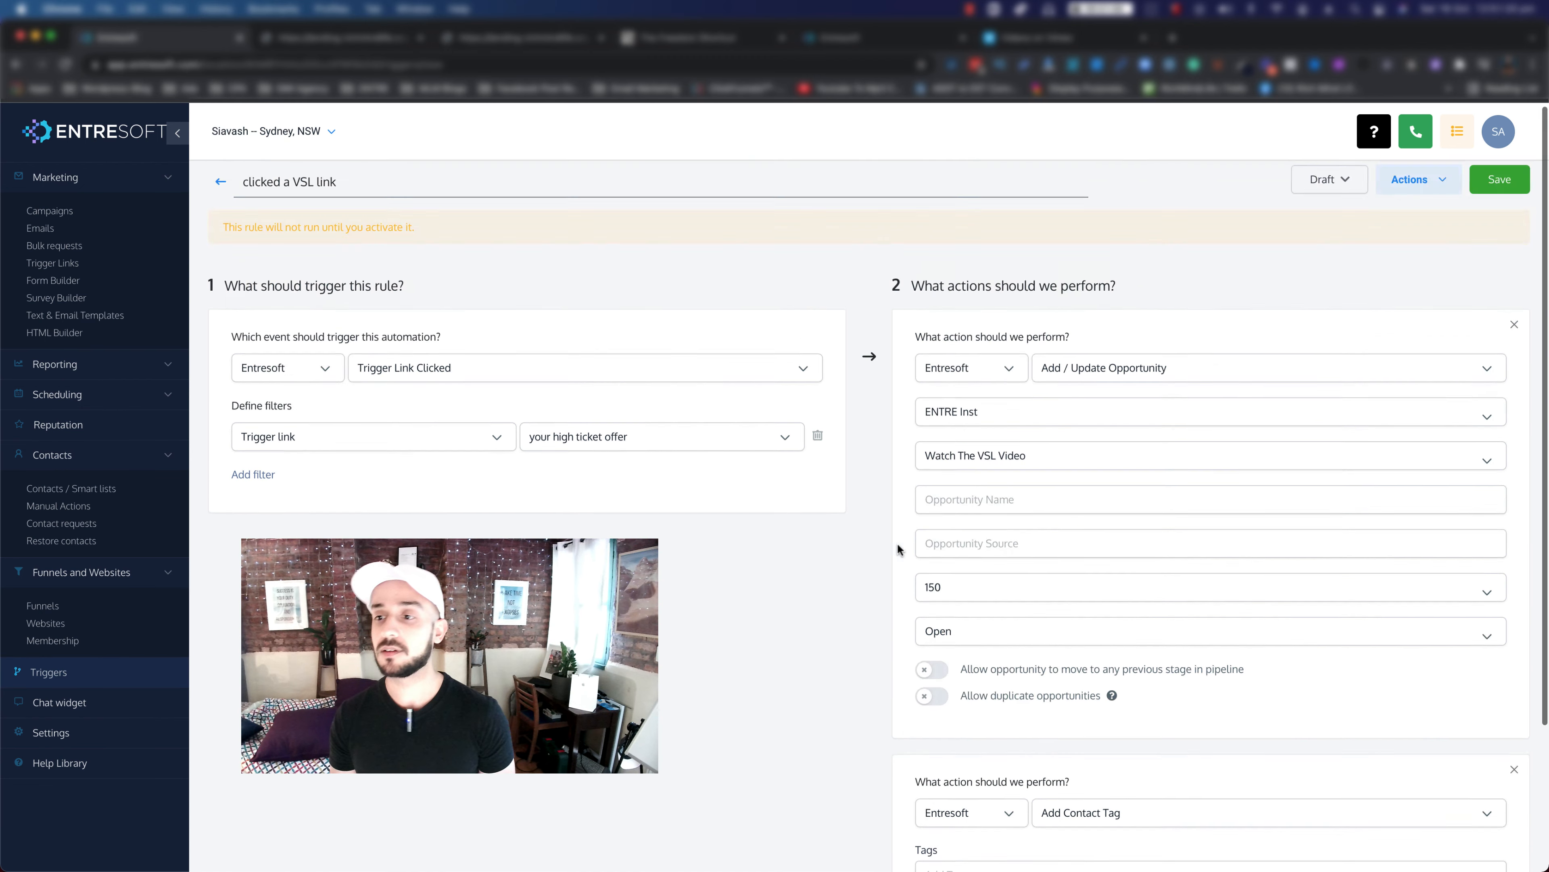
Step: Save the rule and change its status from Draft to Active
left_click(1498, 184)
left_click(1313, 182)
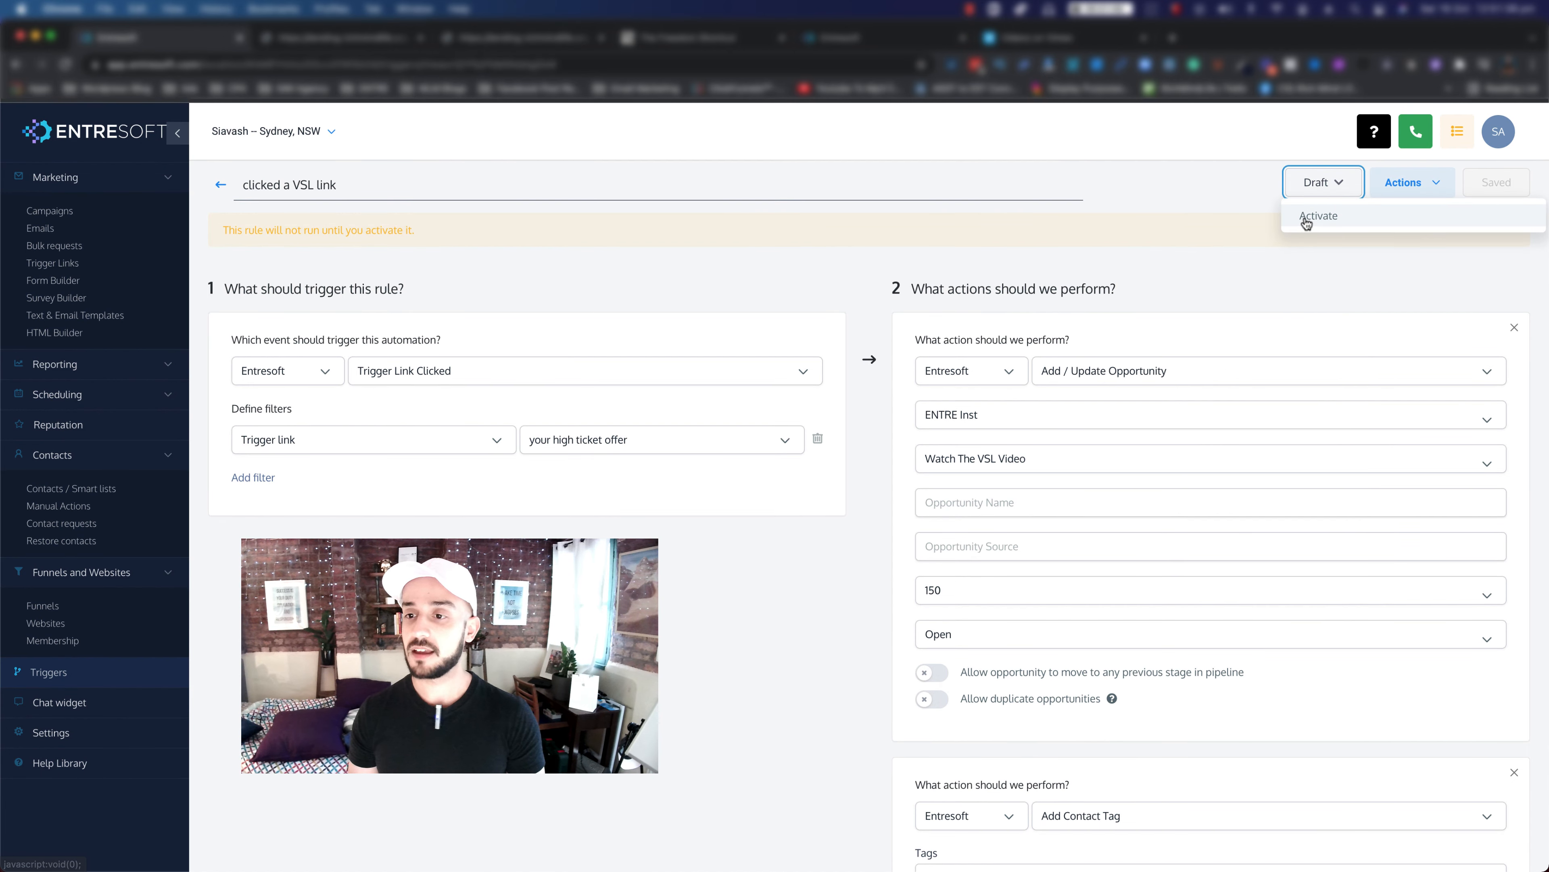
left_click(1305, 219)
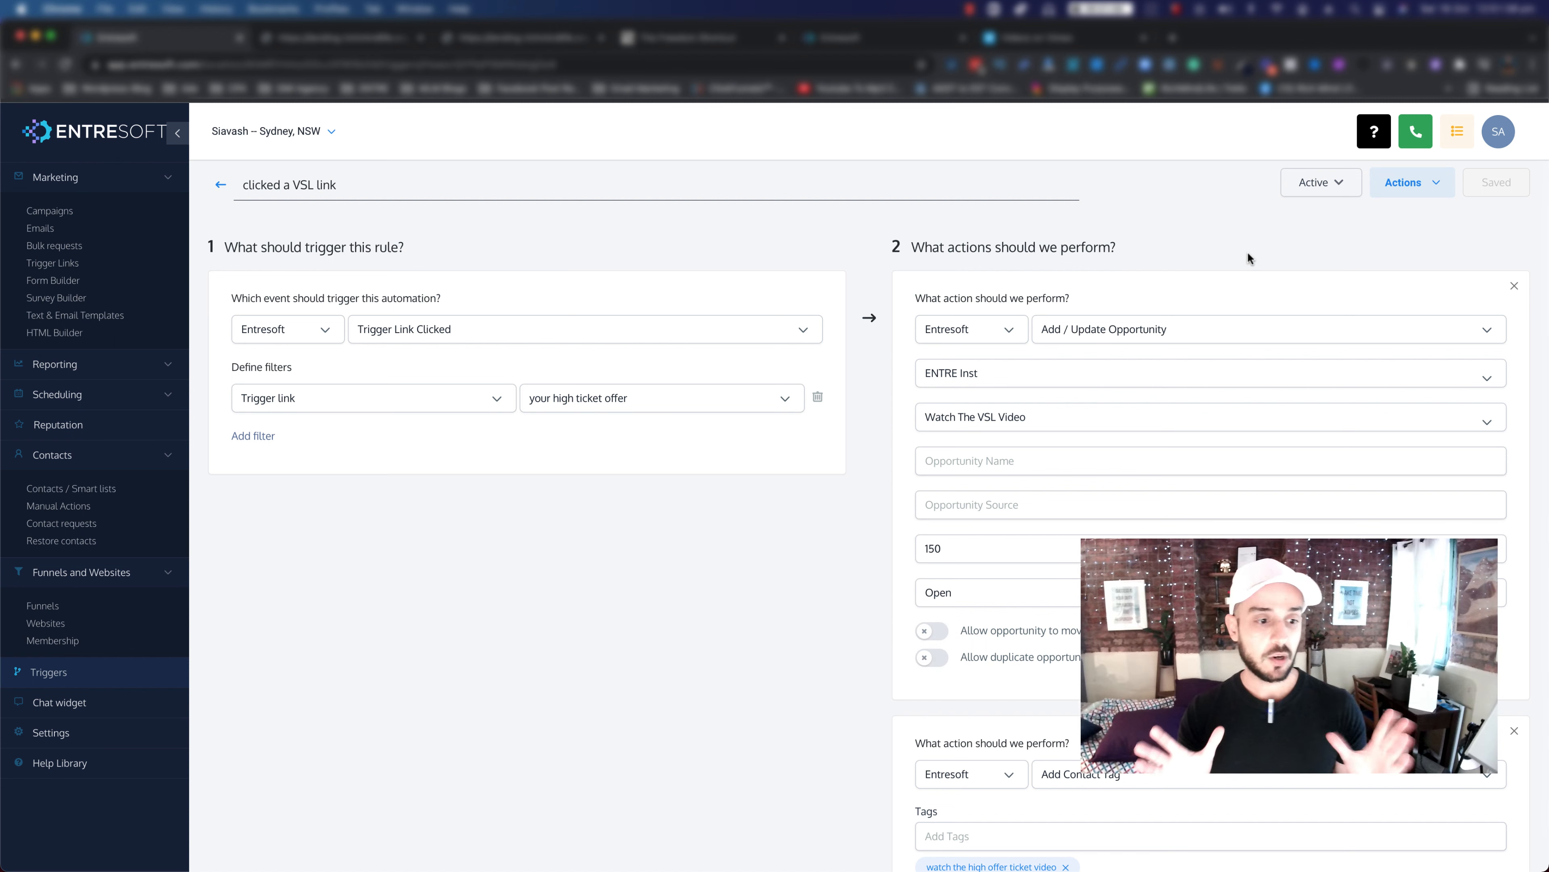